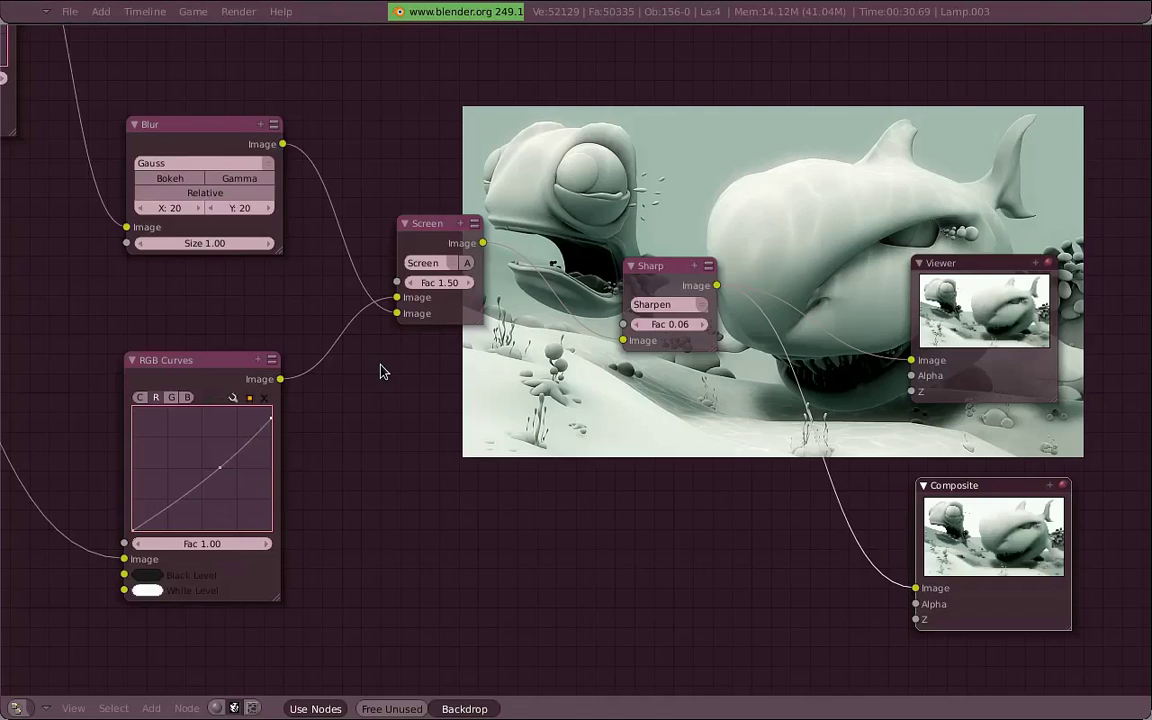
Nudge the Render Layers, Screen, lower RGB Curves and Sharpen nodes into rough positions
scroll(380, 372, down, 3)
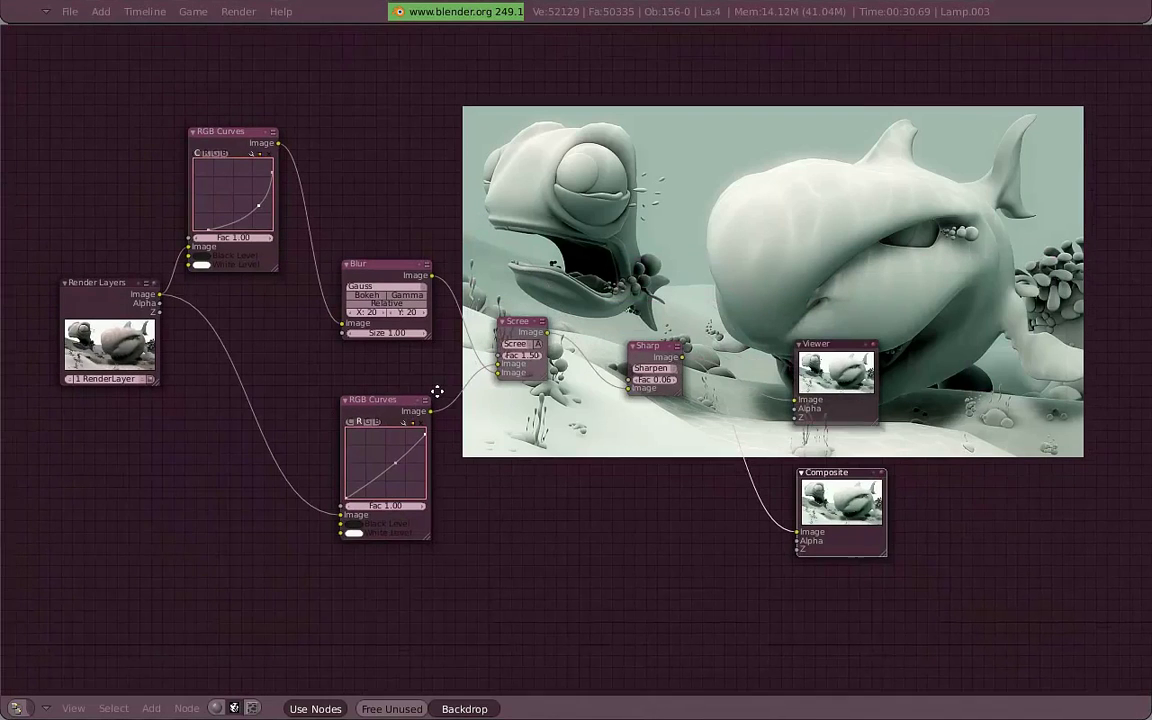
drag(110, 367, 77, 368)
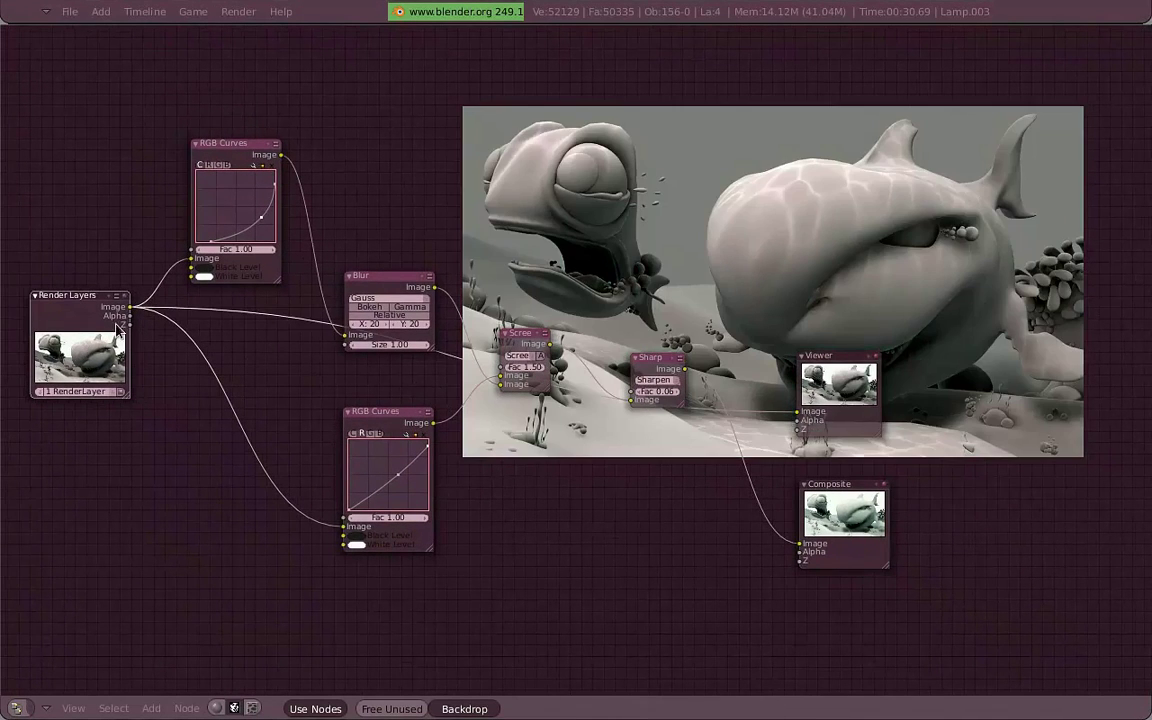
key(ctrl+z)
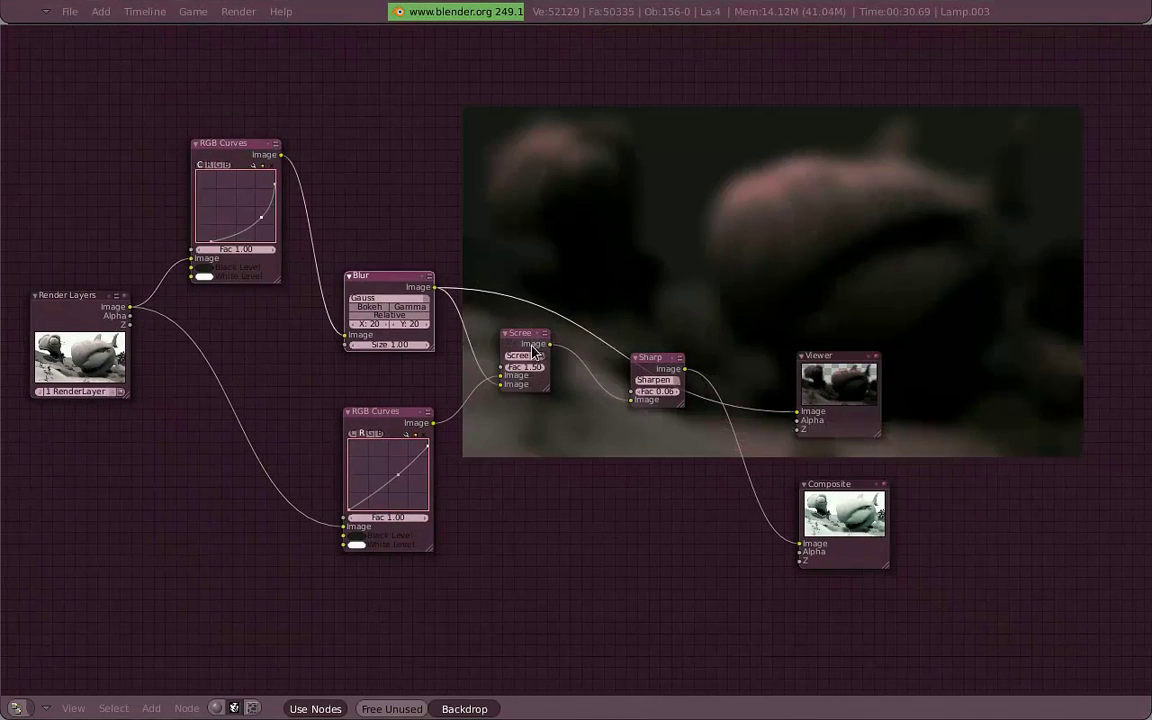
drag(522, 334, 534, 307)
drag(393, 427, 342, 428)
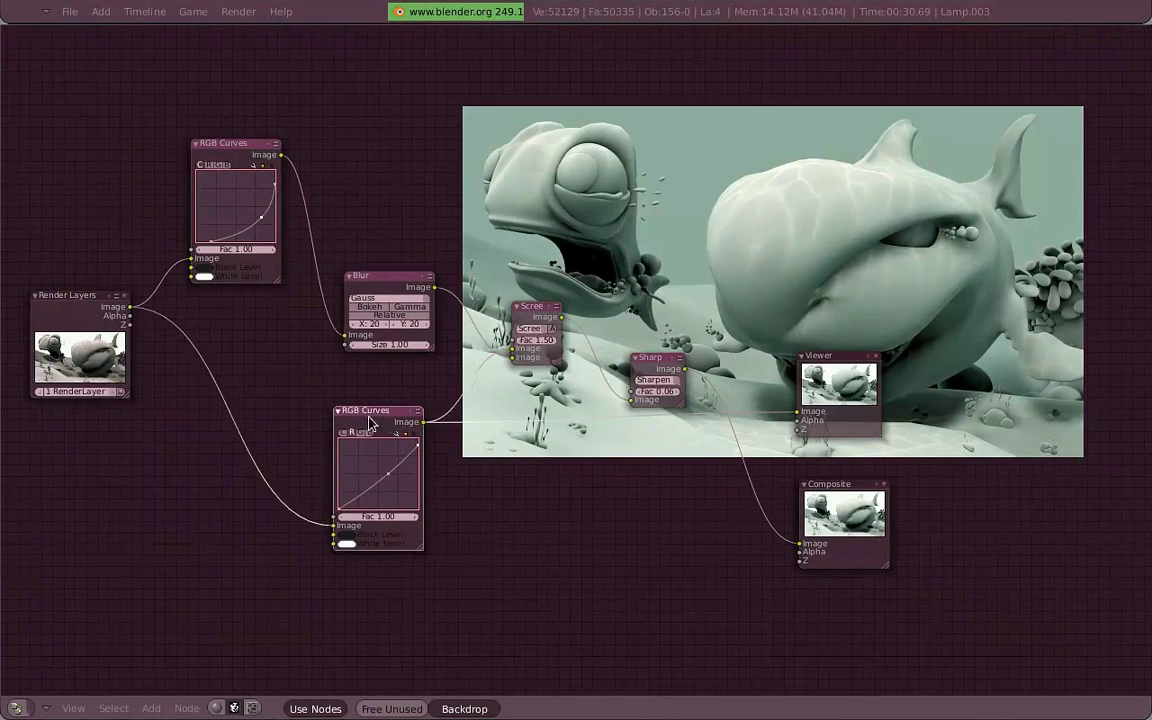
drag(675, 372, 694, 364)
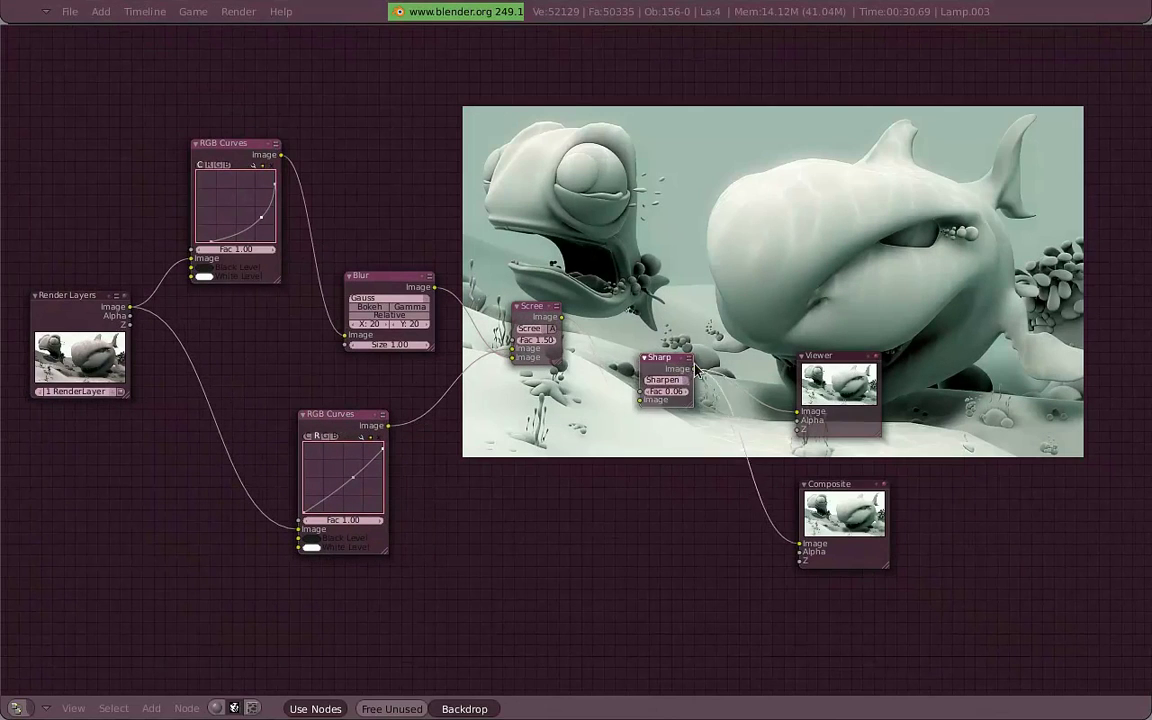
Move the Viewer and Composite output nodes together to the right edge
mouse_move(966, 584)
mouse_down()
mouse_move(840, 347)
mouse_move(1062, 259)
mouse_up()
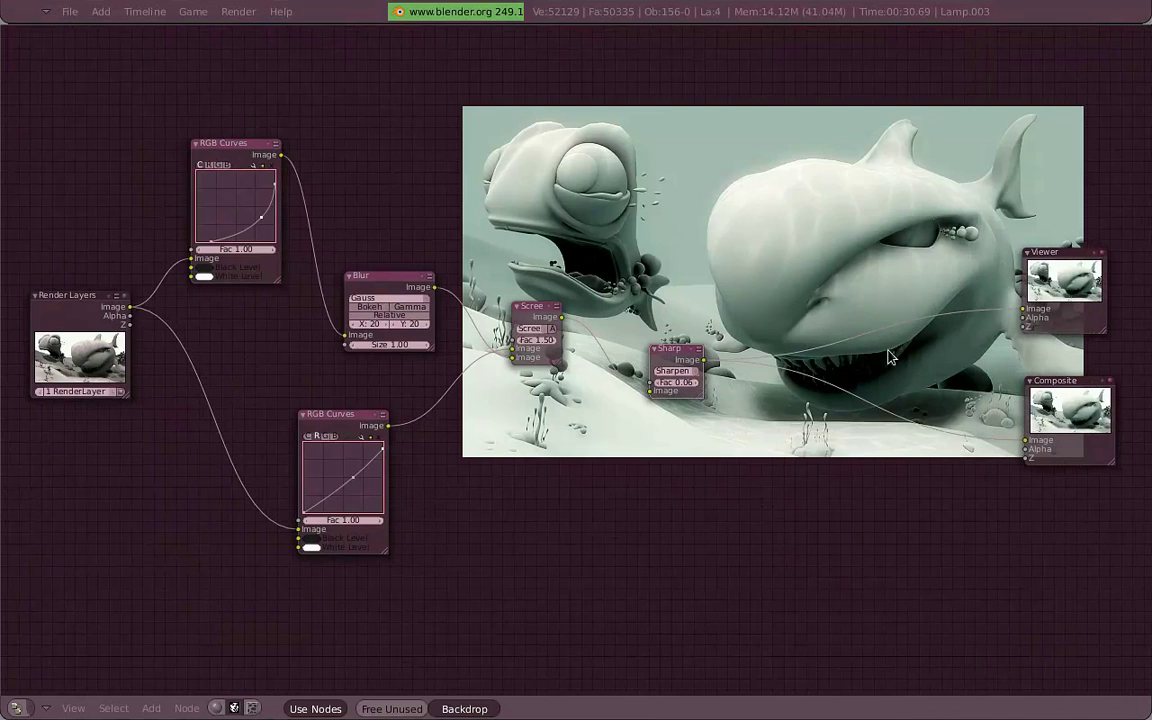
drag(693, 374, 953, 372)
middle_drag(953, 370, 948, 438)
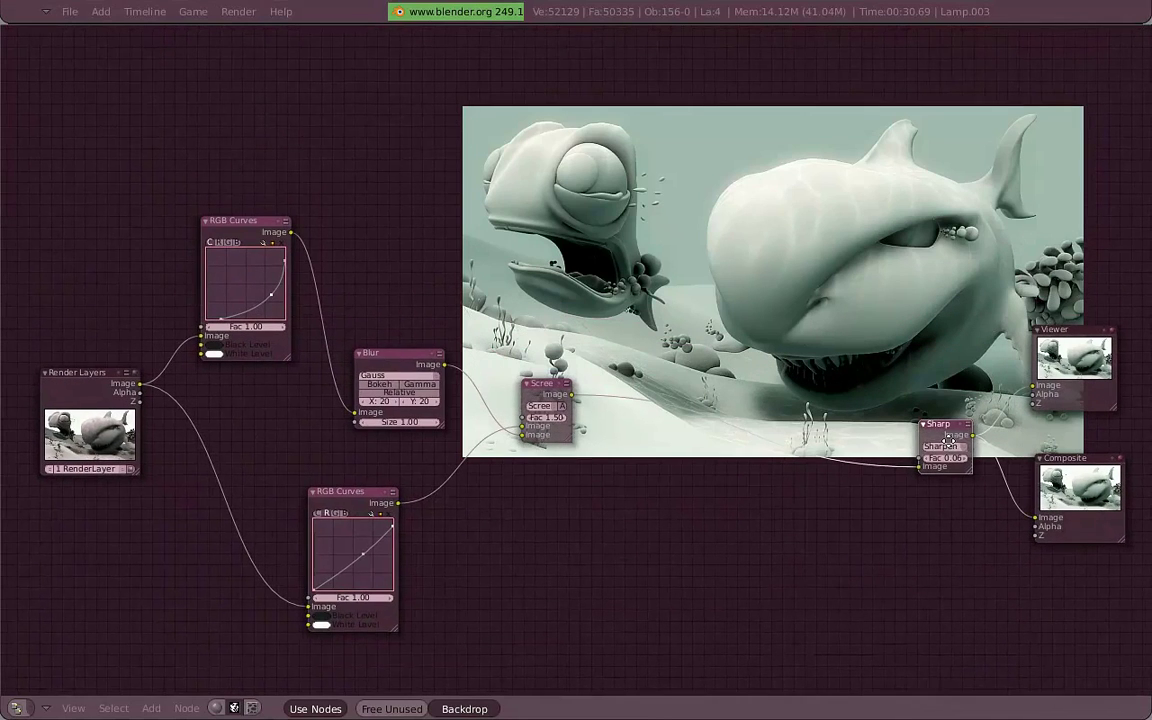
middle_drag(577, 385, 589, 365)
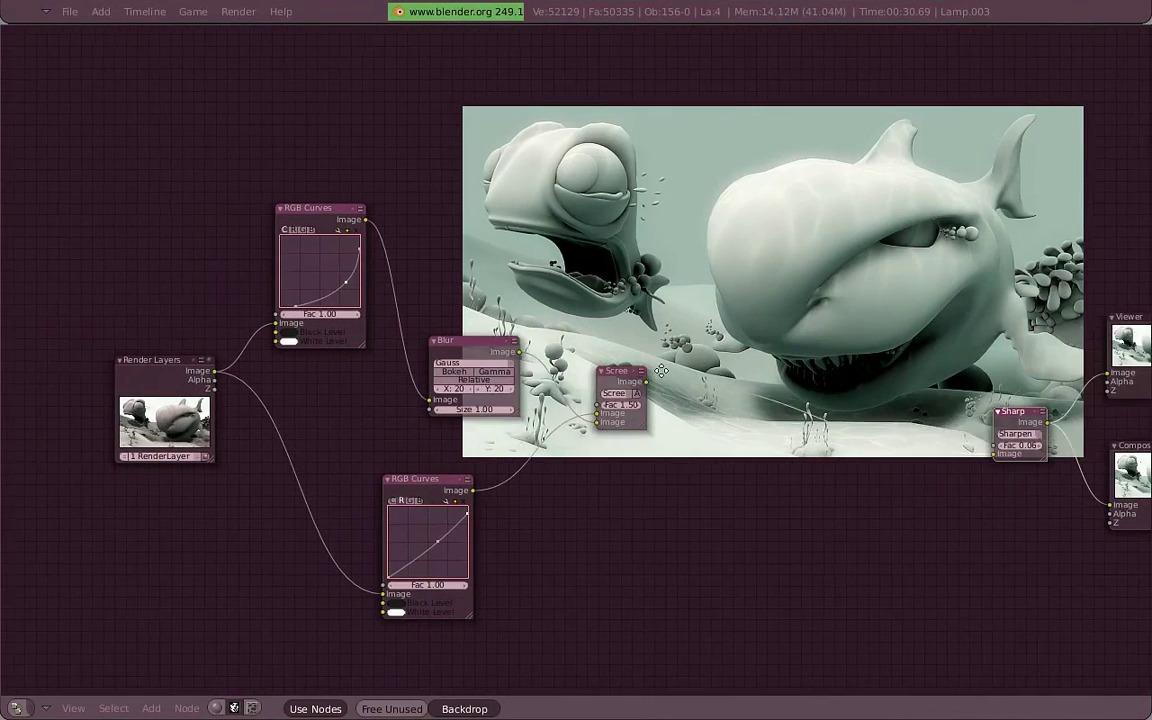
Line up both RGB Curves nodes and Blur, and place Screen next to Sharpen
drag(345, 471, 262, 447)
drag(398, 349, 369, 240)
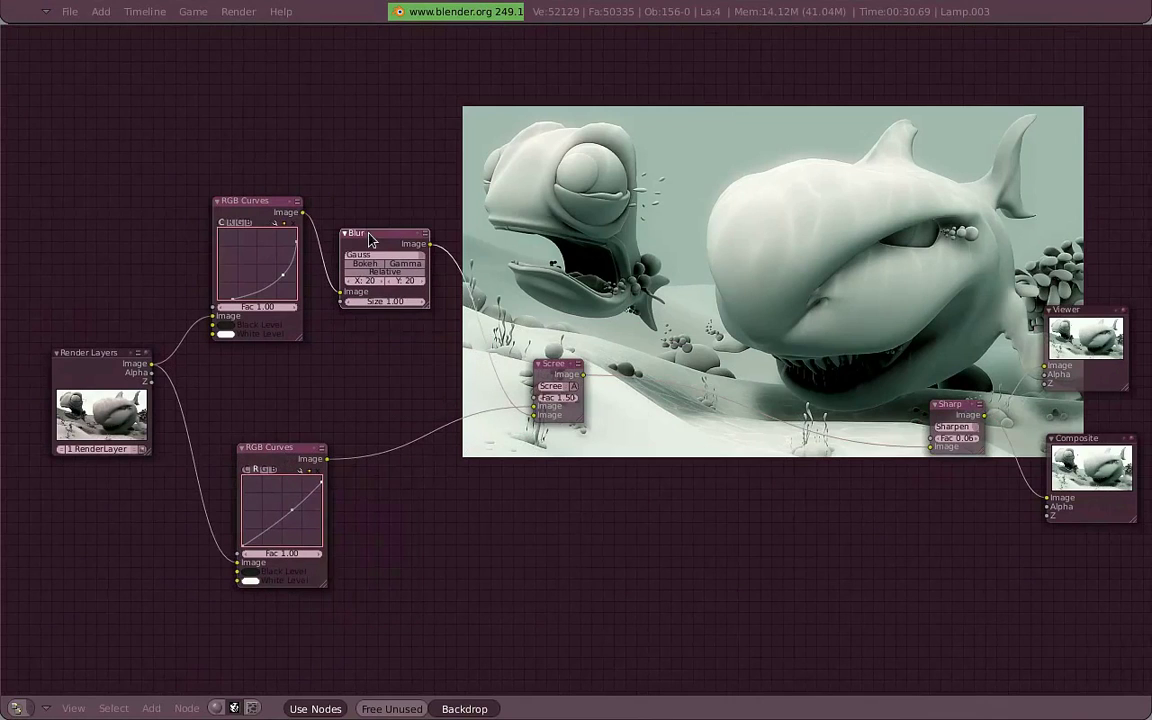
drag(237, 212, 264, 230)
drag(310, 461, 333, 481)
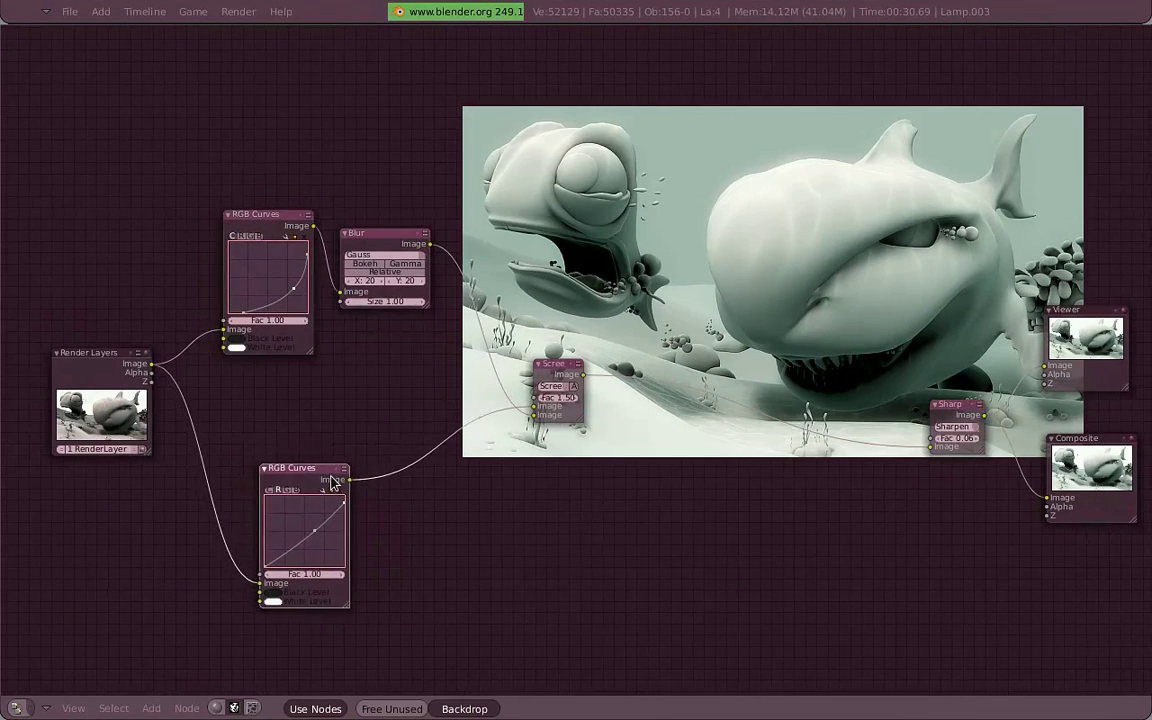
drag(570, 380, 502, 347)
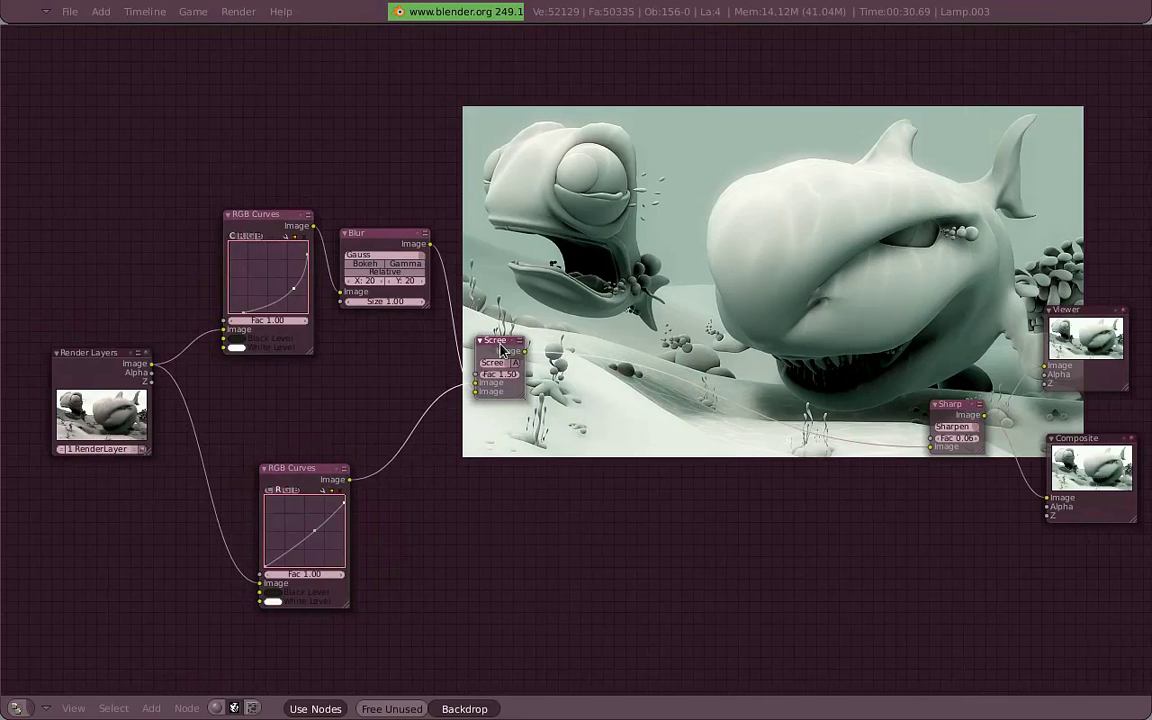
drag(502, 347, 821, 406)
Box-select the upper RGB Curves and Blur, shift them right, and reposition Render Layers
key(b)
drag(490, 618, 362, 386)
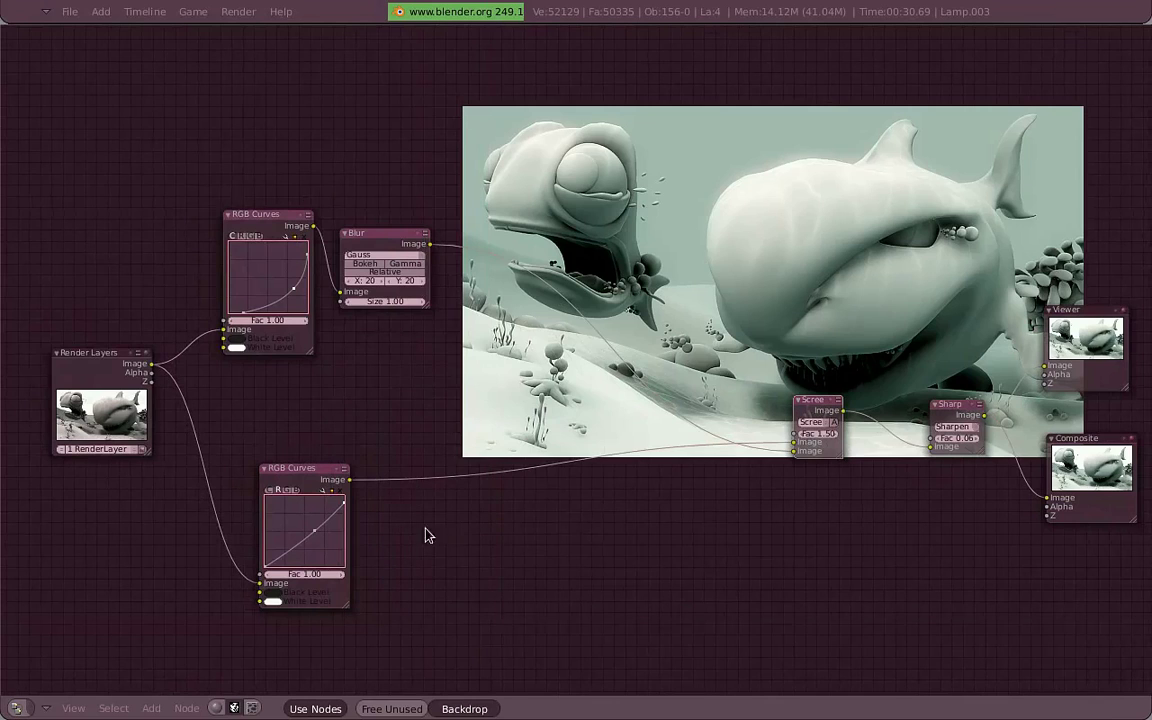
key(b)
mouse_move(453, 391)
mouse_down()
mouse_move(329, 275)
mouse_move(600, 375)
mouse_move(596, 433)
mouse_up()
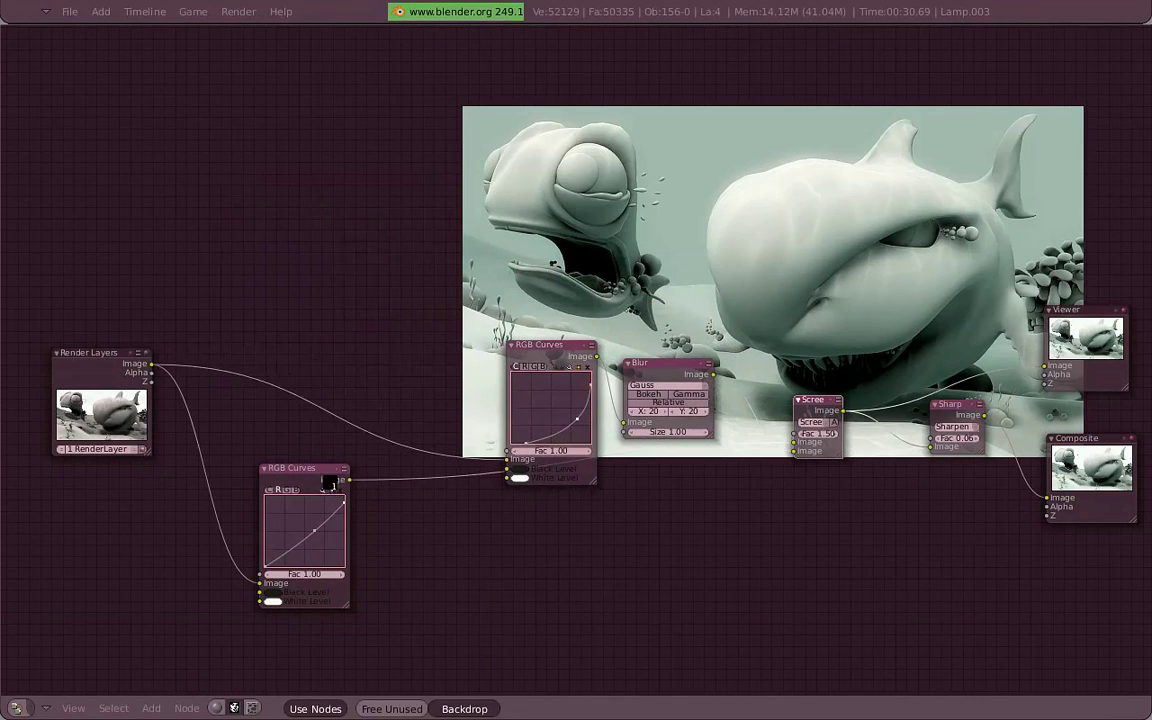
middle_drag(314, 501, 358, 502)
drag(148, 396, 102, 390)
Fit the whole tree in view, raise Render Layers, and frame the finished chain
key(Home)
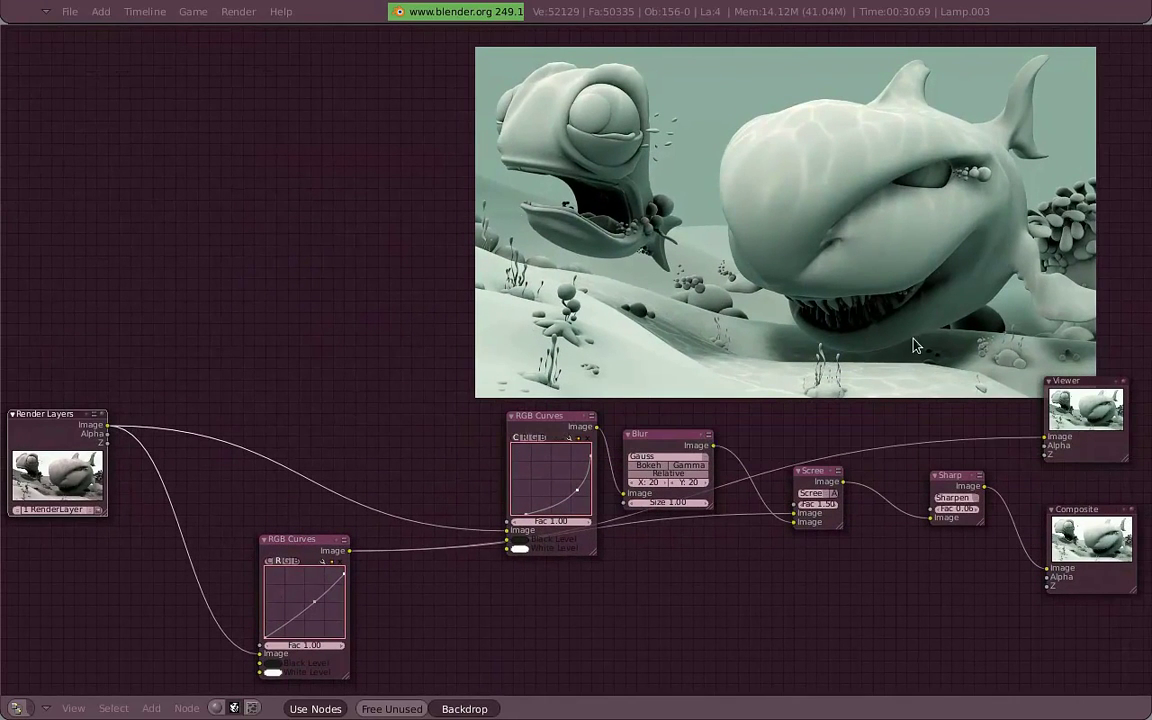
middle_drag(193, 400, 220, 358)
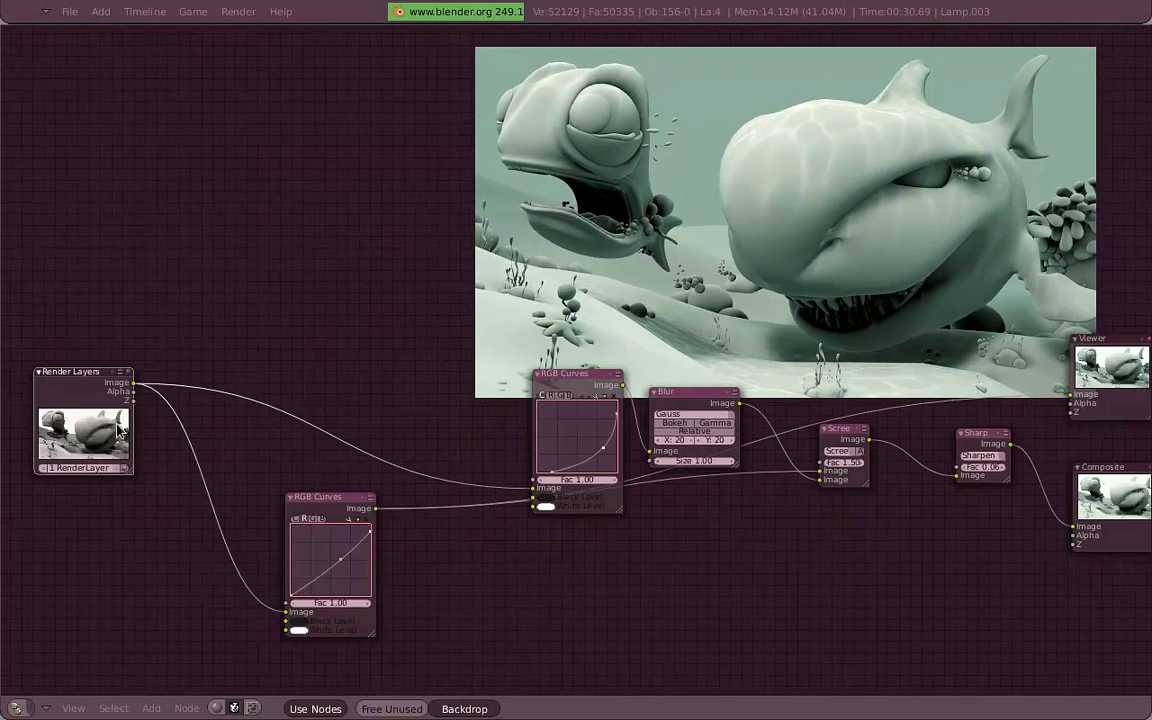
drag(80, 375, 95, 336)
middle_drag(140, 380, 203, 414)
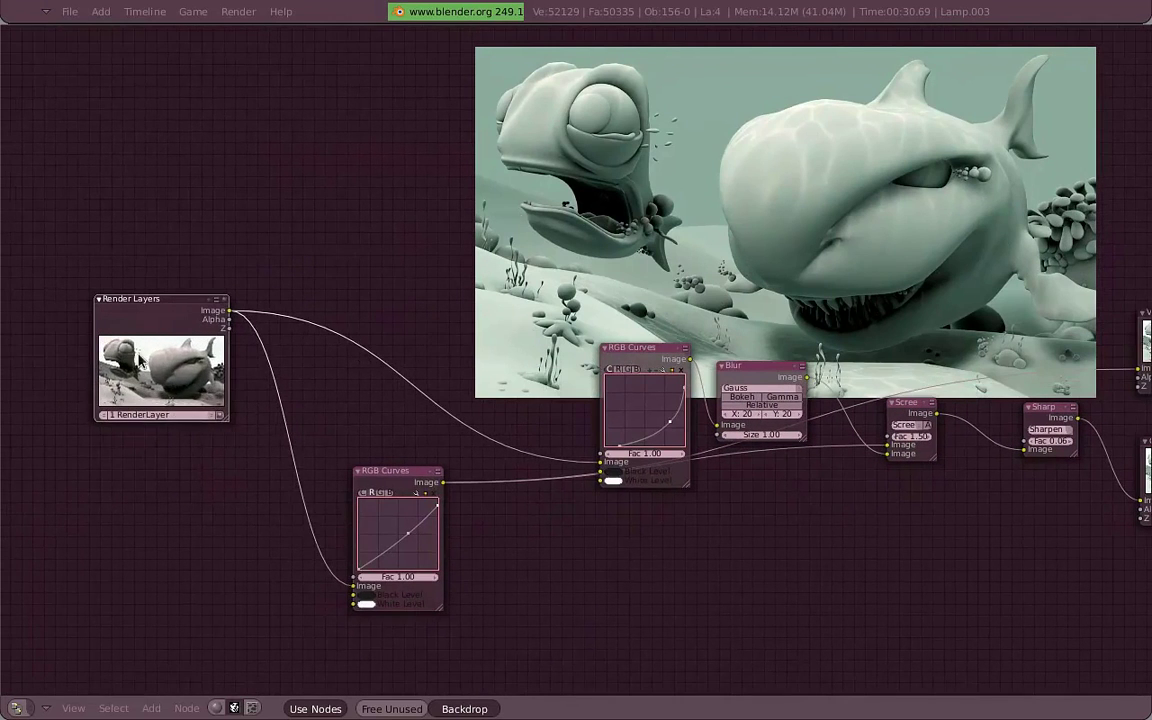
scroll(128, 325, up, 5)
Move the Viewer node from the right edge to sit beside Render Layers
mouse_move(199, 337)
mouse_down()
mouse_move(396, 282)
mouse_move(437, 282)
mouse_move(379, 301)
mouse_up()
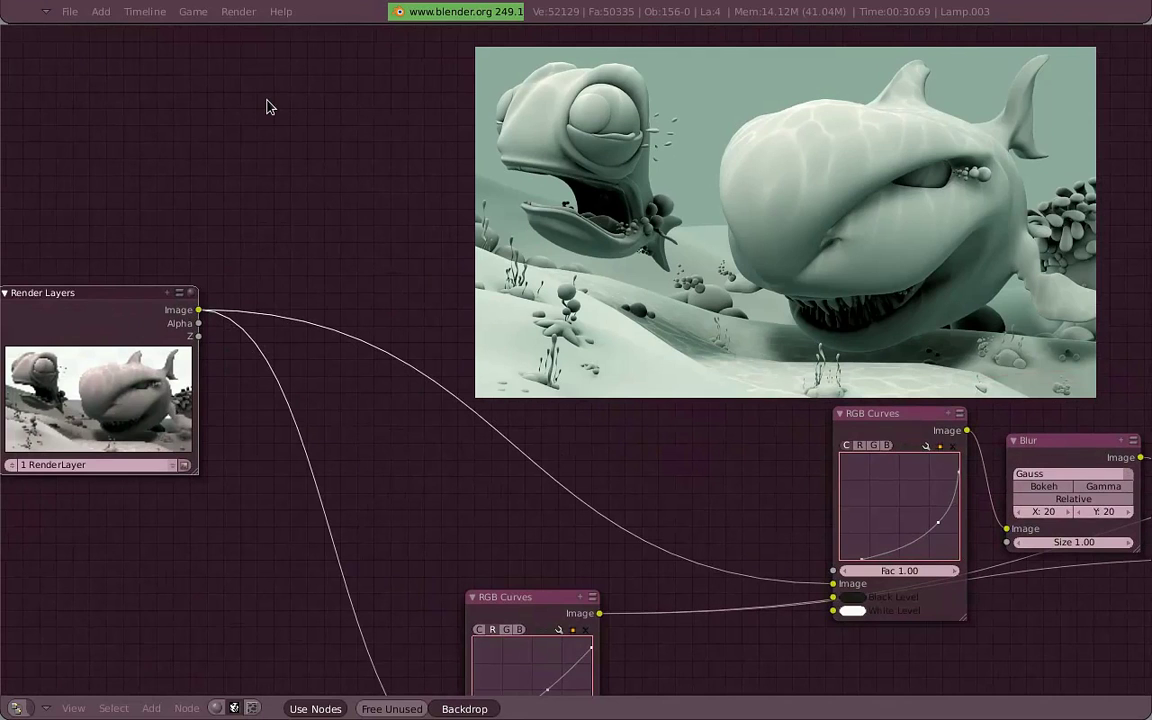
key(shift+a)
scroll(774, 217, down, 2)
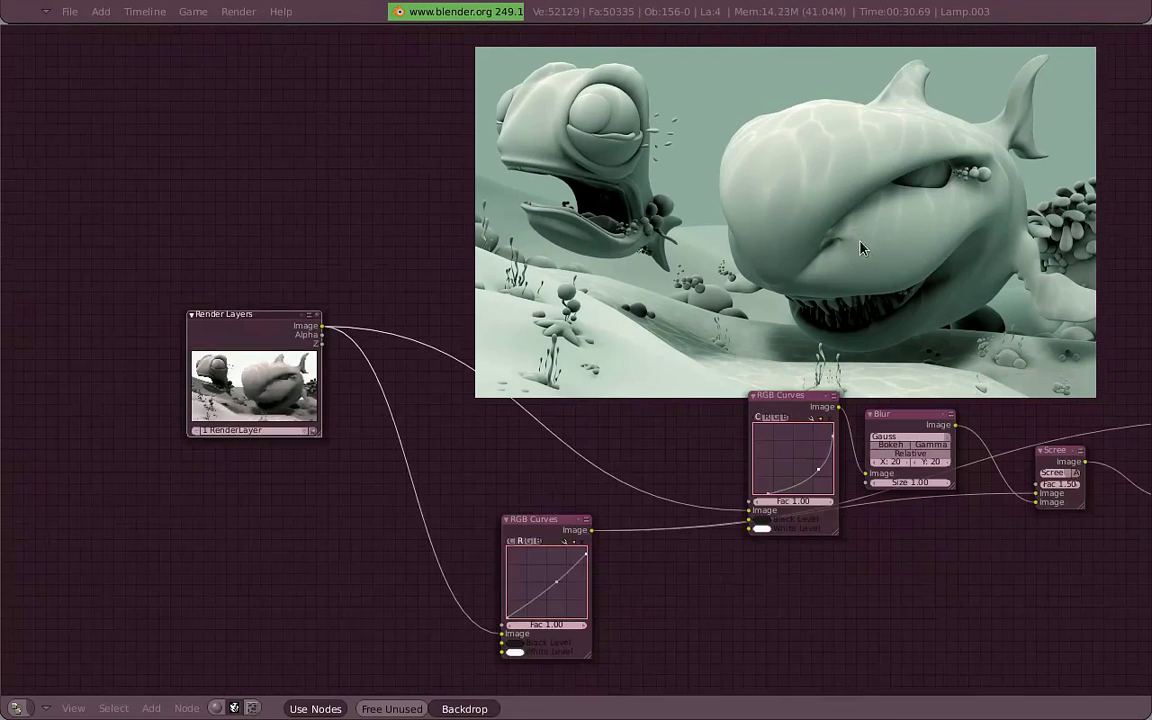
middle_drag(1005, 323, 726, 311)
drag(1137, 398, 252, 292)
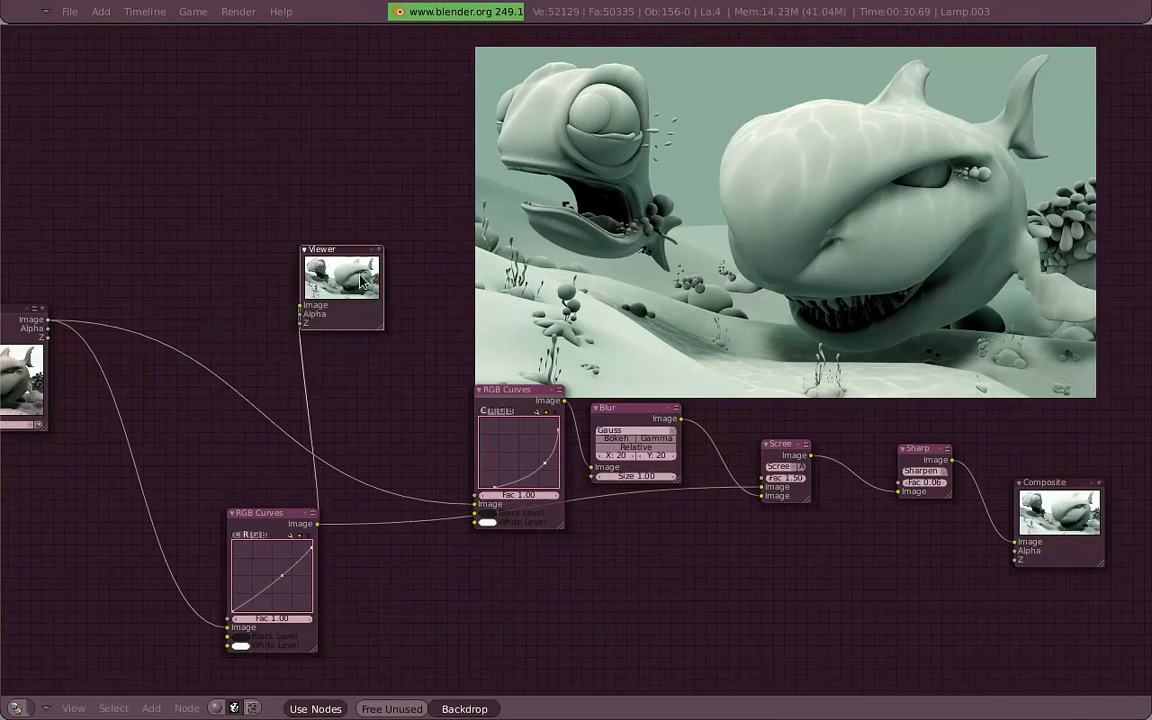
mouse_move(252, 292)
middle_down()
mouse_move(632, 292)
mouse_move(321, 283)
middle_up()
scroll(632, 292, up, 2)
drag(321, 283, 350, 306)
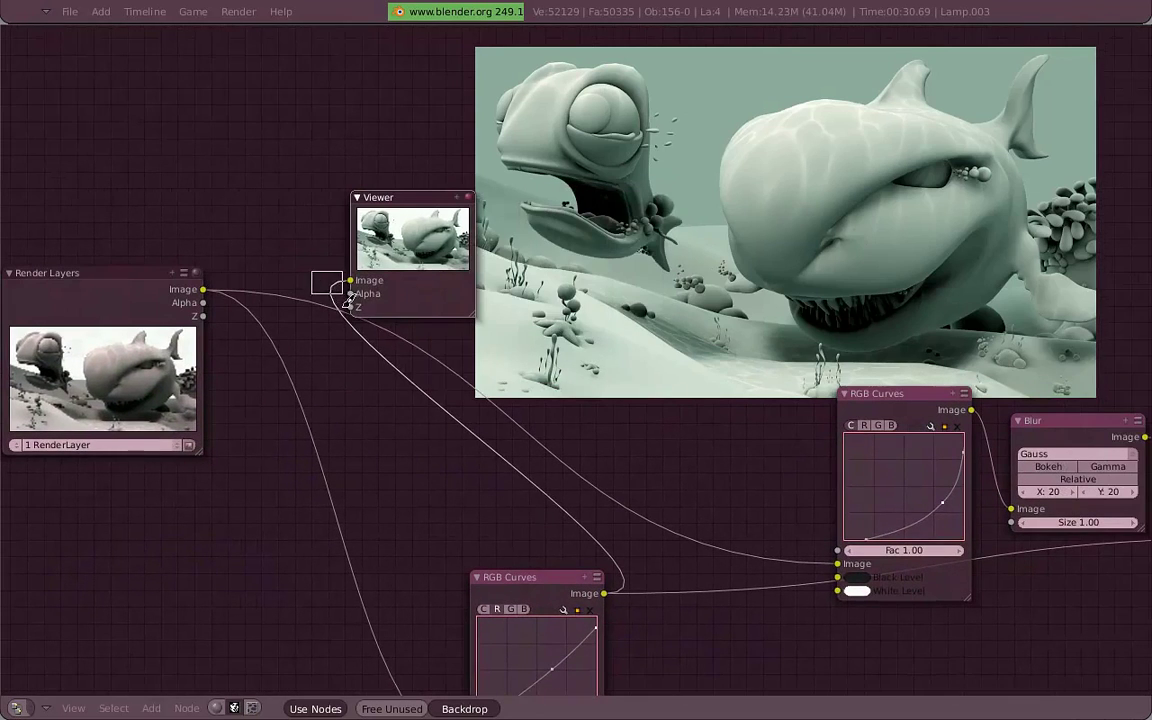
Preview the Z depth pass in the Viewer, raise the Viewer, then disconnect it
drag(203, 289, 350, 306)
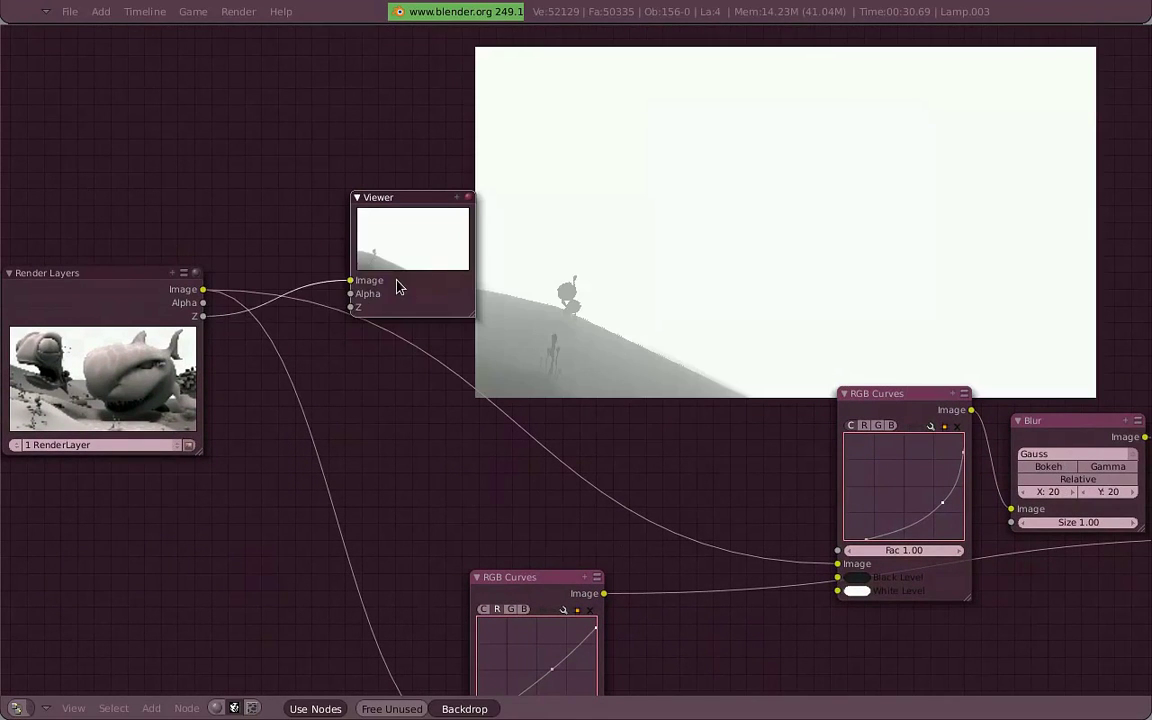
drag(420, 243, 410, 121)
middle_drag(915, 360, 946, 368)
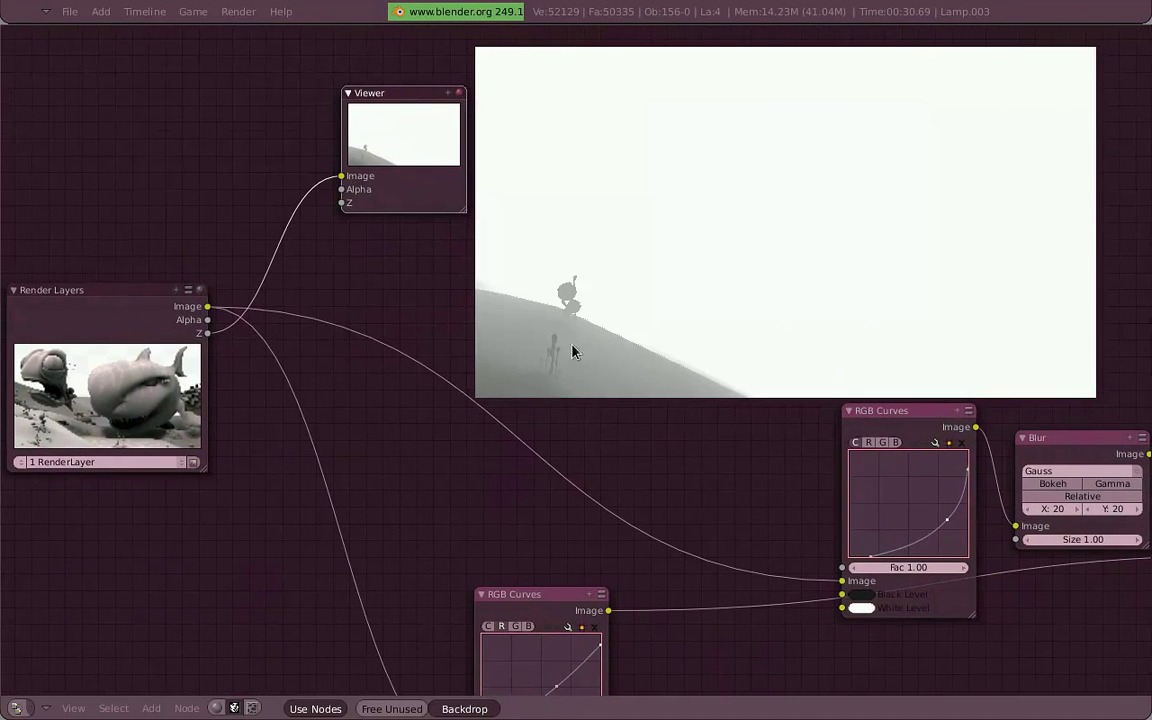
drag(406, 150, 420, 102)
drag(356, 127, 334, 118)
Add a Map Value node fed by the Z pass, placed near the Viewer, and adjust its offset
key(shift+a)
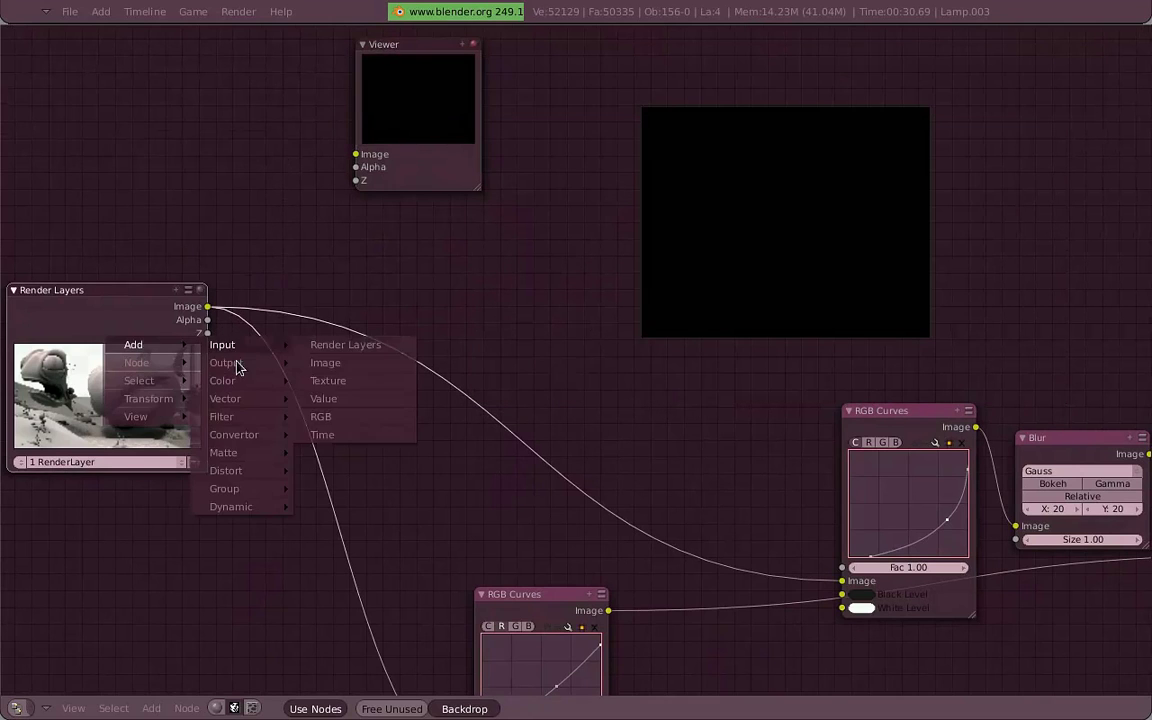
mouse_move(226, 399)
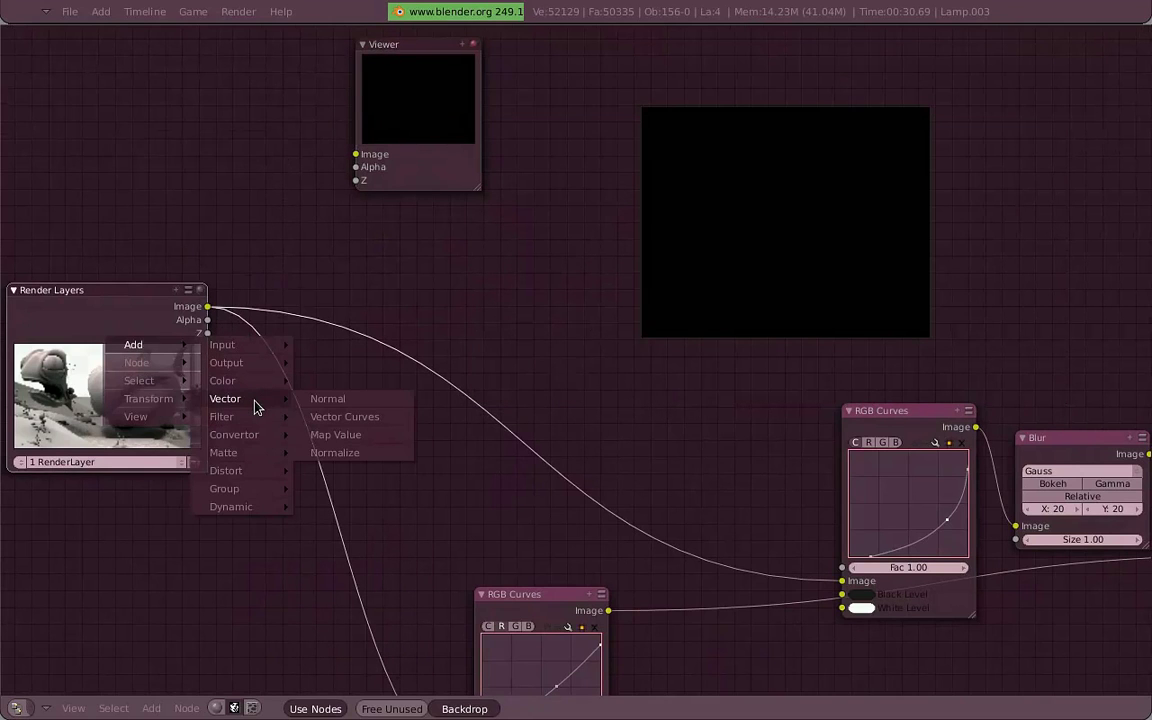
click(399, 450)
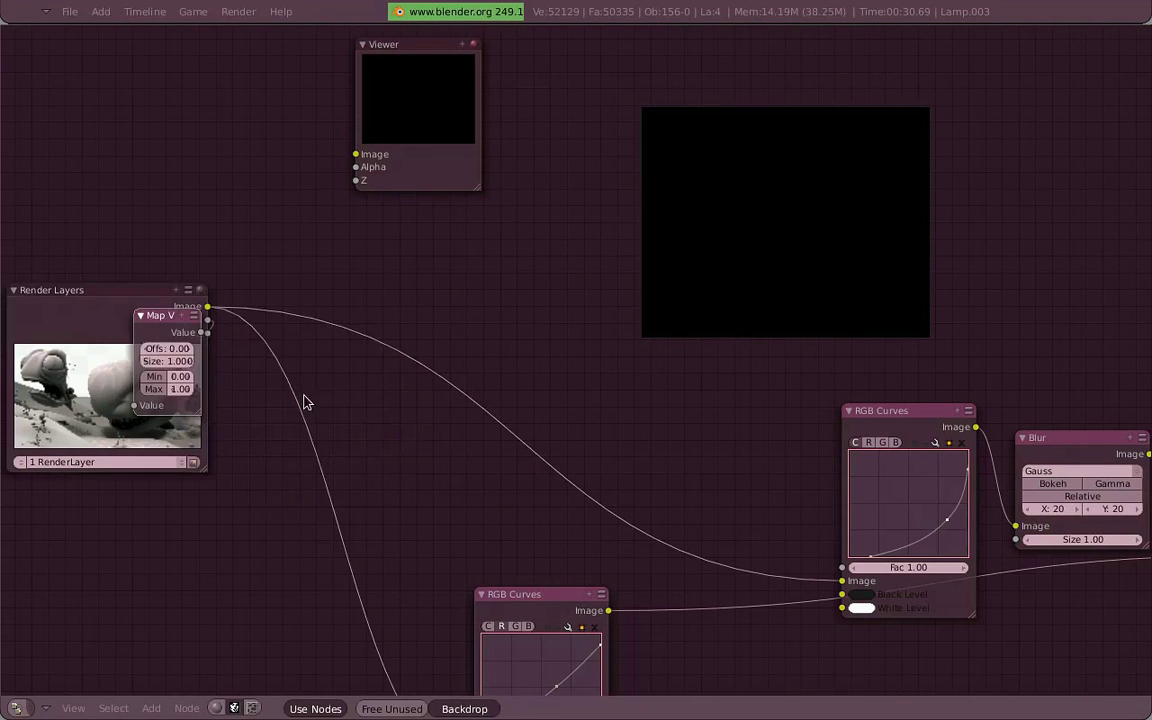
drag(208, 333, 388, 378)
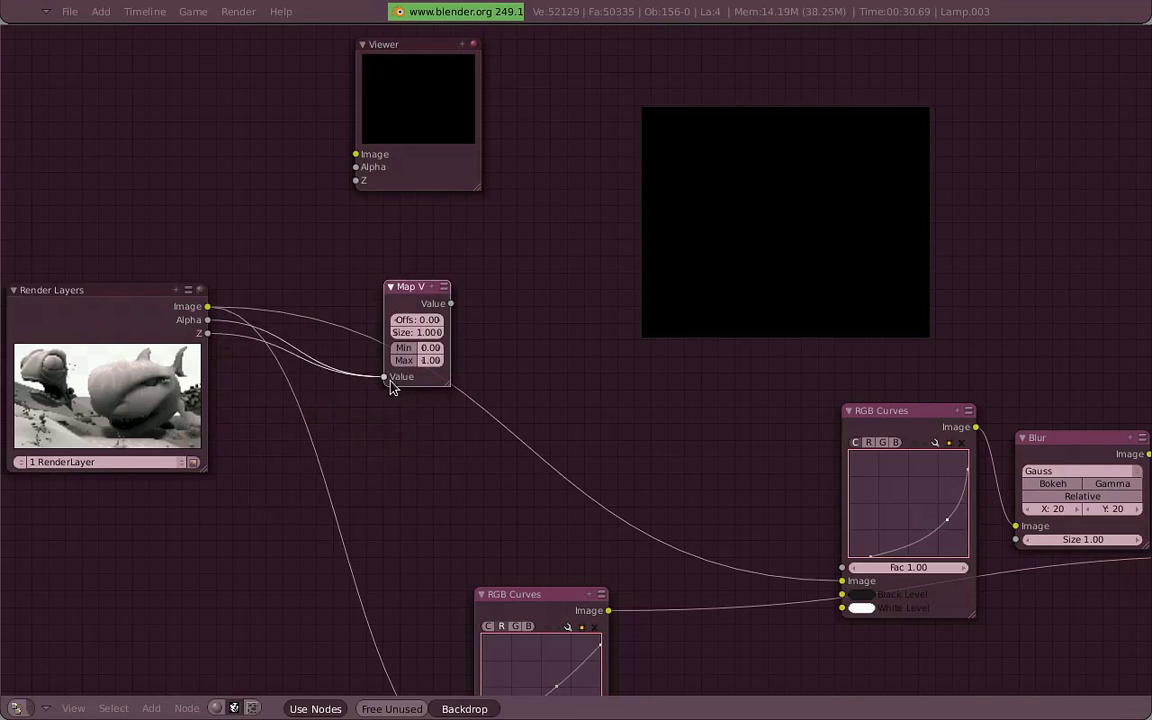
mouse_move(424, 306)
mouse_down()
mouse_move(288, 157)
mouse_move(358, 125)
mouse_up()
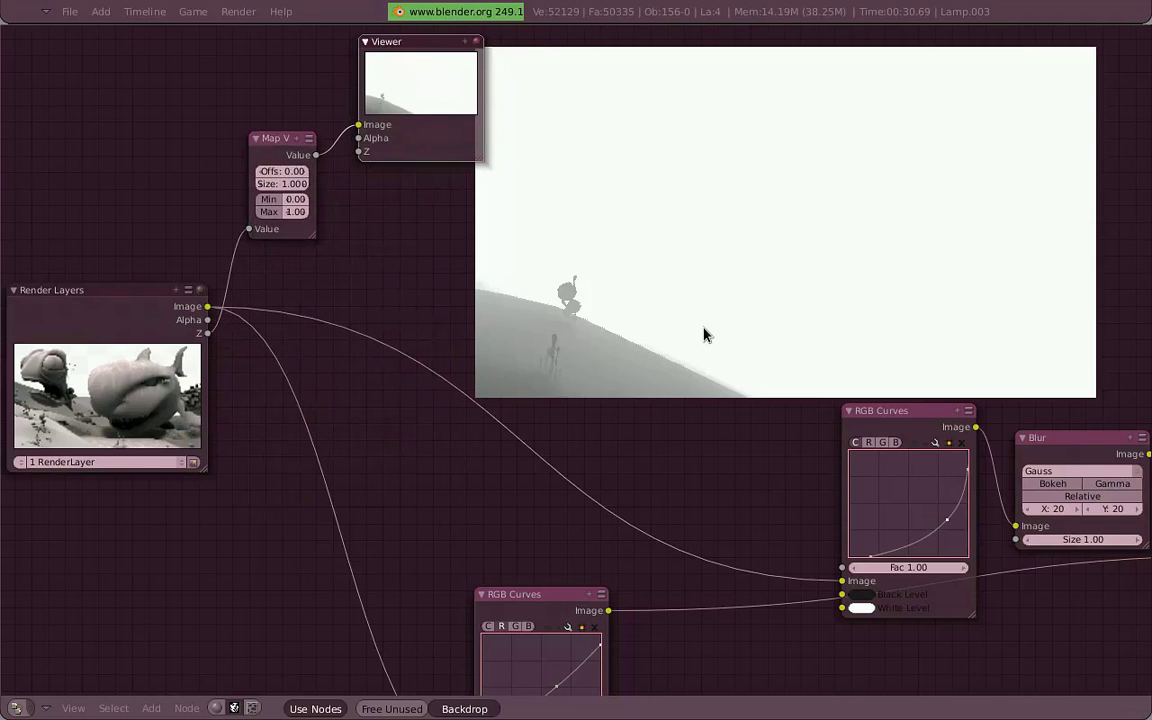
mouse_move(300, 172)
mouse_down()
mouse_move(270, 177)
mouse_move(340, 188)
mouse_up()
Set the Map Value offset to -5, widen it, and collapse and reposition the Viewer
click(293, 176)
text(-5)
key(Return)
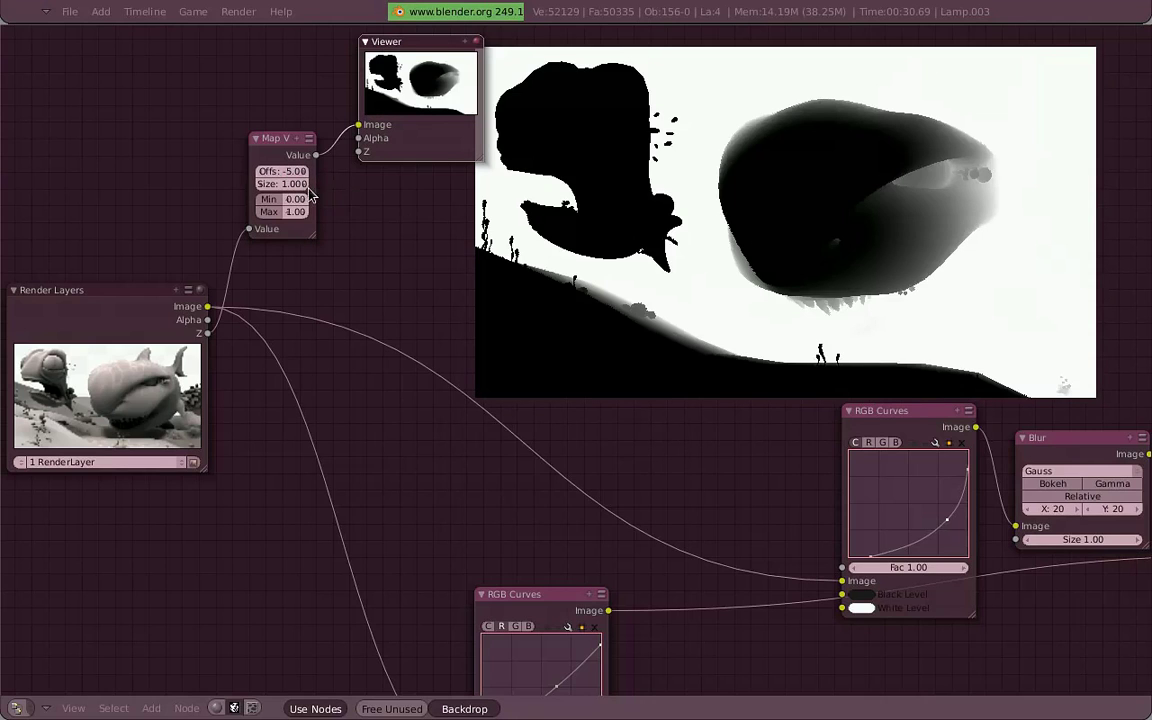
drag(321, 244, 349, 246)
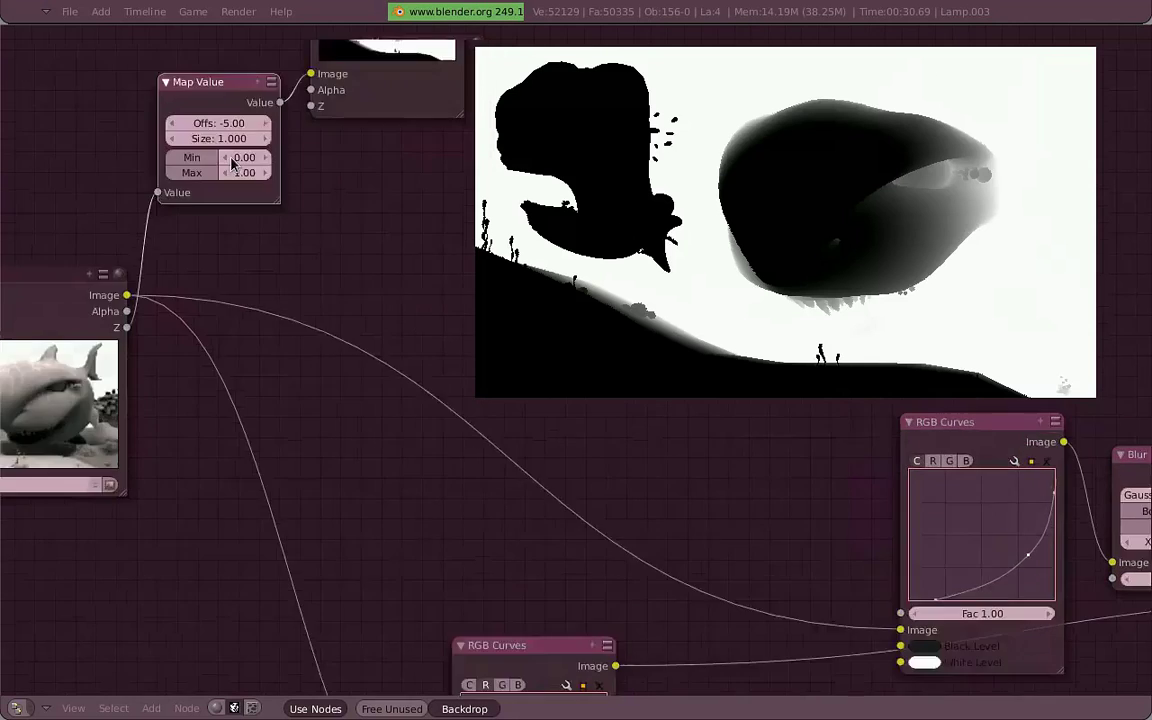
scroll(349, 295, up, 3)
middle_drag(349, 295, 345, 359)
key(h)
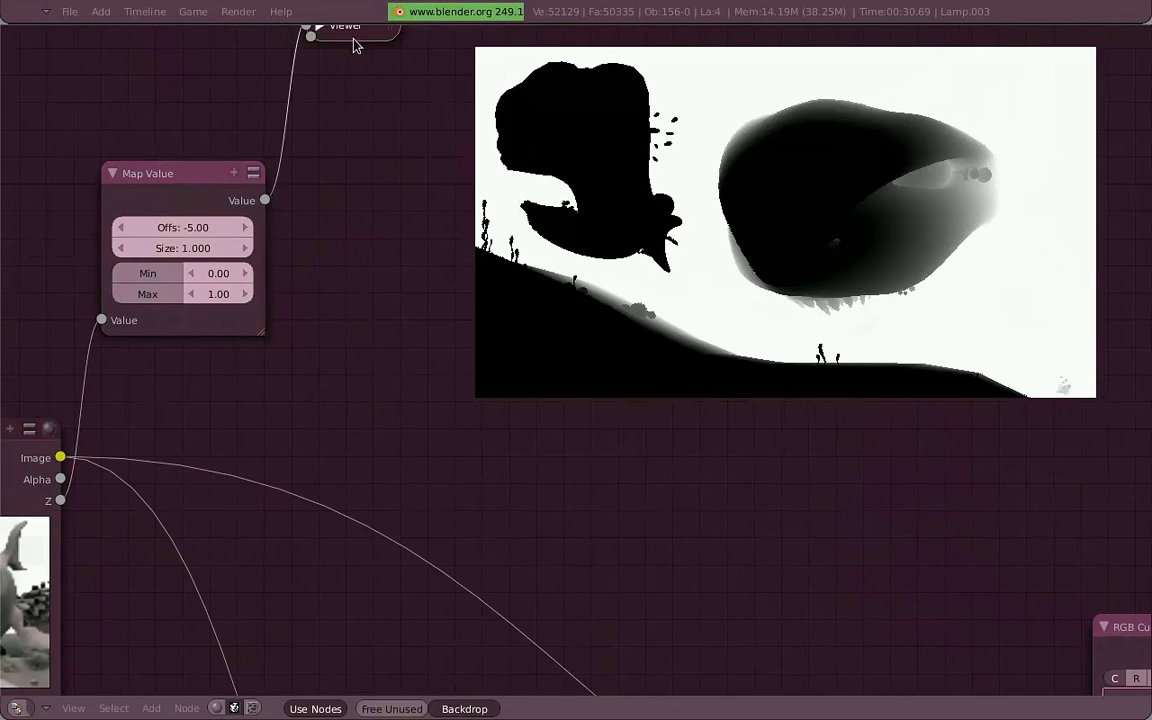
drag(355, 44, 367, 117)
drag(197, 197, 238, 192)
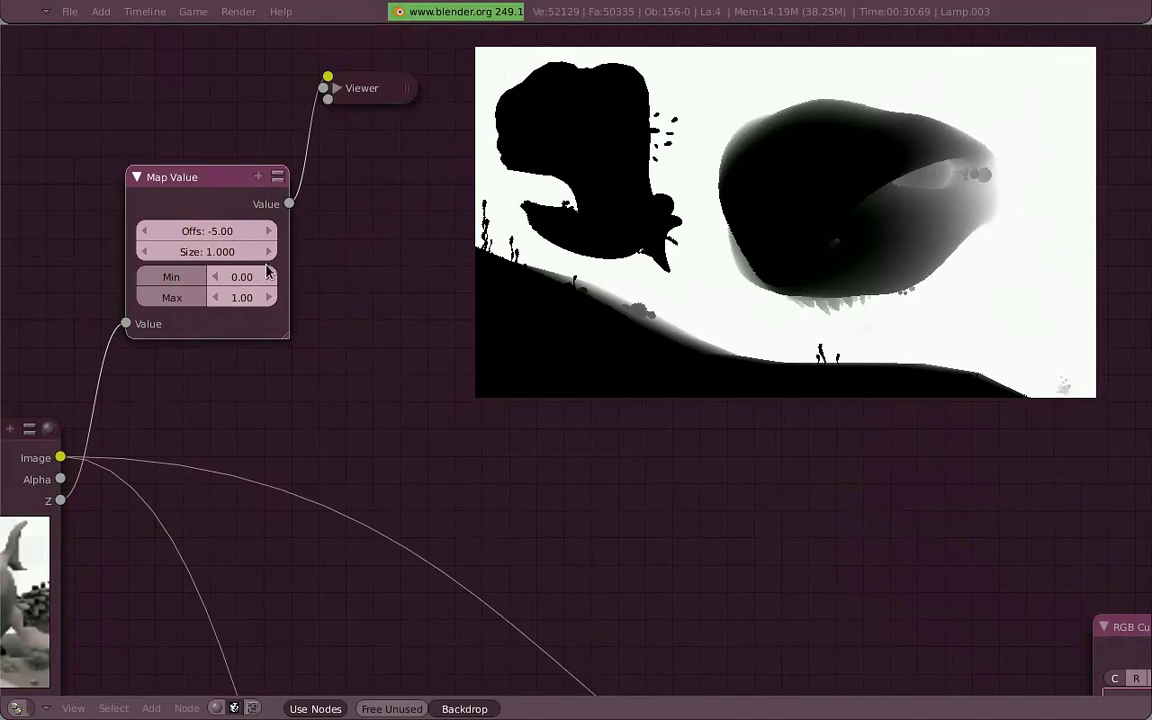
Lower Map Value Size to 0.028 and Offs to -7.65, then rearrange Viewer and Map Value
mouse_move(270, 264)
mouse_down()
mouse_move(234, 277)
mouse_move(244, 289)
mouse_move(267, 265)
mouse_move(244, 278)
mouse_up()
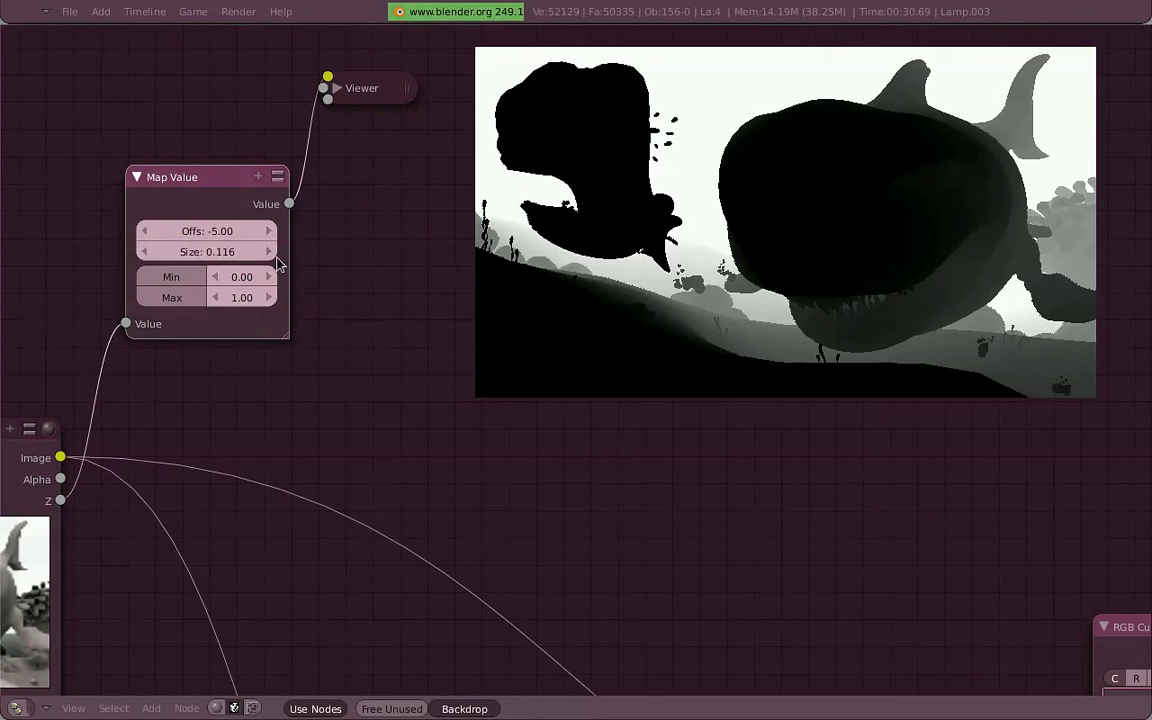
drag(275, 258, 267, 262)
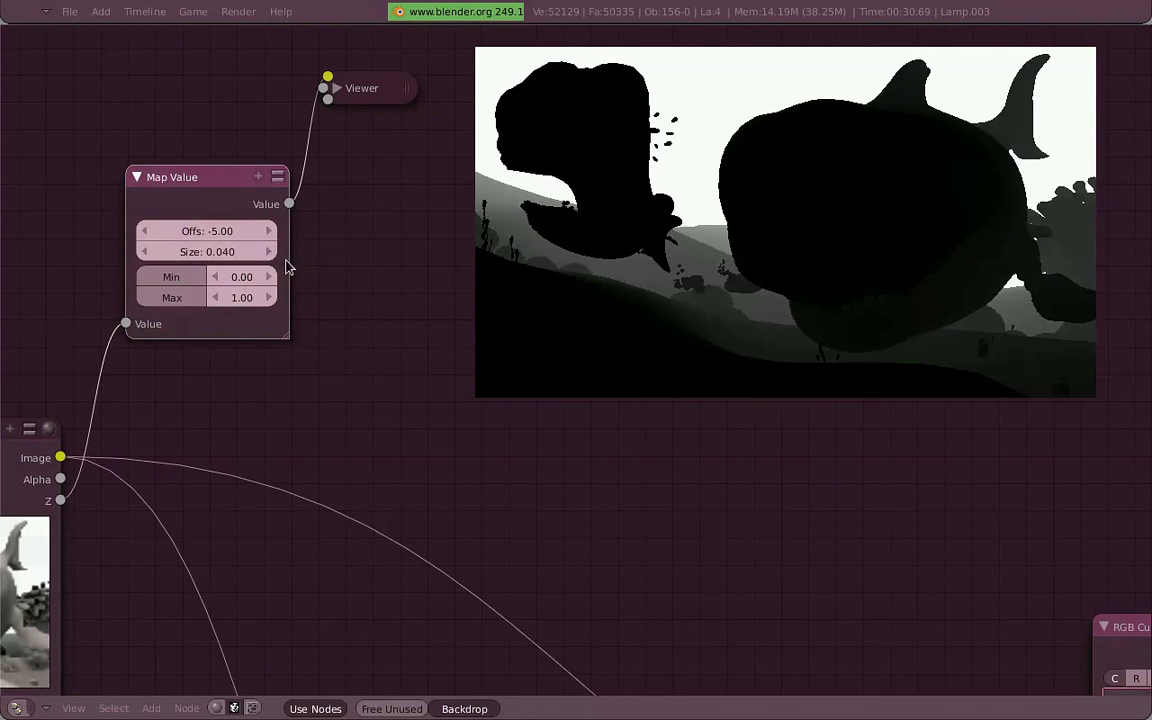
mouse_move(258, 236)
mouse_down()
mouse_move(270, 241)
mouse_move(196, 261)
mouse_up()
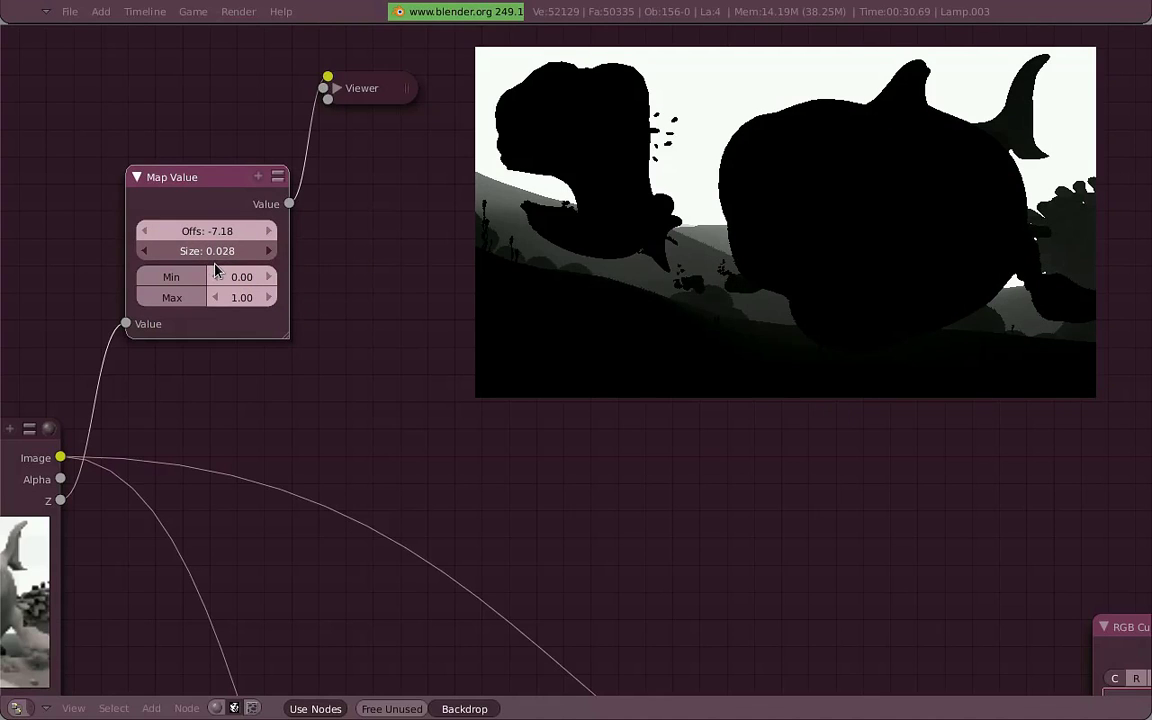
mouse_move(266, 236)
mouse_down()
mouse_move(252, 237)
mouse_move(292, 246)
mouse_up()
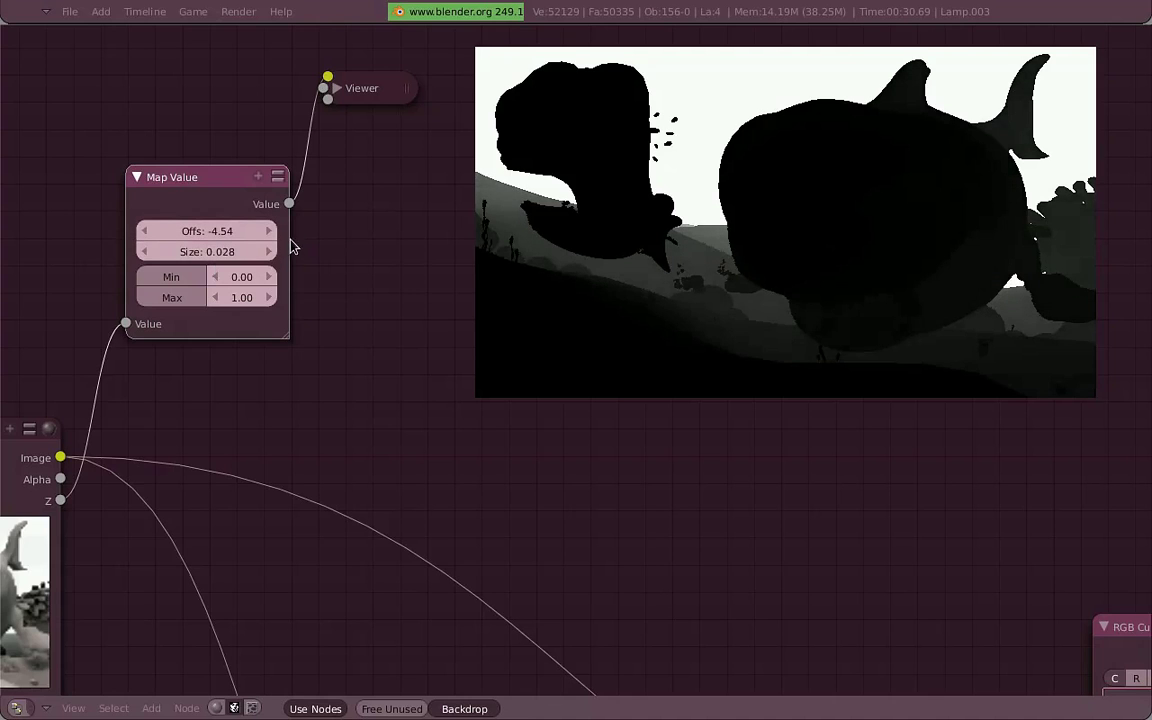
drag(262, 237, 279, 240)
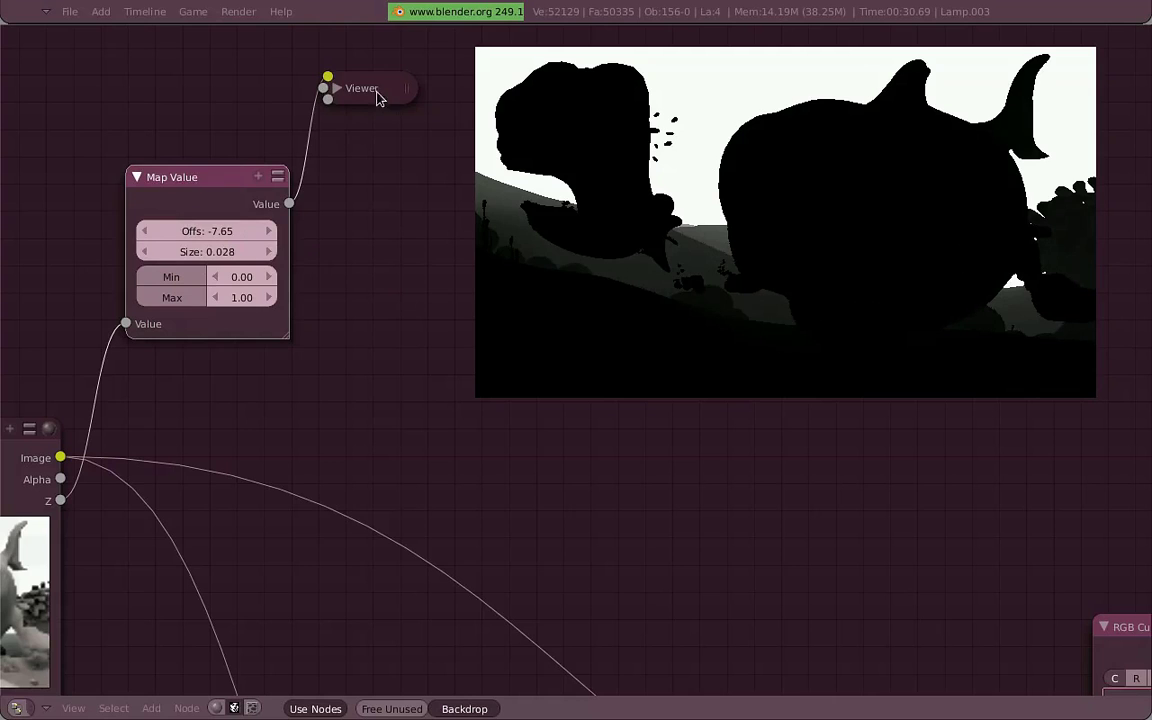
drag(378, 97, 416, 53)
drag(198, 180, 202, 233)
scroll(222, 249, down, 2)
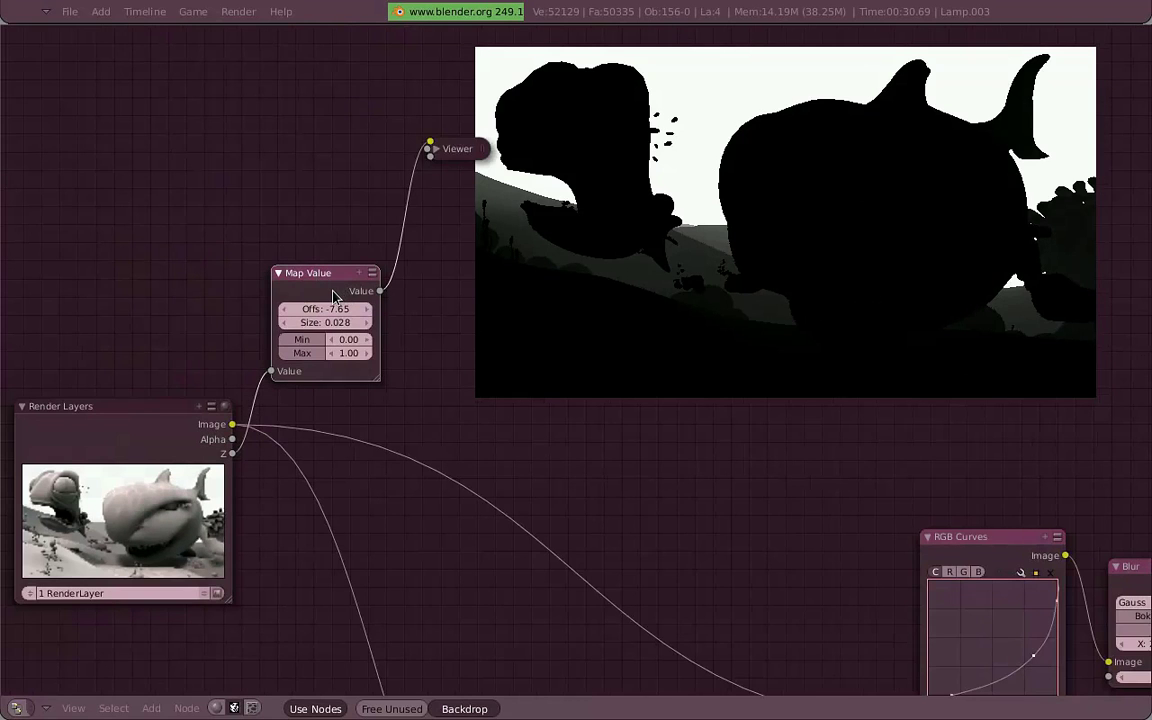
Add an RGB Curves node fed by the Render Layers image, keeping the Map Value matte previewed
key(space)
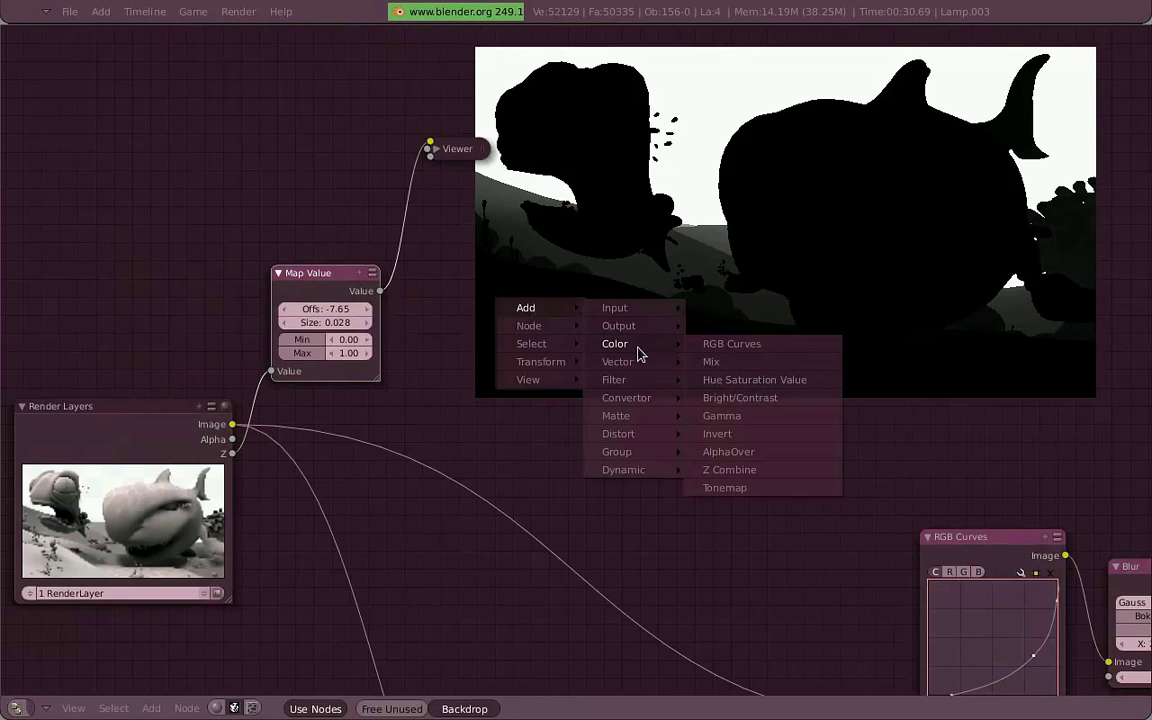
click(738, 350)
click(763, 334)
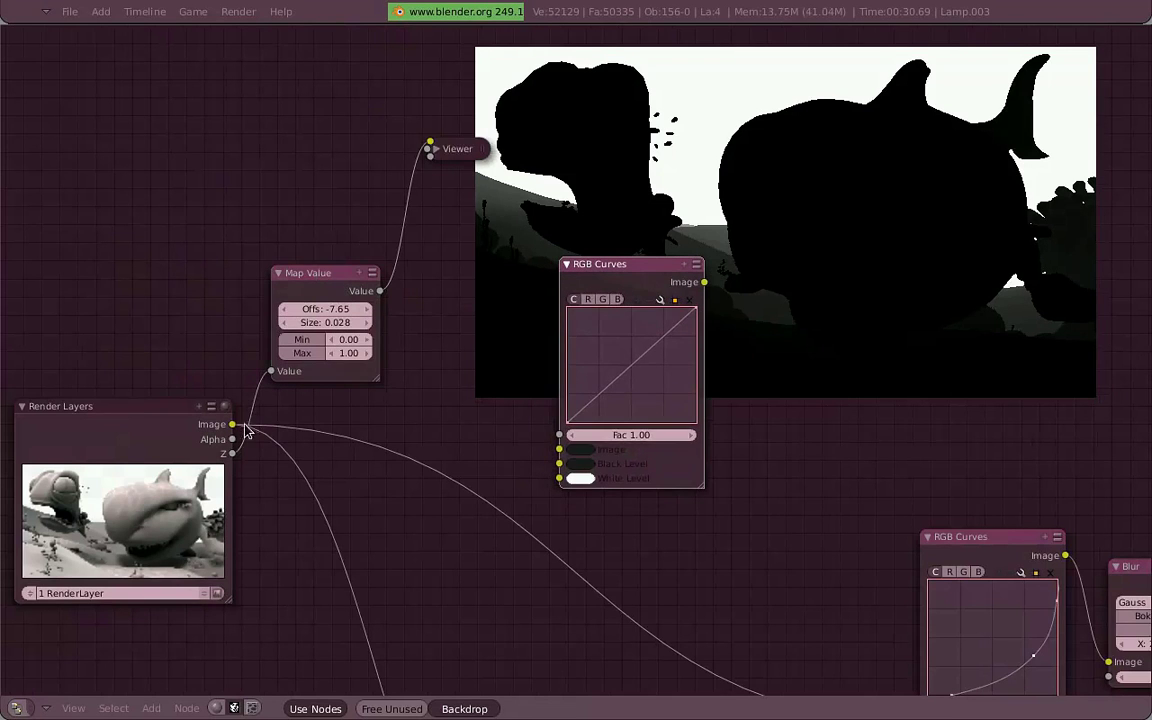
drag(234, 425, 562, 452)
ctrl+shift+click(630, 296)
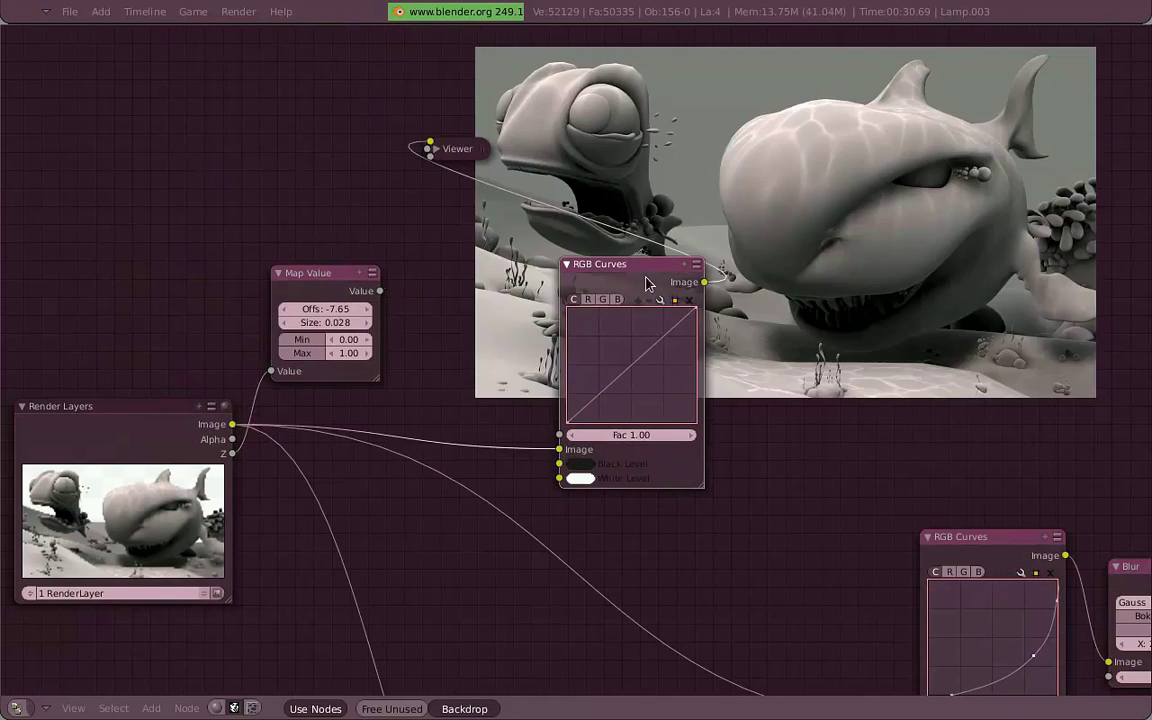
middle_drag(630, 296, 558, 283)
drag(558, 283, 478, 261)
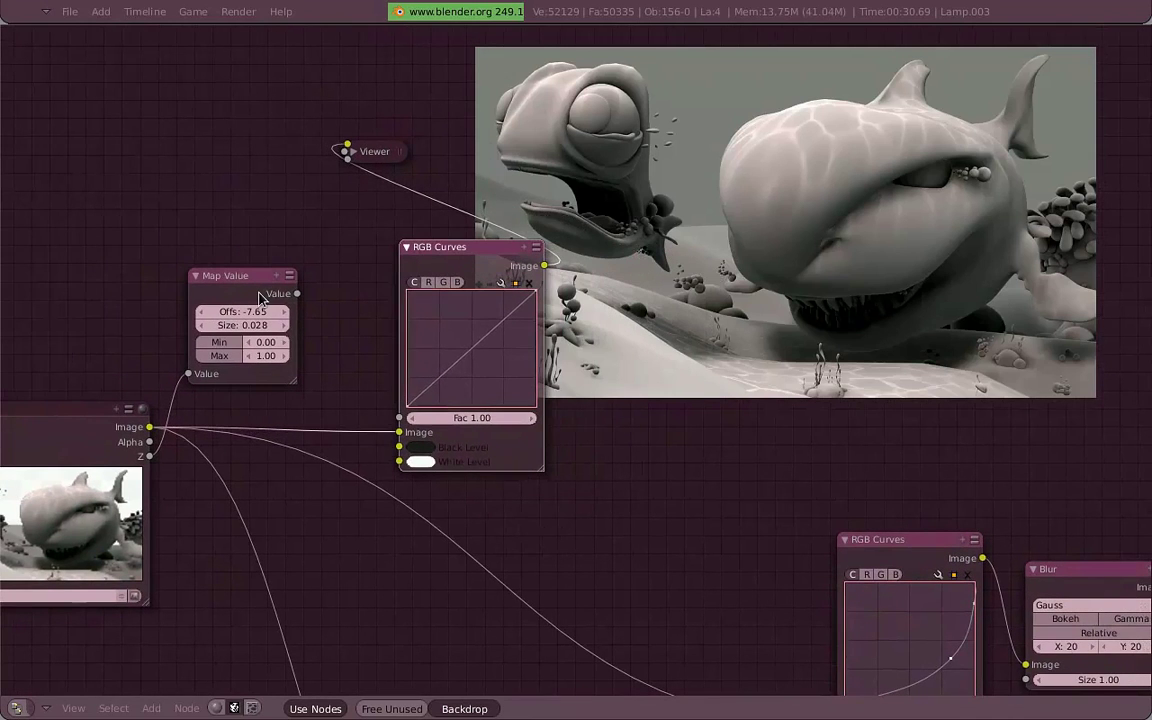
ctrl+shift+click(258, 297)
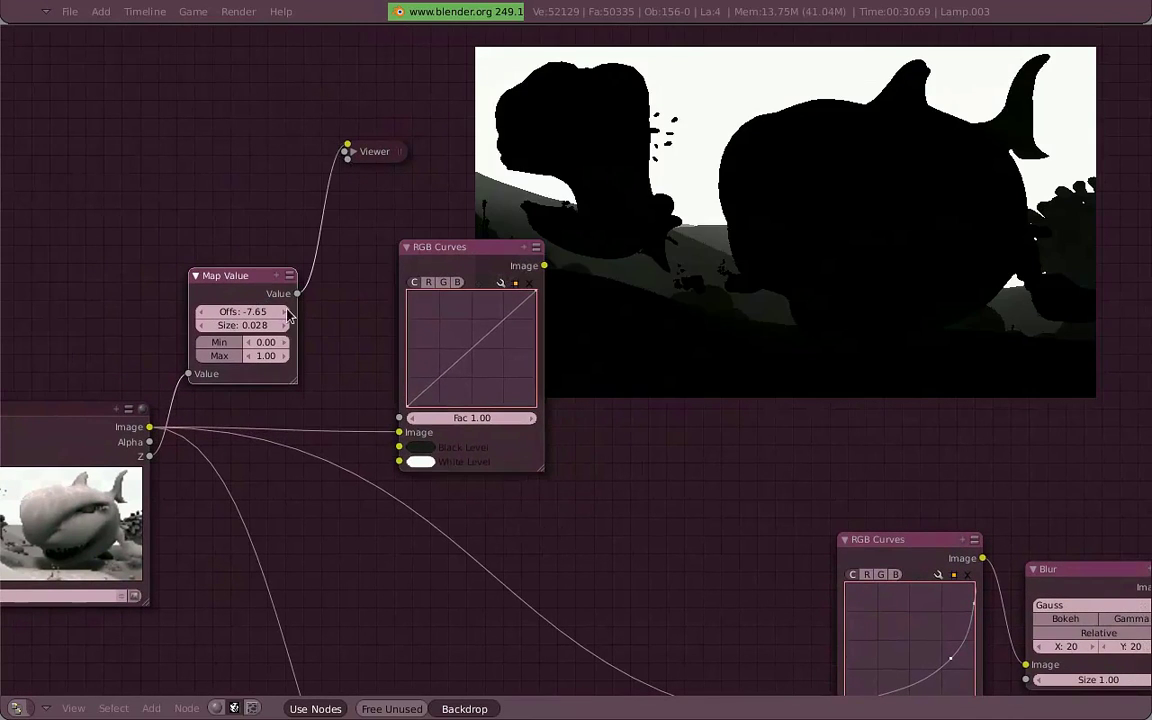
Lower the RGB Curves blue end point for a yellow tint and link the Map Value matte to Fac
ctrl+shift+click(474, 263)
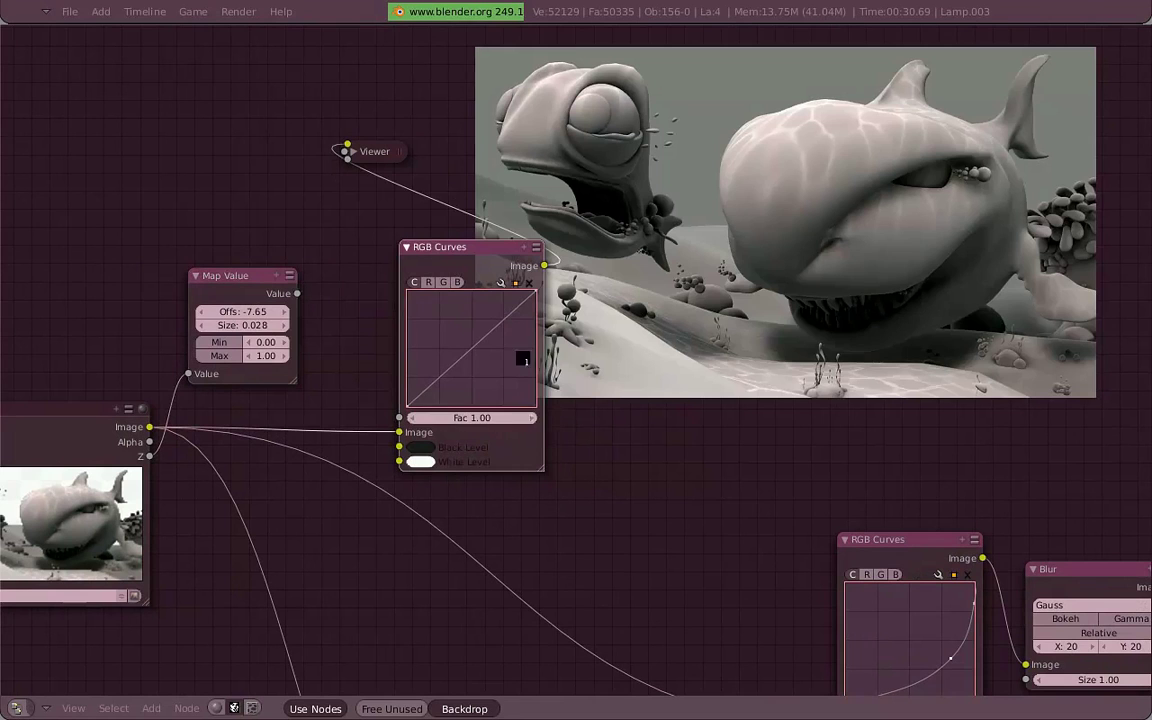
mouse_move(472, 349)
mouse_down()
mouse_move(450, 325)
mouse_move(548, 328)
mouse_move(538, 376)
mouse_up()
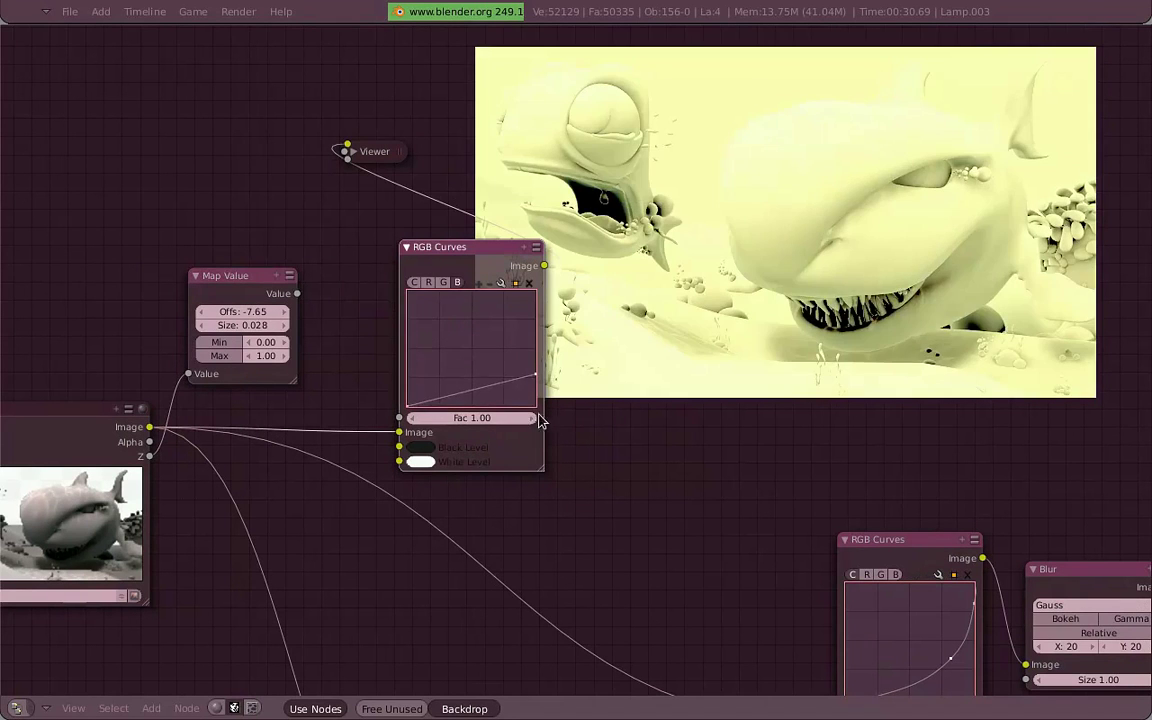
mouse_move(504, 420)
mouse_down()
mouse_move(470, 430)
mouse_move(511, 430)
mouse_up()
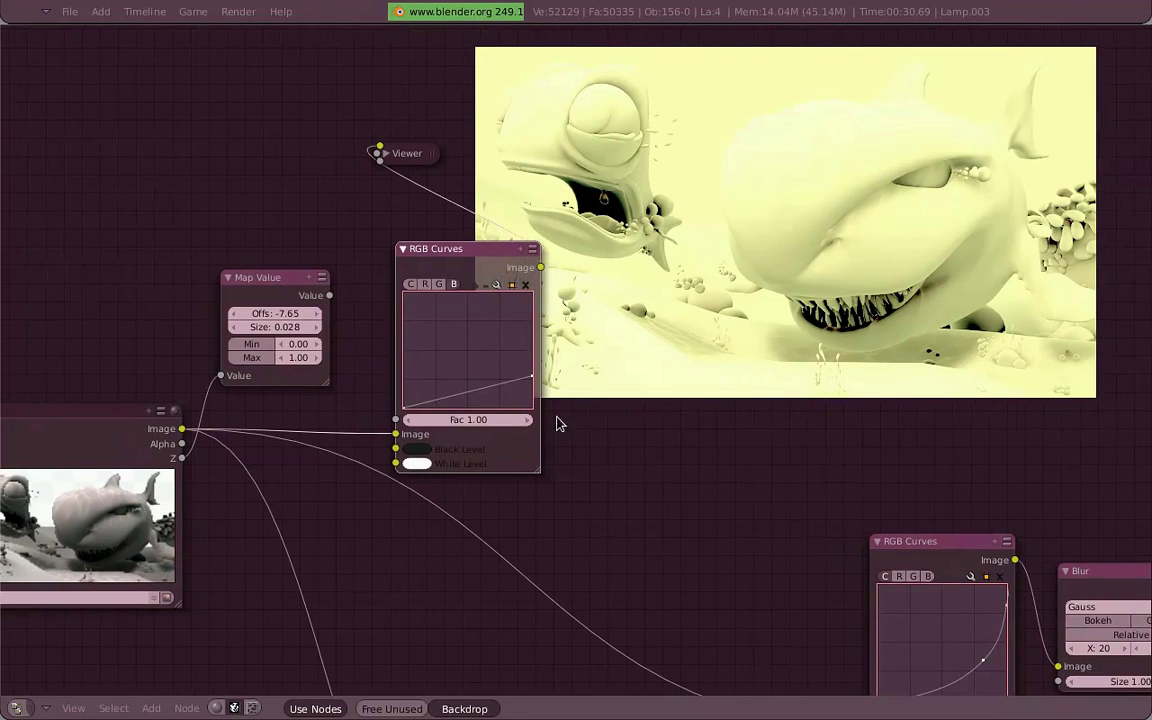
drag(535, 386, 532, 364)
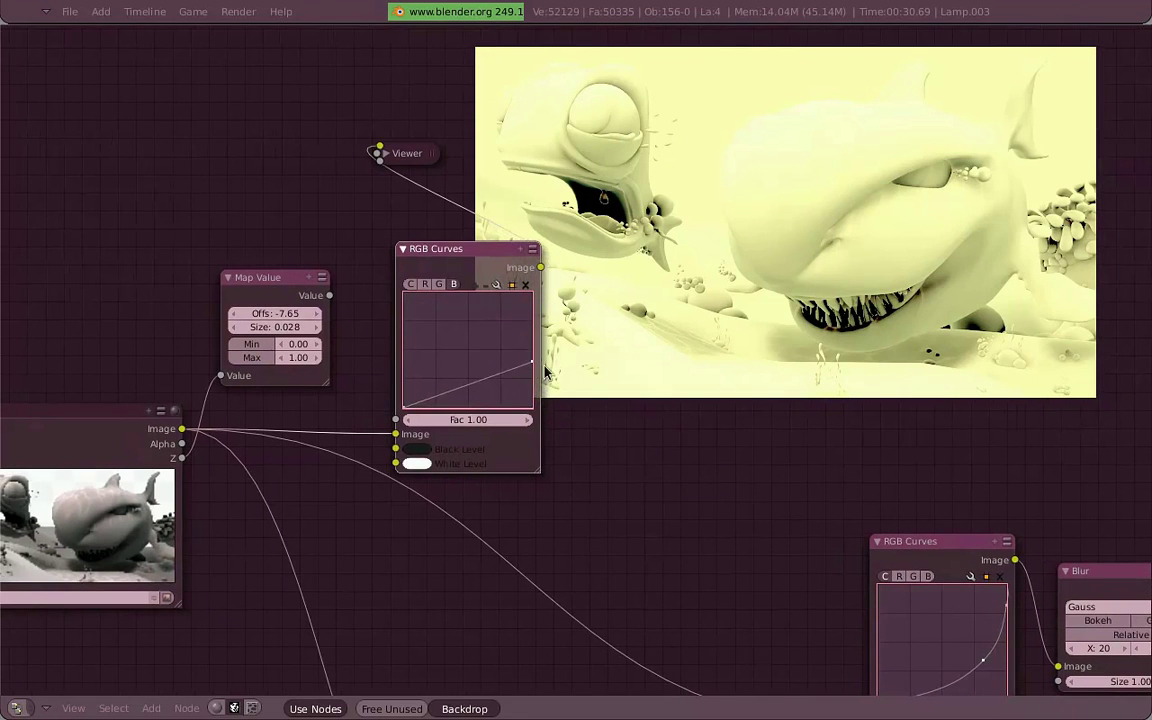
ctrl+shift+click(290, 303)
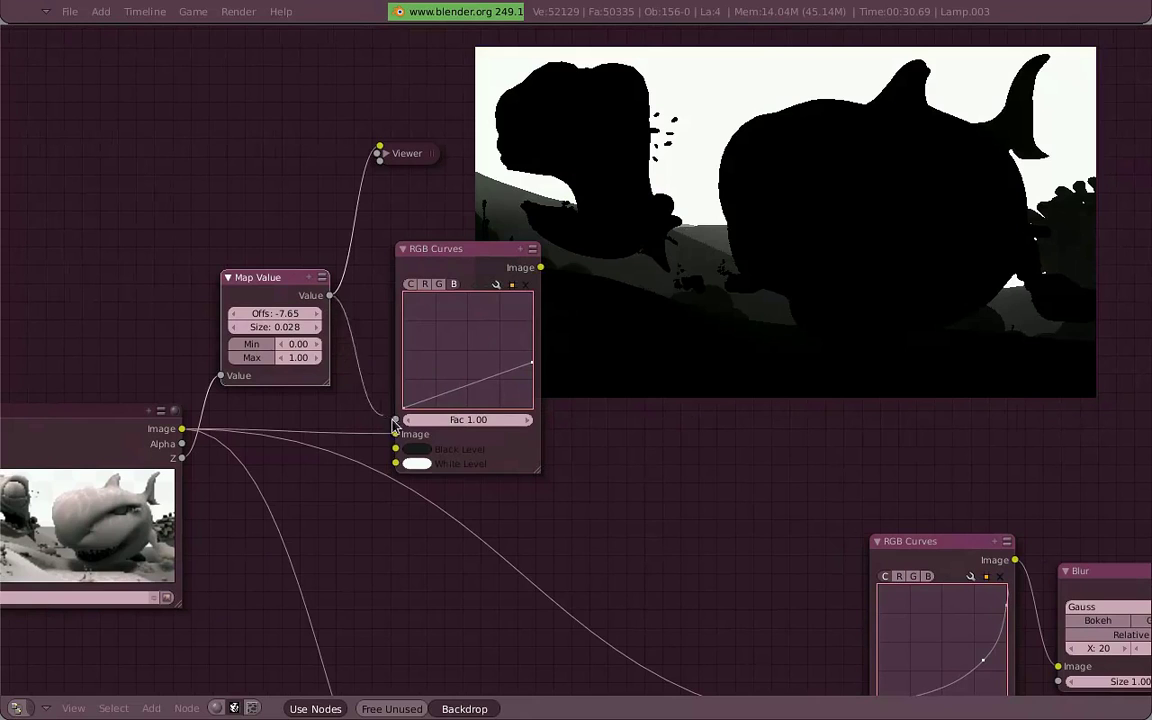
ctrl+shift+click(420, 307)
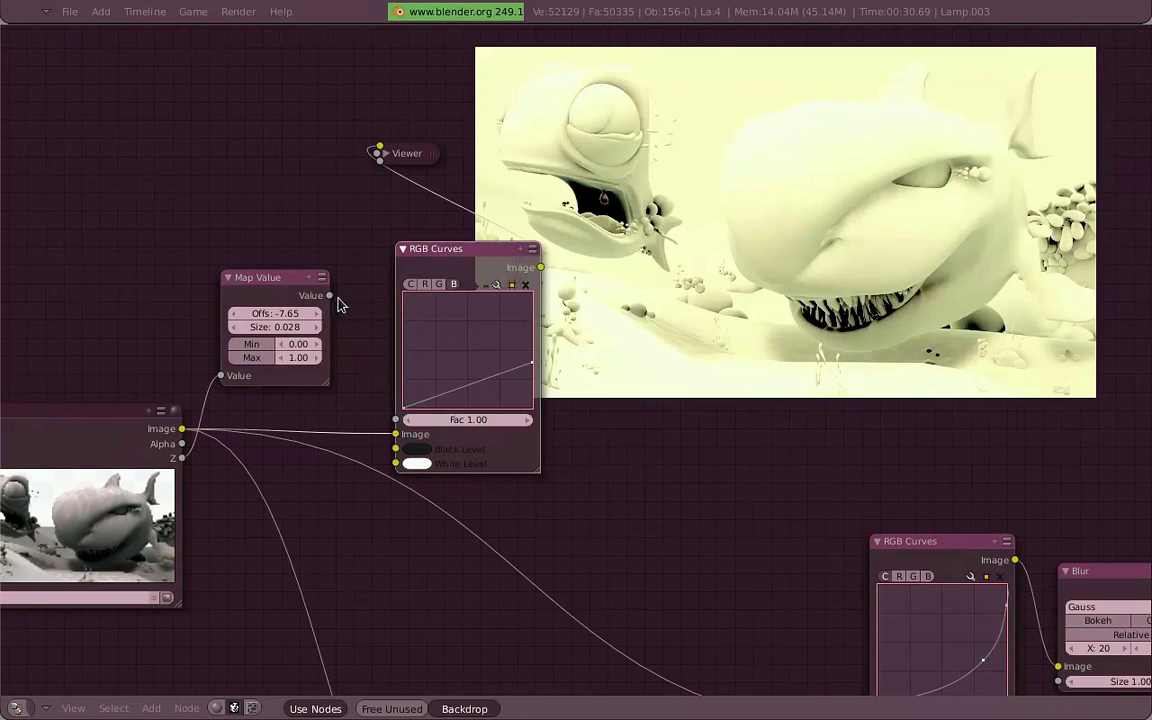
drag(329, 295, 396, 419)
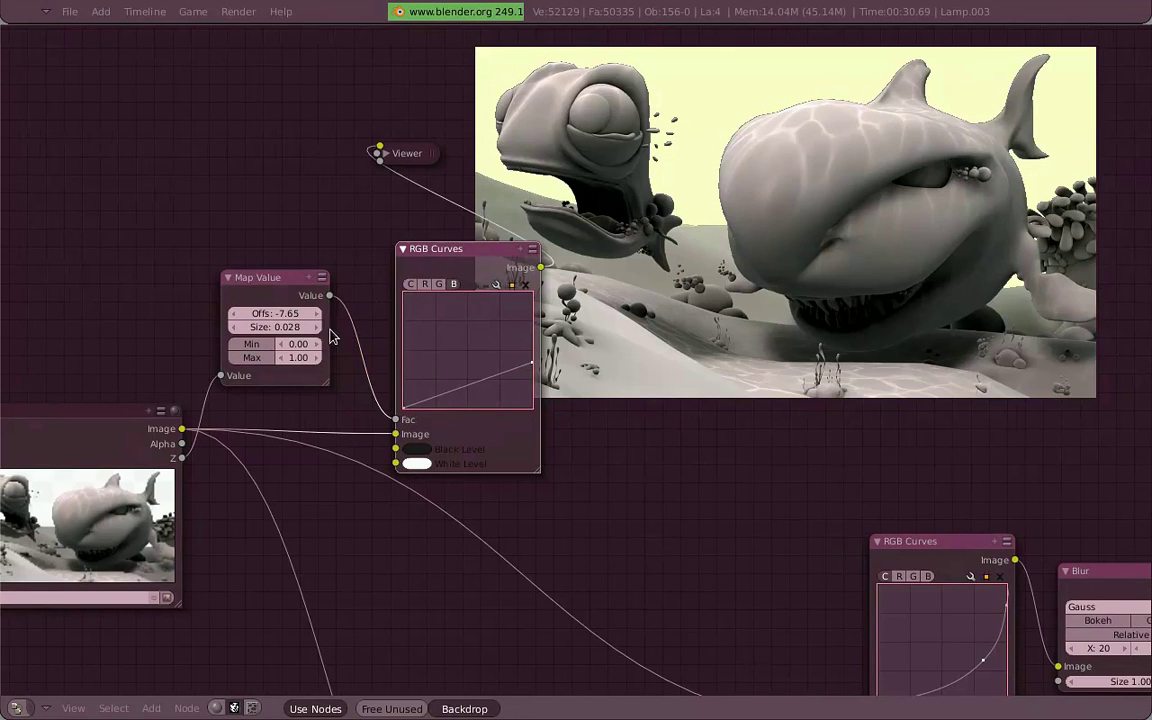
Set the Map Value offset to -8.23 and preview the RGB Curves output
drag(300, 313, 316, 318)
ctrl+shift+click(313, 298)
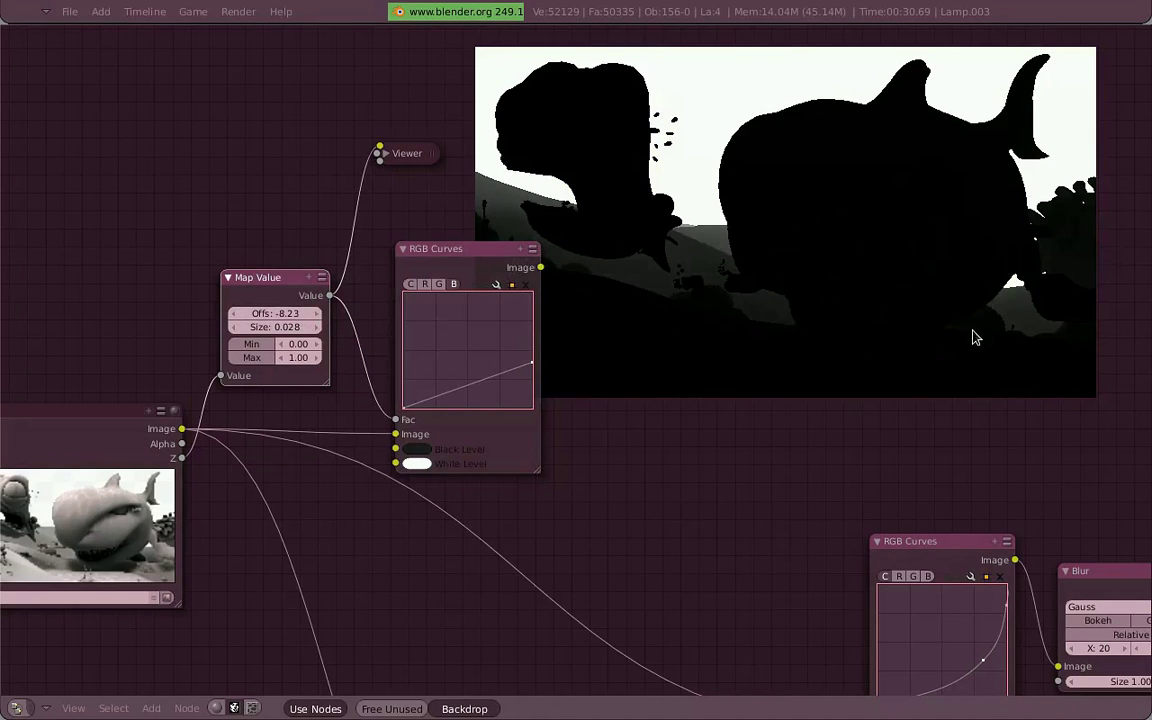
ctrl+shift+click(474, 263)
Rearrange RGB Curves, Map Value and Viewer, placing the Viewer below the backdrop image
drag(474, 263, 541, 276)
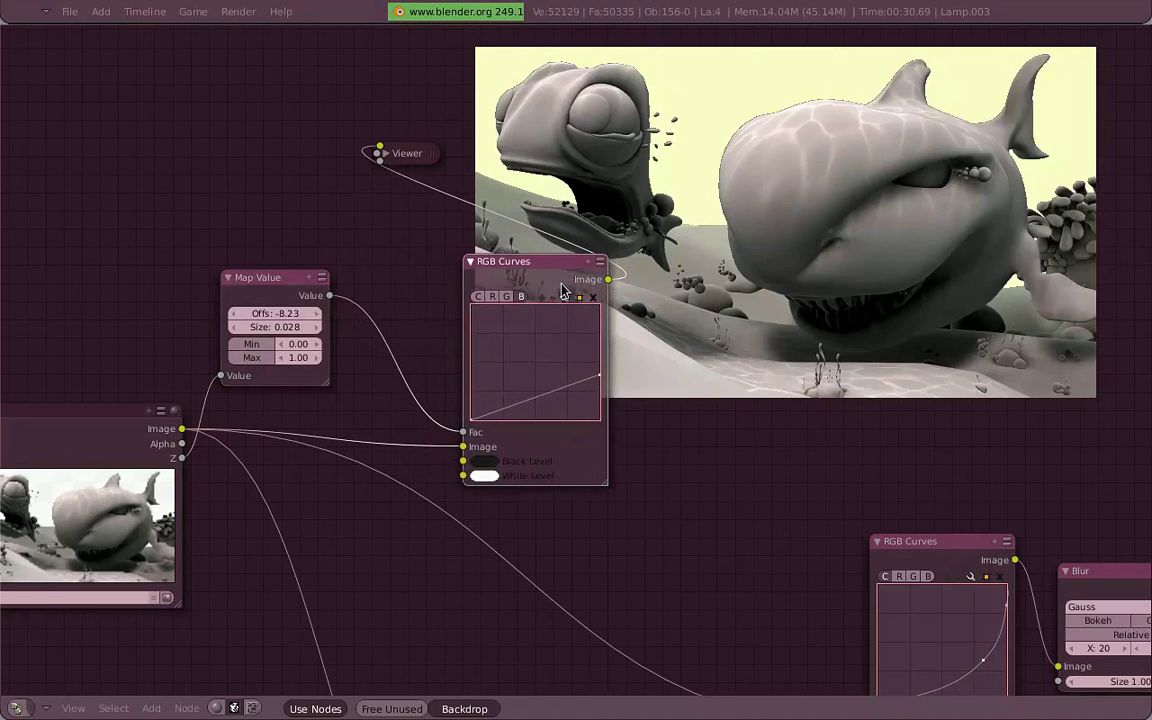
mouse_move(249, 293)
mouse_down()
mouse_move(168, 217)
mouse_move(259, 289)
mouse_up()
key(b)
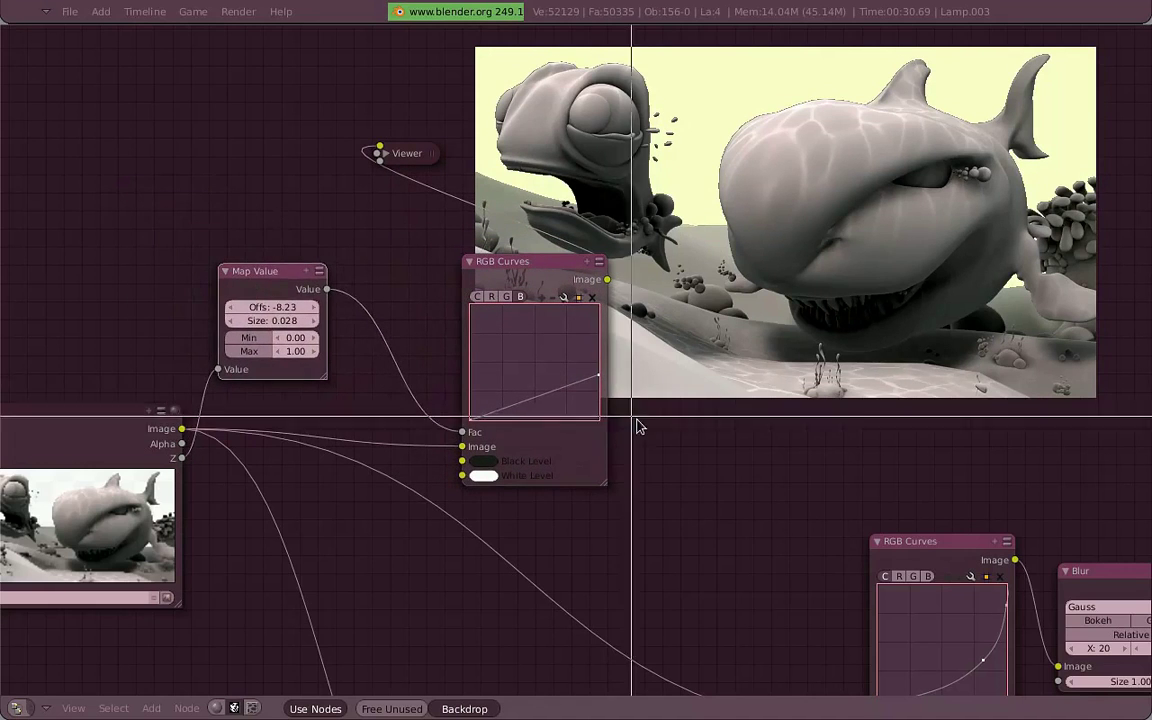
mouse_move(615, 405)
mouse_down()
mouse_move(411, 155)
mouse_move(485, 165)
mouse_move(827, 380)
mouse_up()
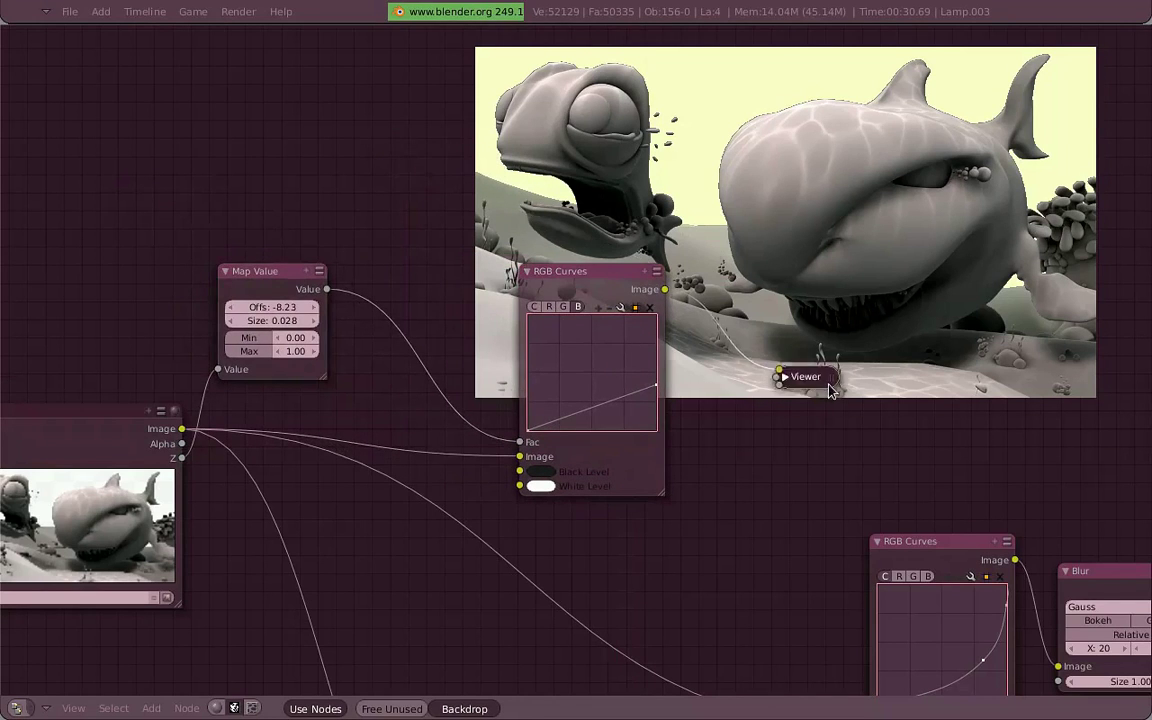
middle_drag(432, 433, 452, 420)
drag(588, 277, 437, 225)
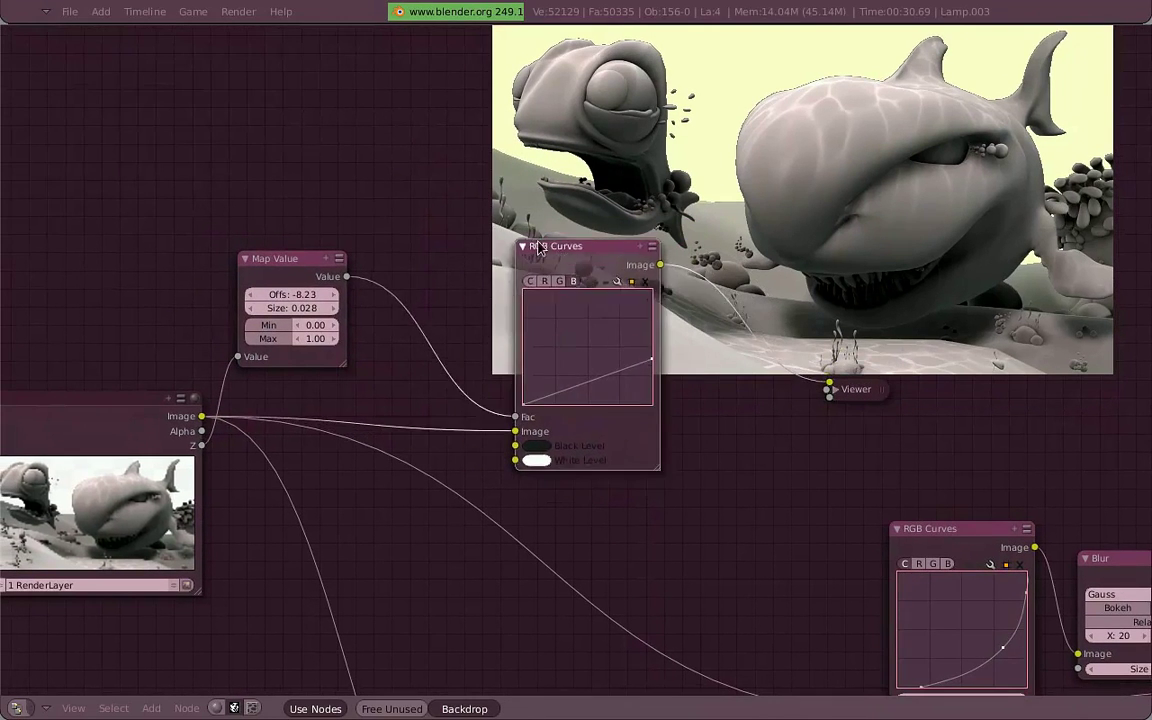
Add a ColorRamp node after Map Value and slide its white stop to reshape the matte
key(shift+a)
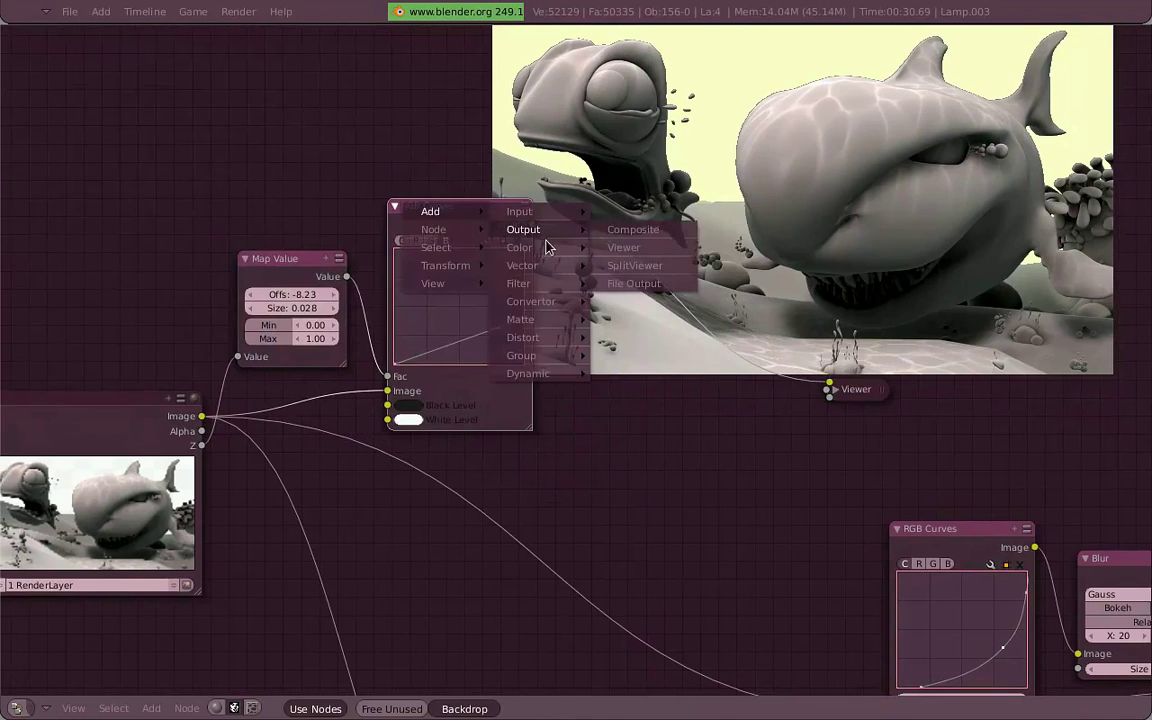
drag(457, 224, 604, 227)
mouse_move(281, 277)
mouse_down()
mouse_move(238, 240)
mouse_move(264, 232)
mouse_up()
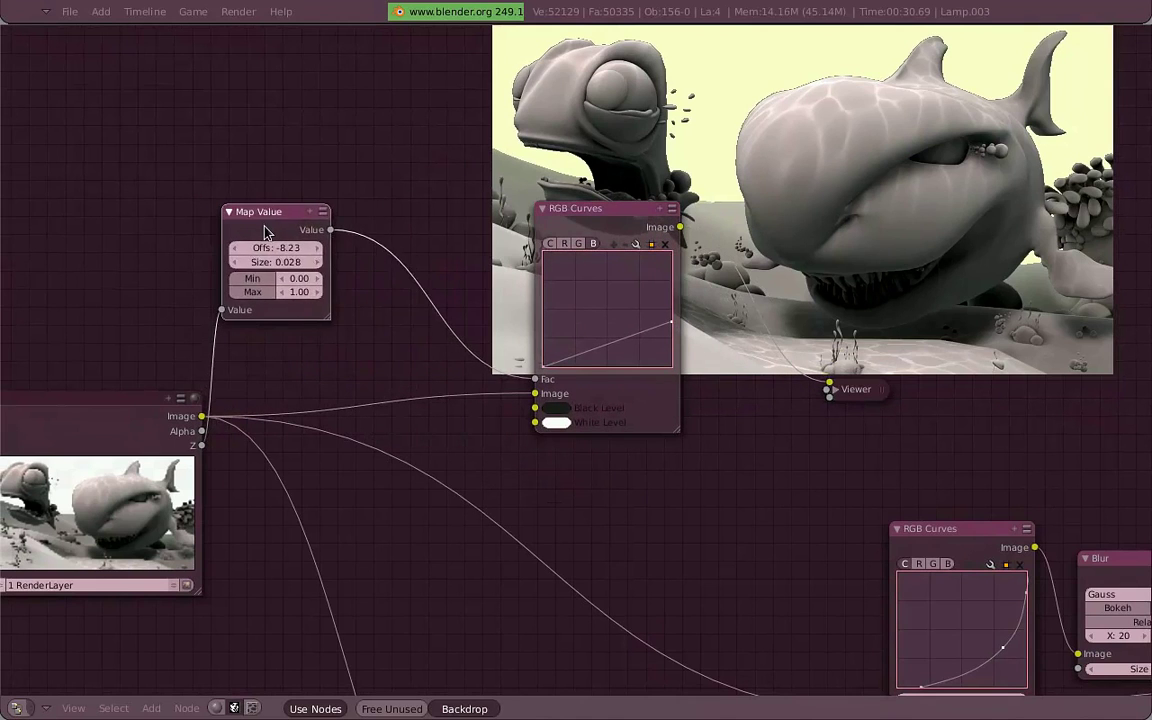
key(shift+a)
mouse_move(358, 309)
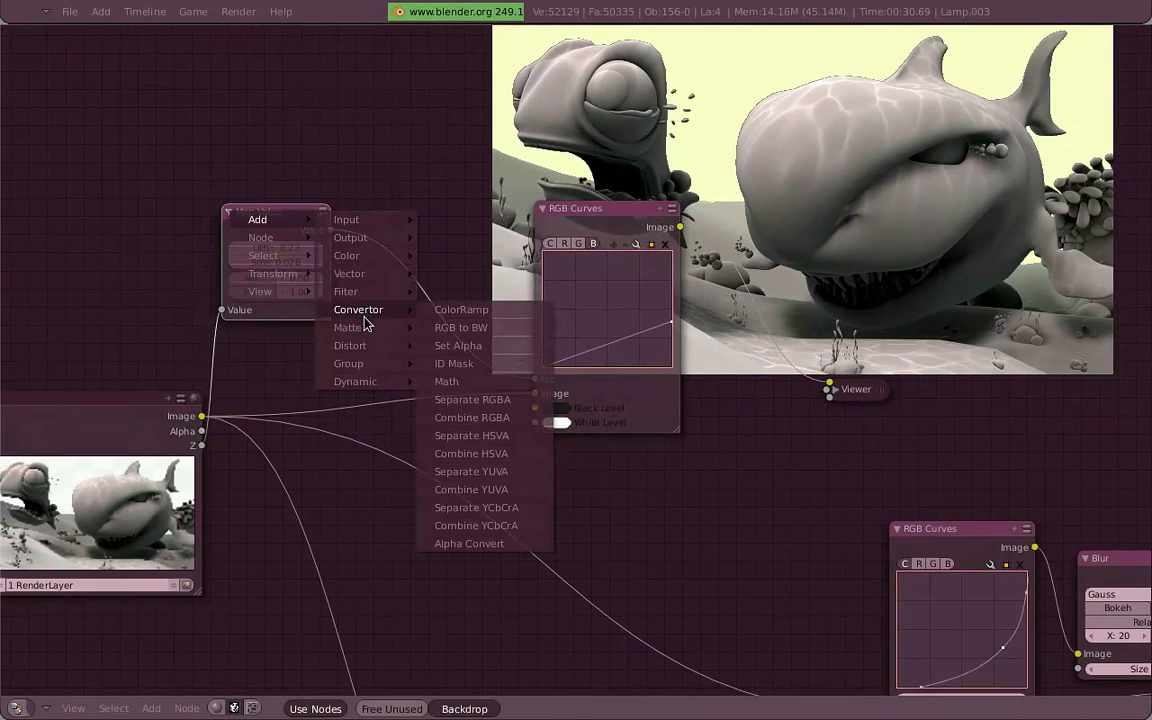
click(527, 323)
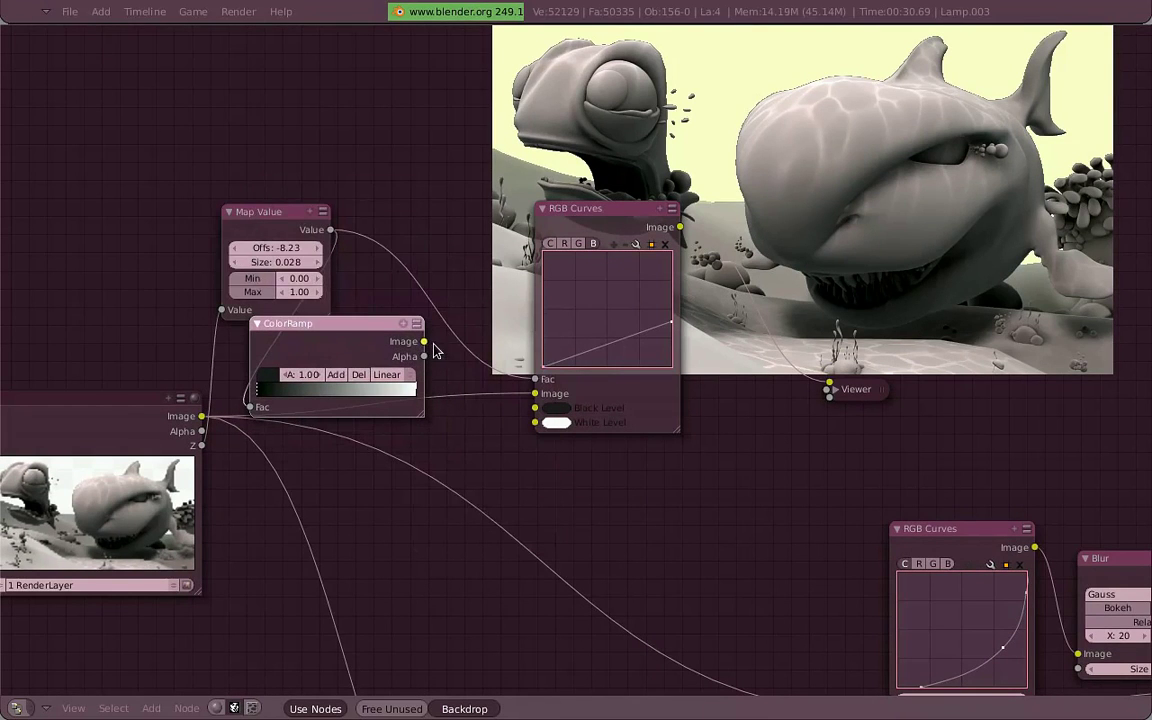
ctrl+shift+click(378, 360)
mouse_move(420, 400)
mouse_down()
mouse_move(313, 403)
mouse_move(266, 421)
mouse_move(287, 421)
mouse_up()
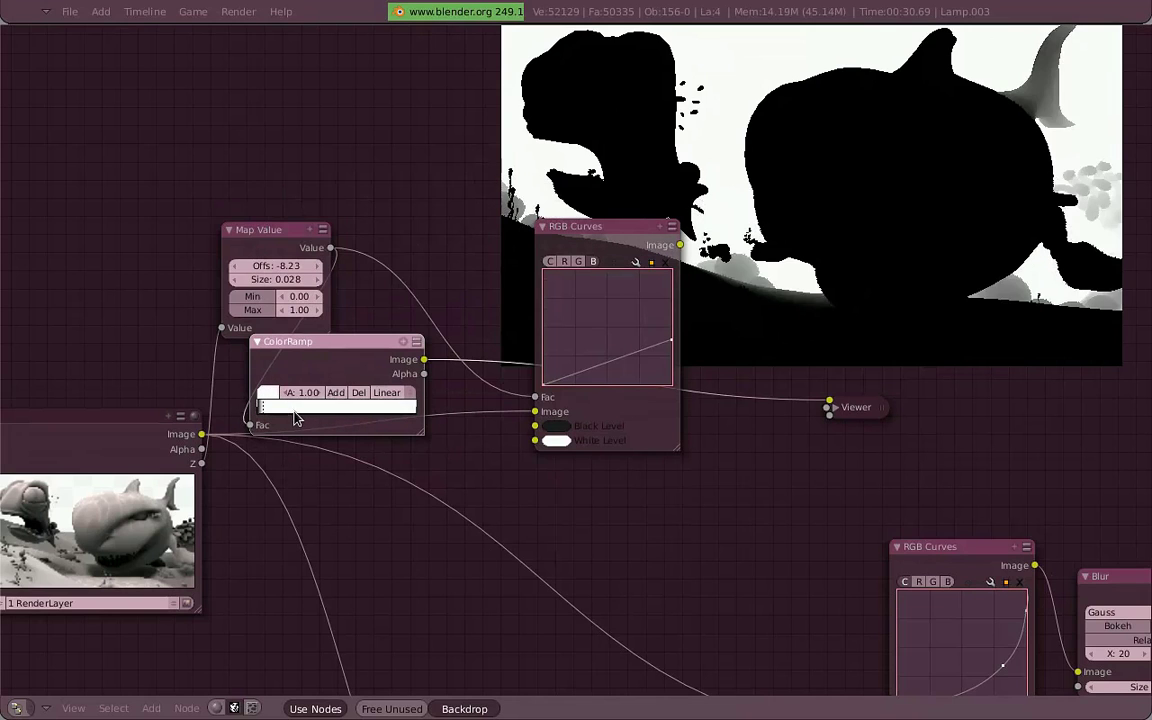
mouse_move(287, 421)
mouse_down()
mouse_move(396, 415)
mouse_move(365, 412)
mouse_up()
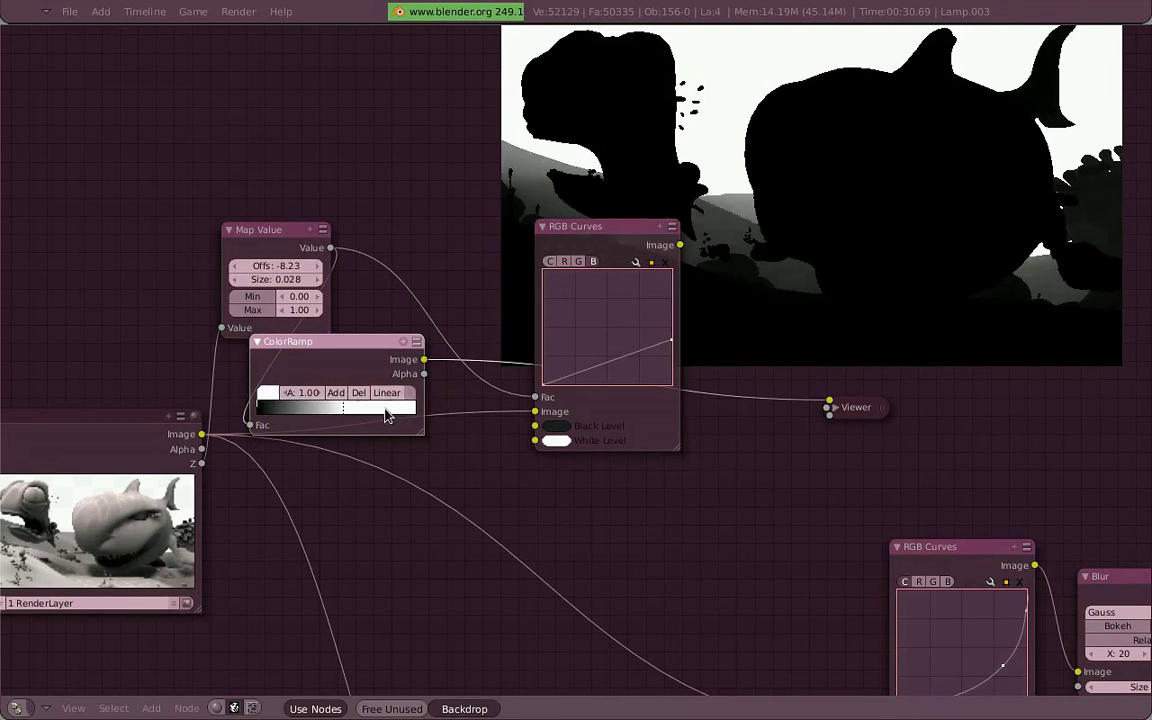
Link the ColorRamp output to the RGB Curves Fac, adjust its stop, and place it beside Map Value
ctrl+shift+click(612, 252)
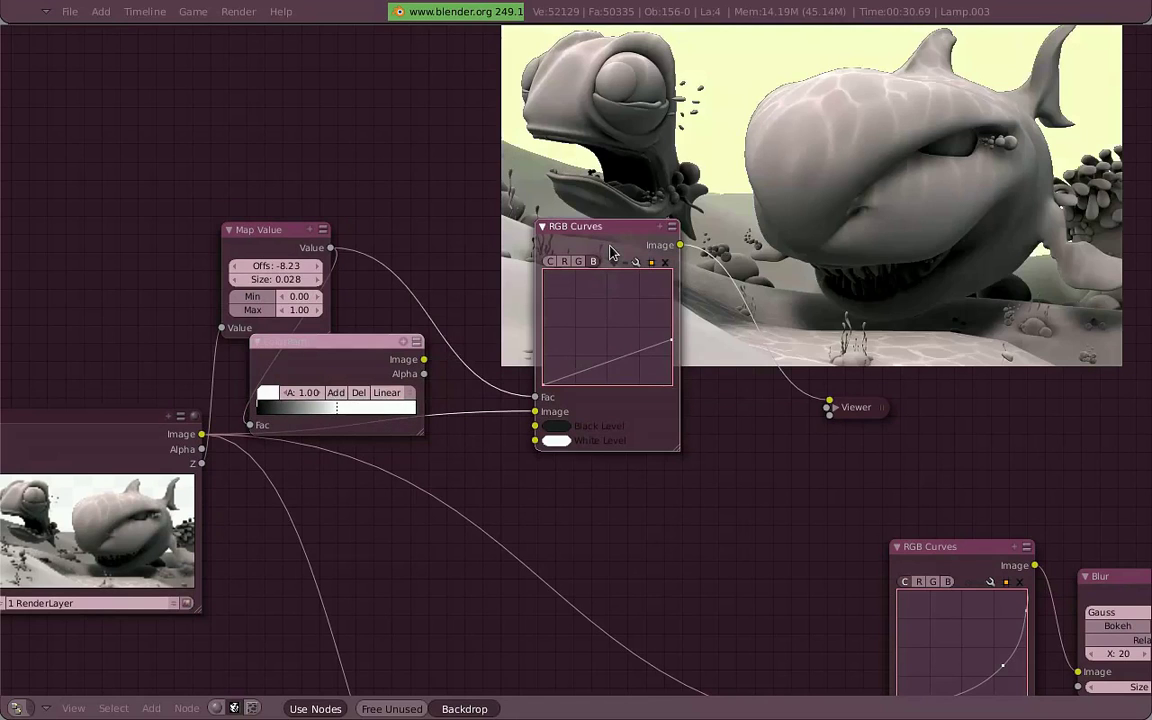
drag(436, 366, 535, 398)
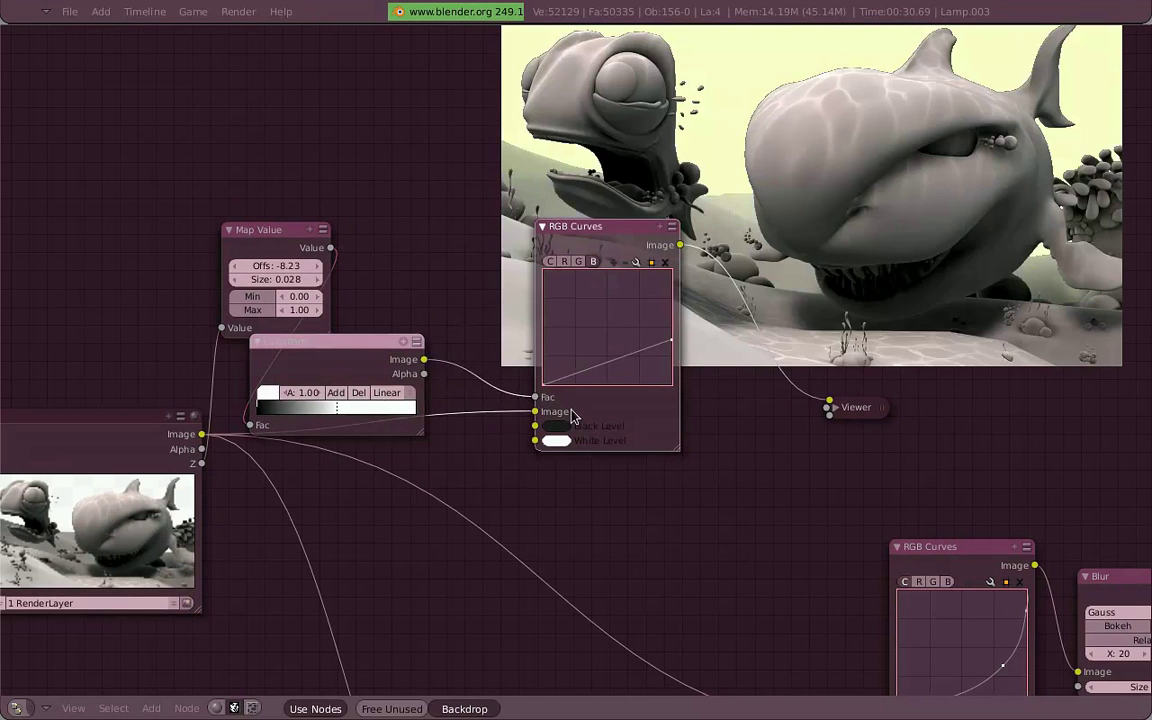
mouse_move(390, 413)
mouse_down()
mouse_move(311, 419)
mouse_move(376, 415)
mouse_move(345, 416)
mouse_move(358, 415)
mouse_up()
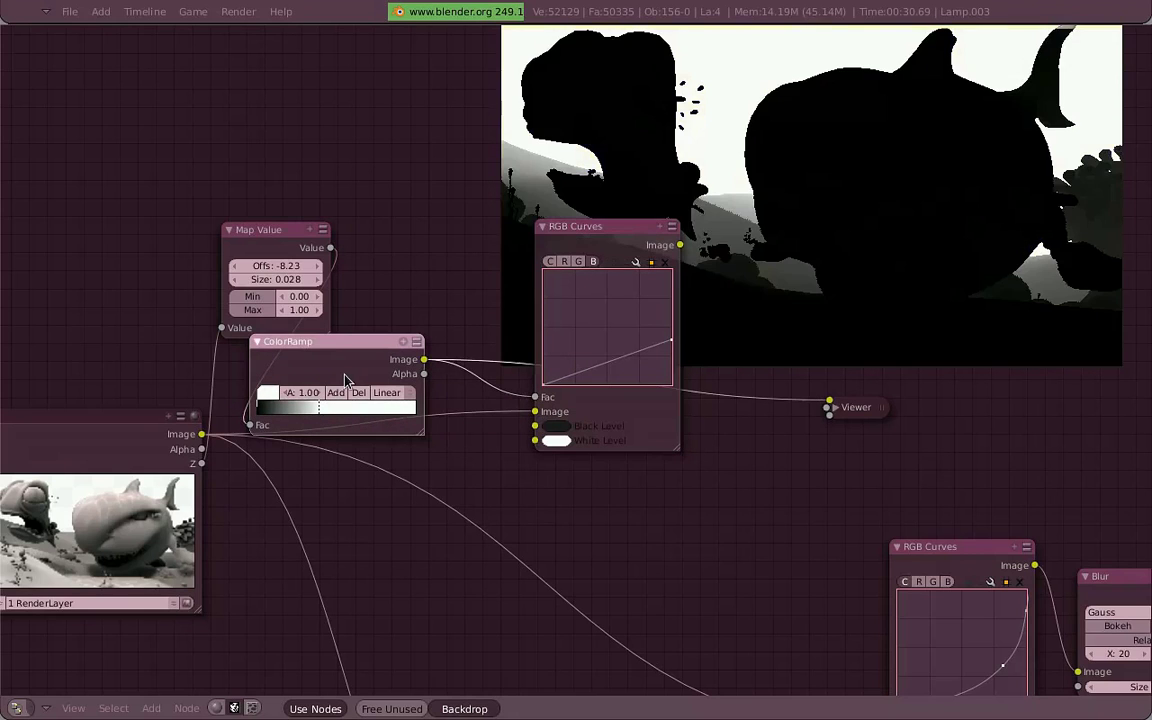
ctrl+shift+click(622, 244)
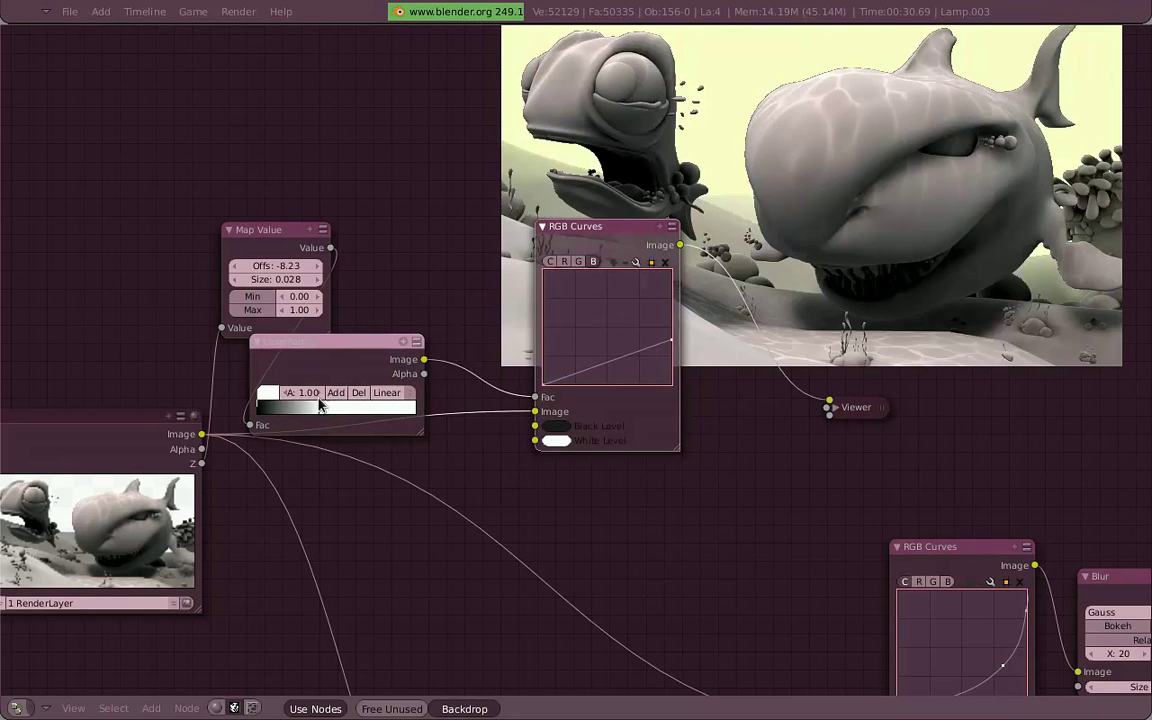
mouse_move(322, 340)
mouse_down()
mouse_move(373, 393)
mouse_move(405, 284)
mouse_up()
Collapse the ColorRamp node and recentre the RGB Curves node in view
key(h)
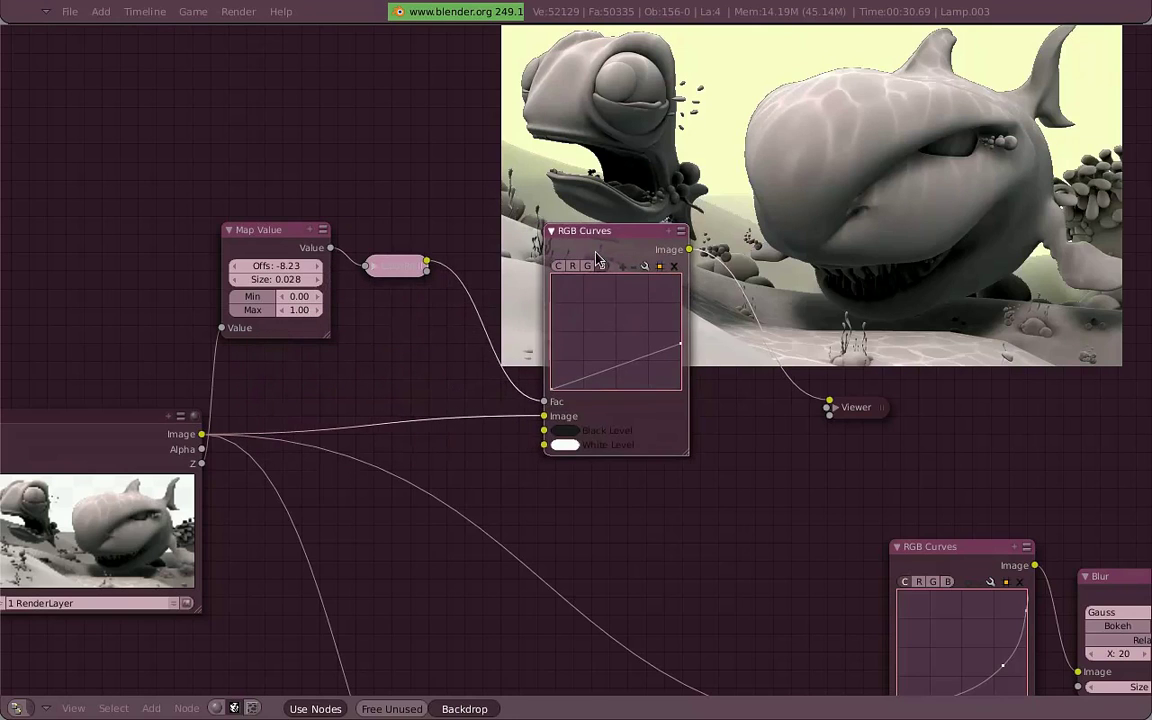
drag(580, 228, 546, 230)
middle_drag(588, 314, 494, 362)
Drag the combined curve into a symmetric dip and bend the blue channel curve upward
mouse_move(543, 397)
mouse_down()
mouse_move(424, 323)
mouse_move(561, 392)
mouse_move(515, 427)
mouse_up()
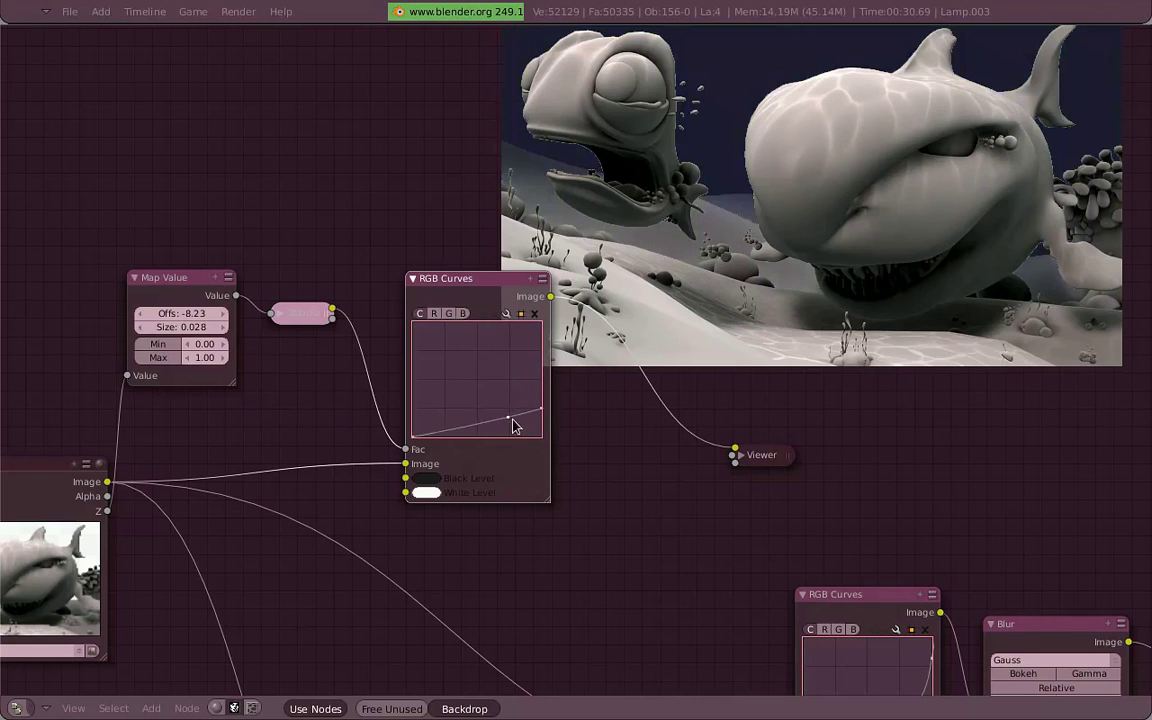
drag(412, 437, 421, 425)
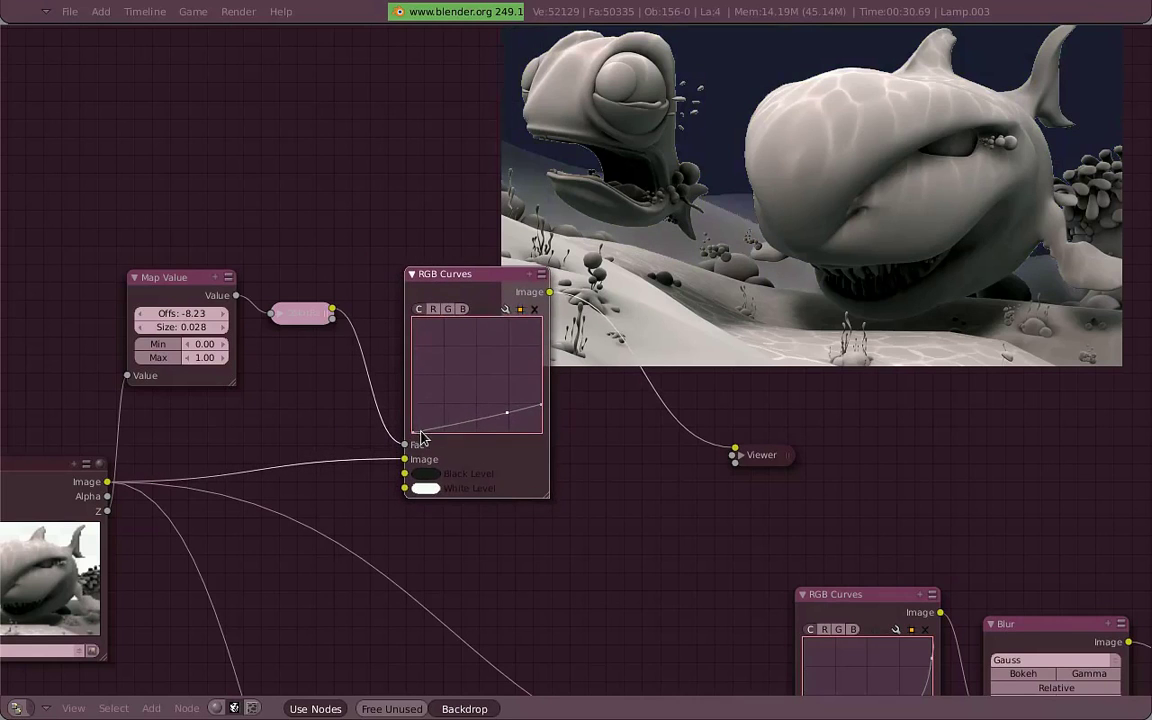
drag(507, 413, 483, 444)
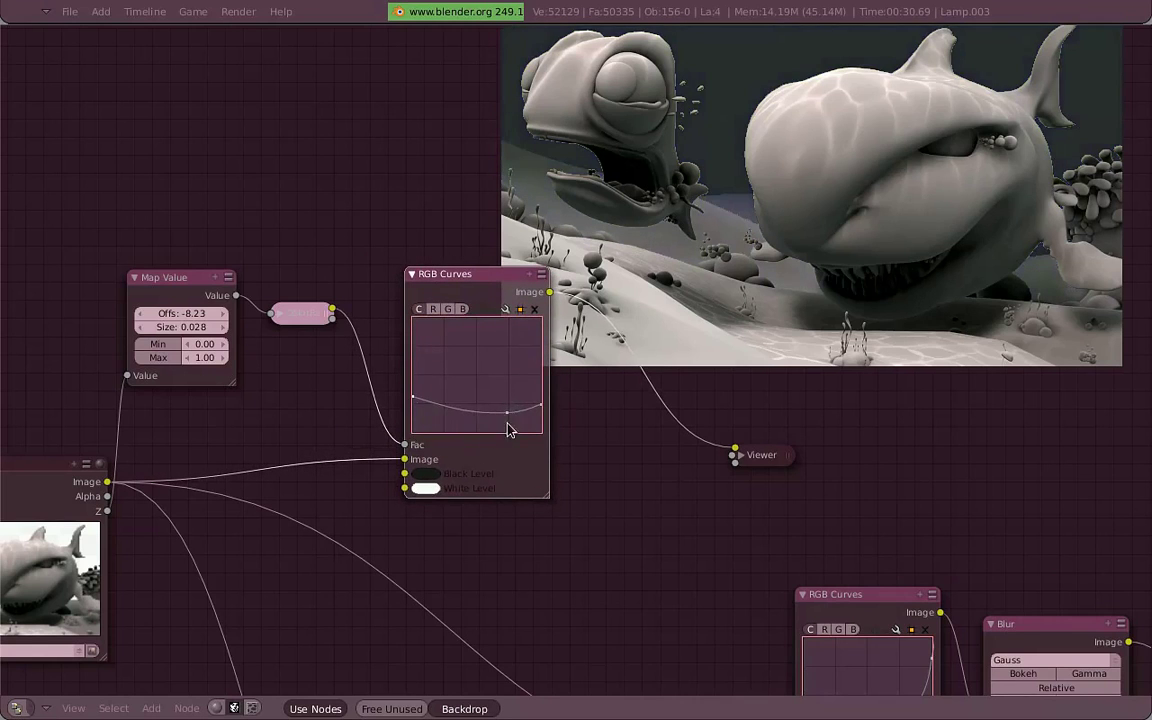
drag(436, 410, 422, 411)
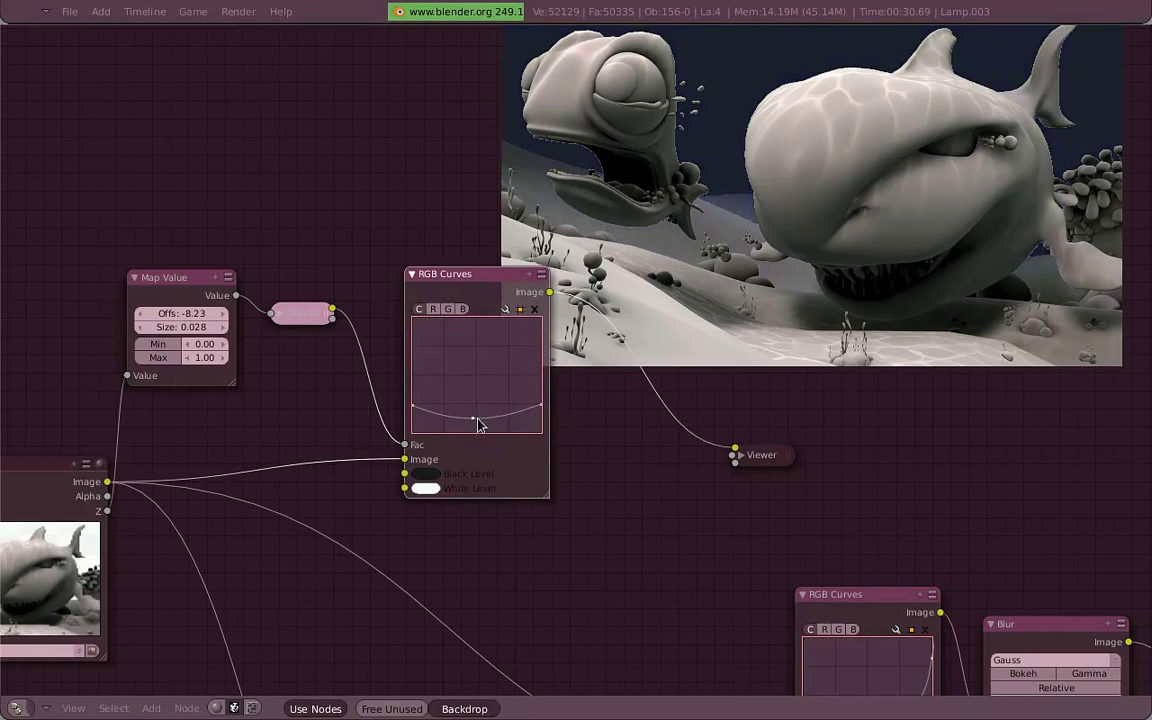
drag(479, 440, 479, 432)
click(462, 309)
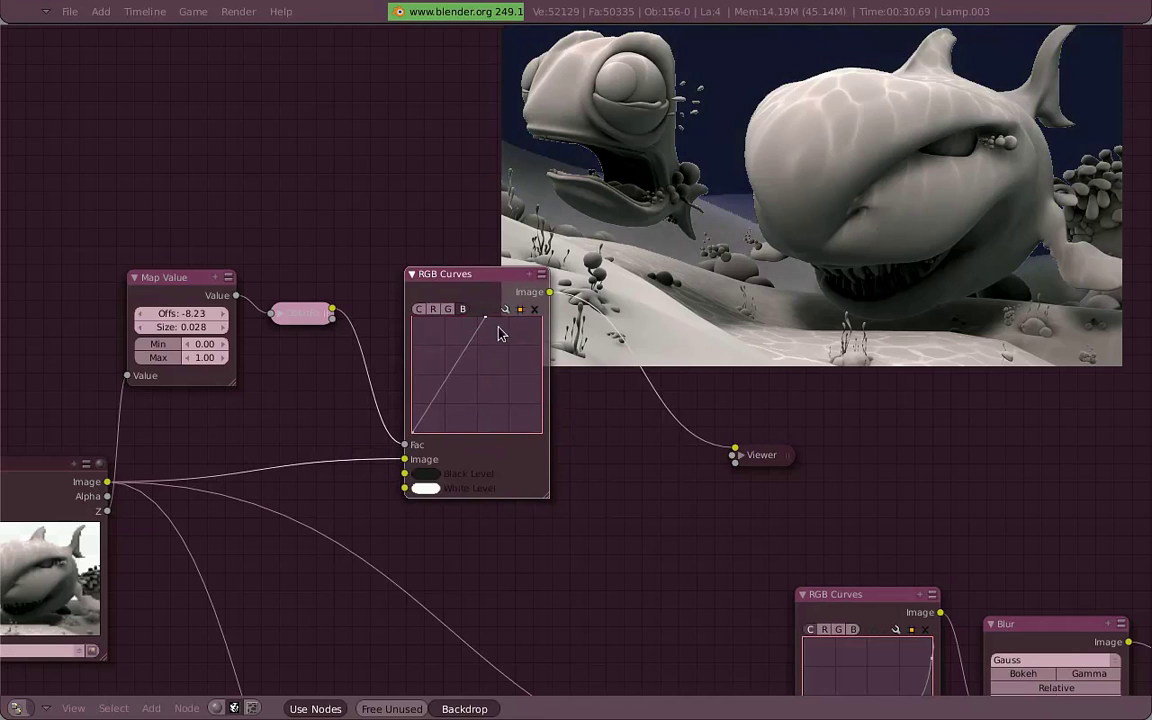
drag(472, 380, 465, 348)
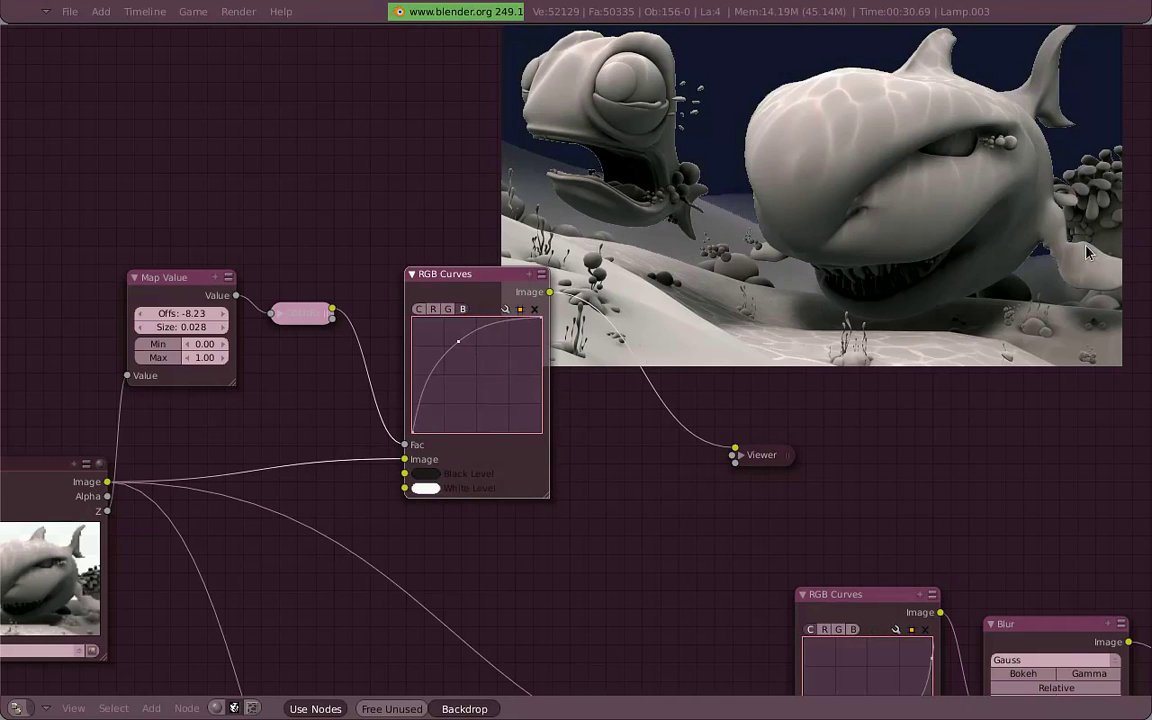
Collapse Map Value and move it aside, then reposition and expand the ColorRamp node
click(135, 277)
drag(145, 285, 207, 252)
drag(300, 313, 208, 305)
click(184, 304)
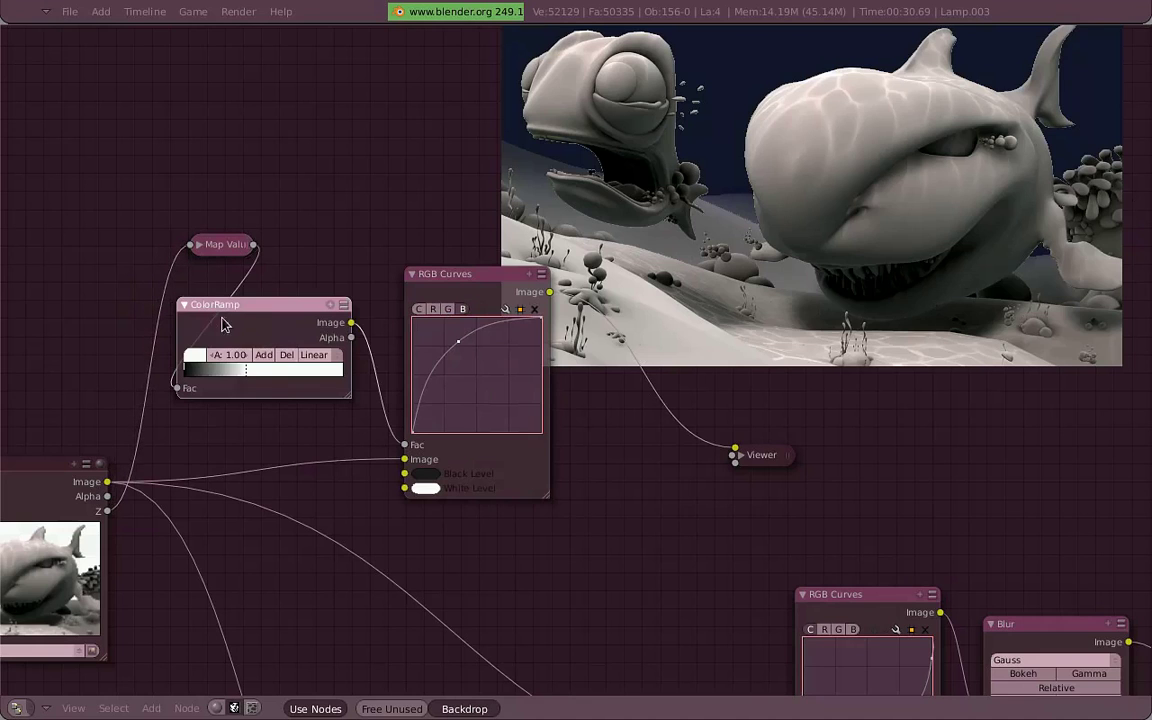
Set the ColorRamp interpolation to B-Spline and slide its stops left for a mostly white mask
mouse_move(258, 378)
mouse_down()
mouse_move(231, 378)
mouse_move(298, 374)
mouse_up()
click(314, 355)
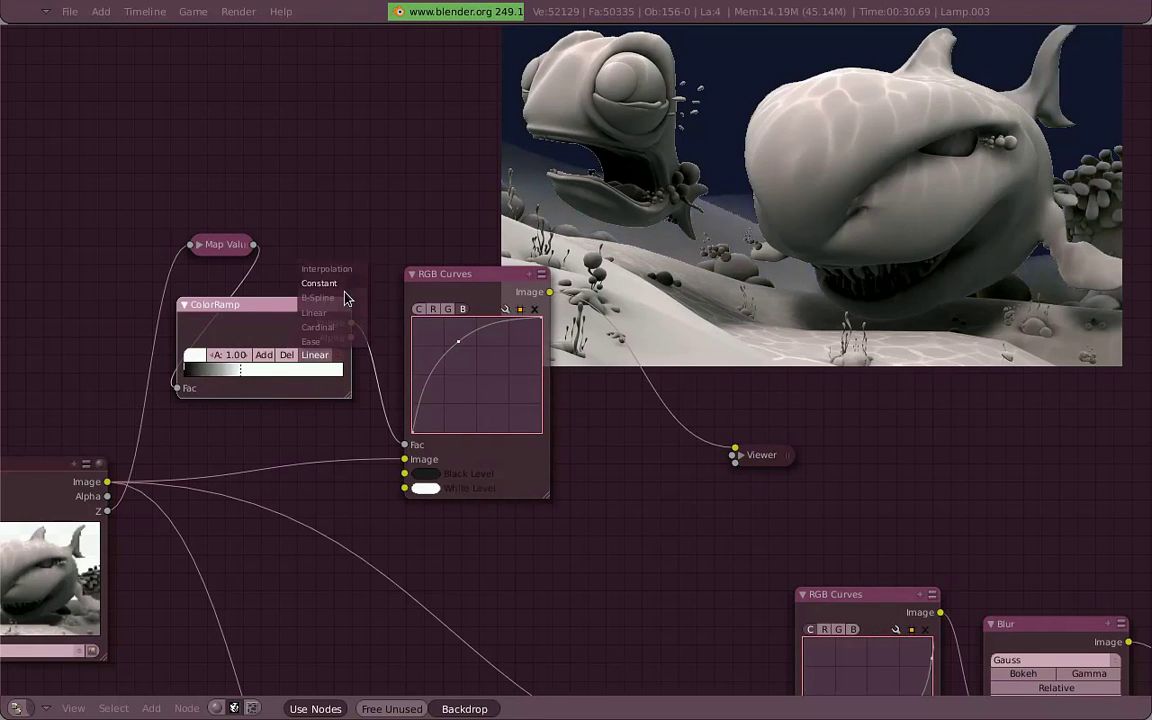
click(300, 300)
drag(296, 373, 207, 381)
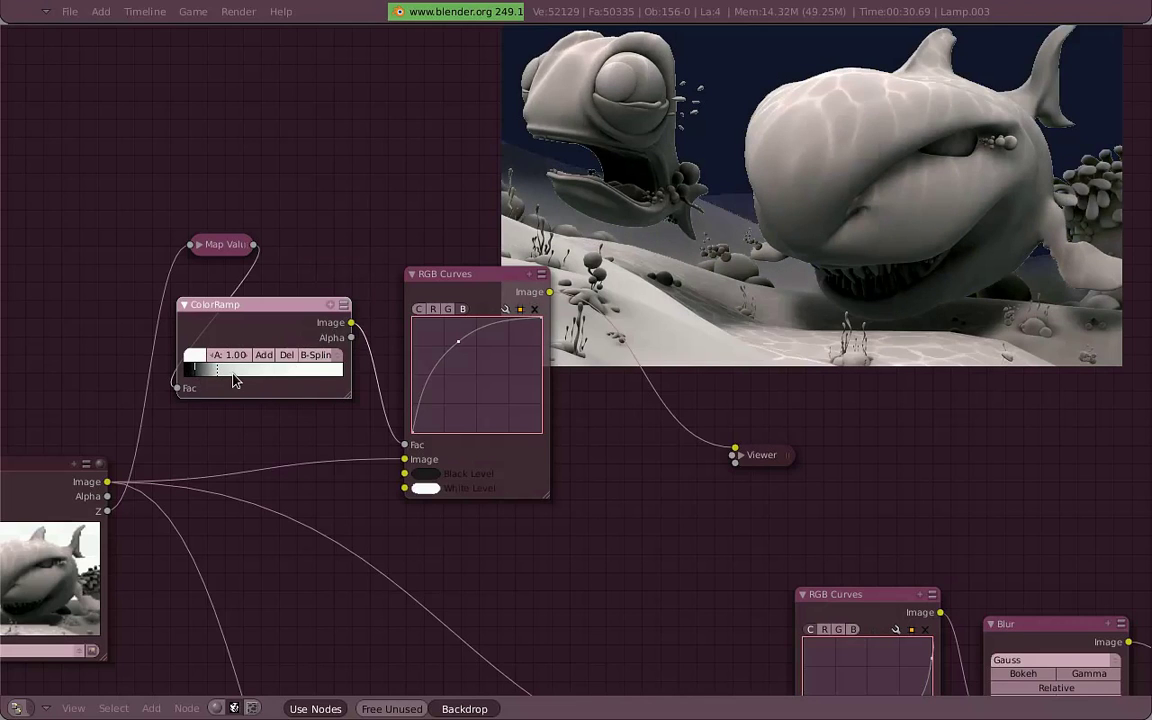
drag(230, 378, 196, 378)
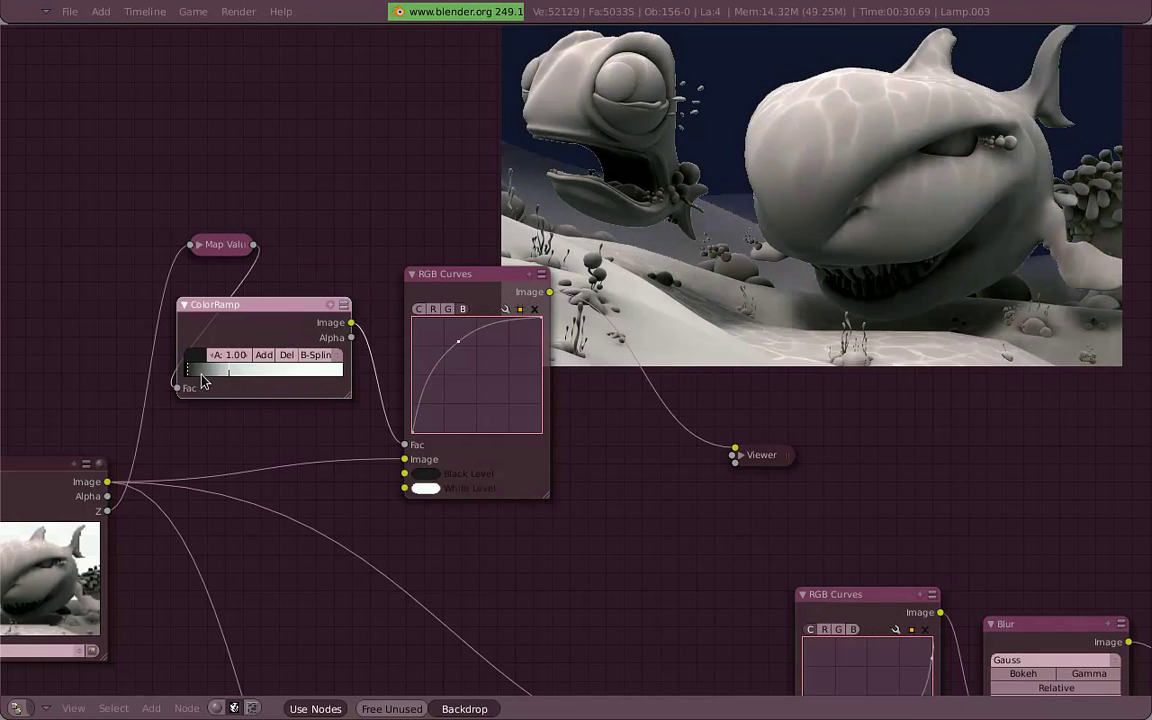
Compare ColorRamp, Map Value and raw render previews, ending on the RGB Curves output
ctrl+shift+click(232, 335)
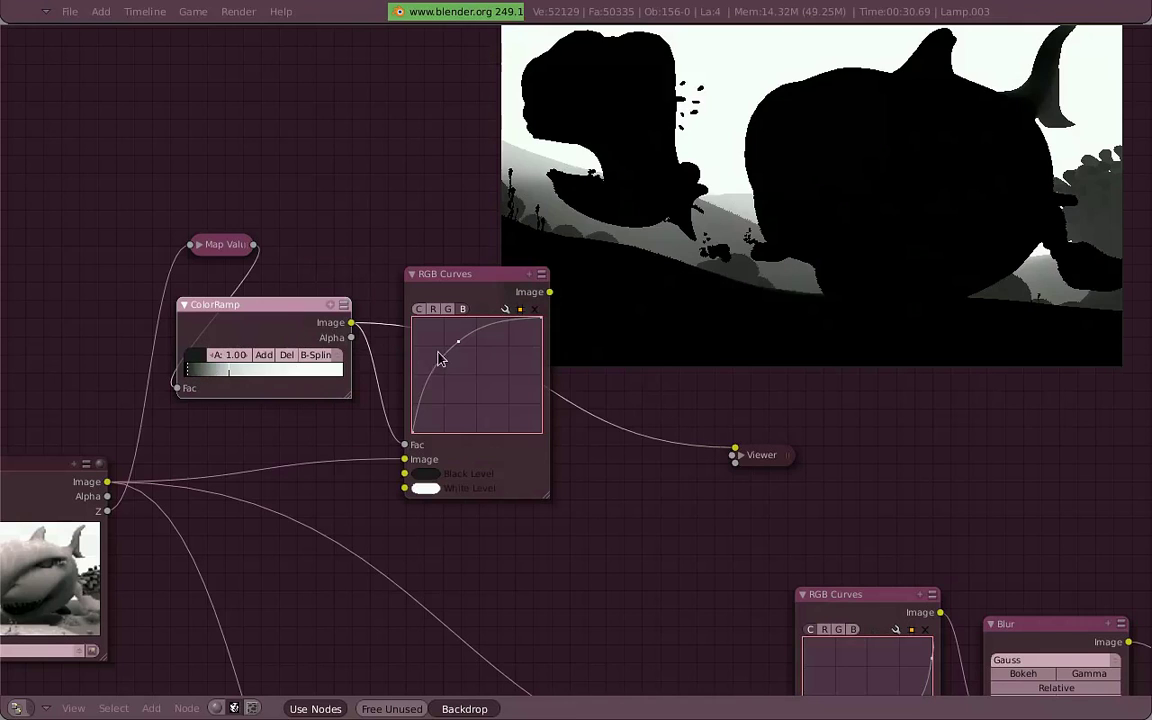
ctrl+shift+click(490, 307)
scroll(490, 307, down, 2)
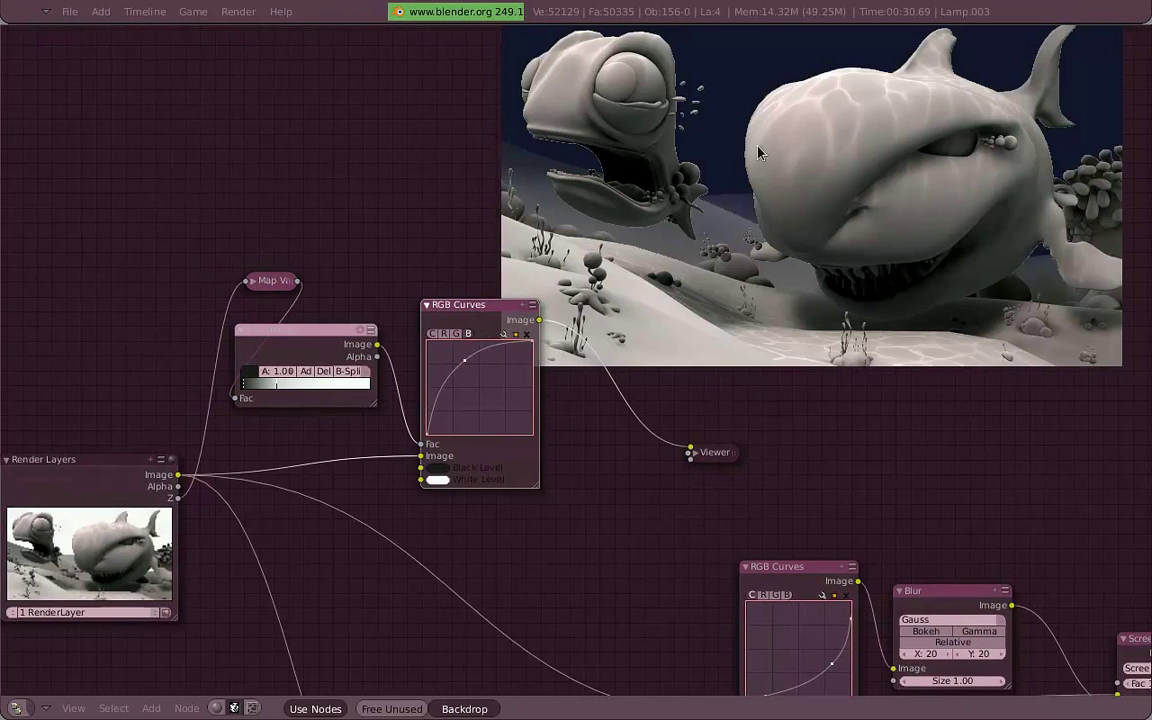
ctrl+shift+click(283, 283)
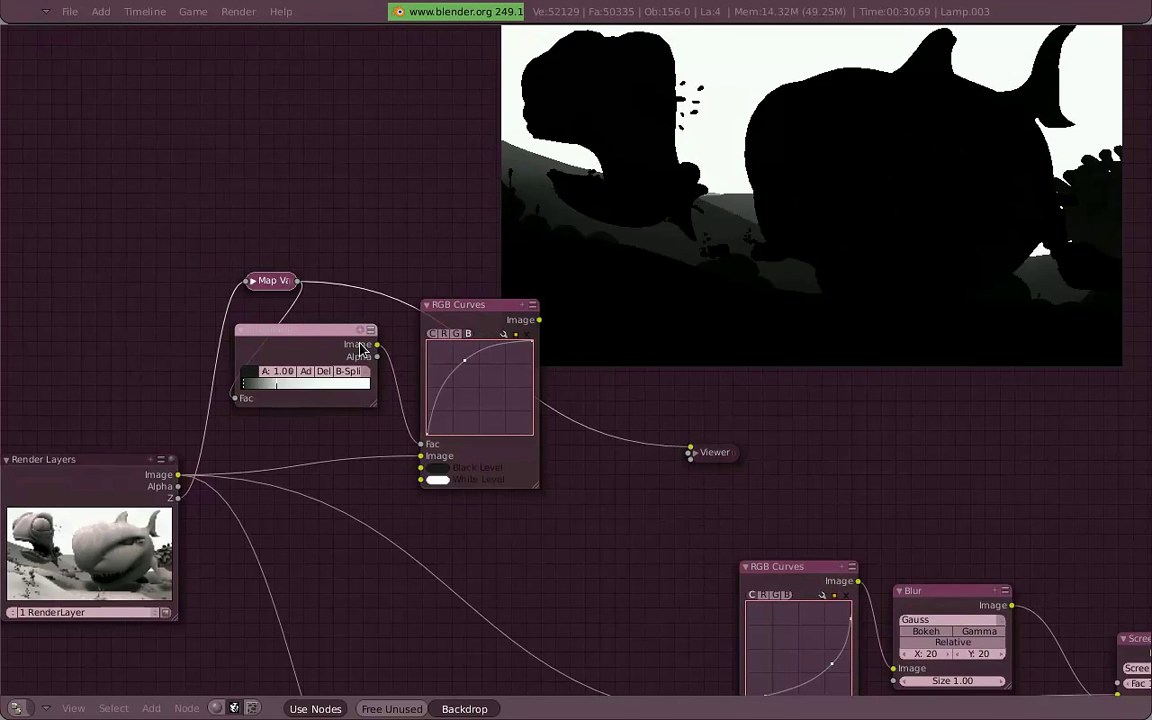
ctrl+shift+click(155, 468)
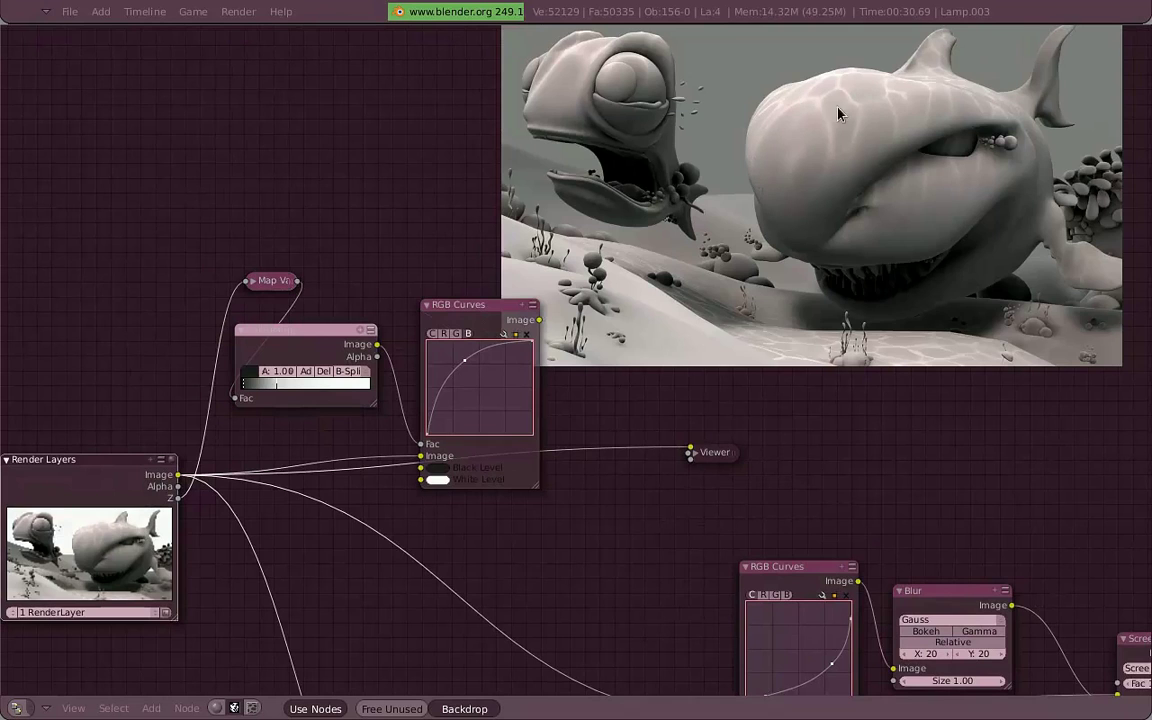
ctrl+shift+click(264, 280)
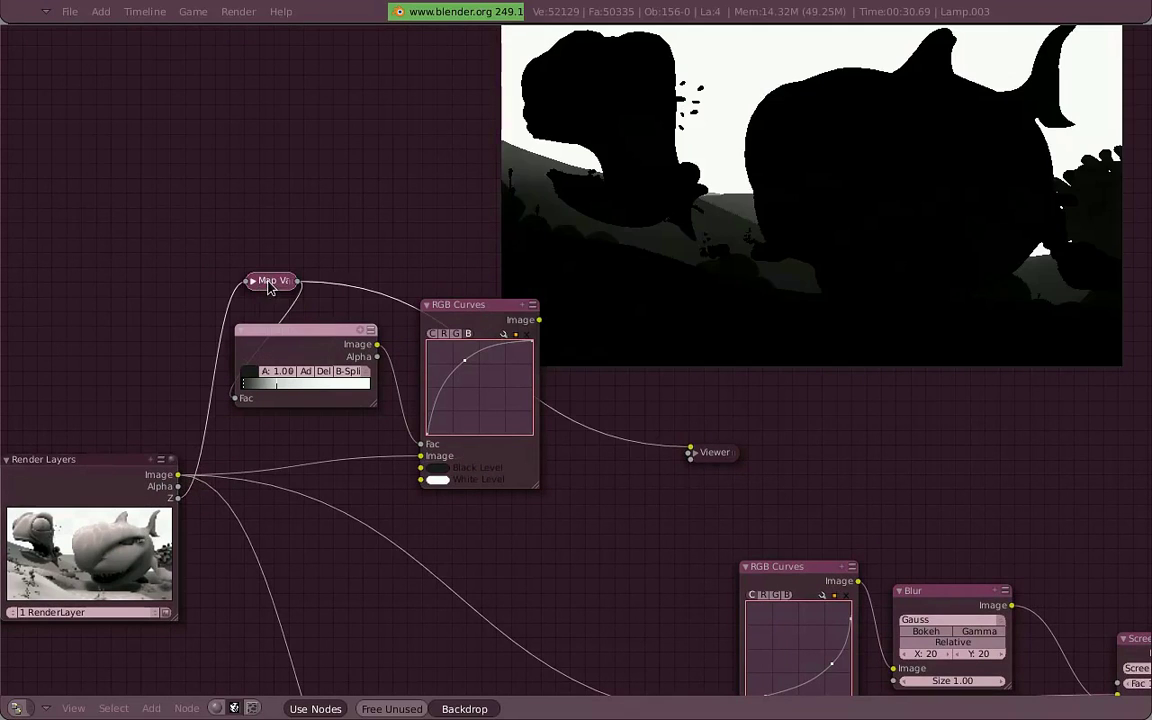
ctrl+shift+click(497, 330)
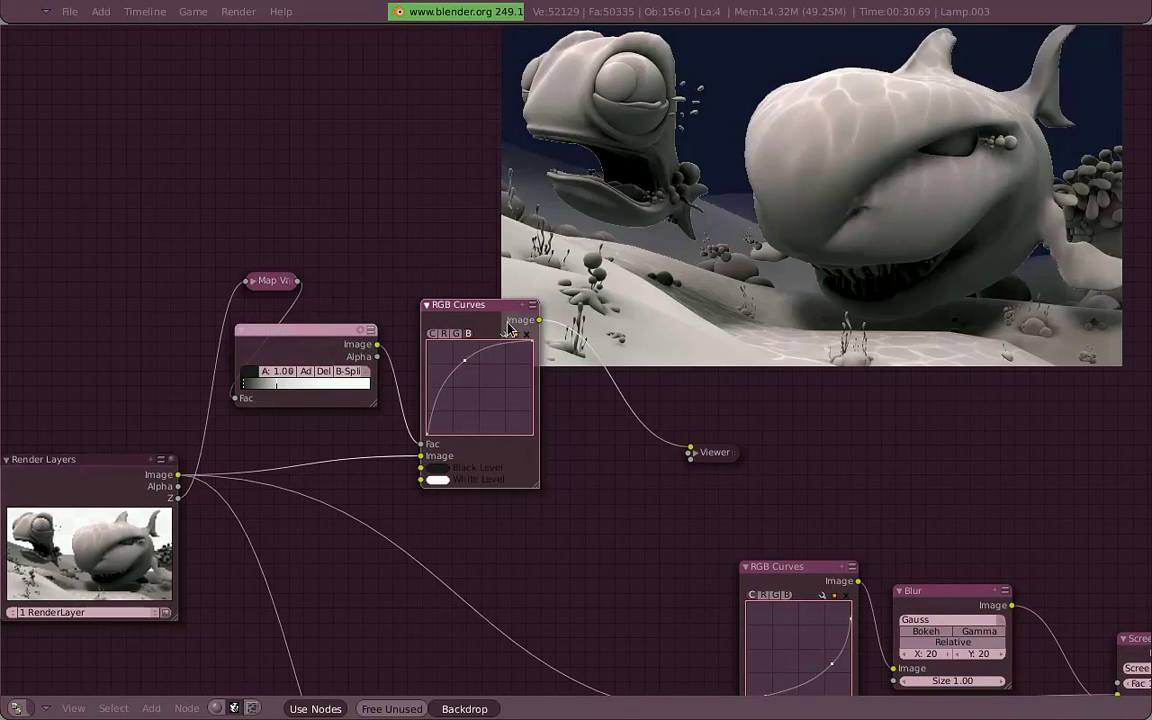
key(ctrl+Up)
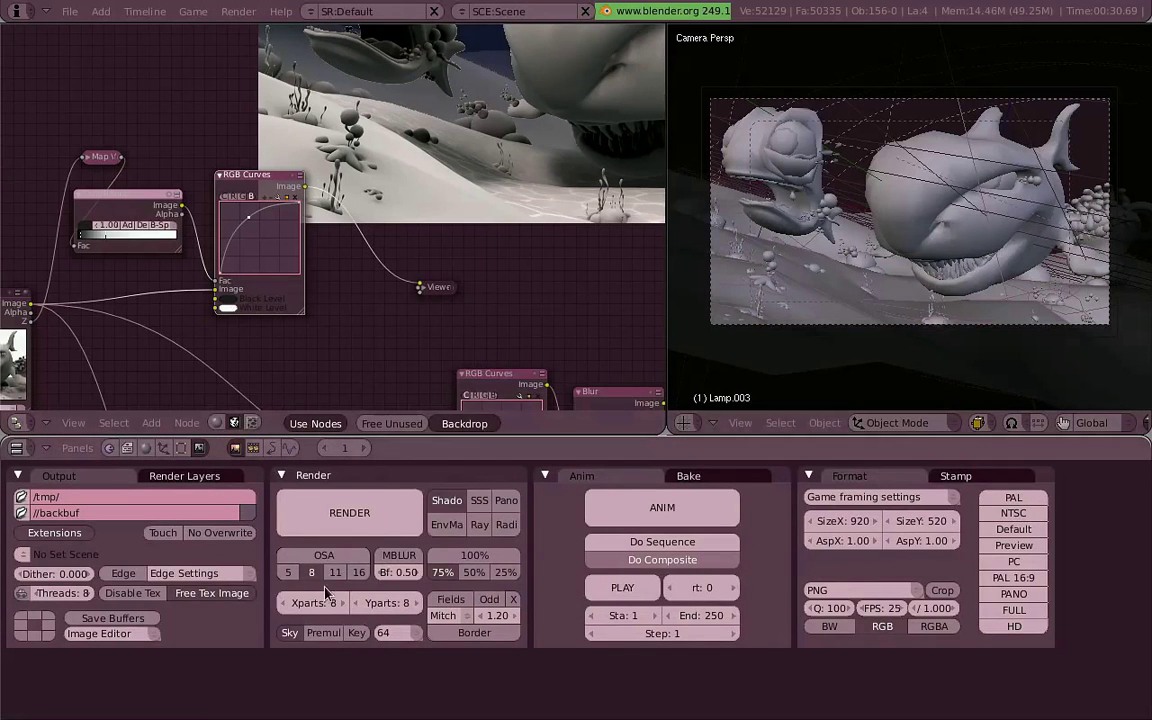
key(ctrl+Up)
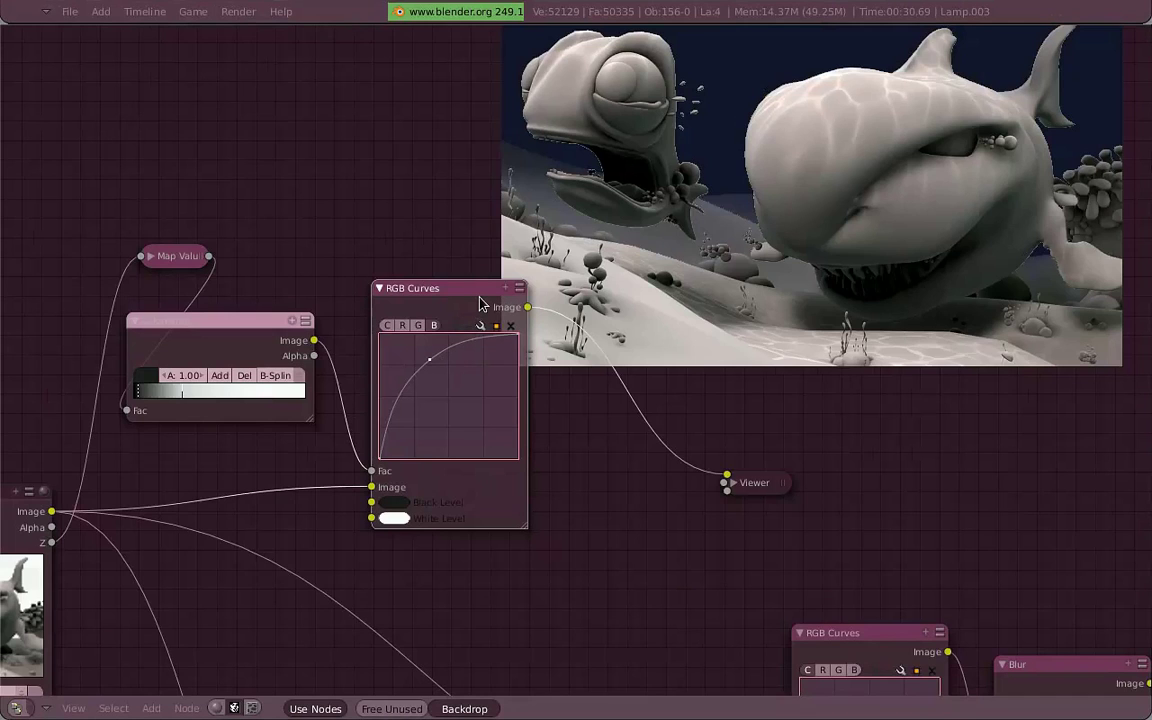
Move the Viewer right and insert a Defocus filter node on the RGB Curves–Viewer link
drag(766, 497, 1129, 487)
drag(484, 307, 474, 305)
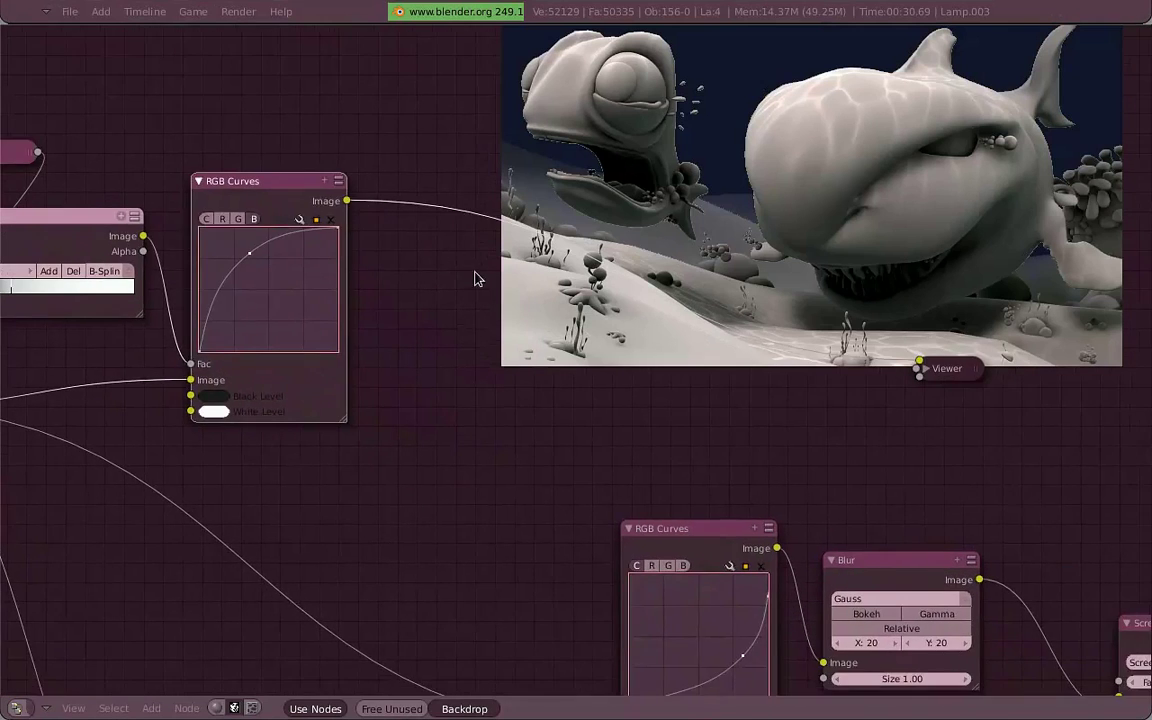
scroll(474, 305, down, 2)
key(space)
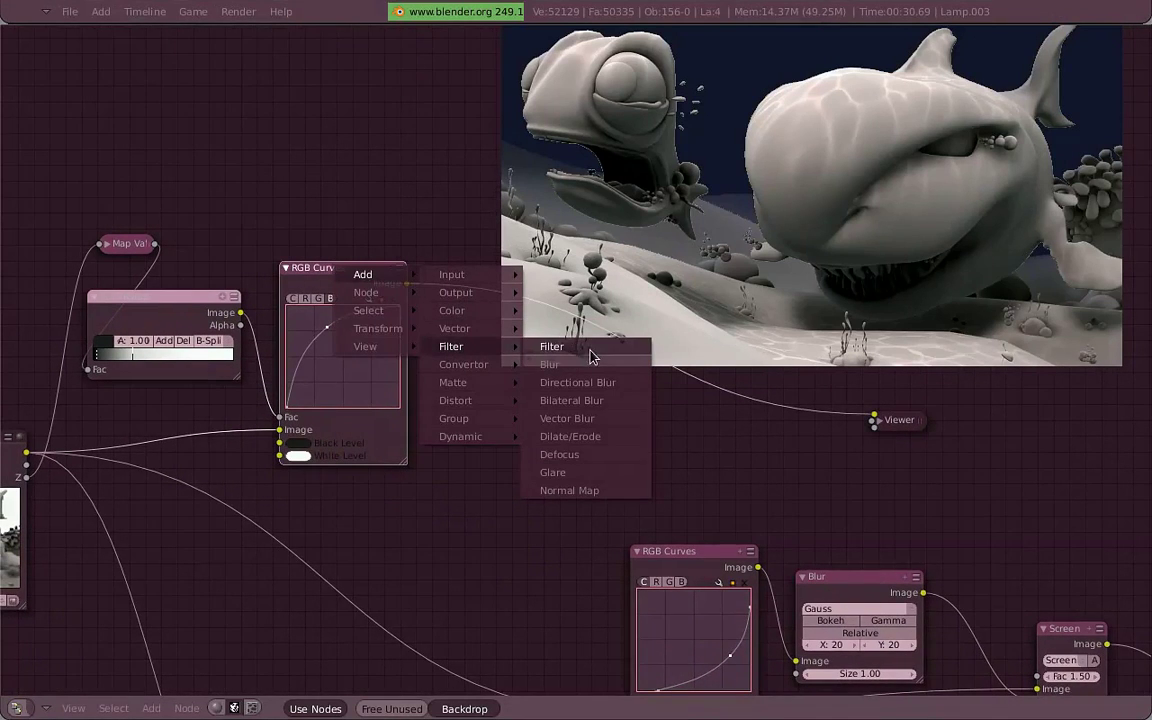
click(617, 455)
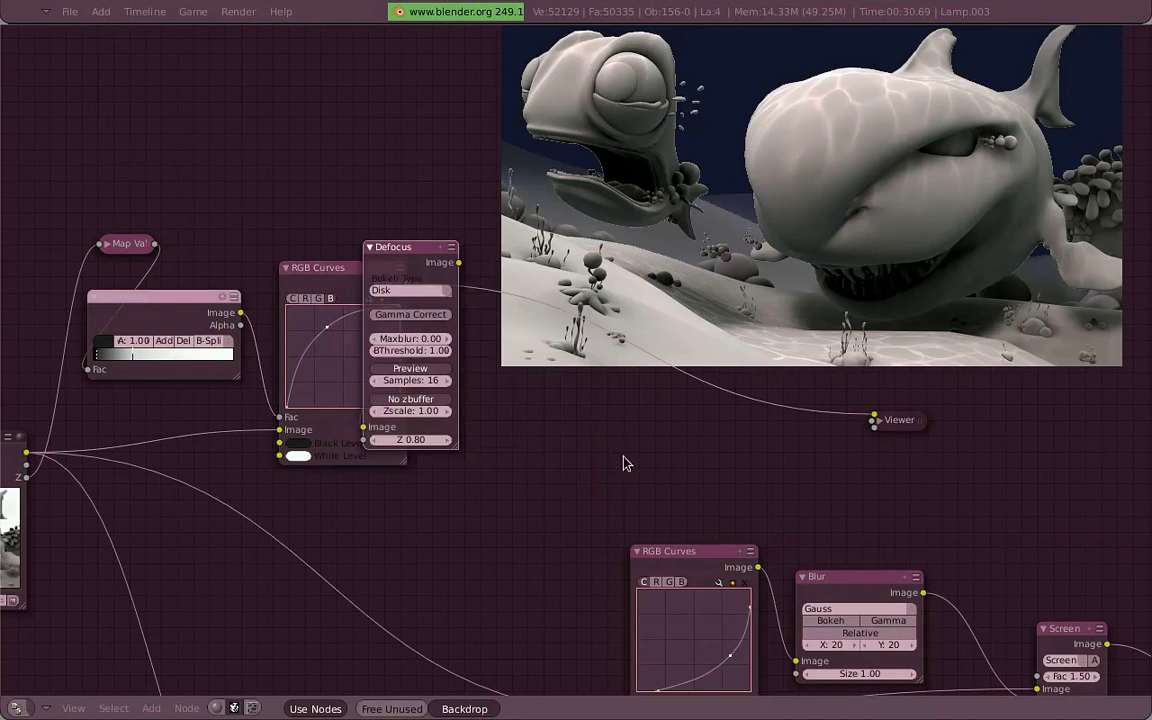
drag(448, 279, 545, 380)
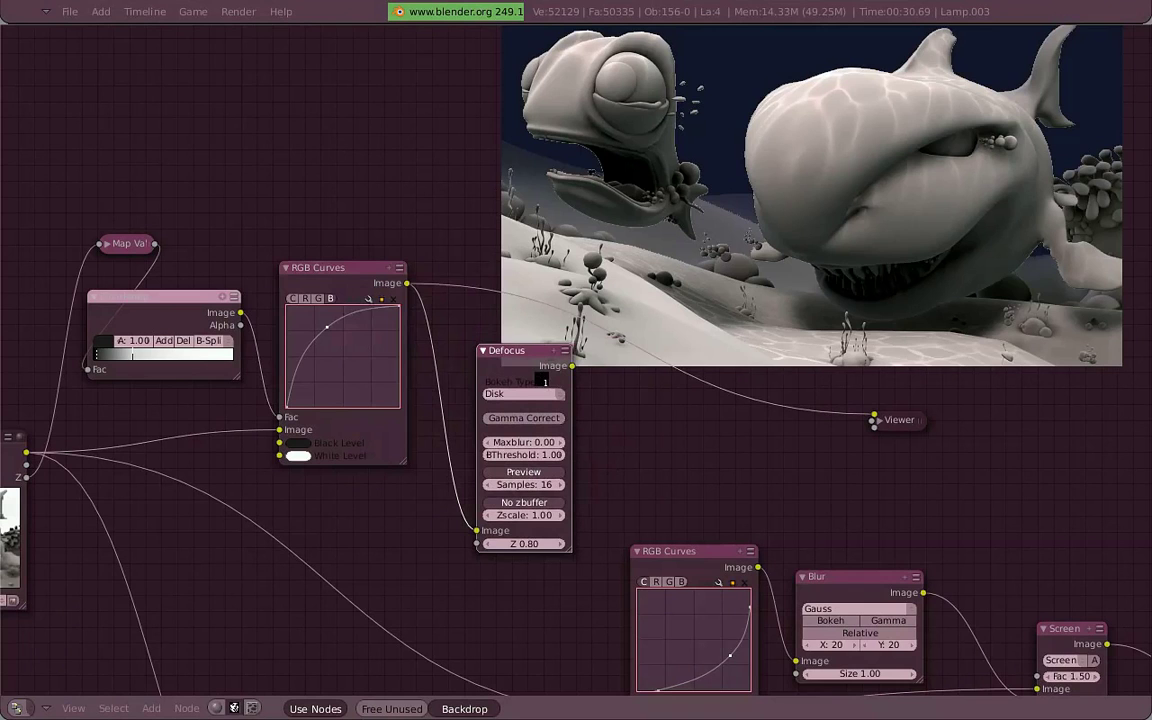
click(541, 380)
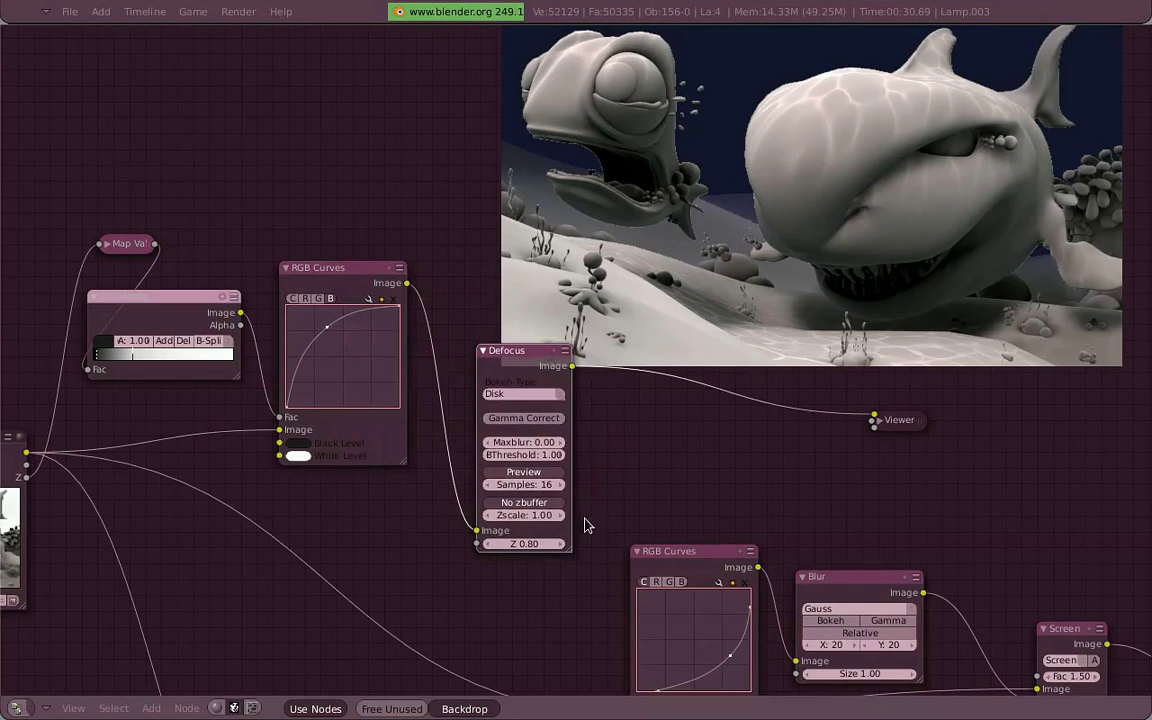
Set the Defocus Zscale to 20.00 and connect a depth link into its Z input
drag(556, 515, 632, 521)
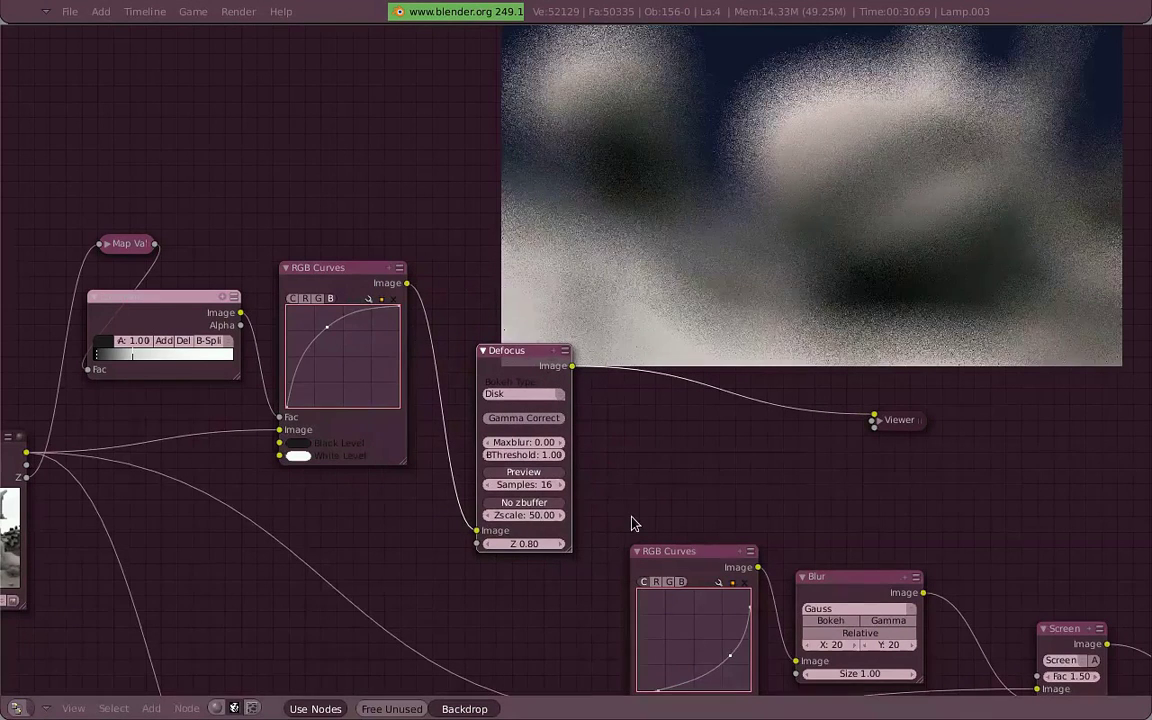
drag(561, 520, 530, 520)
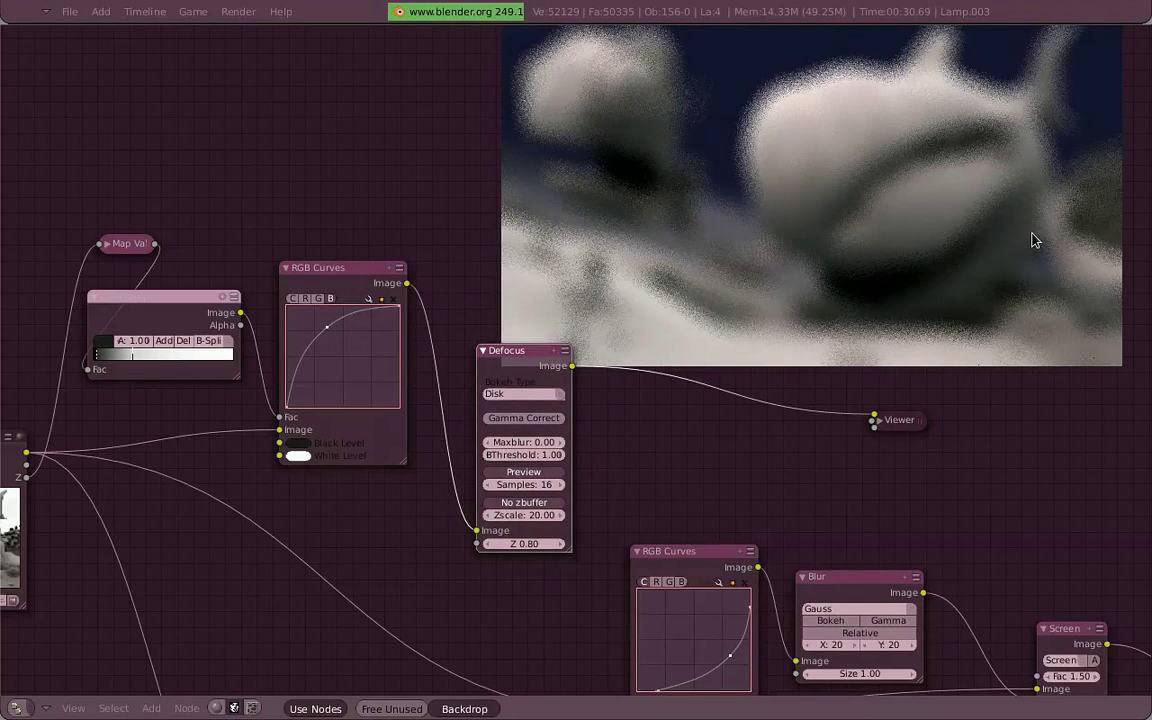
middle_drag(723, 460, 740, 457)
ctrl+shift+click(149, 249)
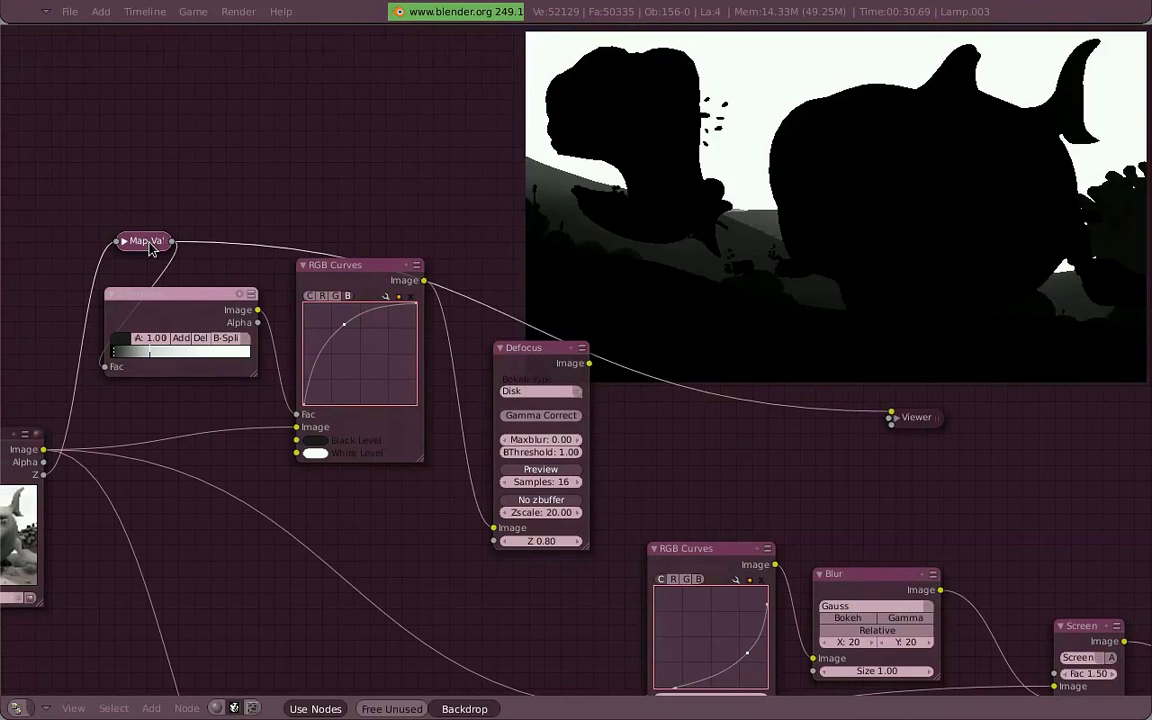
ctrl+shift+click(510, 370)
mouse_move(296, 452)
mouse_down()
mouse_move(463, 571)
mouse_move(505, 555)
mouse_up()
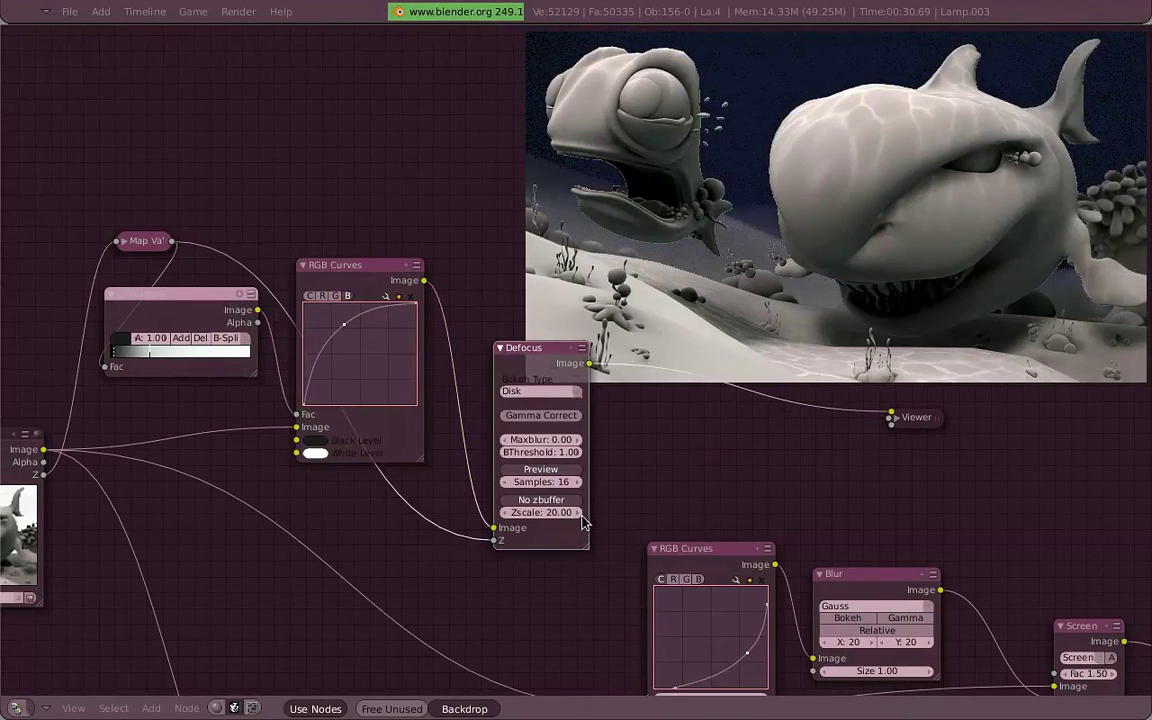
Preview and tweak the Map Value depth mask, then collapse the Map Value node
ctrl+shift+click(132, 248)
key(h)
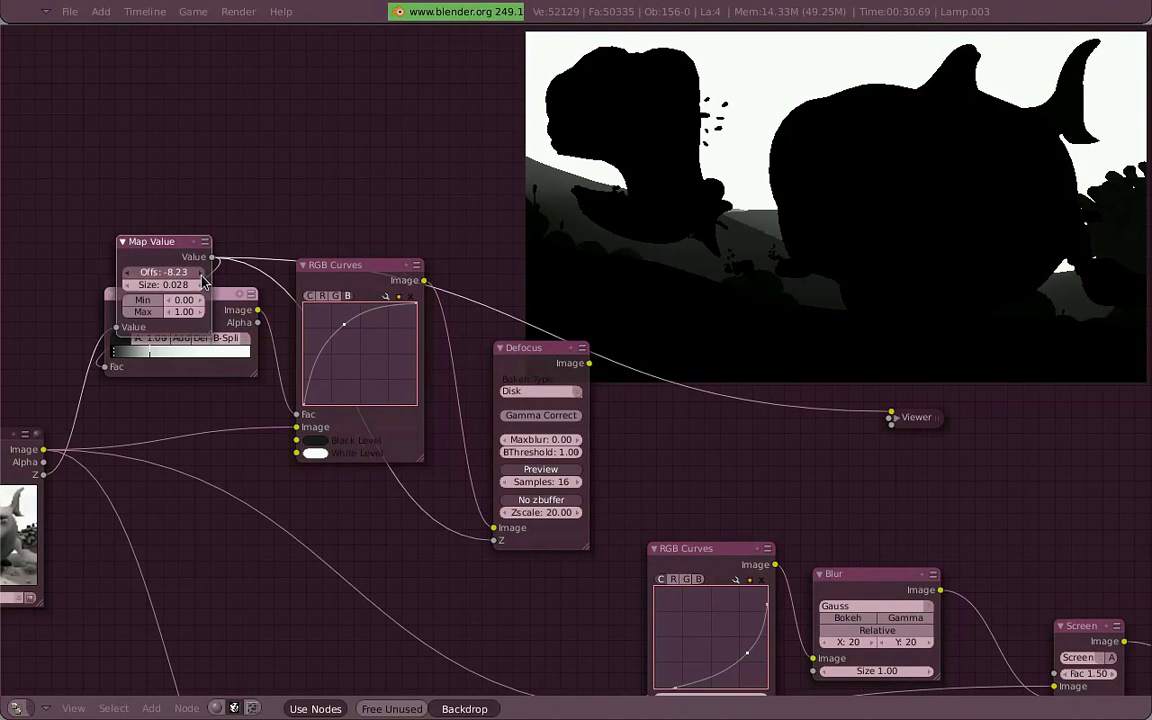
drag(199, 278, 199, 278)
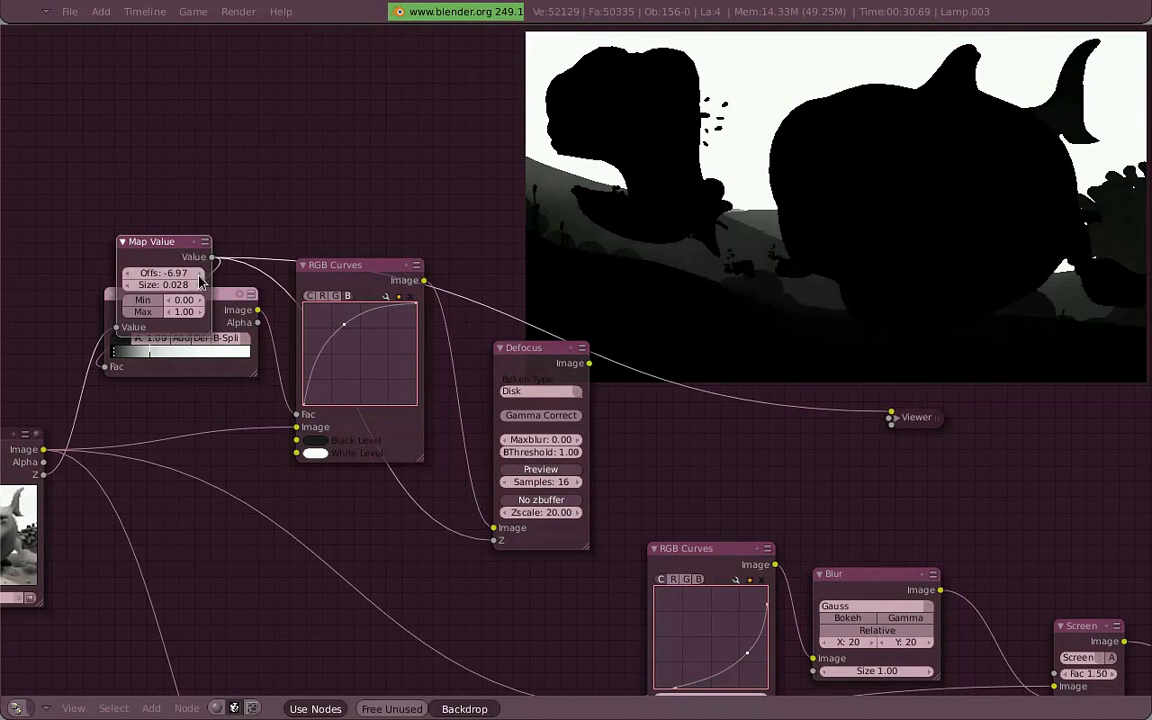
click(121, 241)
Preview the Defocus output, set Maxblur to 20, and pick the Hexagon bokeh type
ctrl+shift+click(530, 368)
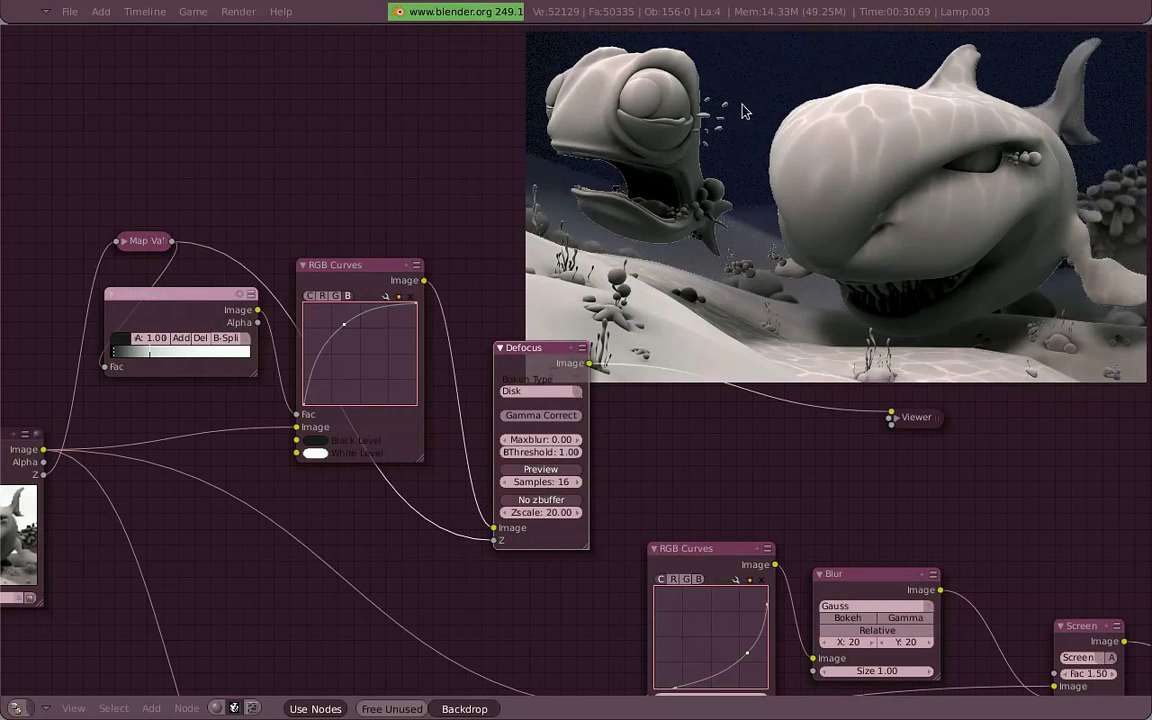
click(540, 439)
text(20)
key(Return)
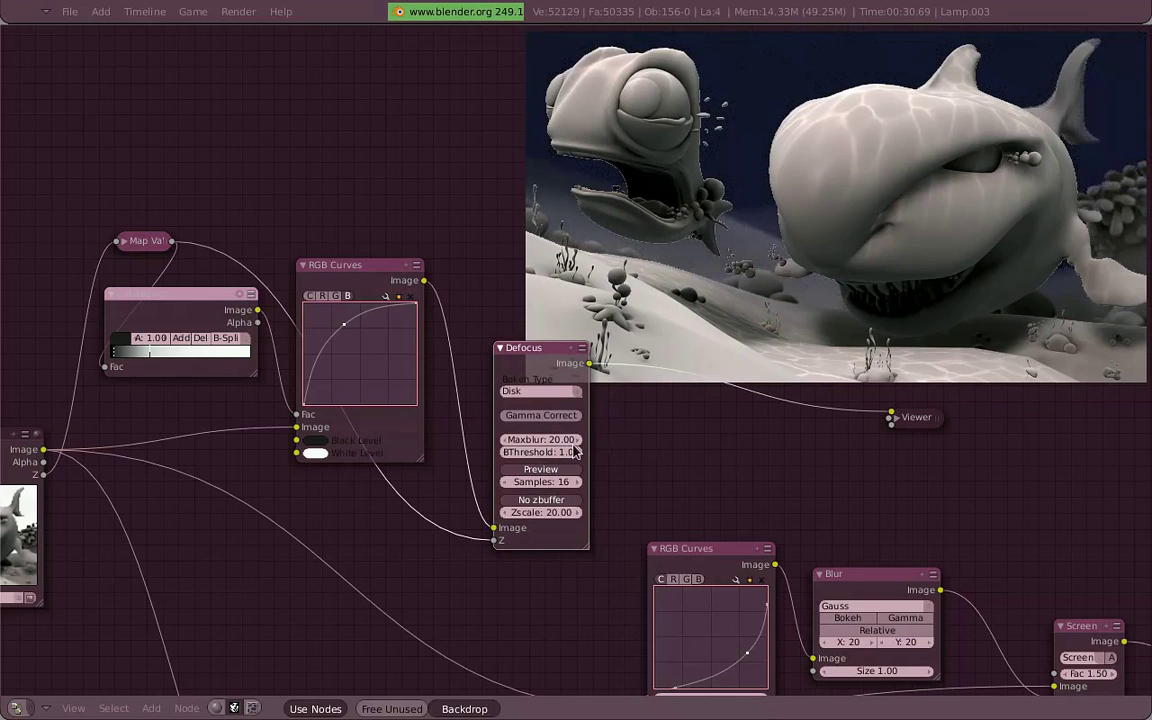
key(BackSpace)
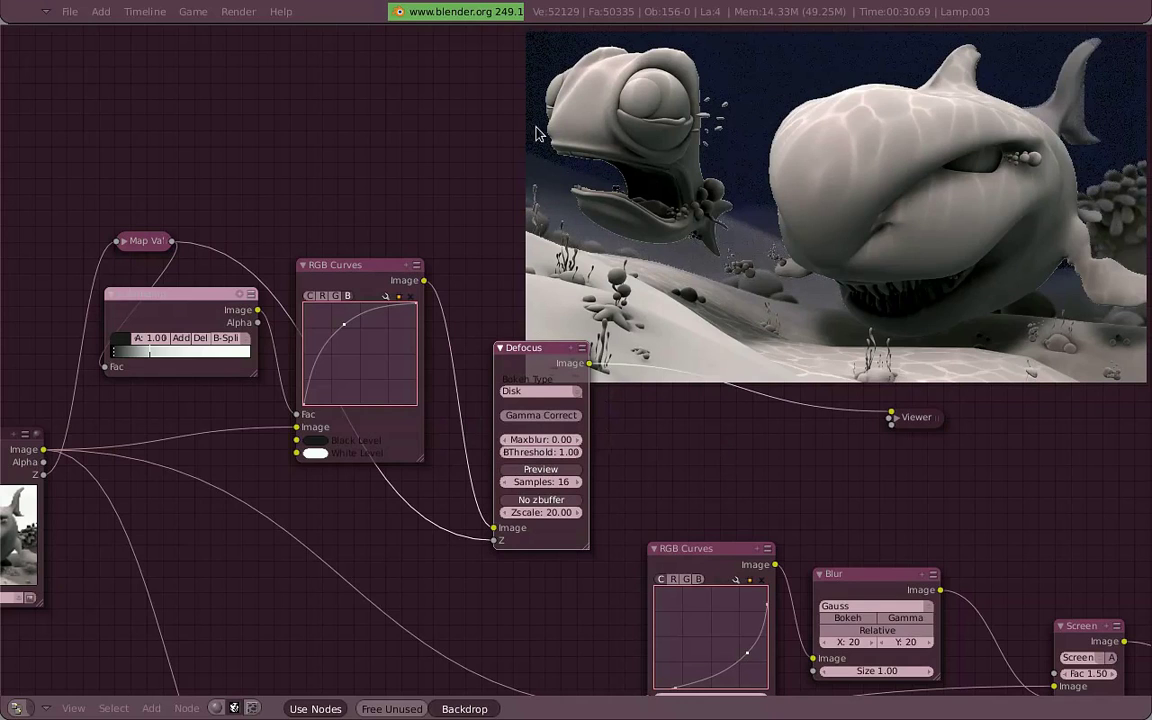
key(ctrl+z)
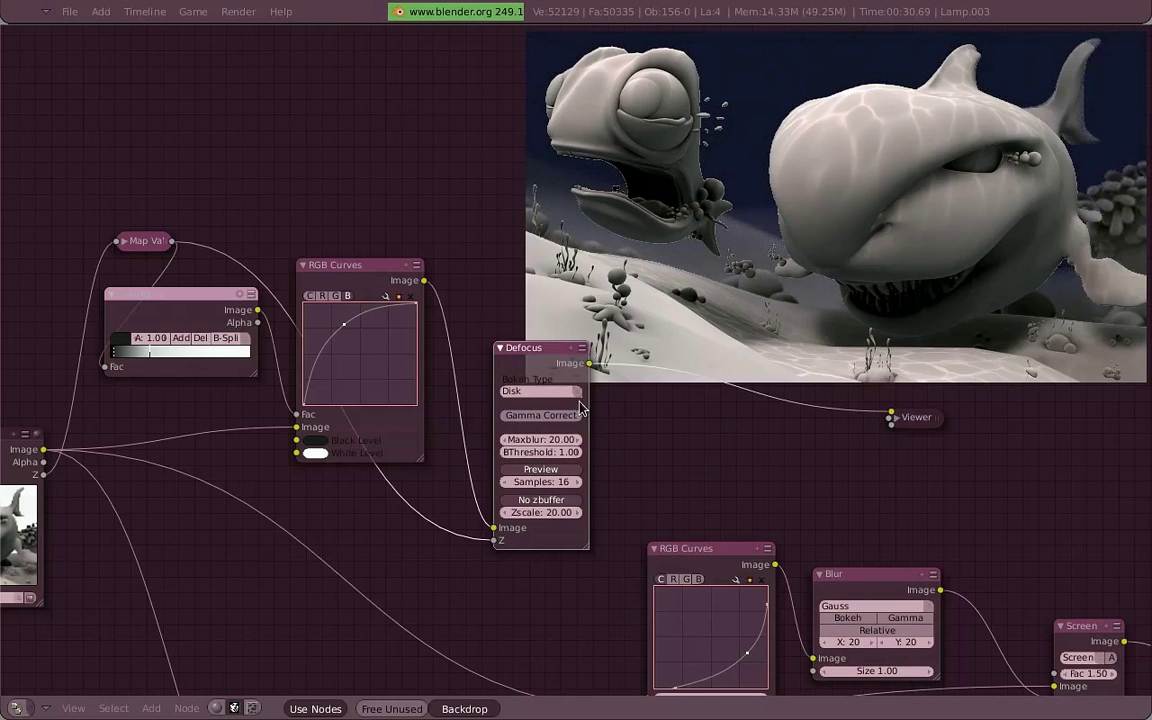
click(560, 391)
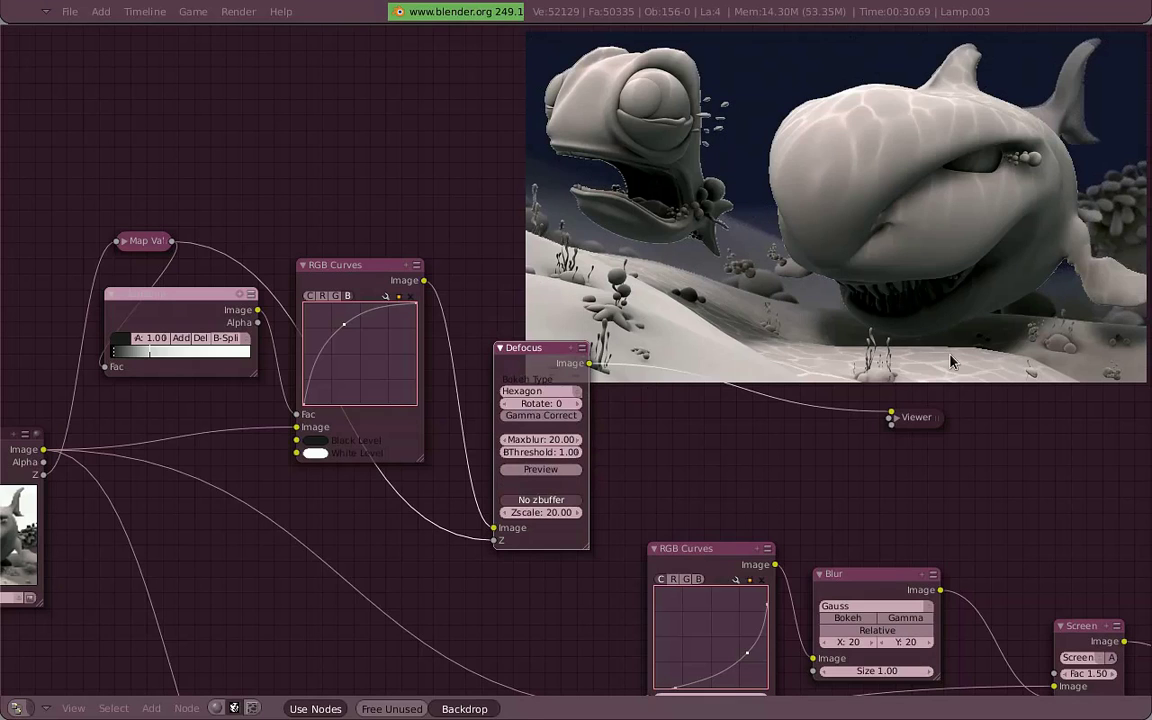
Render the frame with F12 and check the Render Result in the multi-pane layout
key(F12)
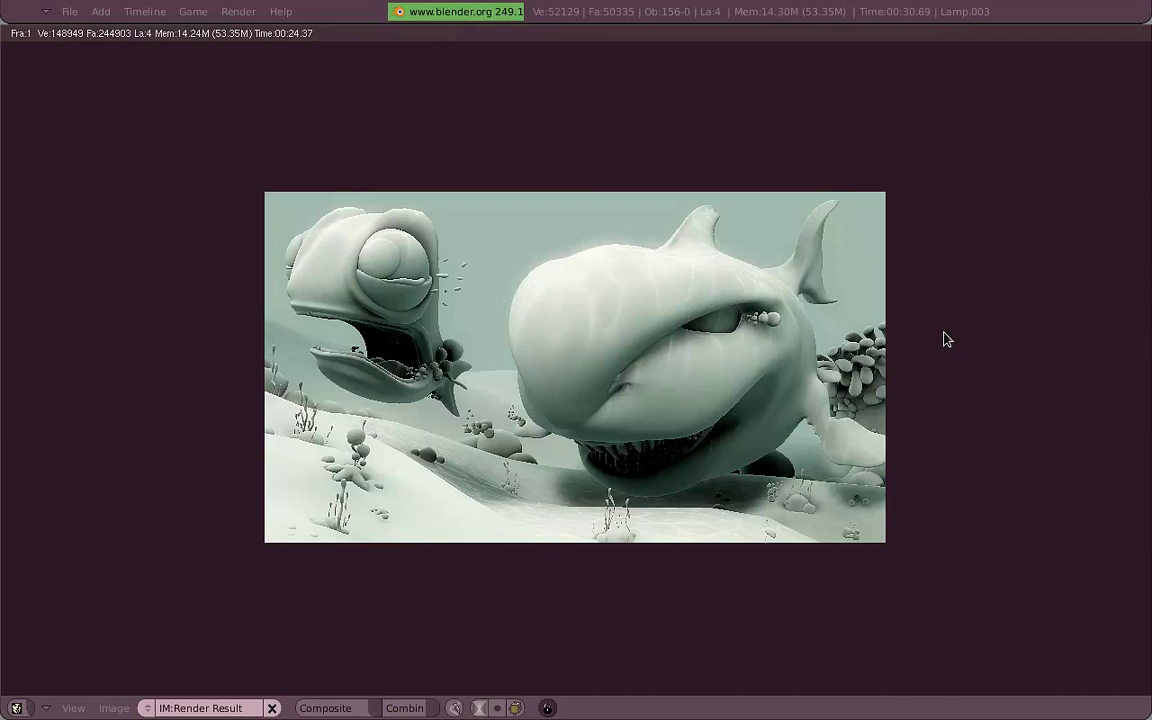
key(Escape)
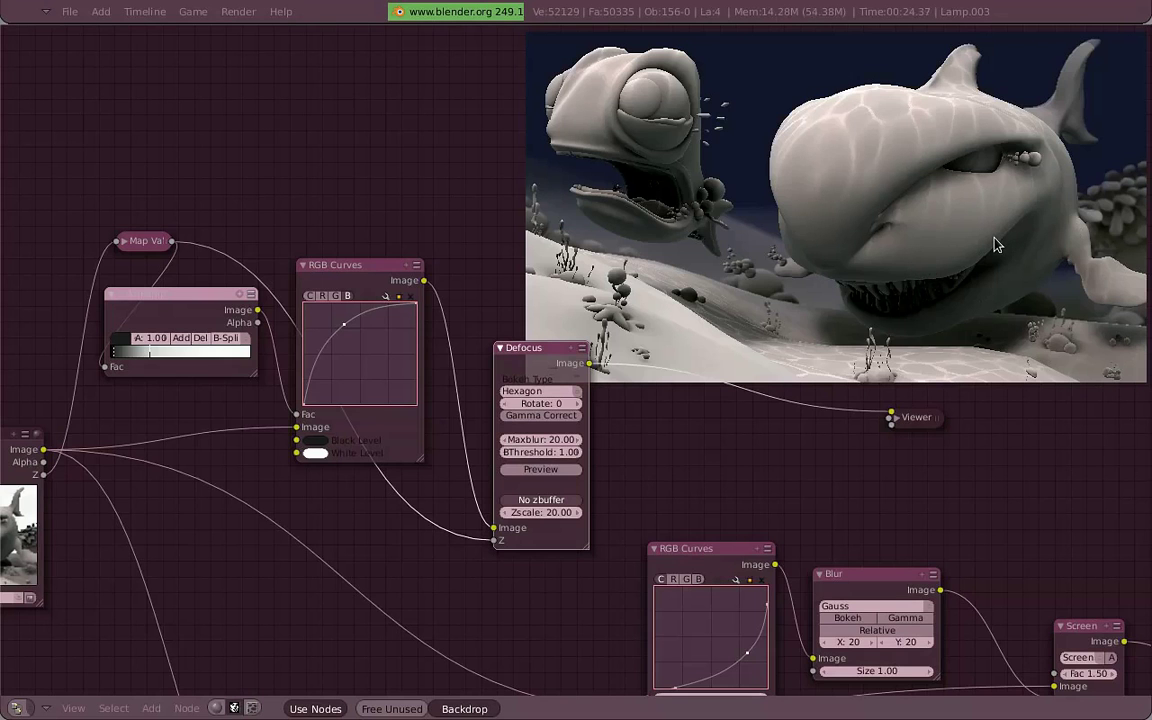
key(ctrl+Down)
key(shift+F10)
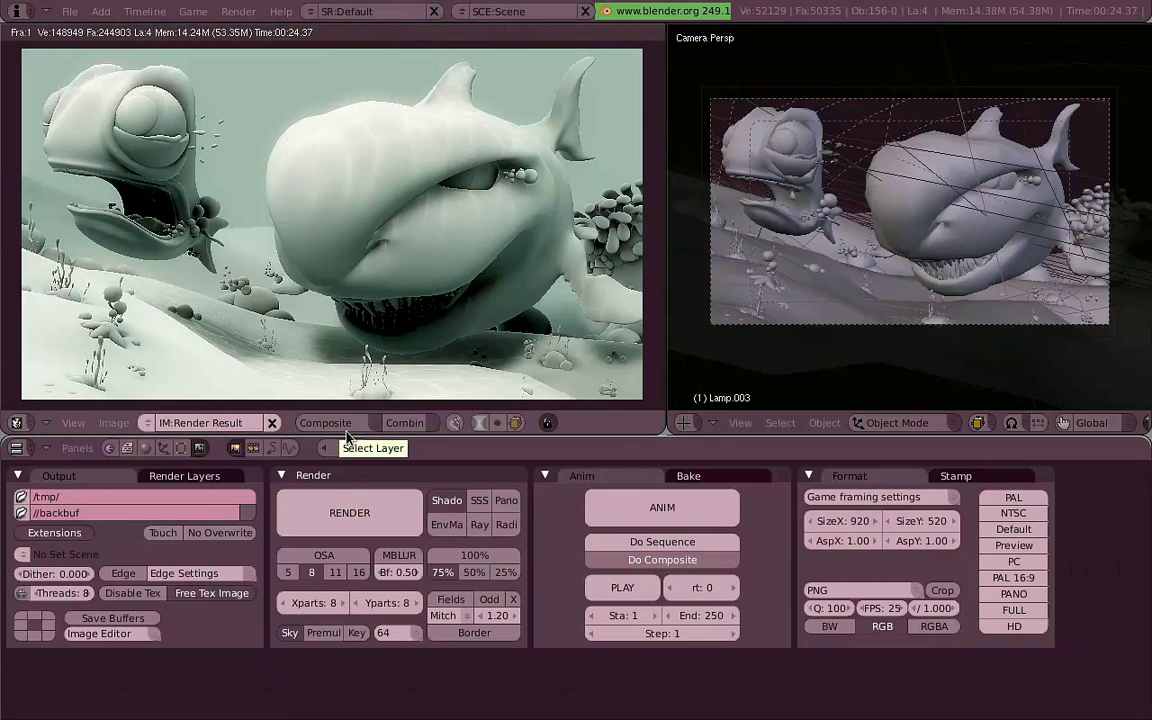
key(shift+F3)
key(ctrl+Up)
Rearrange the node tree, moving Defocus up and comparing depth-mask and shaded previews
mouse_move(931, 465)
middle_down()
mouse_move(557, 233)
mouse_move(87, 183)
middle_up()
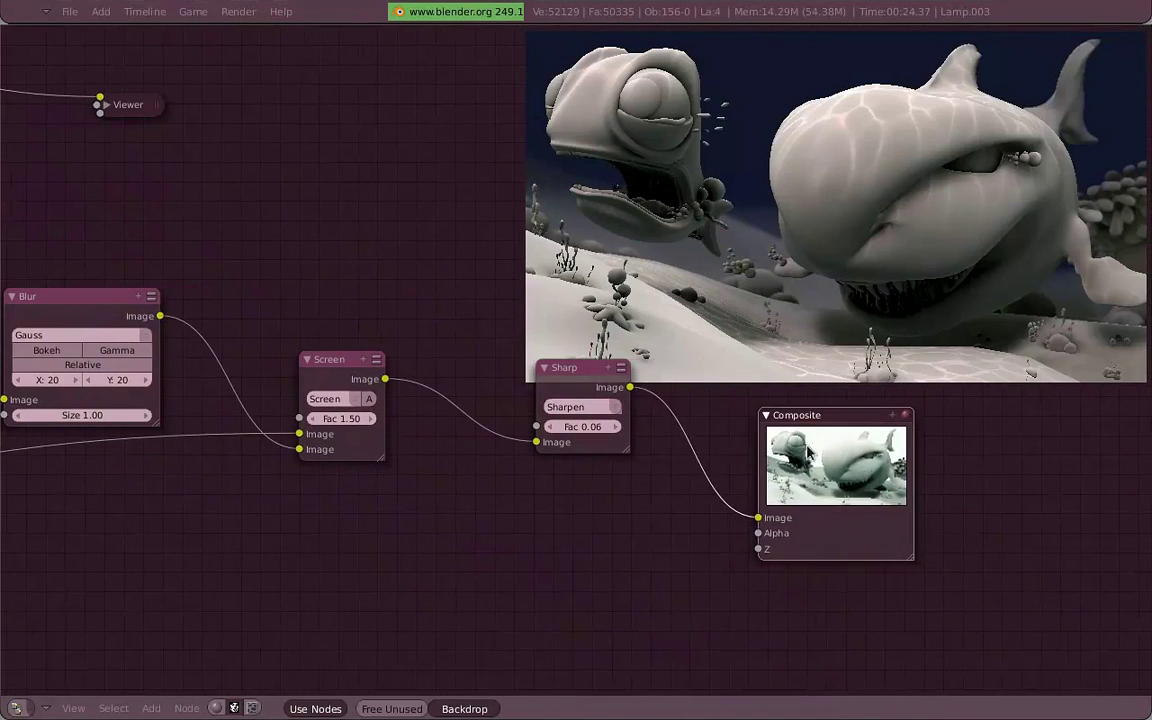
scroll(556, 364, down, 3)
mouse_move(136, 260)
middle_down()
mouse_move(536, 290)
mouse_move(646, 340)
middle_up()
drag(565, 293, 565, 227)
middle_drag(731, 284, 563, 291)
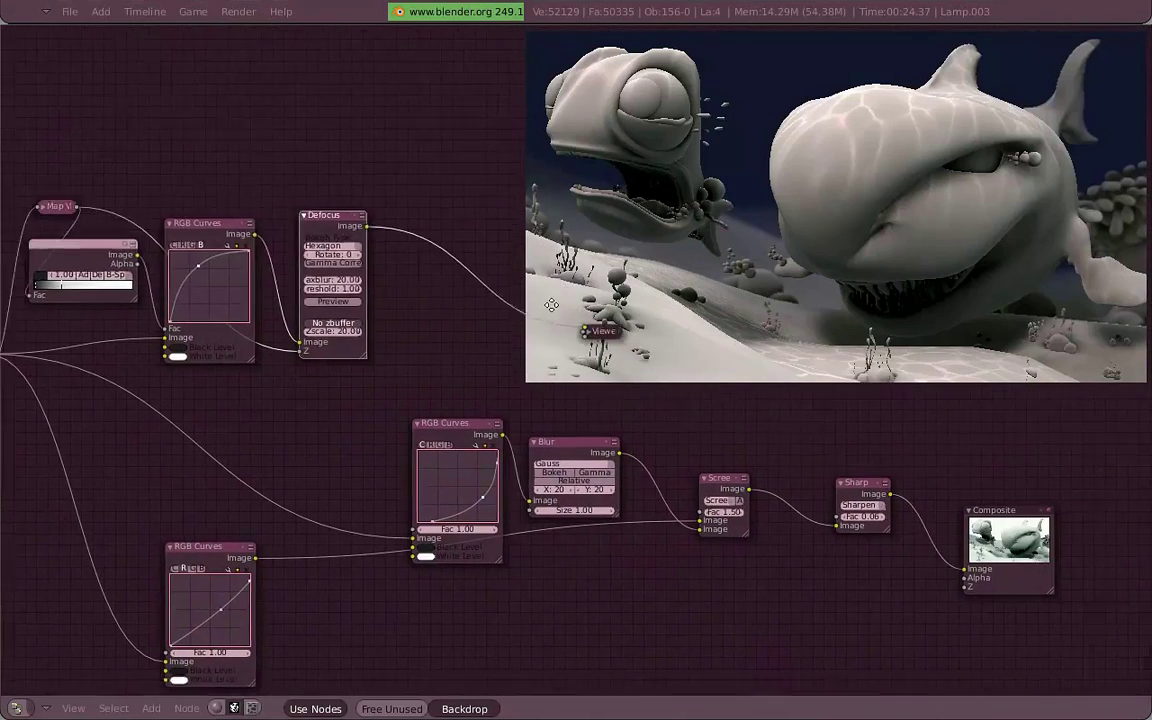
scroll(565, 290, up, 2)
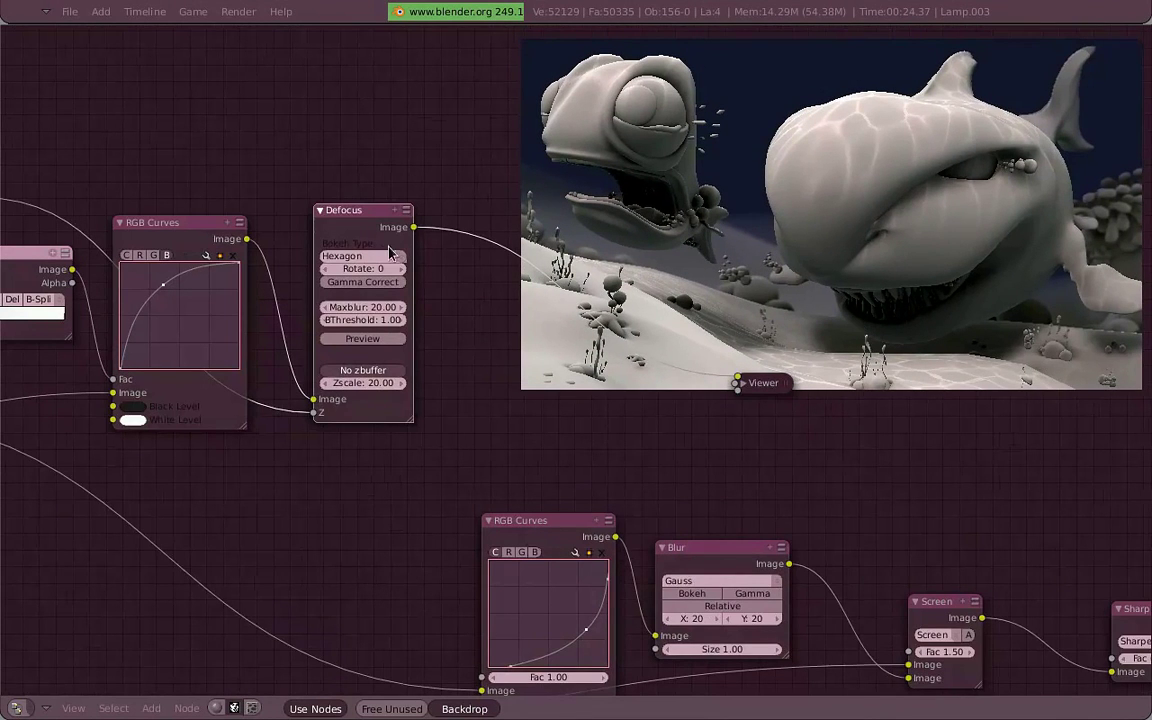
ctrl+shift+click(44, 279)
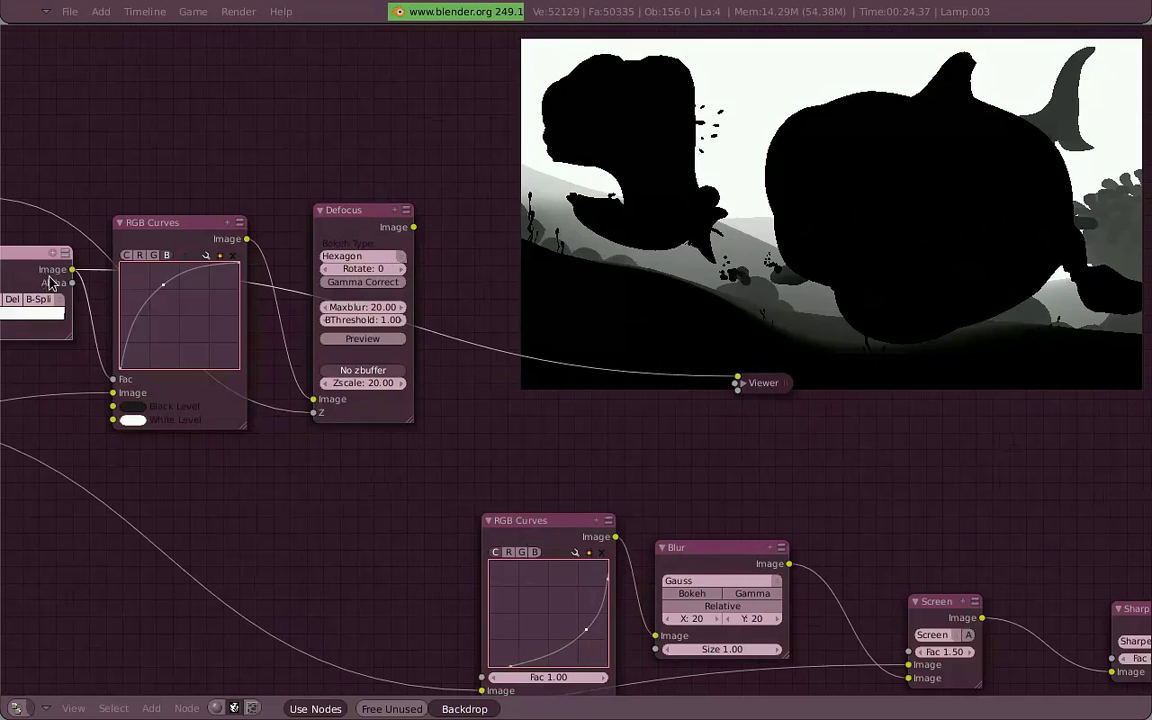
middle_drag(52, 283, 278, 291)
ctrl+shift+click(490, 278)
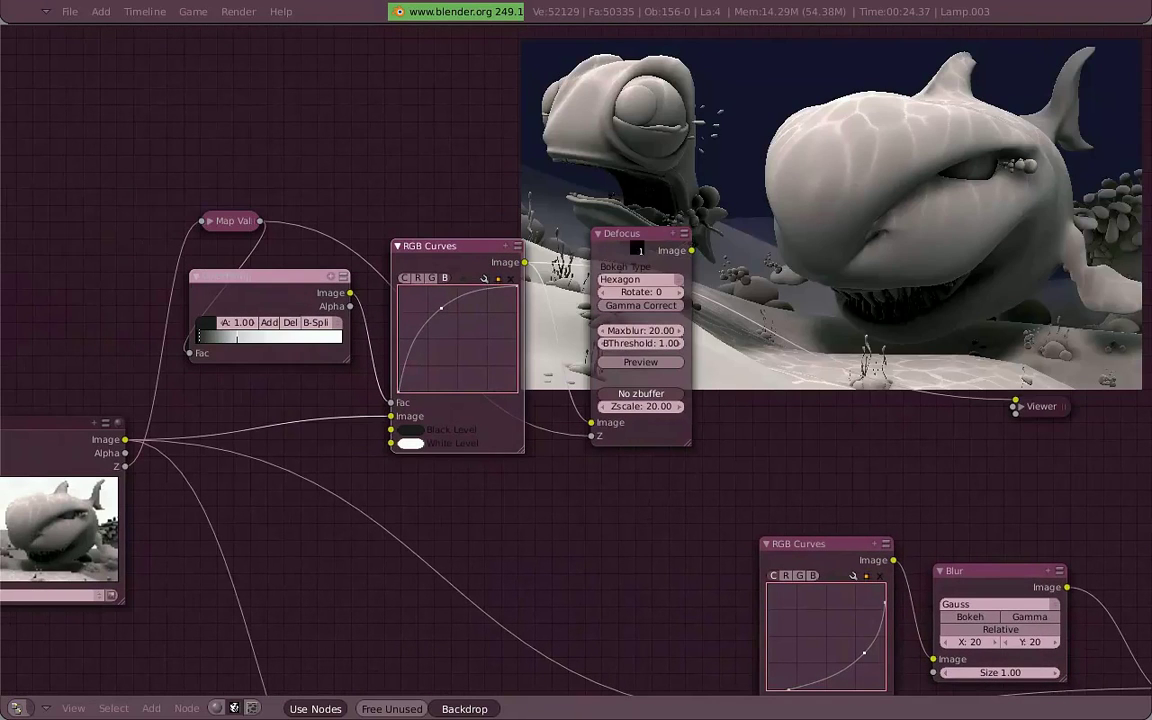
mouse_move(699, 321)
middle_down()
mouse_move(604, 333)
mouse_move(585, 368)
middle_up()
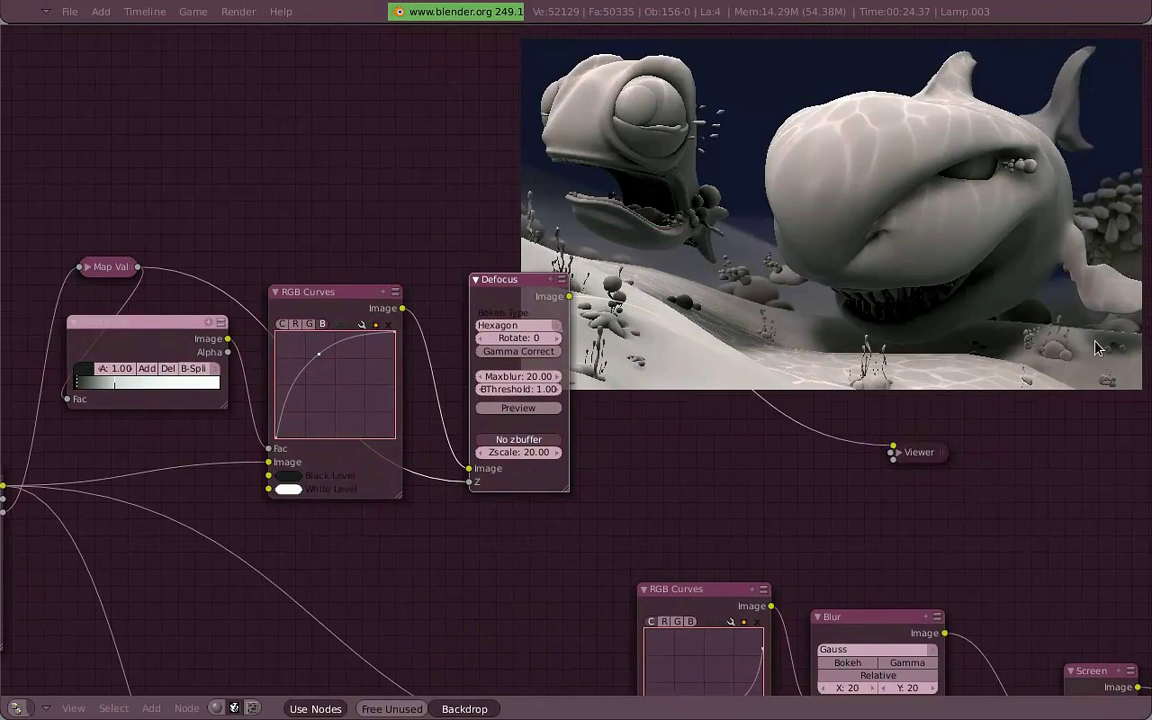
key(ctrl+Up)
Display the Viewer Node image full screen, zoom in to inspect it, then return to the node tree
key(F11)
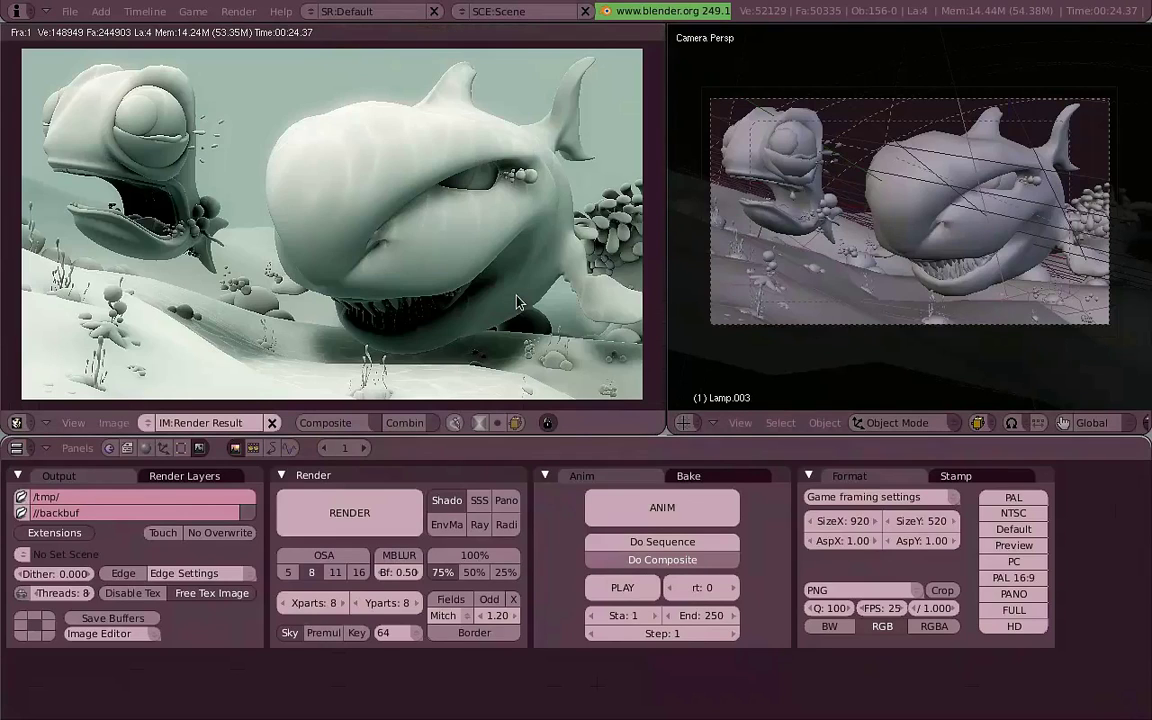
click(148, 422)
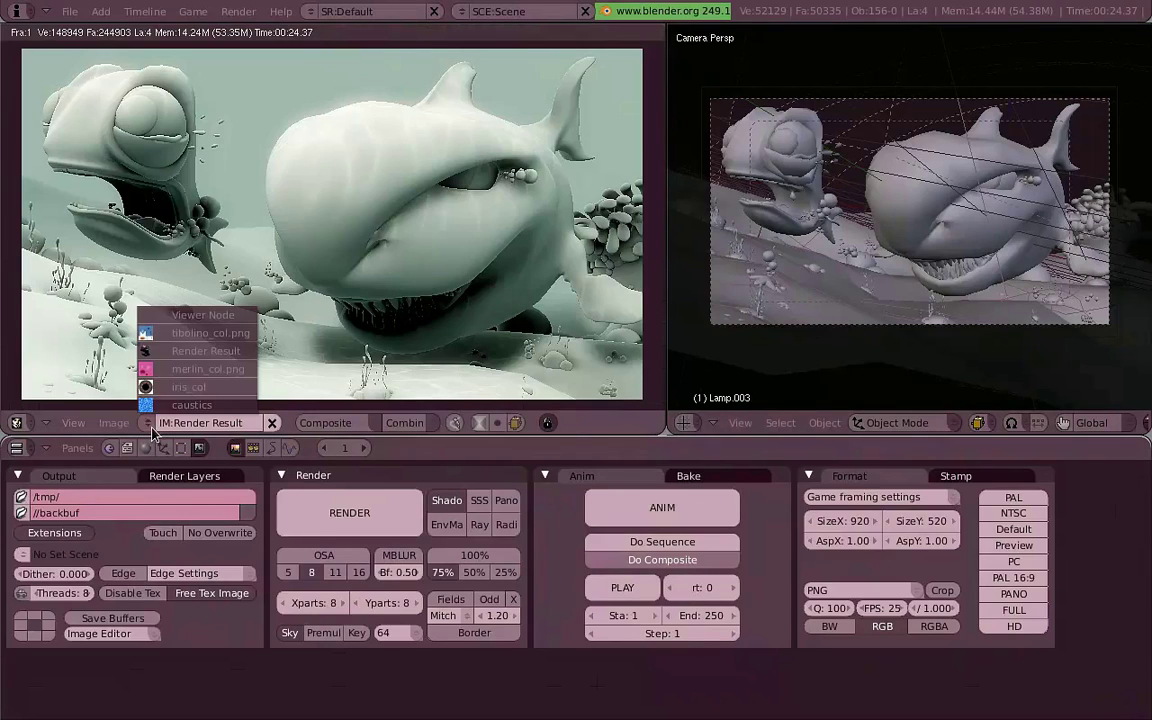
click(195, 315)
key(ctrl+Up)
scroll(376, 371, up, 2)
scroll(376, 371, up, 1)
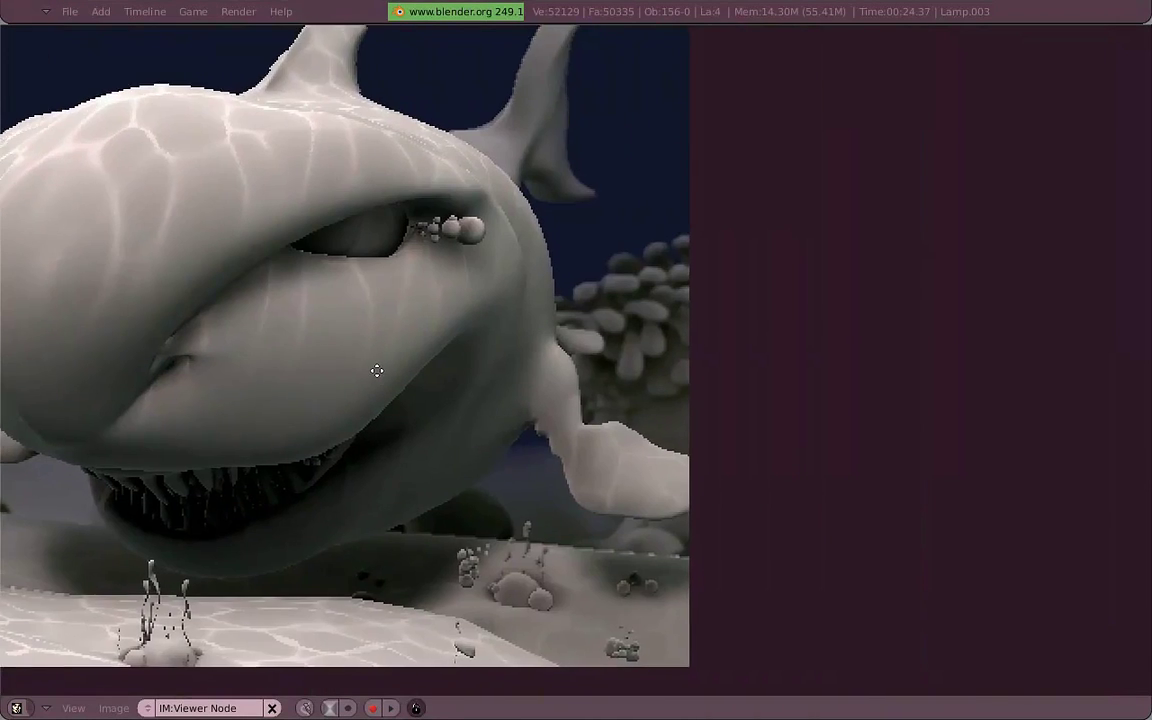
scroll(585, 310, up, 2)
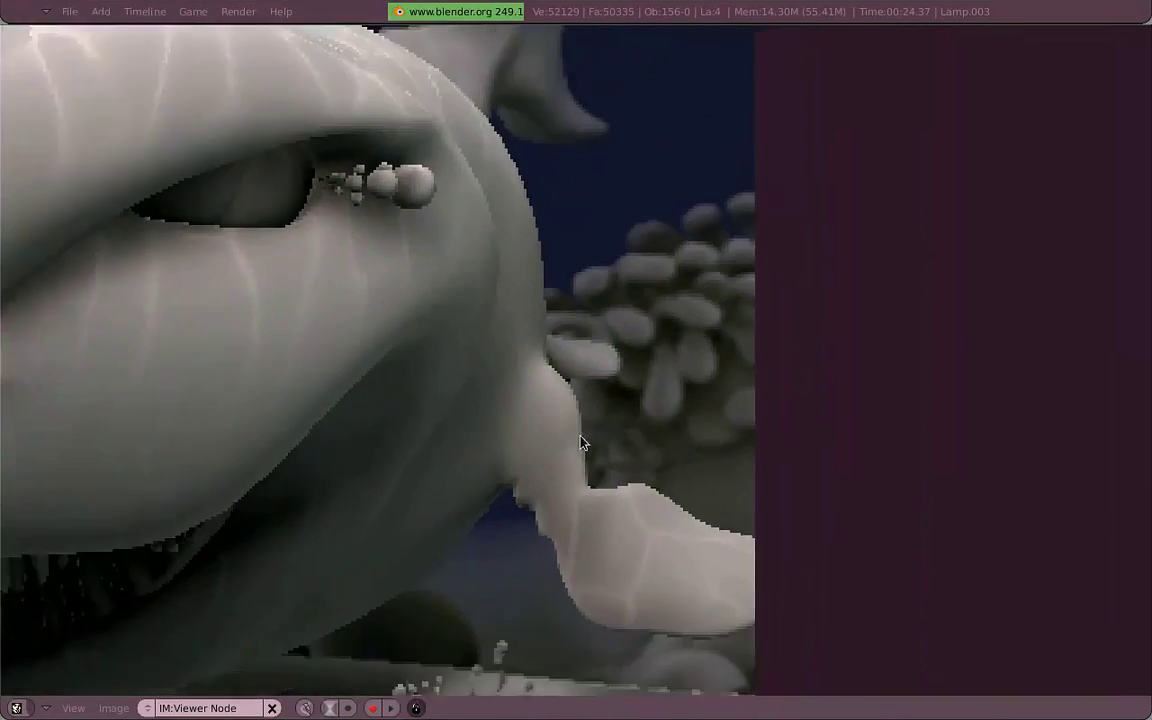
scroll(583, 442, down, 1)
middle_drag(583, 442, 761, 411)
scroll(920, 434, down, 3)
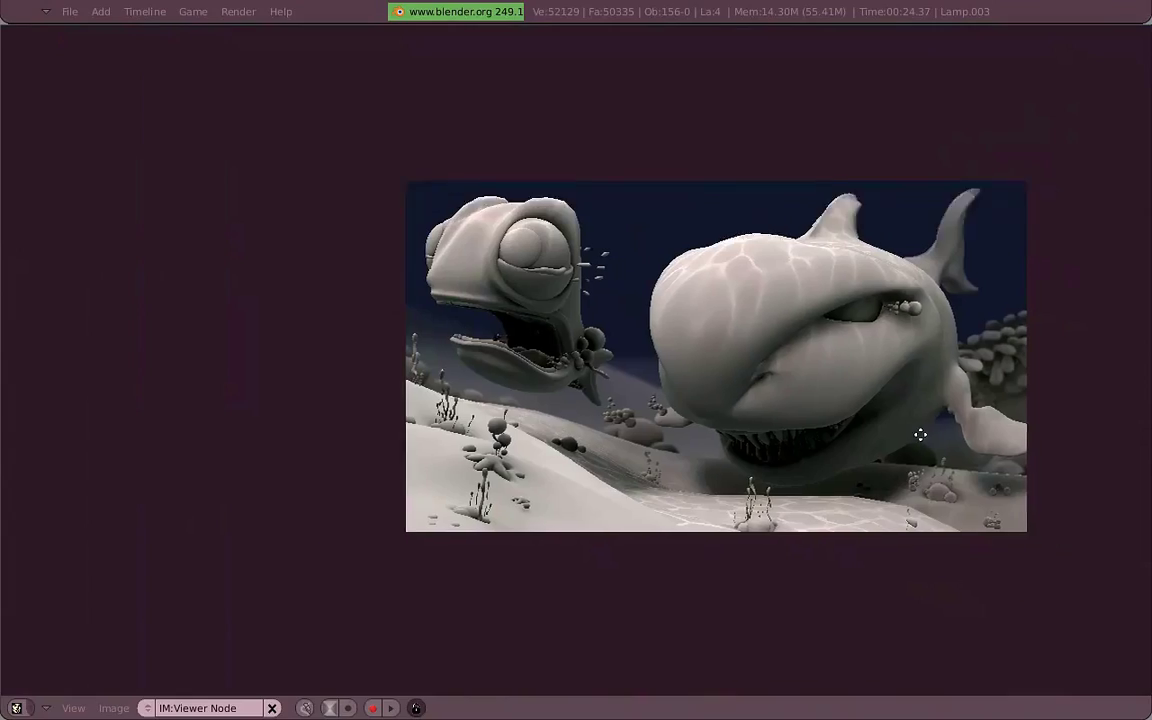
key(ctrl+Up)
key(shift+F3)
Collapse the Map Value and ColorRamp nodes, move RGB Curves and Defocus up-left, and preview the middle RGB Curves
key(ctrl+Up)
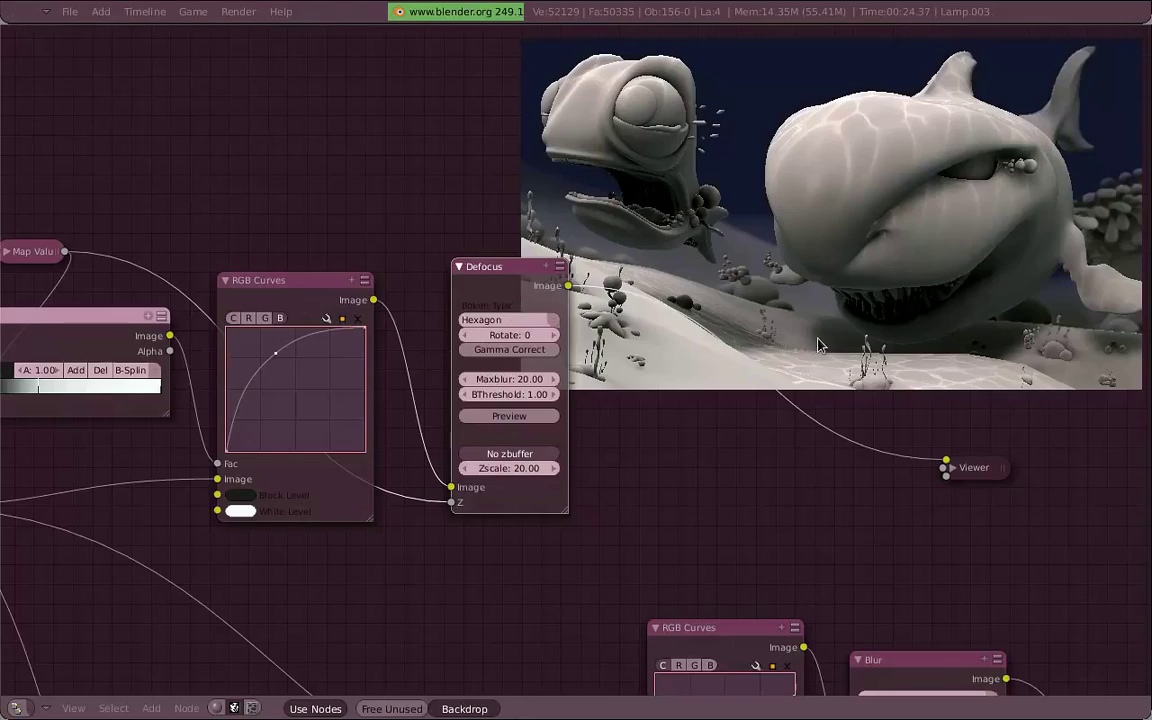
scroll(817, 345, down, 3)
middle_drag(747, 332, 699, 366)
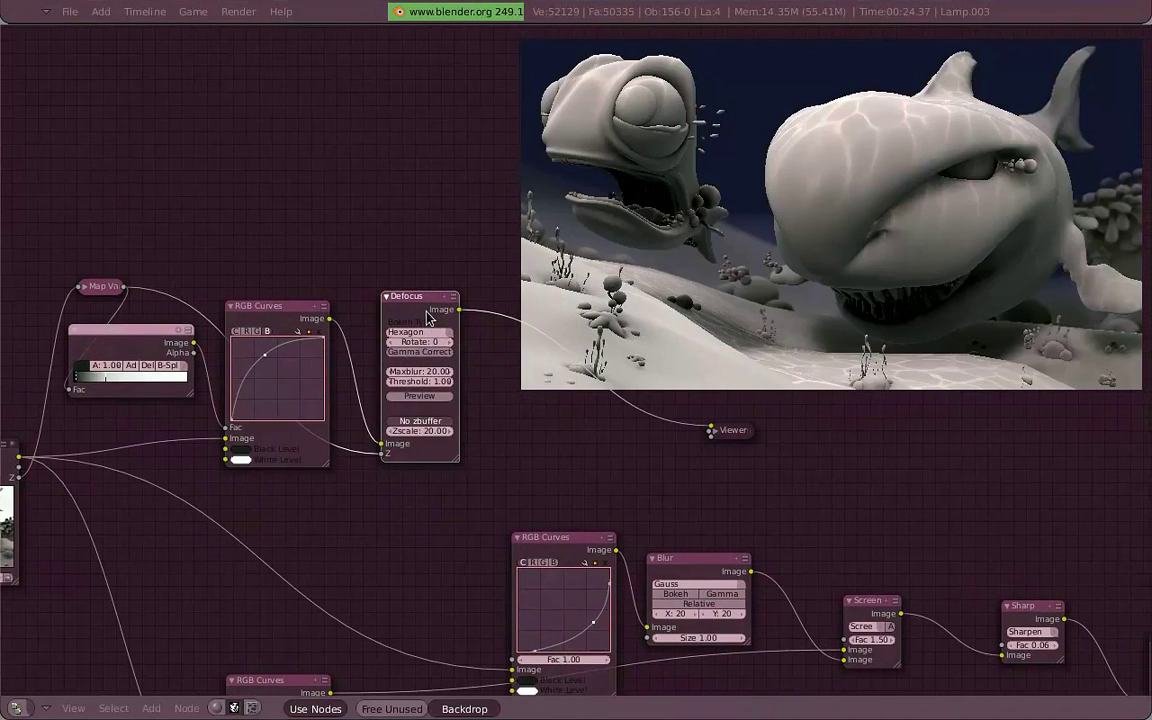
key(h)
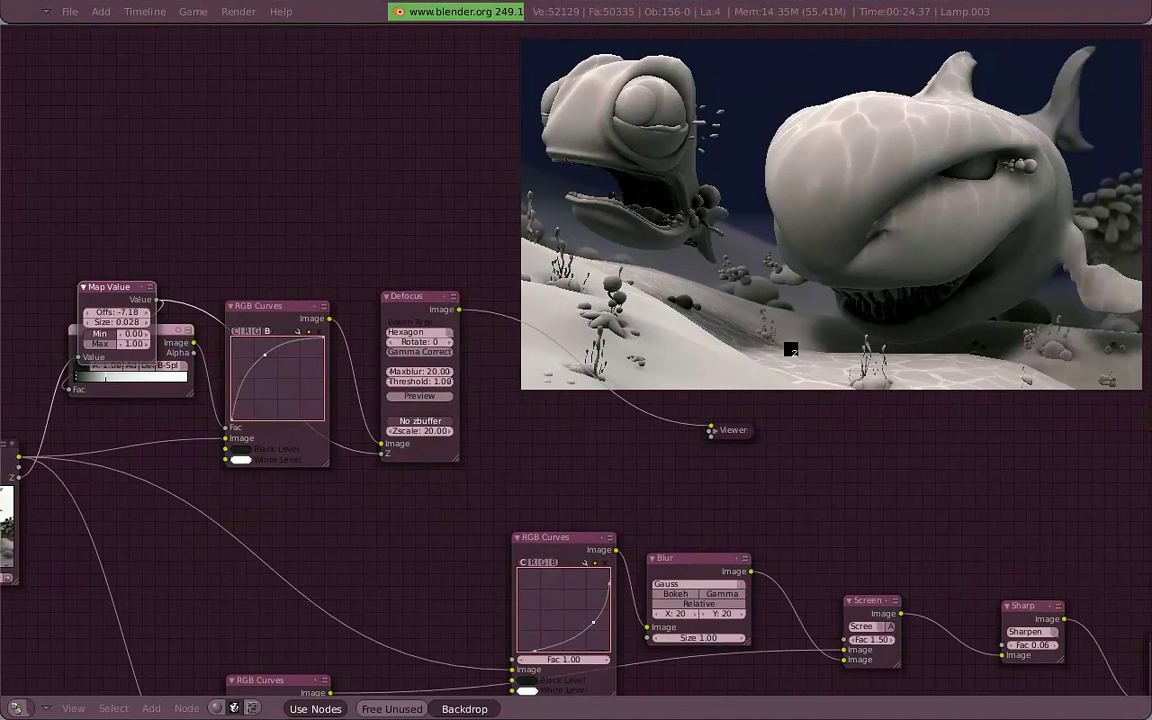
key(h)
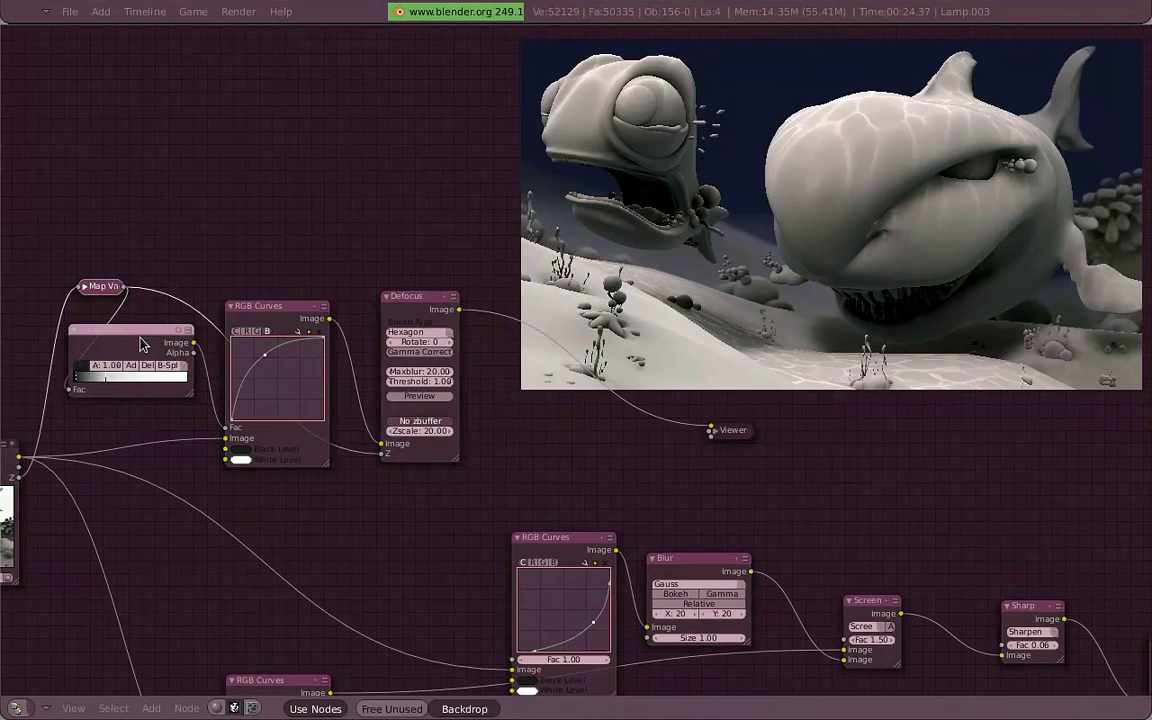
key(h)
drag(257, 327, 192, 289)
mouse_move(414, 316)
mouse_down()
mouse_move(350, 283)
mouse_move(333, 293)
mouse_up()
mouse_move(483, 347)
middle_down()
mouse_move(506, 337)
mouse_move(445, 324)
mouse_move(414, 226)
middle_up()
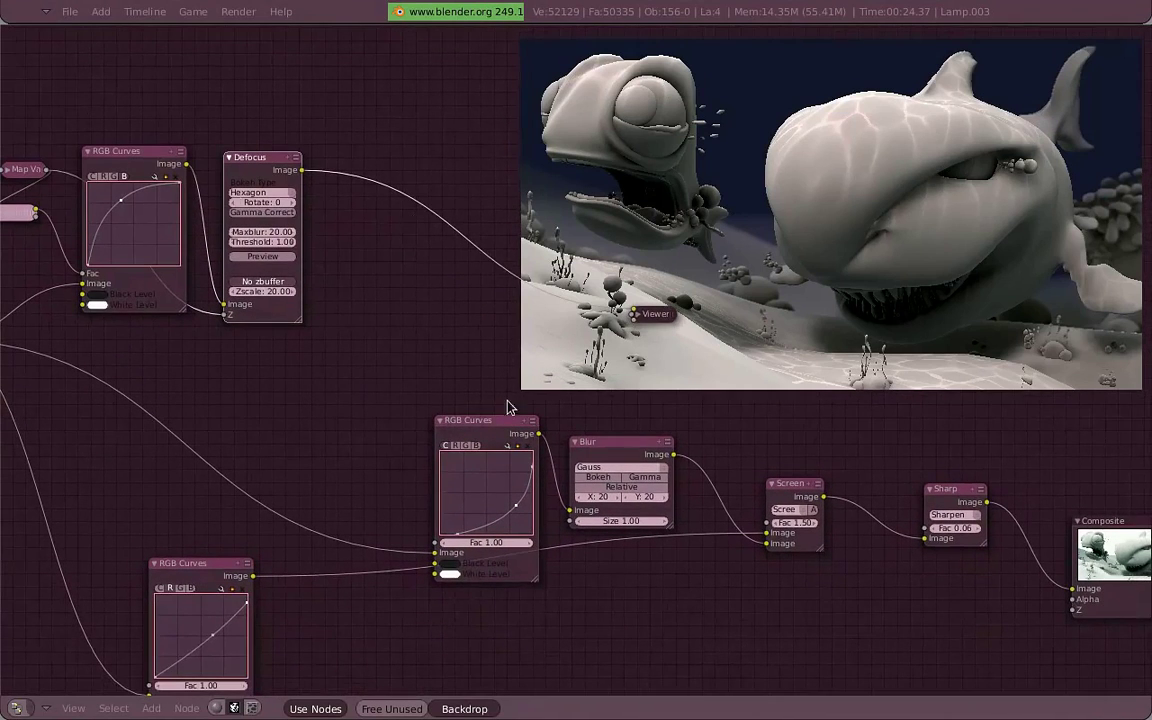
ctrl+shift+click(506, 441)
middle_drag(490, 378, 576, 362)
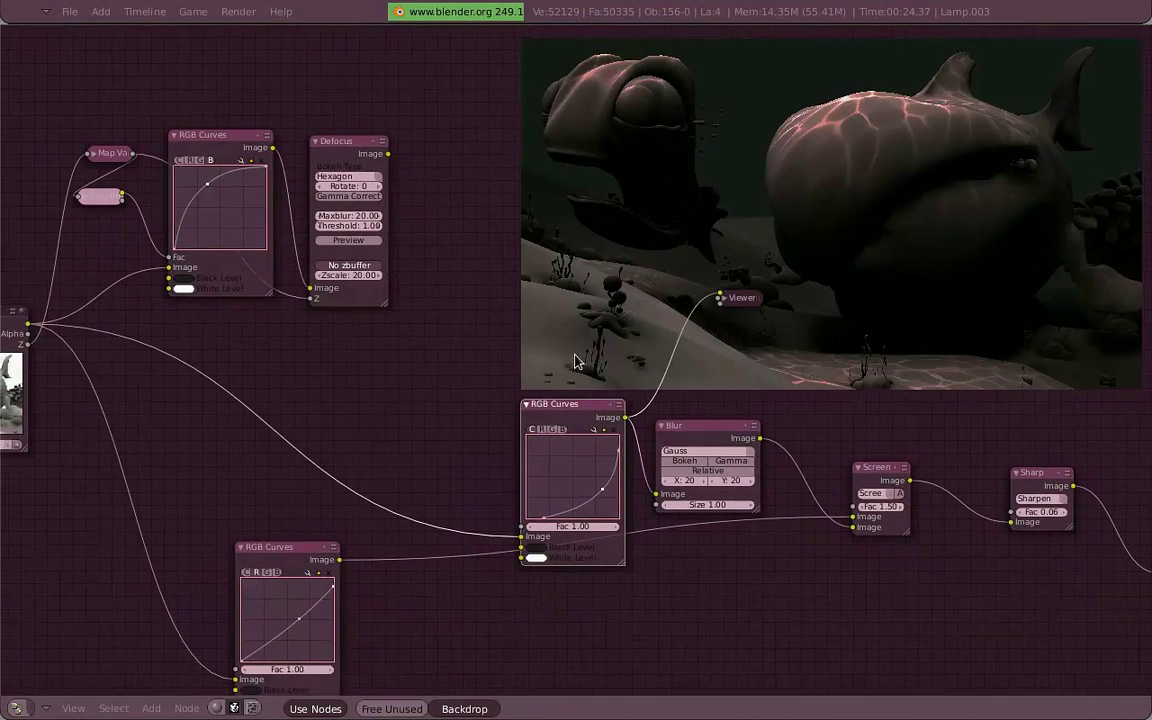
Connect the Defocus output into the lower RGB Curves and move the left node group down
drag(395, 154, 524, 548)
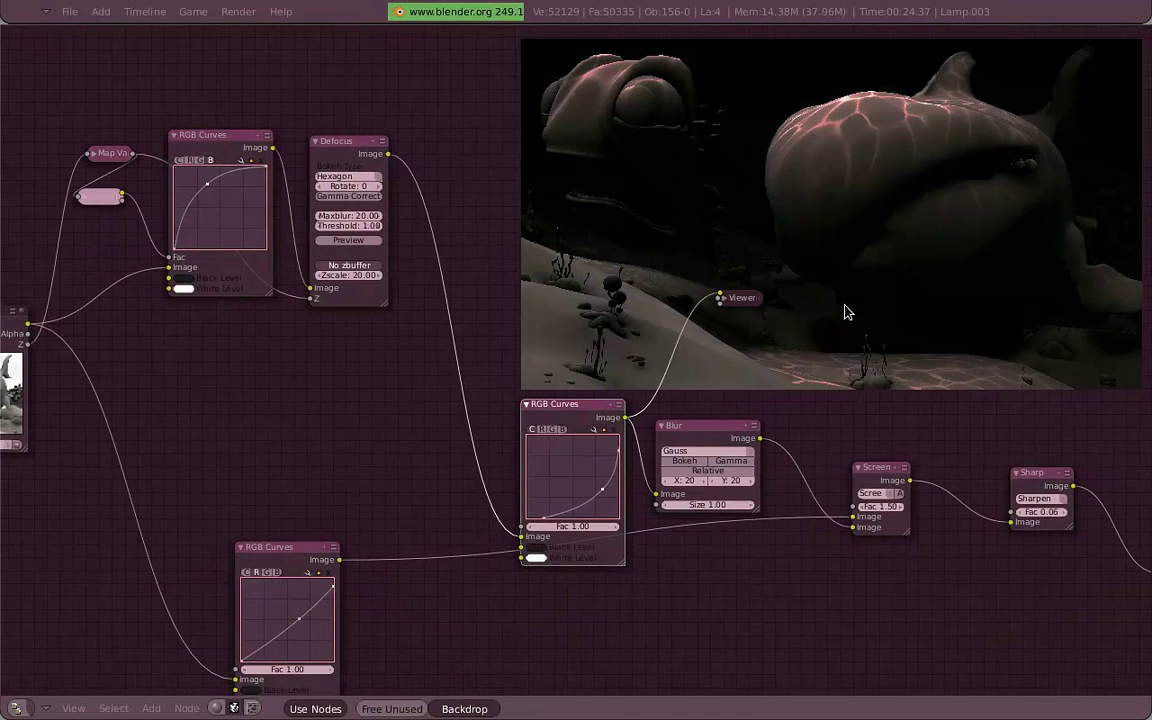
alt+middle_drag(846, 311, 853, 281)
middle_drag(391, 542, 450, 522)
ctrl+shift+click(415, 516)
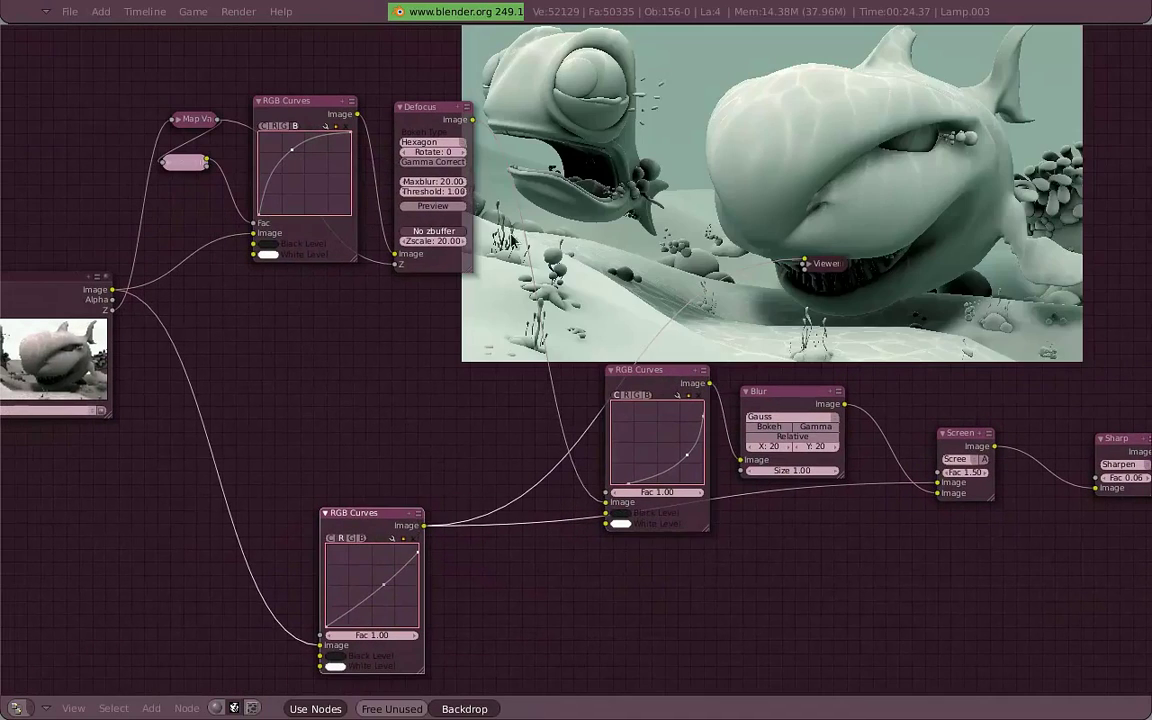
mouse_move(472, 119)
mouse_down()
mouse_move(322, 656)
mouse_move(320, 645)
mouse_up()
drag(378, 535, 611, 168)
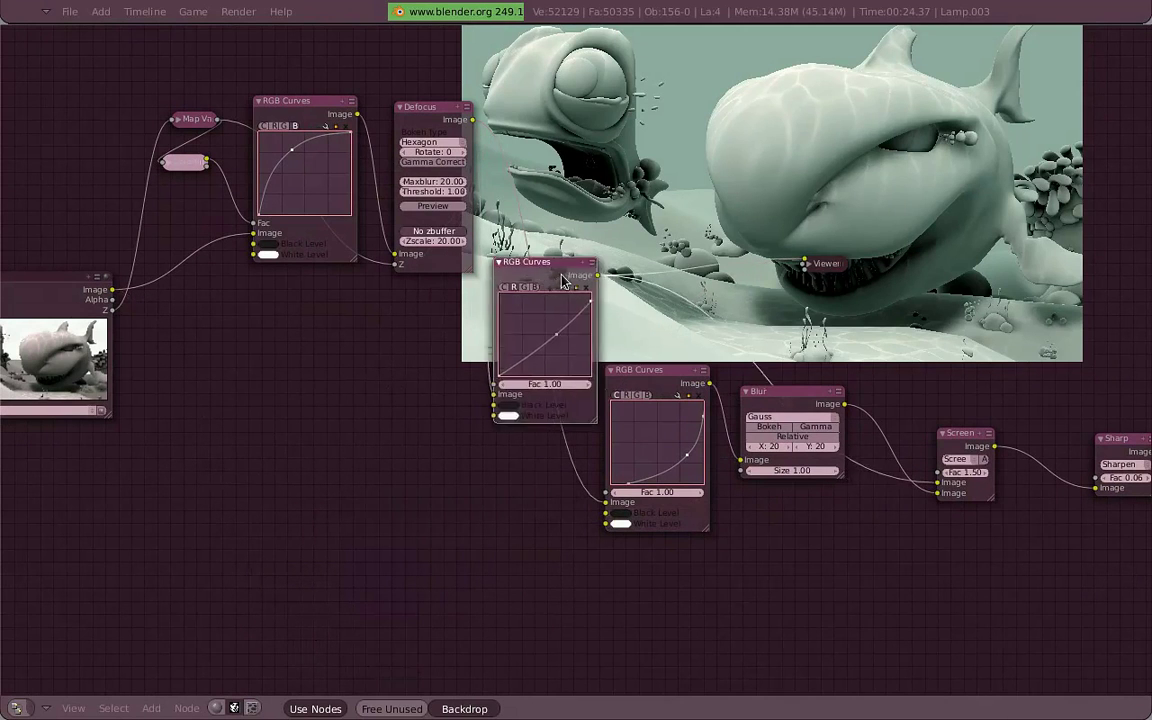
scroll(582, 240, down, 1)
middle_drag(582, 240, 582, 295)
key(b)
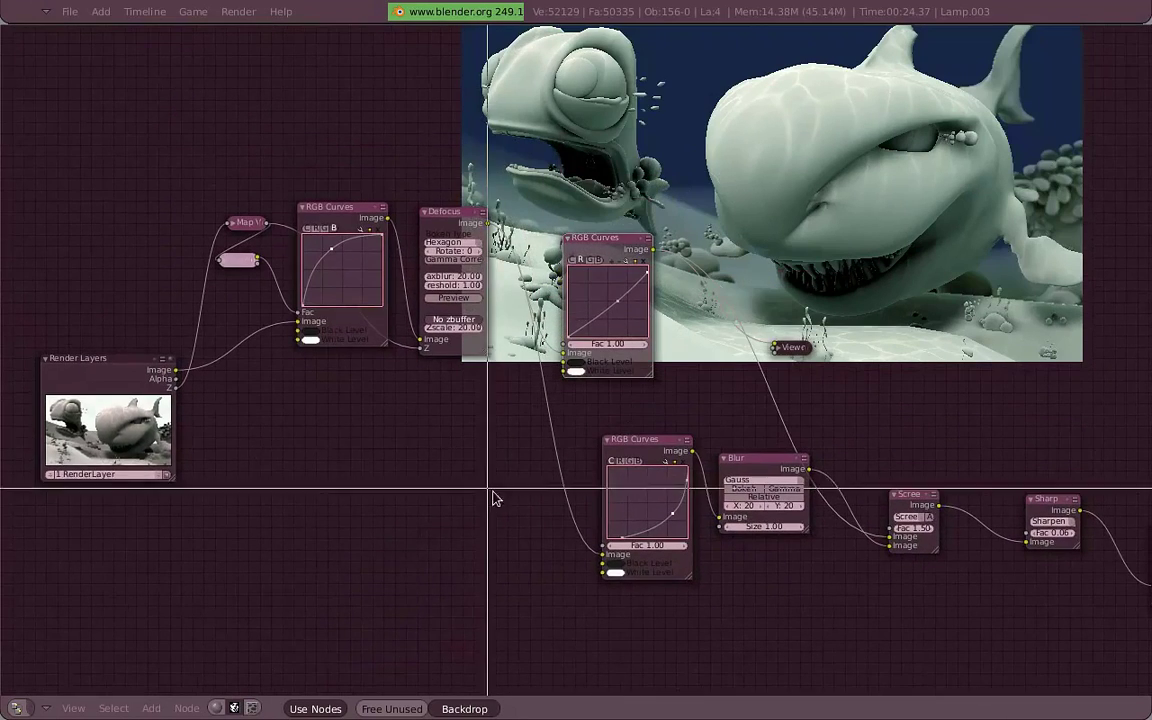
drag(494, 496, 265, 180)
Reposition the Render Layers, Map Value, ColorRamp, RGB Curves and Defocus nodes into a tidier cluster
key(g)
middle_drag(222, 541, 284, 466)
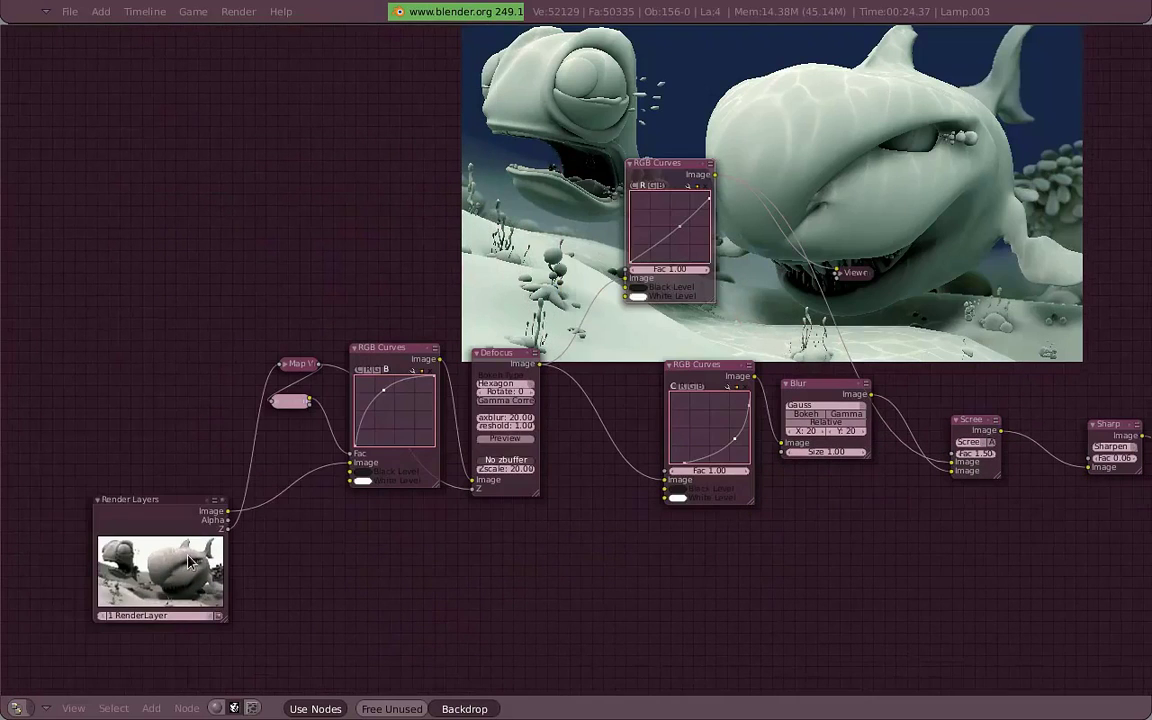
drag(186, 498, 146, 382)
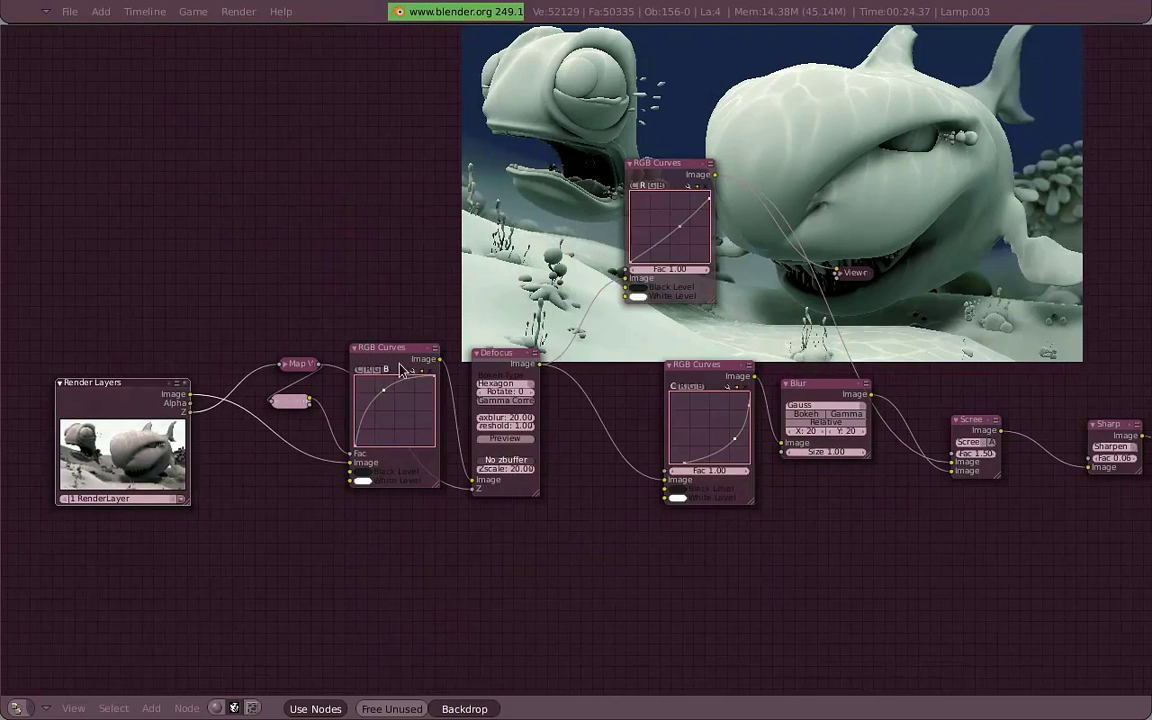
drag(400, 369, 370, 484)
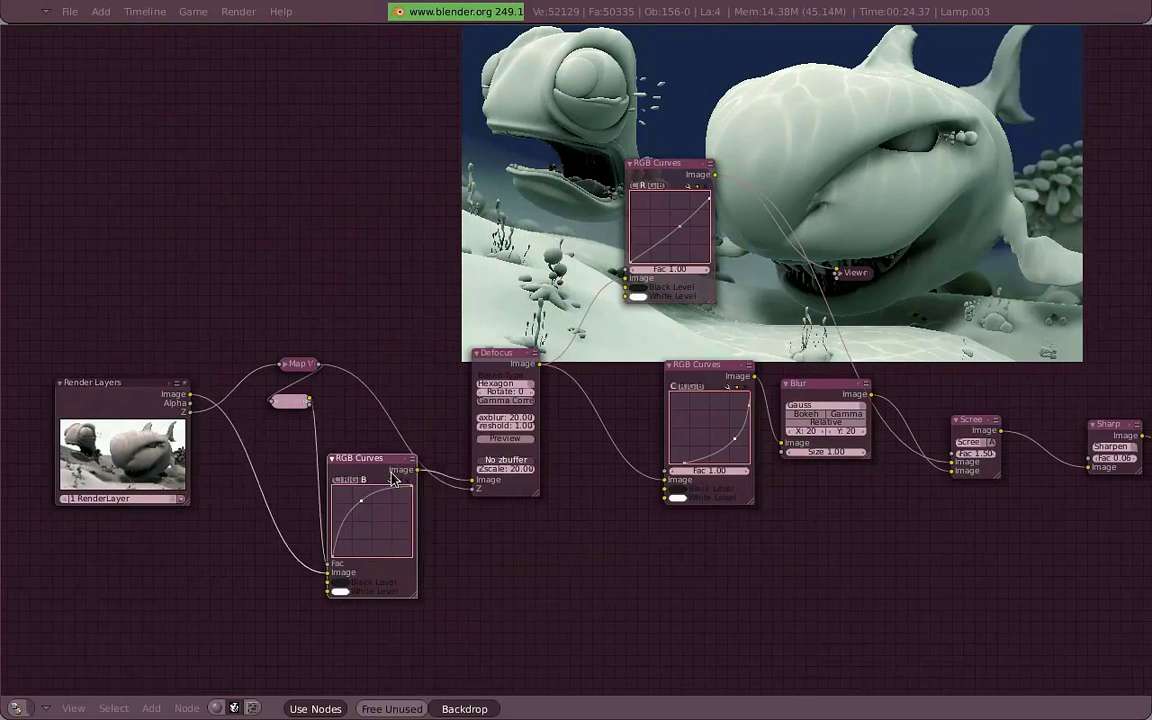
key(g)
click(275, 322)
drag(372, 466, 352, 326)
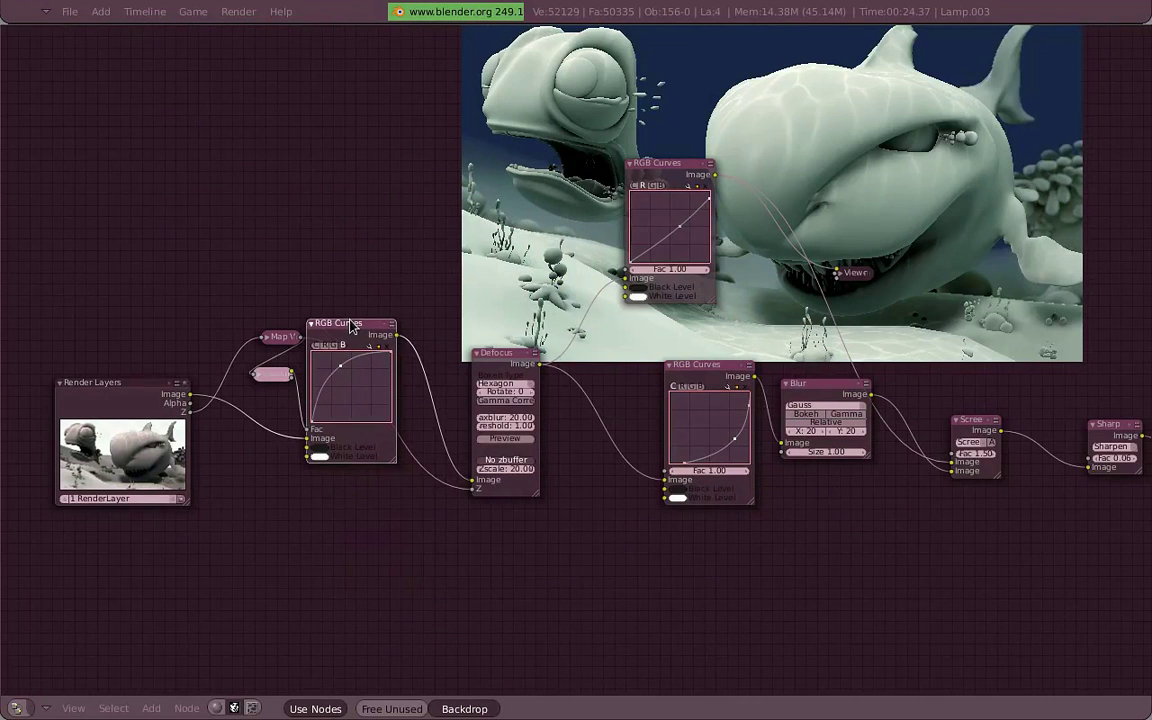
drag(503, 372, 463, 342)
middle_drag(691, 192, 603, 241)
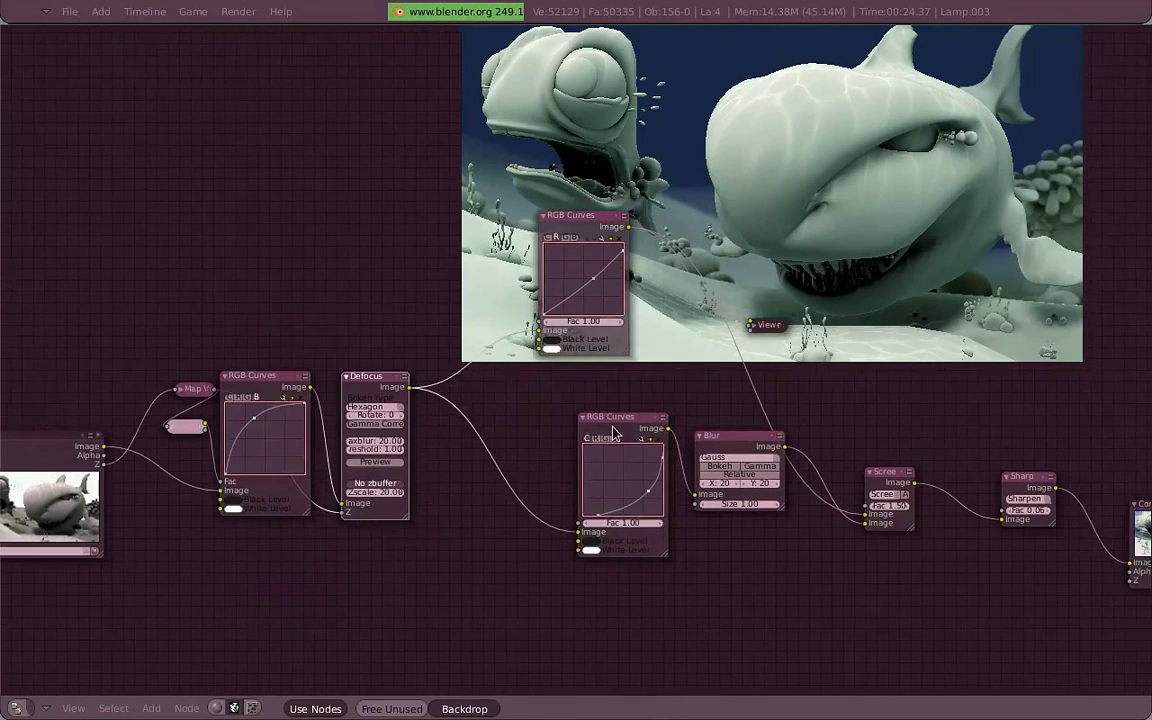
scroll(603, 241, up, 2)
Move the middle RGB Curves, Blur and top RGB Curves nodes, checking the Blur and Screen previews
drag(620, 431, 529, 474)
mouse_move(757, 490)
mouse_down()
mouse_move(697, 503)
mouse_move(665, 565)
mouse_up()
drag(548, 560, 555, 609)
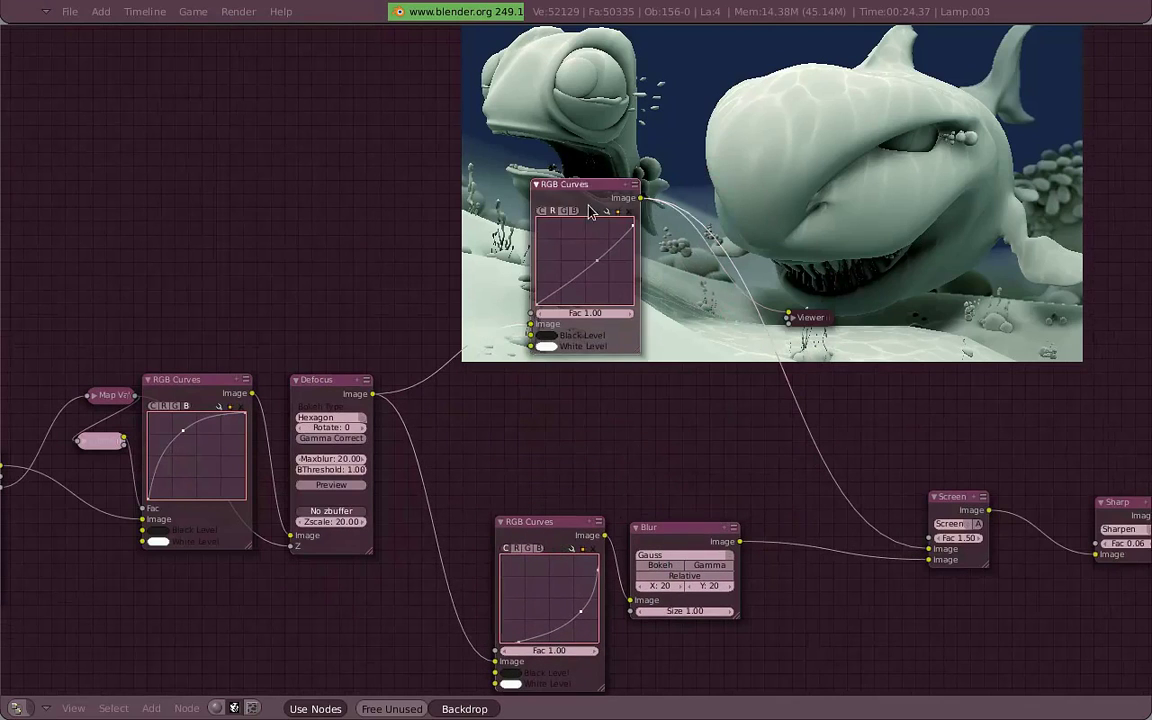
mouse_move(591, 229)
mouse_down()
mouse_move(573, 360)
mouse_move(563, 346)
mouse_up()
drag(738, 541, 787, 318)
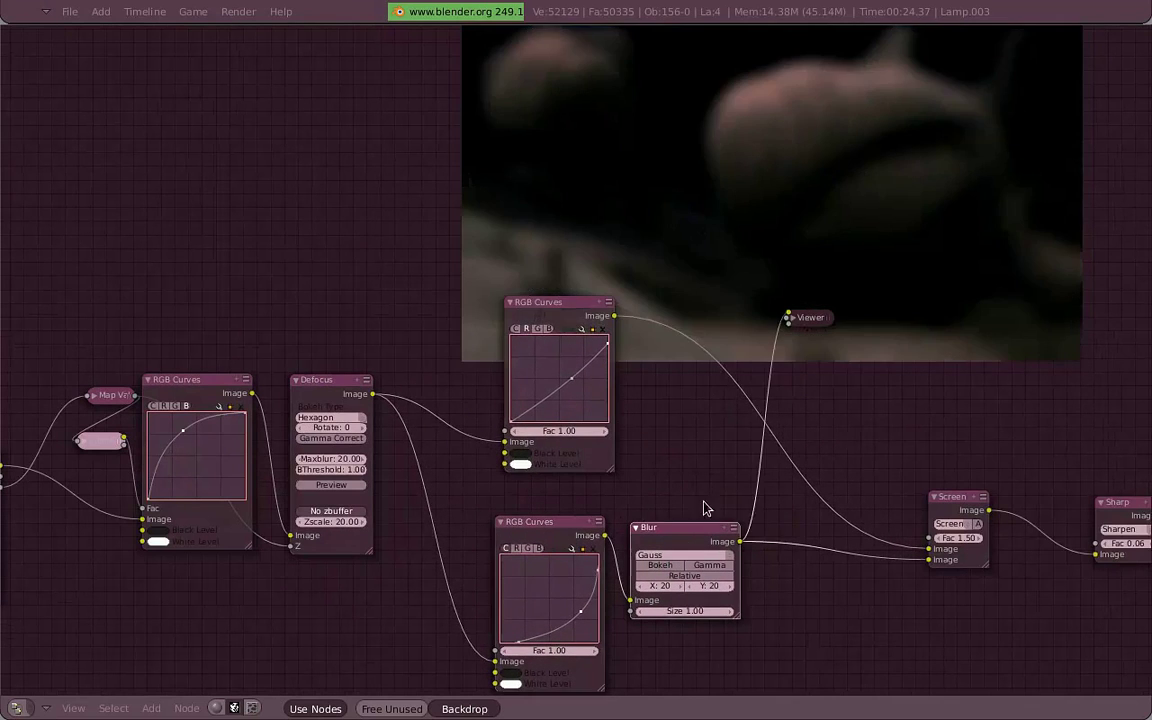
middle_drag(570, 329, 480, 397)
ctrl+shift+click(480, 397)
ctrl+shift+click(888, 566)
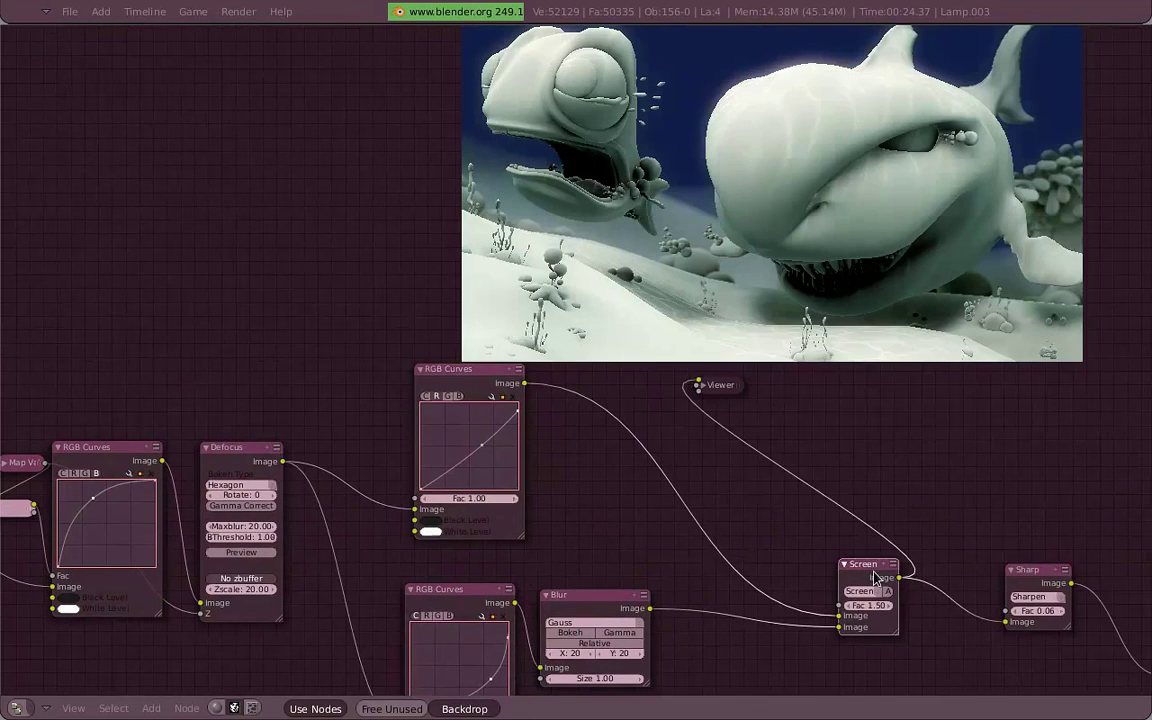
middle_drag(888, 566, 618, 505)
Flatten the first RGB Curves curve into a straight diagonal
ctrl+shift+click(765, 525)
middle_drag(500, 470, 783, 470)
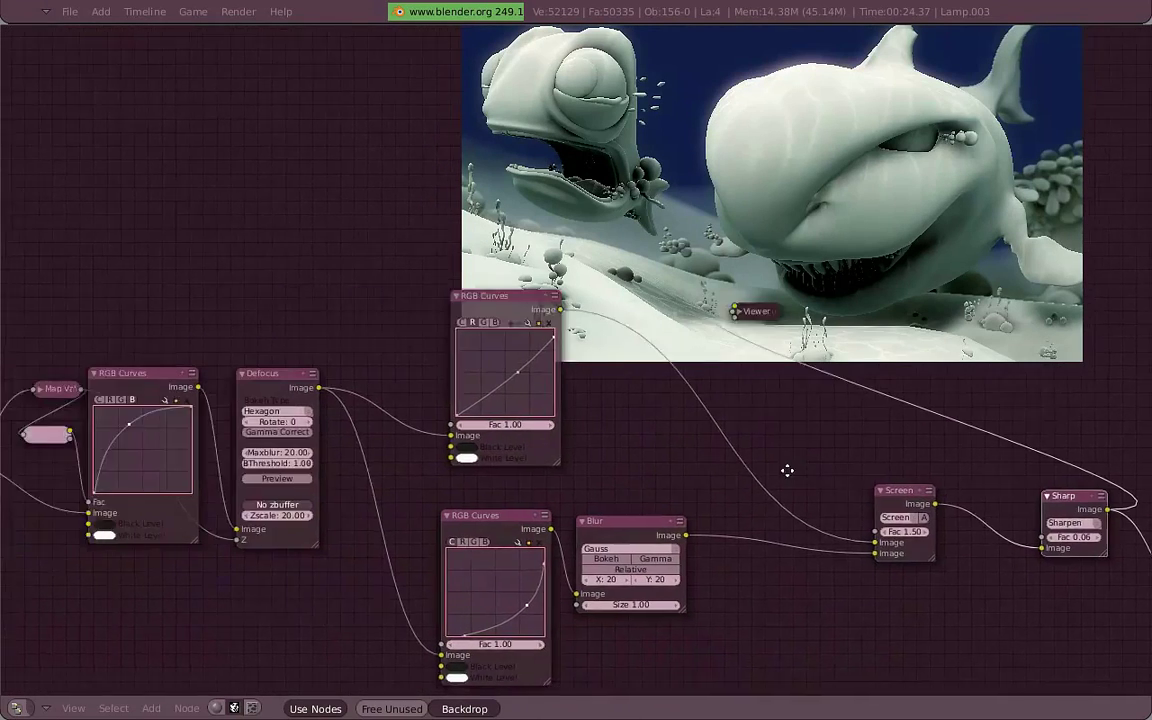
middle_drag(164, 471, 535, 445)
drag(502, 403, 511, 432)
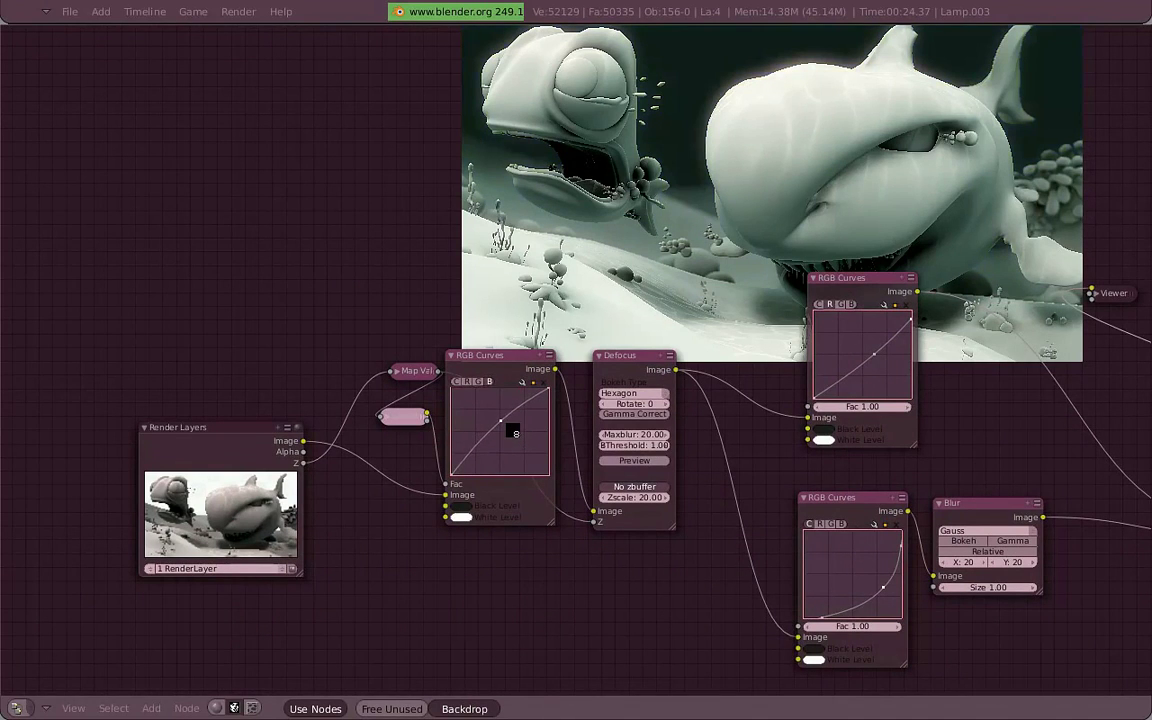
Lower the Screen mix factor from 1.50 to 1.00
scroll(913, 334, down, 2)
middle_drag(913, 334, 577, 337)
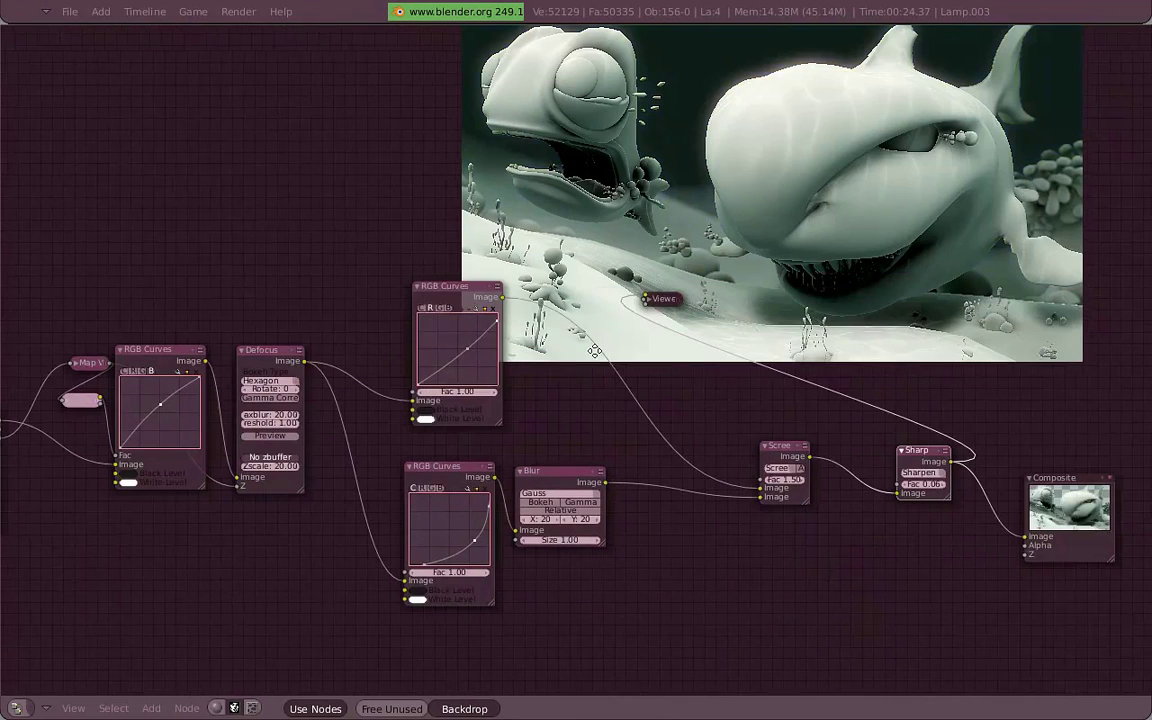
middle_drag(1093, 297, 1090, 317)
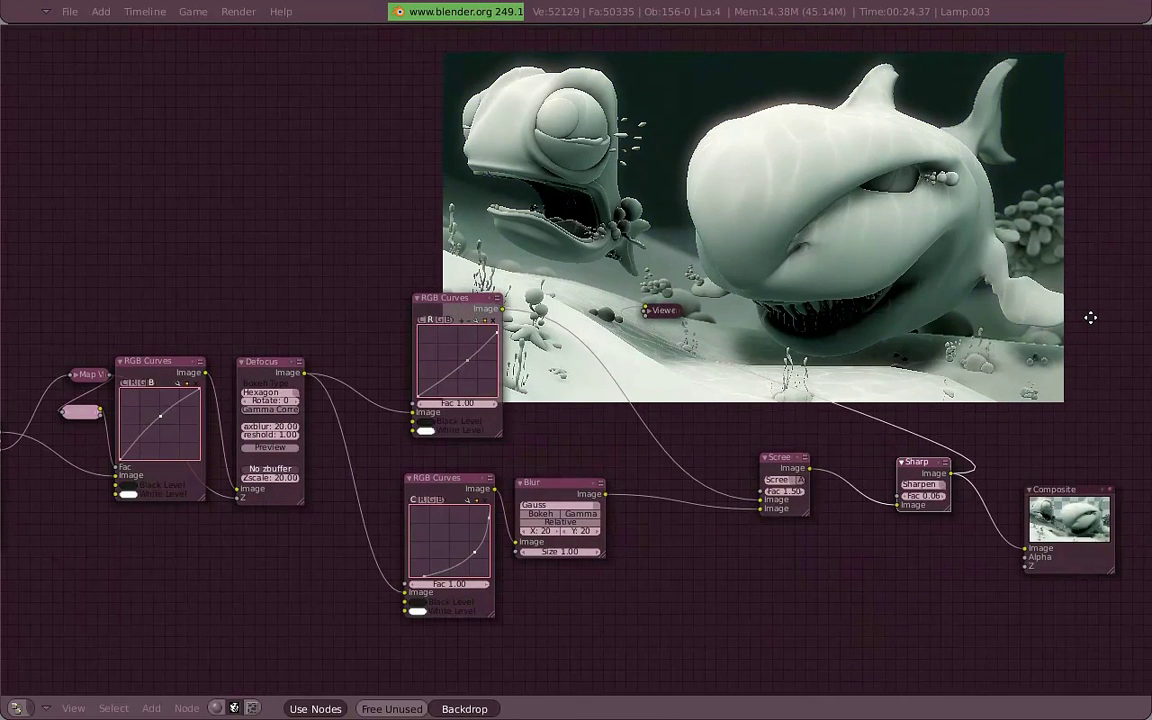
drag(786, 492, 872, 410)
middle_drag(872, 410, 863, 420)
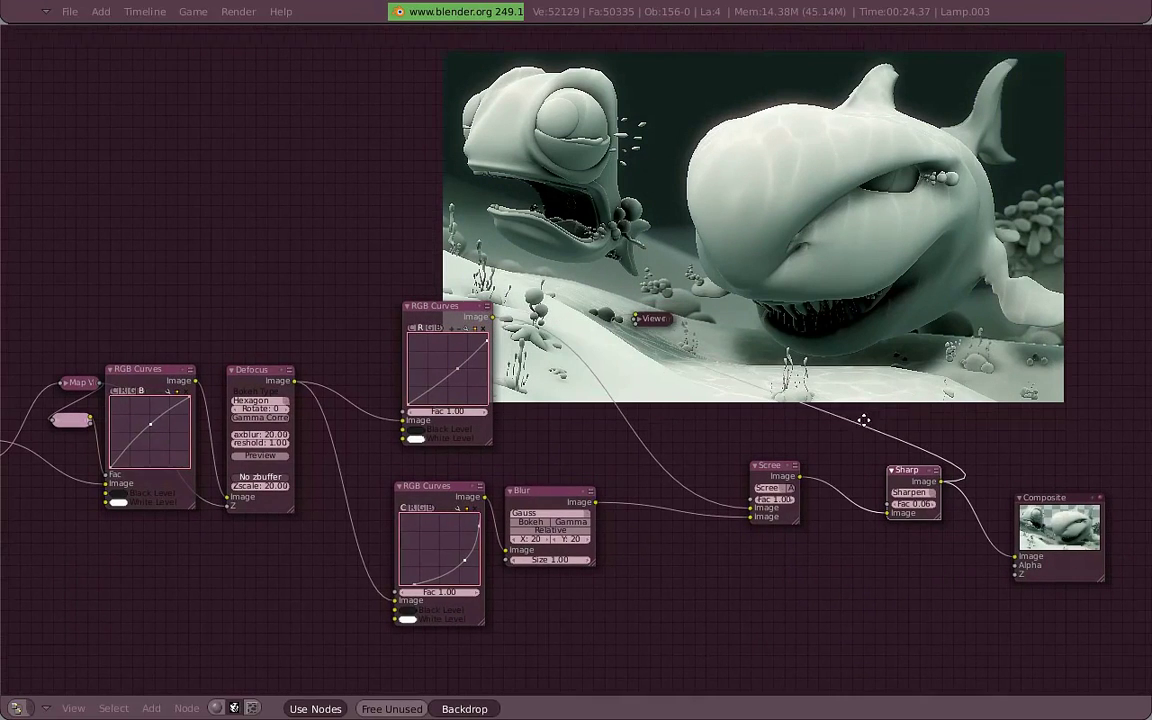
Place the Viewer node beside the Composite node and expand it to show its preview
drag(668, 326, 1064, 455)
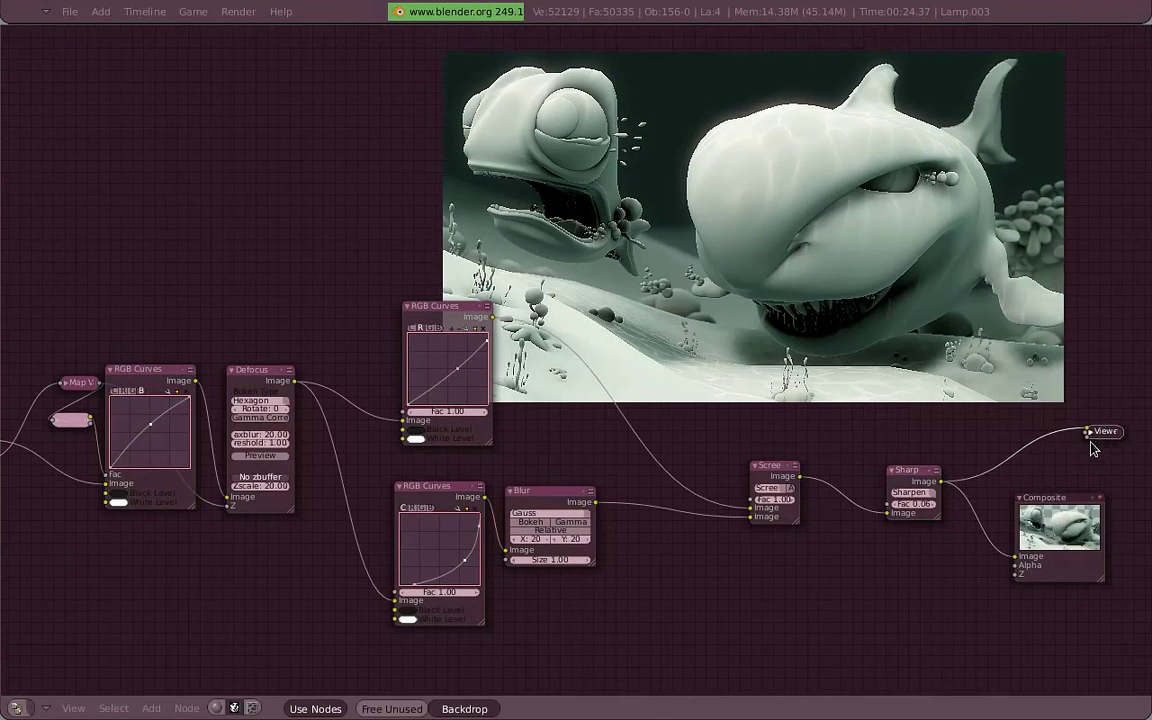
key(h)
shift+scroll(635, 432, up, 1)
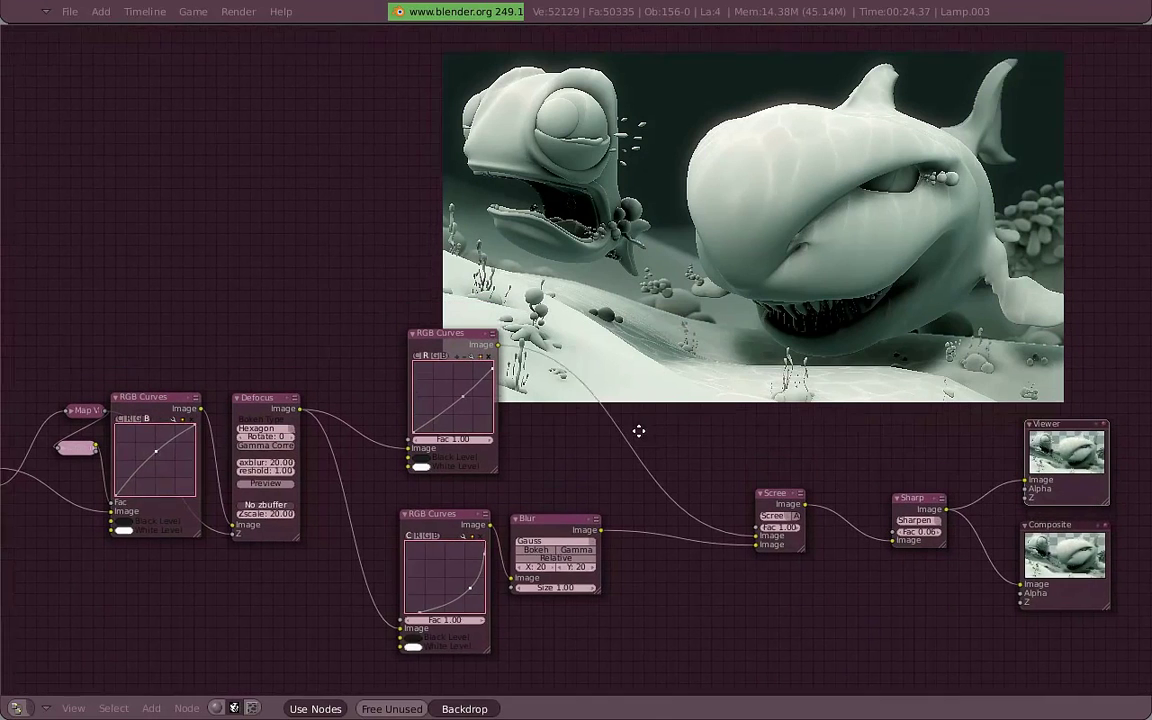
shift+scroll(635, 432, up, 1)
Raise the Defocus Zscale to 90, then bring it back down to 30.00
scroll(520, 481, up, 1)
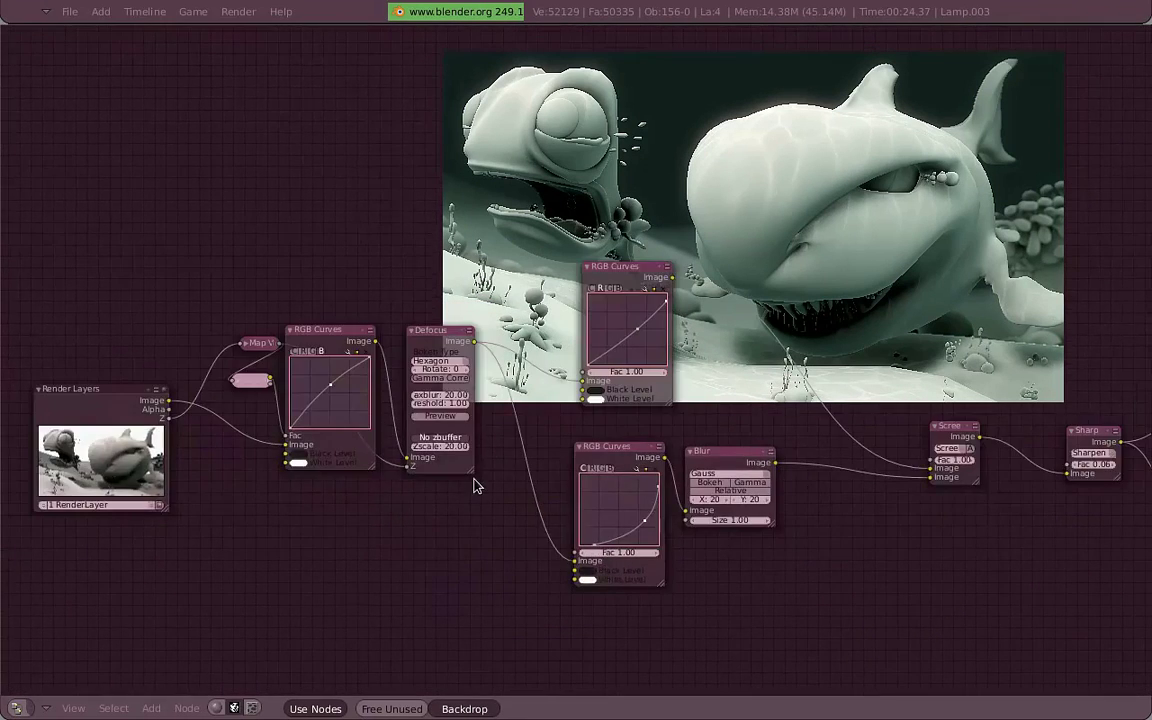
scroll(460, 485, up, 1)
drag(417, 498, 540, 507)
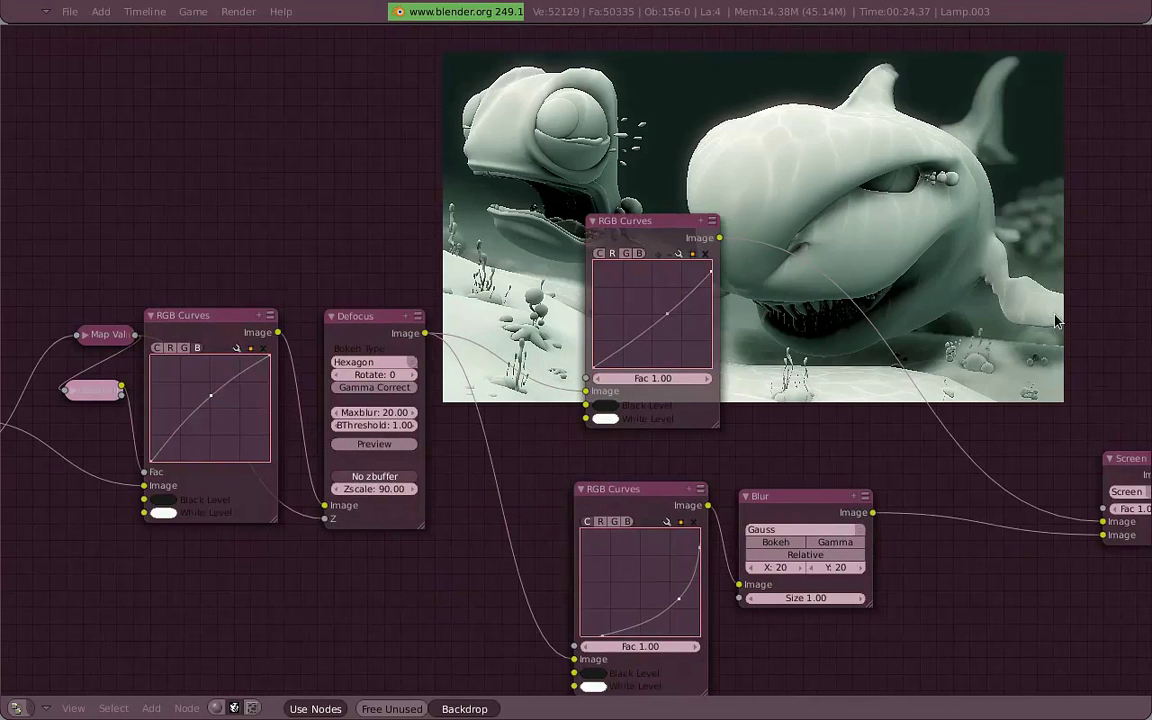
shift+scroll(933, 452, up, 2)
shift+scroll(1075, 239, up, 1)
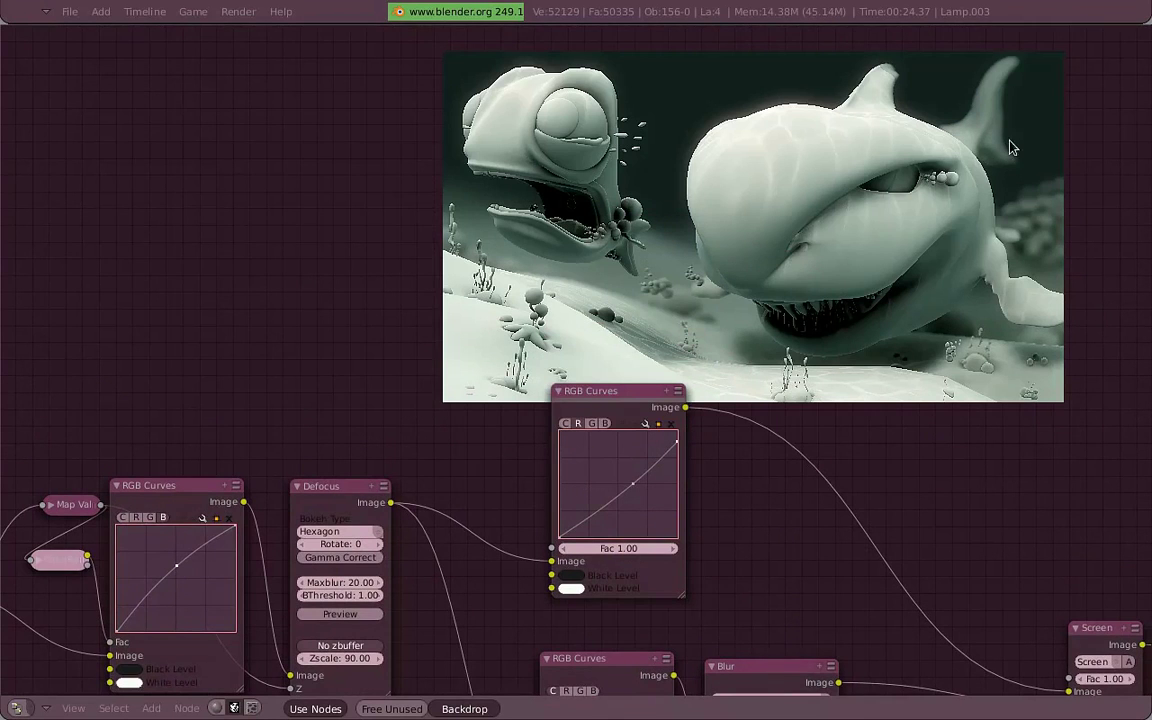
shift+scroll(660, 330, down, 1)
drag(377, 609, 321, 610)
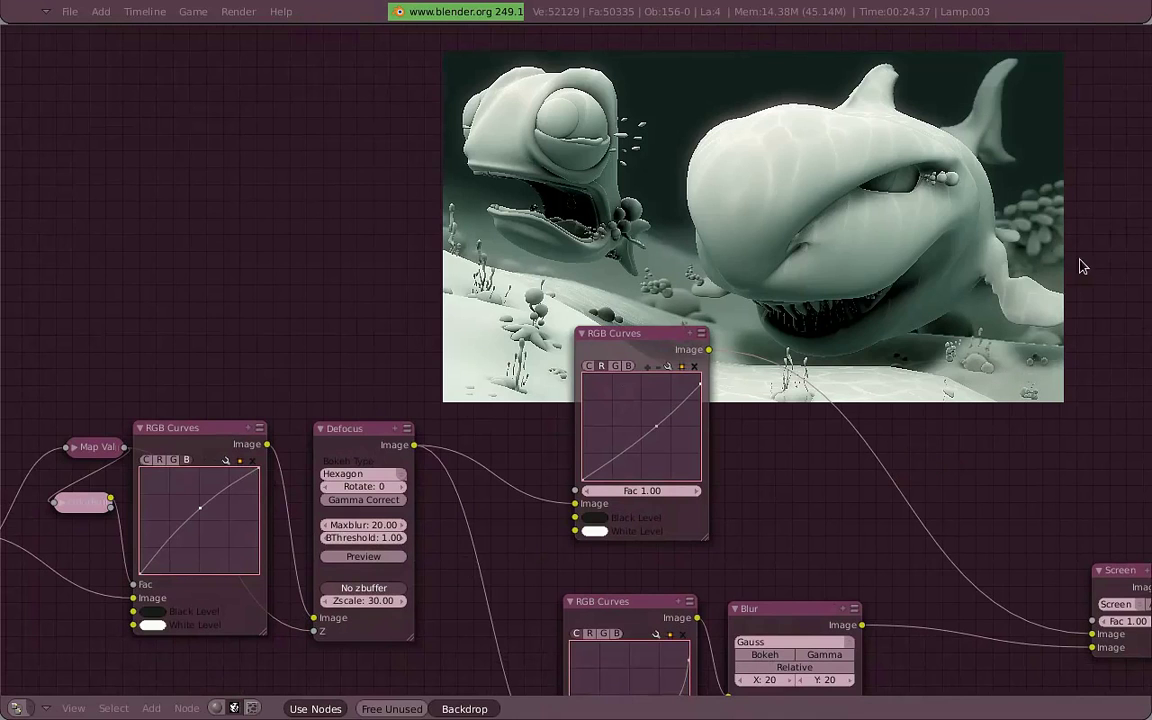
scroll(1064, 355, down, 2)
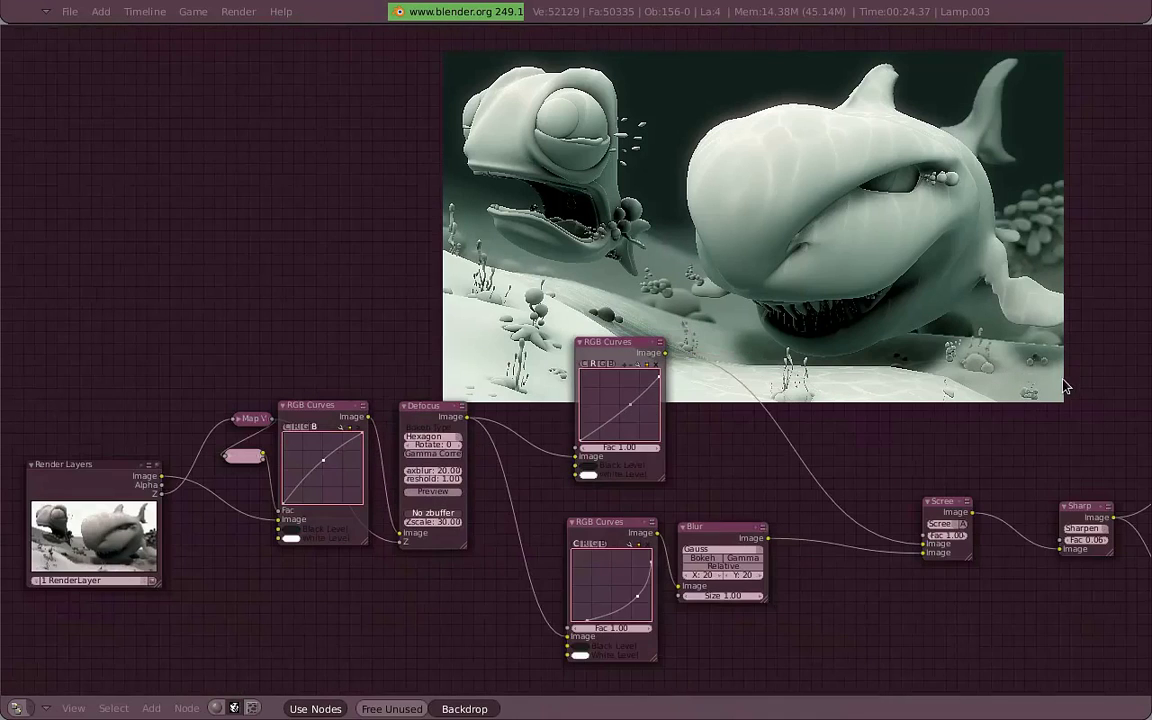
middle_drag(766, 442, 684, 408)
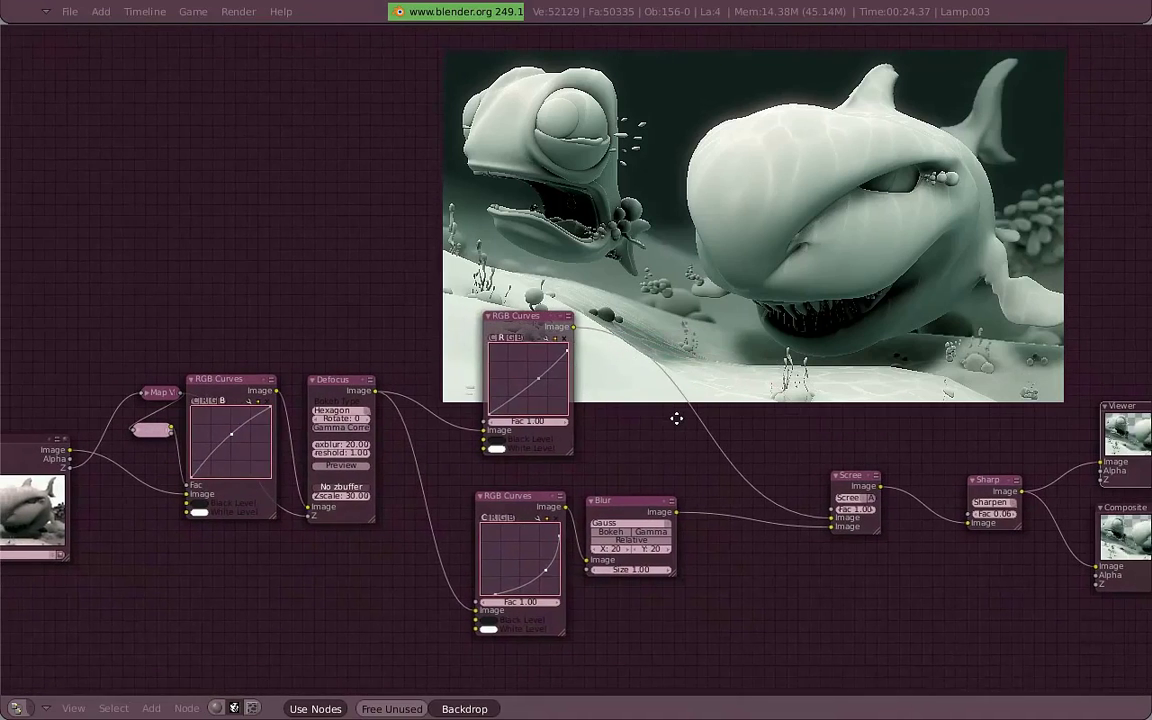
drag(544, 315, 548, 358)
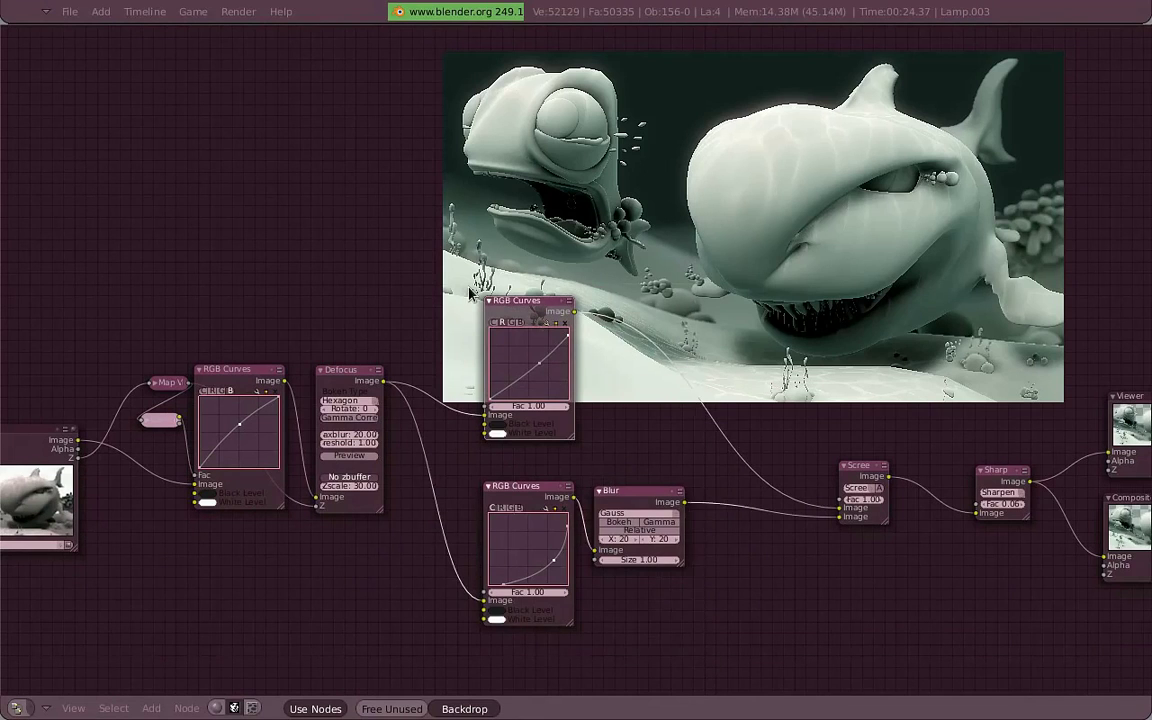
Shift the right-hand node group further right and move the Screen node left
key(g)
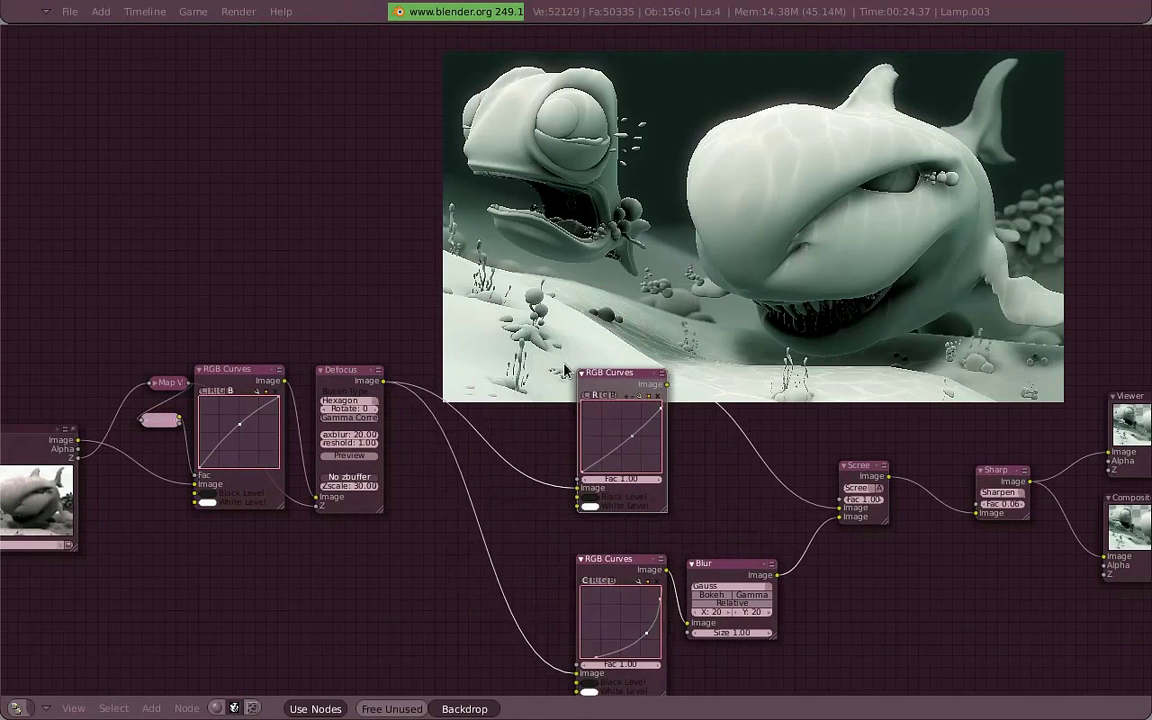
drag(586, 355, 877, 635)
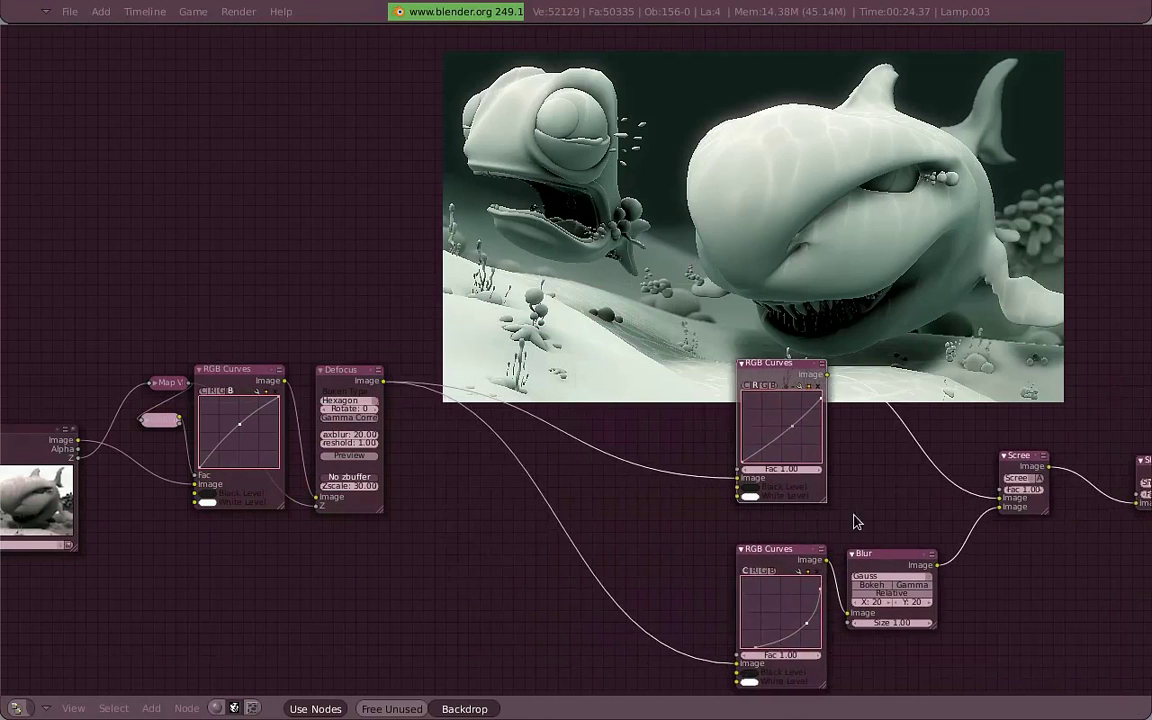
click(868, 525)
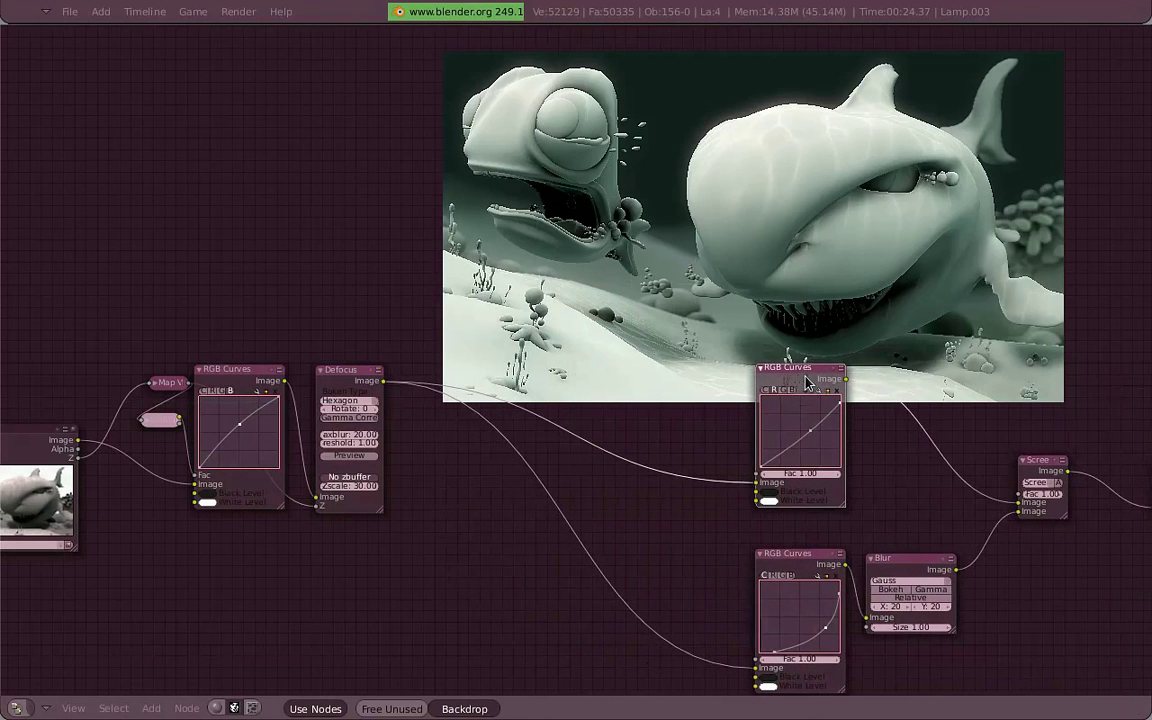
drag(808, 381, 519, 335)
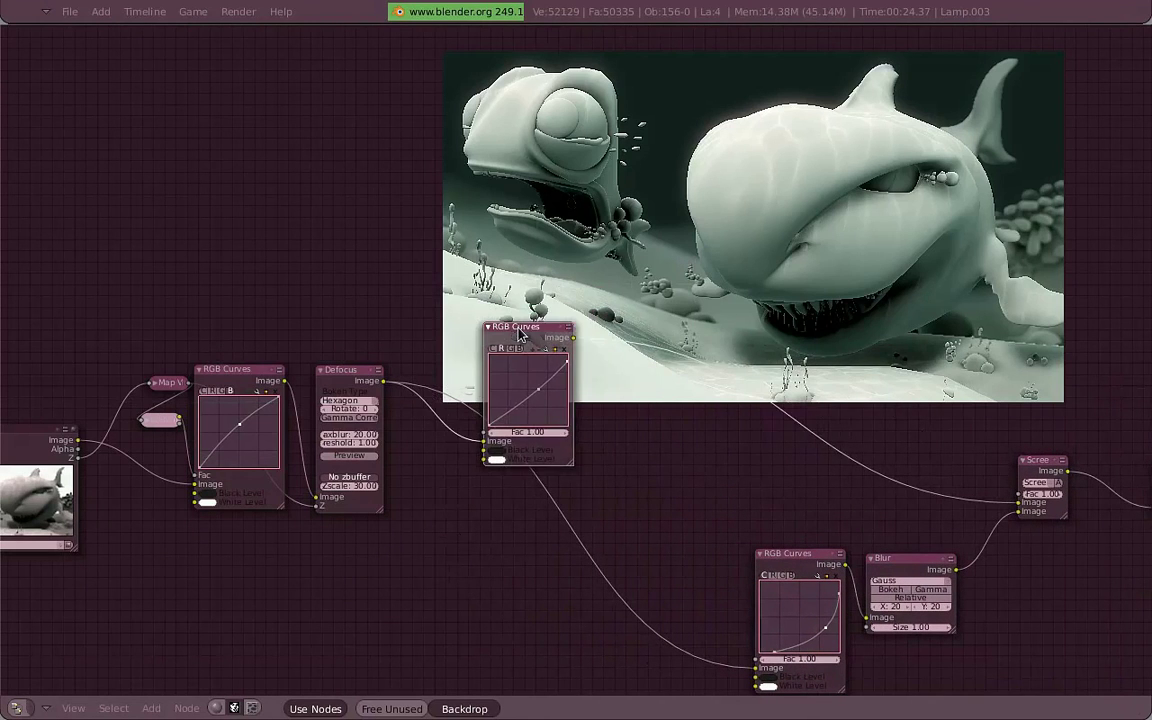
click(1052, 476)
drag(1052, 476, 792, 410)
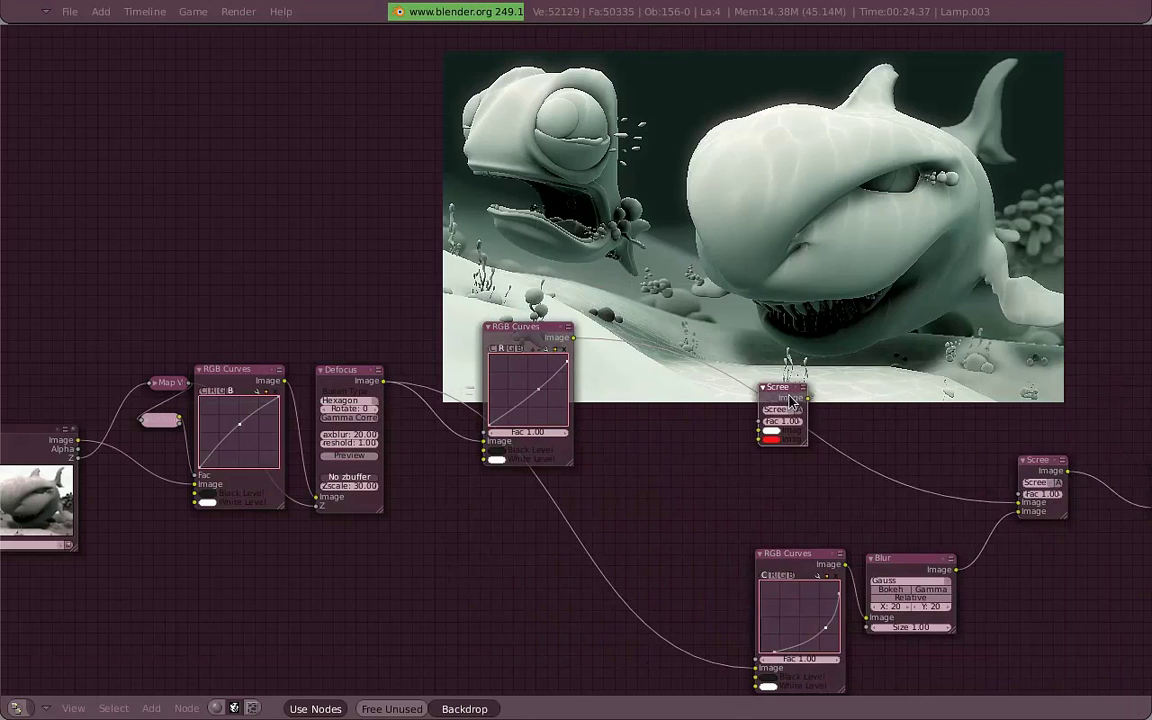
Link the upper RGB Curves output into the new Screen node's first Image input
scroll(609, 352, up, 2)
scroll(523, 295, up, 1)
drag(840, 467, 847, 464)
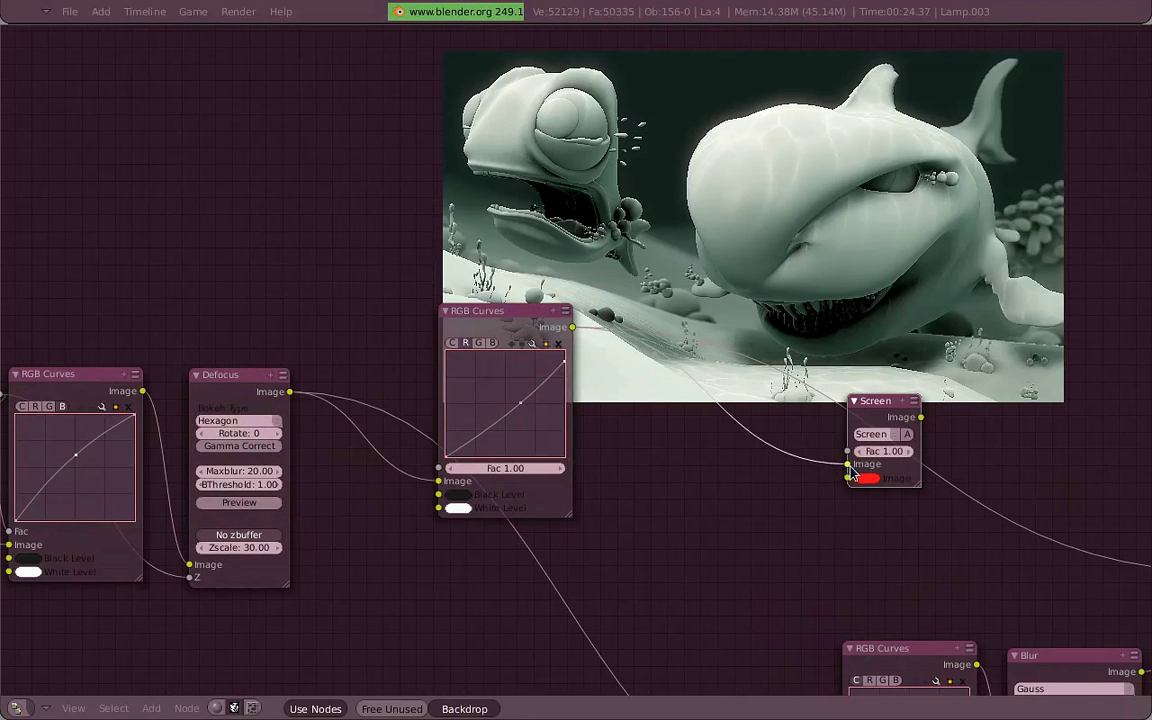
drag(521, 326, 505, 134)
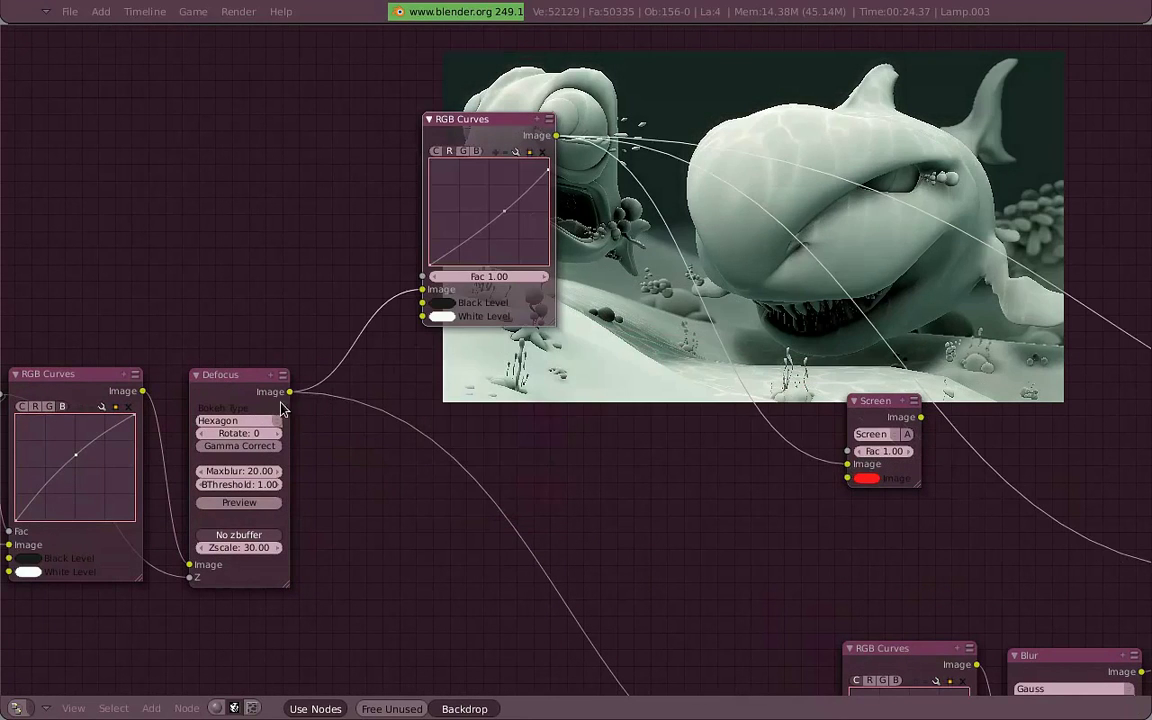
key(space)
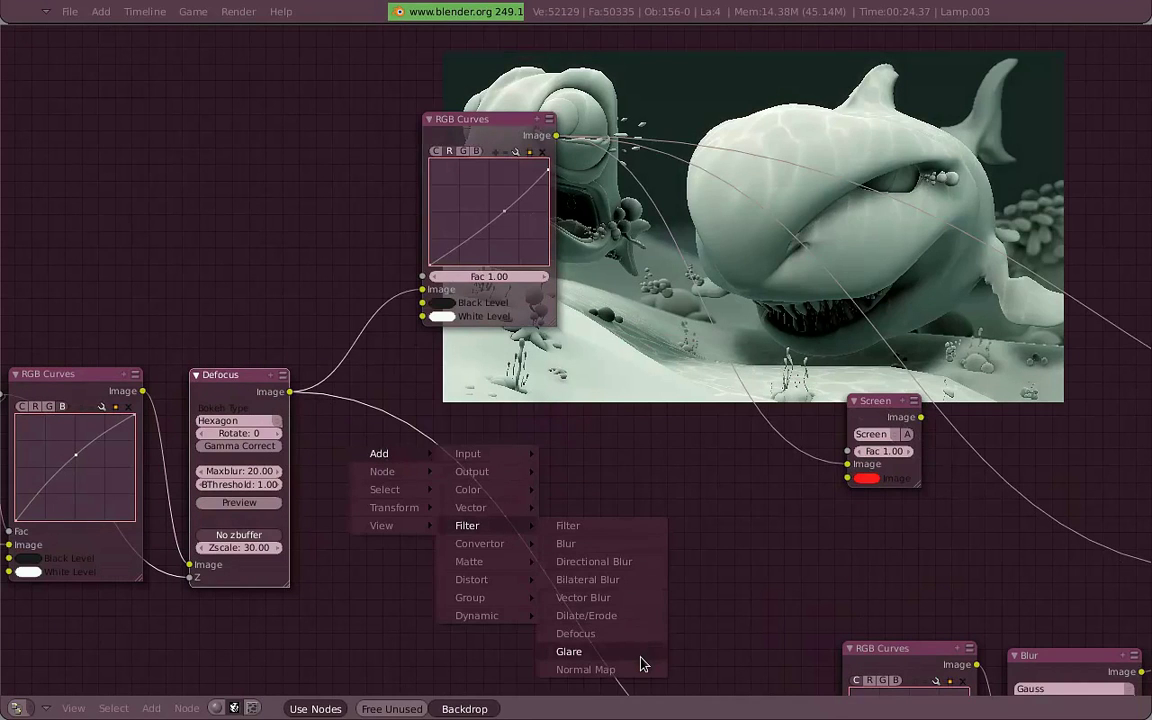
Add a Glare filter node feeding the Screen node and set its colour modulation to 1
click(640, 655)
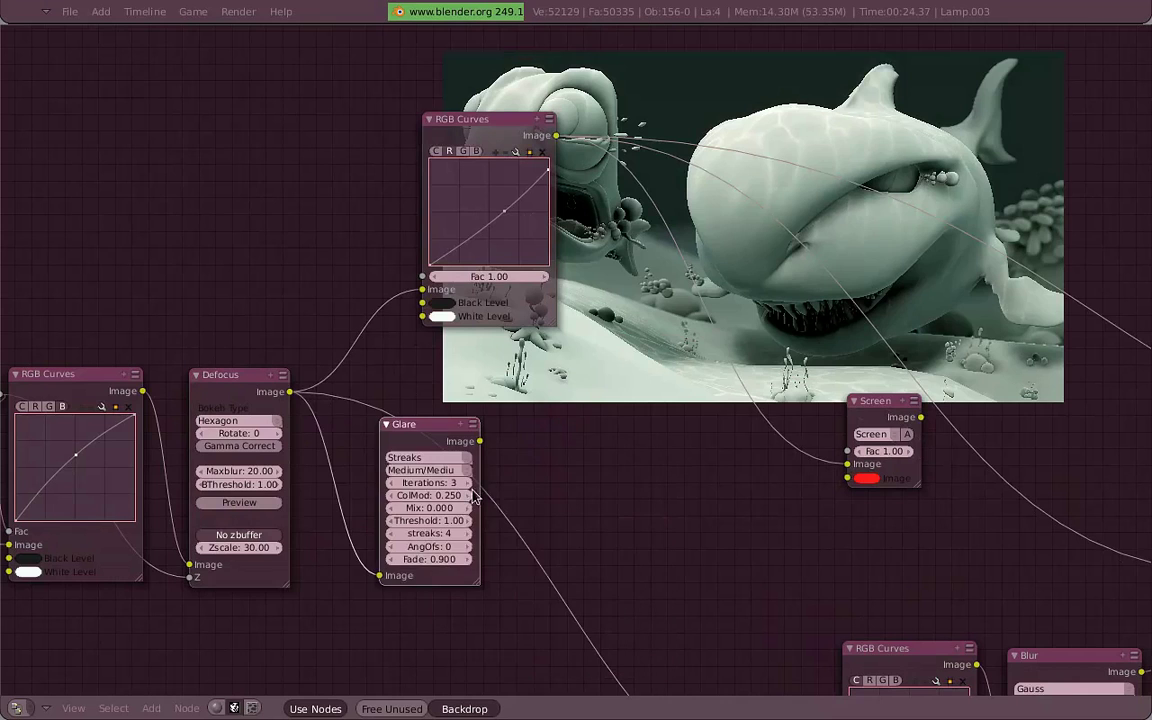
click(505, 448)
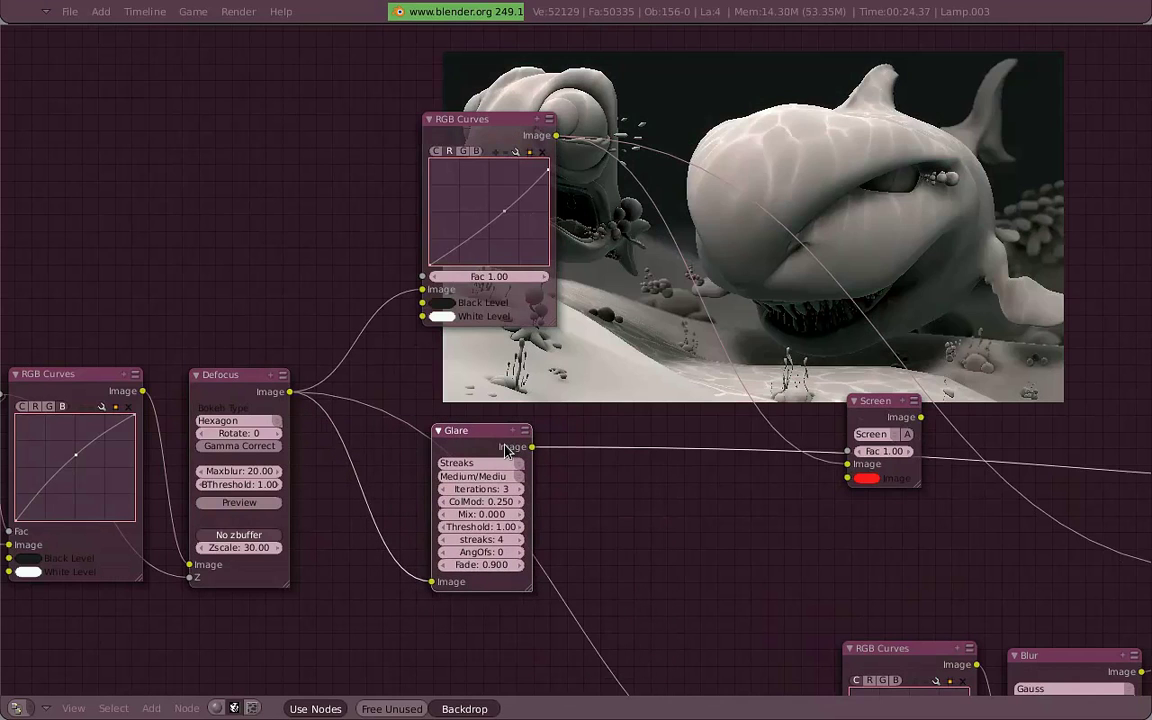
drag(480, 501, 440, 501)
drag(540, 503, 967, 495)
drag(537, 600, 600, 651)
Set the Glare Mix to 1.000 and adjust its threshold
drag(518, 457, 502, 449)
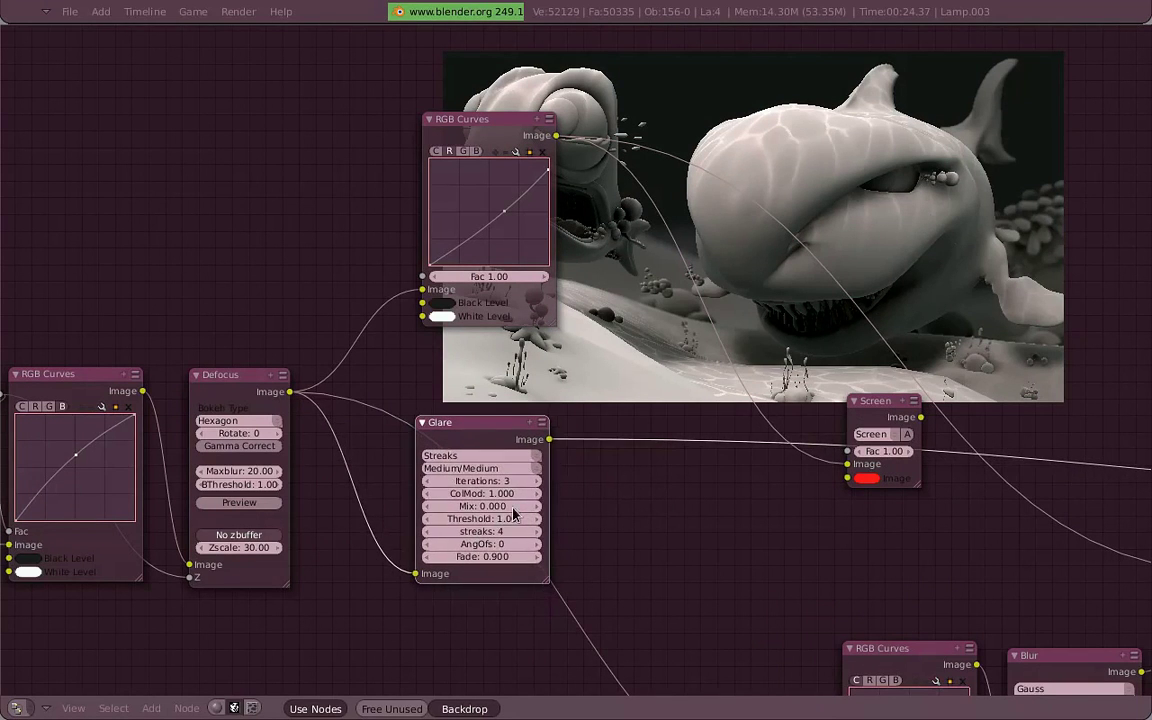
drag(514, 508, 843, 540)
mouse_move(762, 541)
mouse_down()
mouse_move(369, 515)
mouse_move(919, 517)
mouse_up()
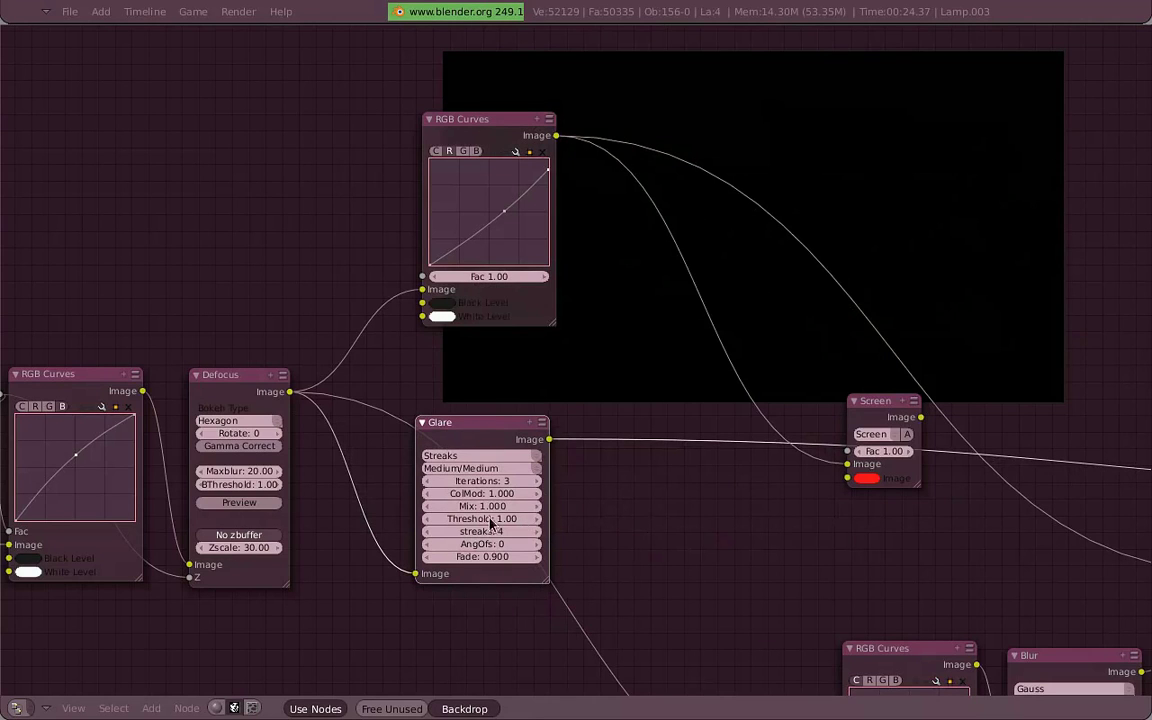
click(431, 519)
Collapse the upper RGB Curves node and set Glare threshold 0.15 and fade 0.990
drag(440, 519, 421, 527)
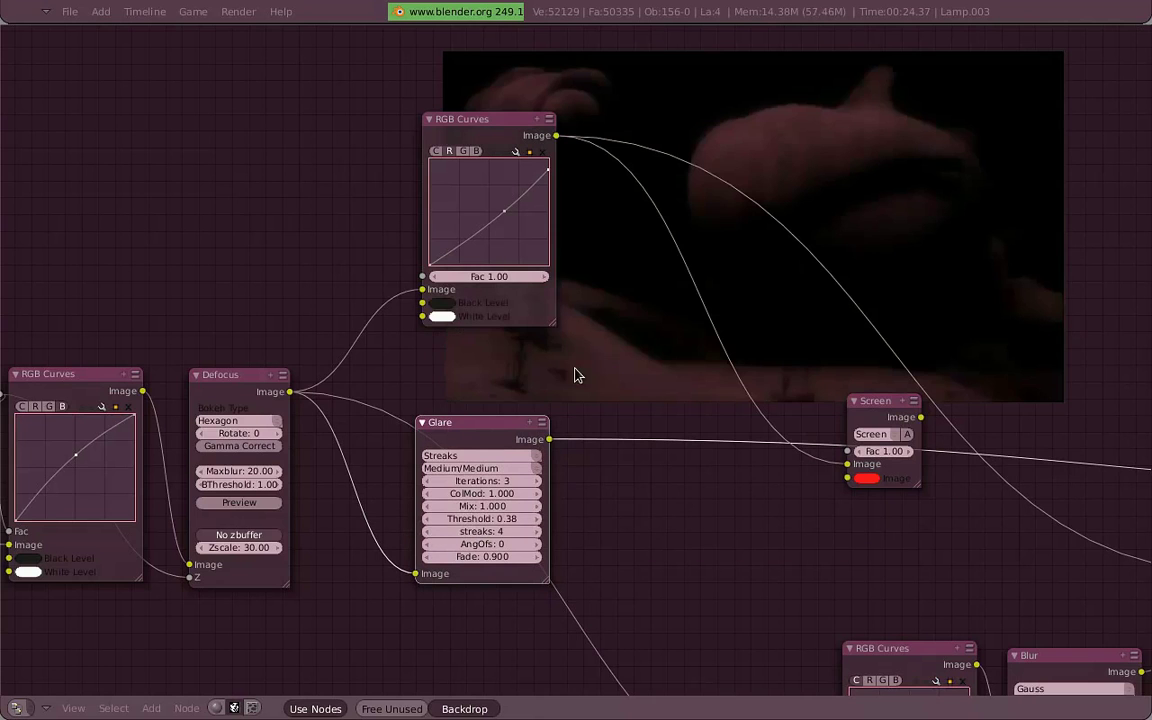
middle_drag(576, 373, 504, 381)
mouse_move(400, 207)
mouse_down()
mouse_move(386, 262)
mouse_move(390, 422)
mouse_up()
click(296, 232)
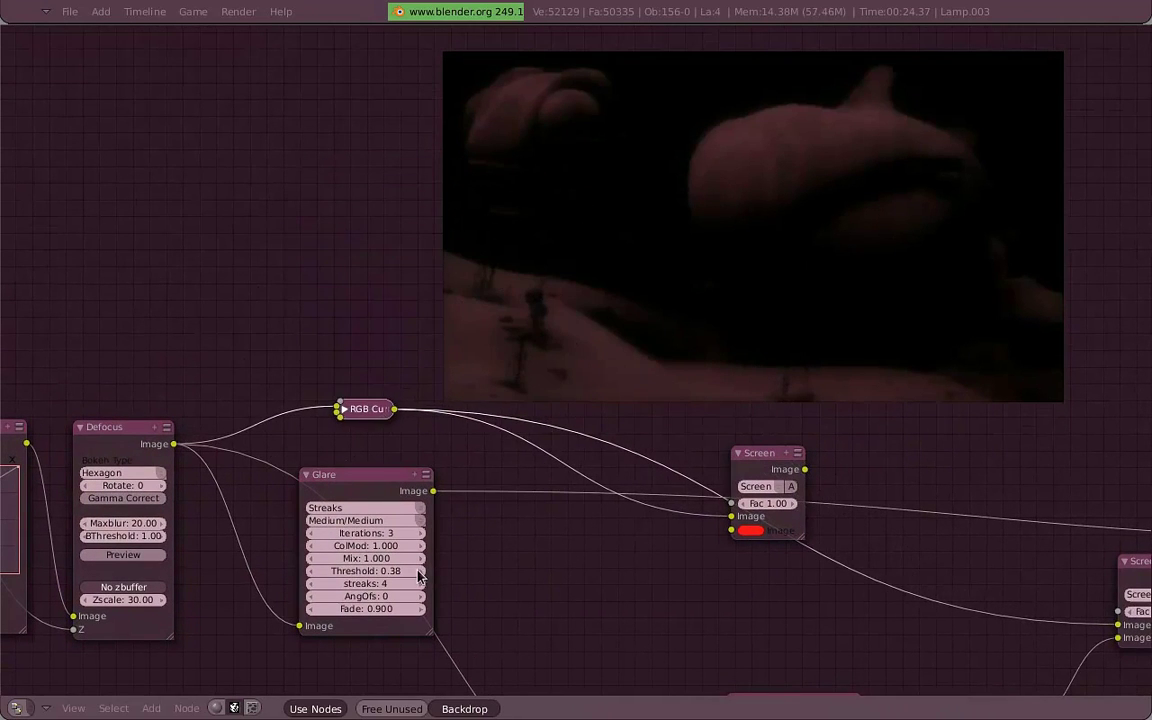
click(418, 571)
text(0.15)
key(Return)
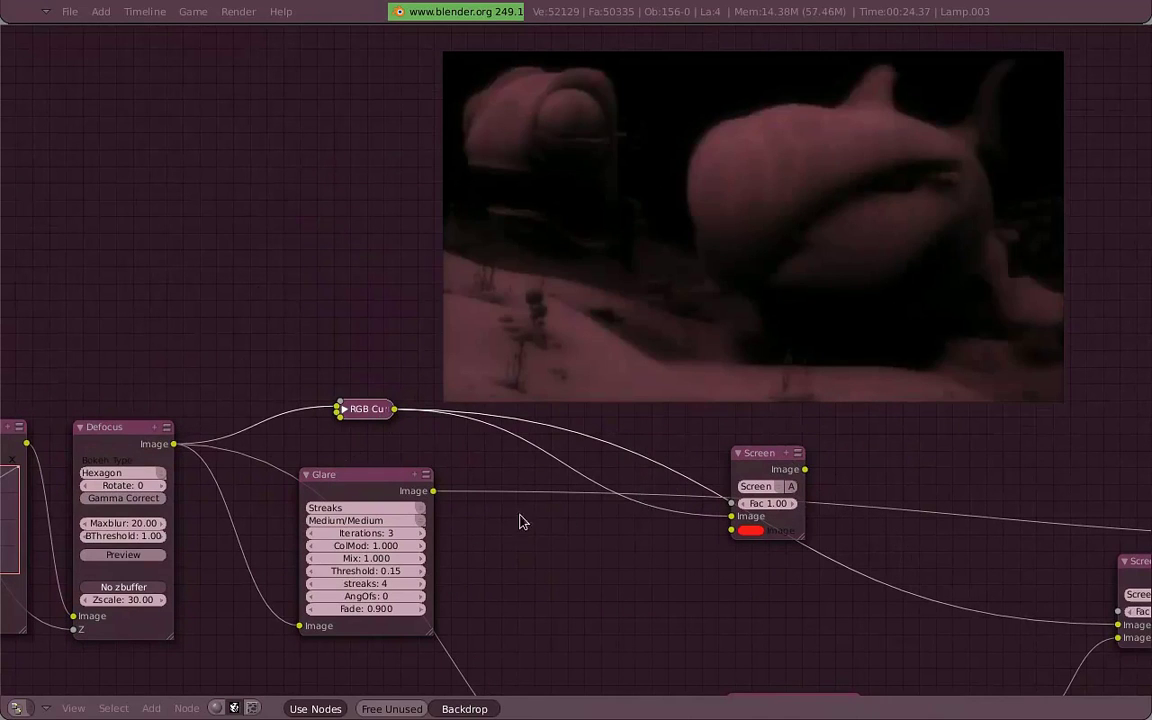
click(422, 509)
drag(410, 609, 560, 628)
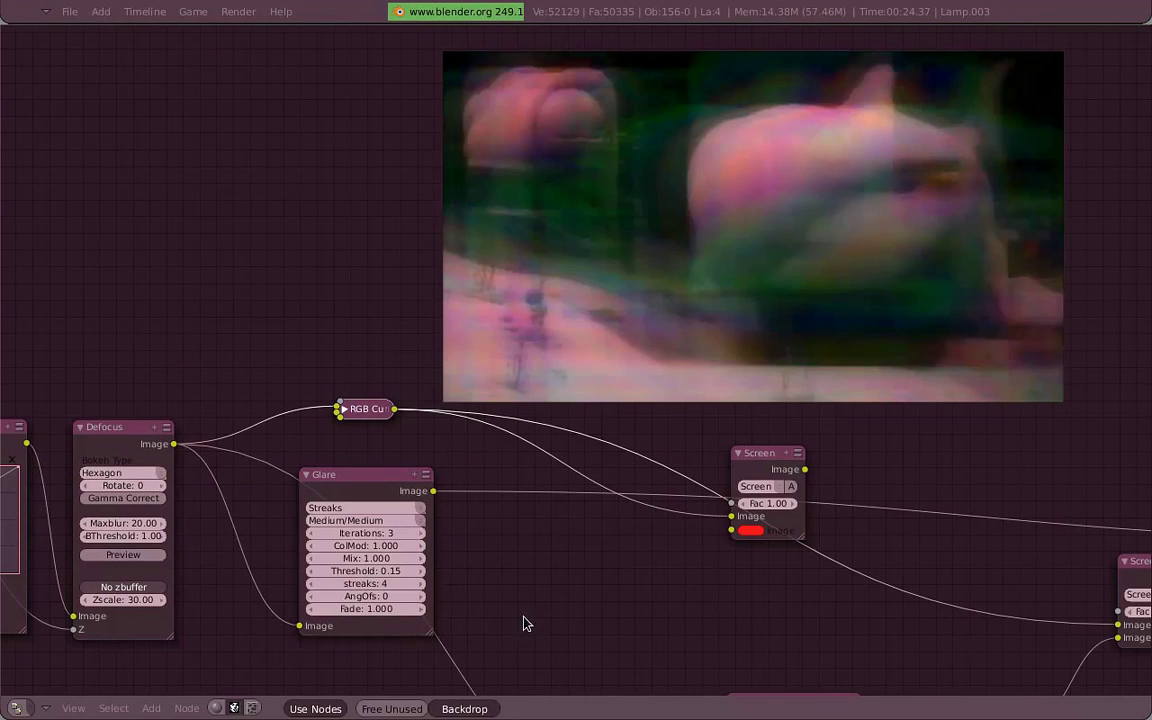
key(ctrl+z)
drag(415, 622, 422, 621)
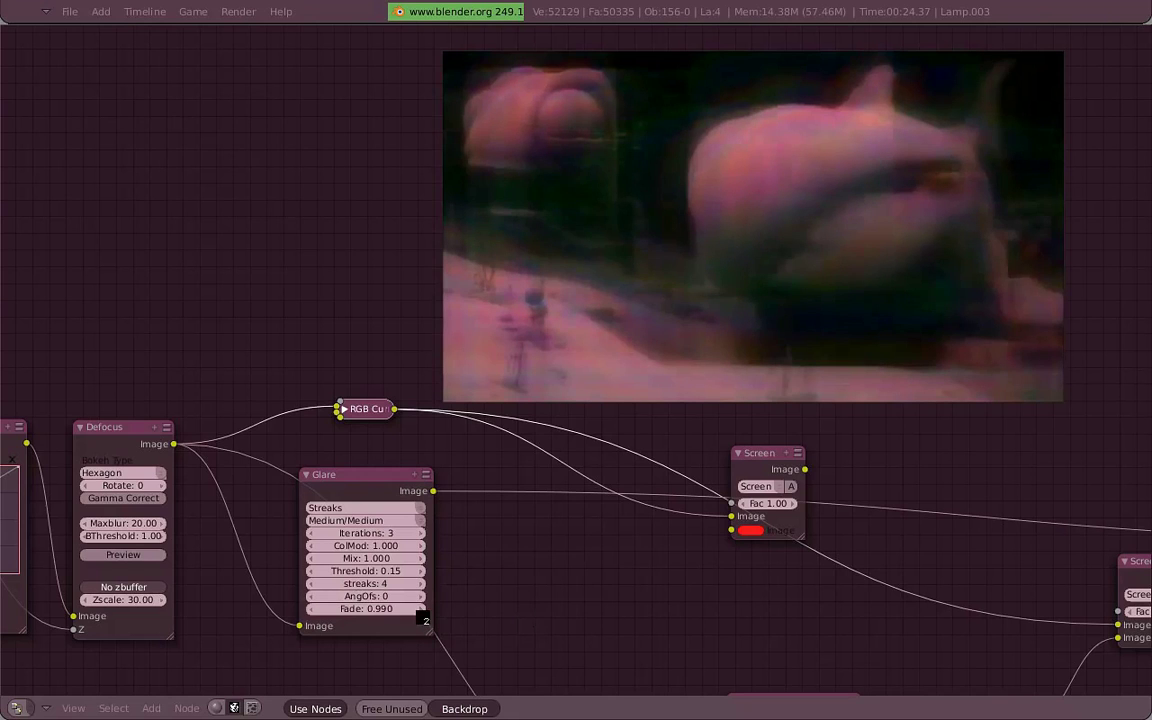
Switch the Screen mix node to Overlay and link the Glare output into it
drag(404, 483, 415, 480)
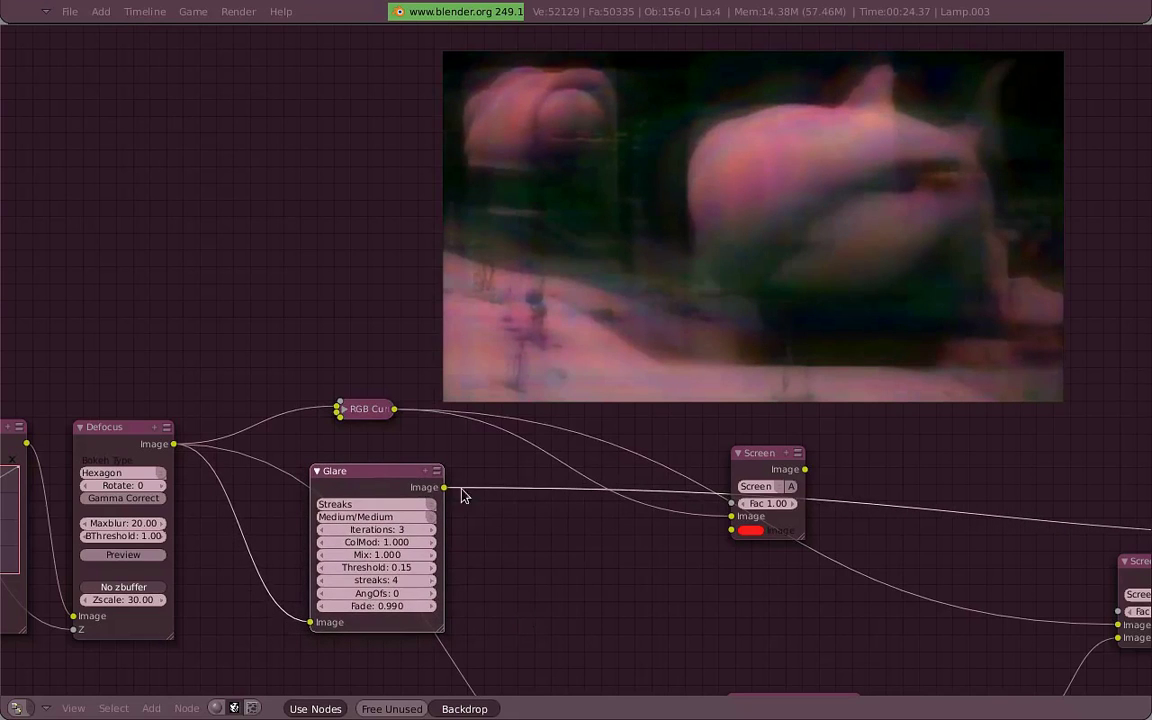
drag(785, 492, 651, 425)
click(651, 424)
click(645, 360)
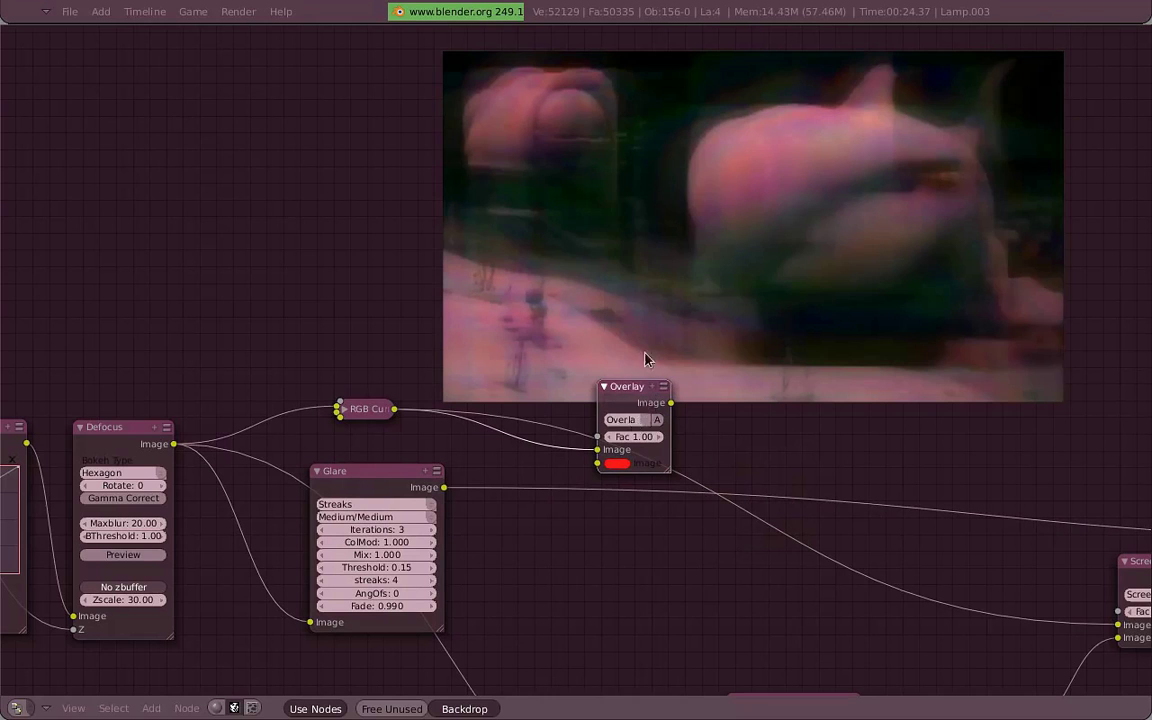
mouse_move(443, 487)
mouse_down()
mouse_move(599, 483)
mouse_move(597, 463)
mouse_move(640, 453)
mouse_move(880, 315)
mouse_up()
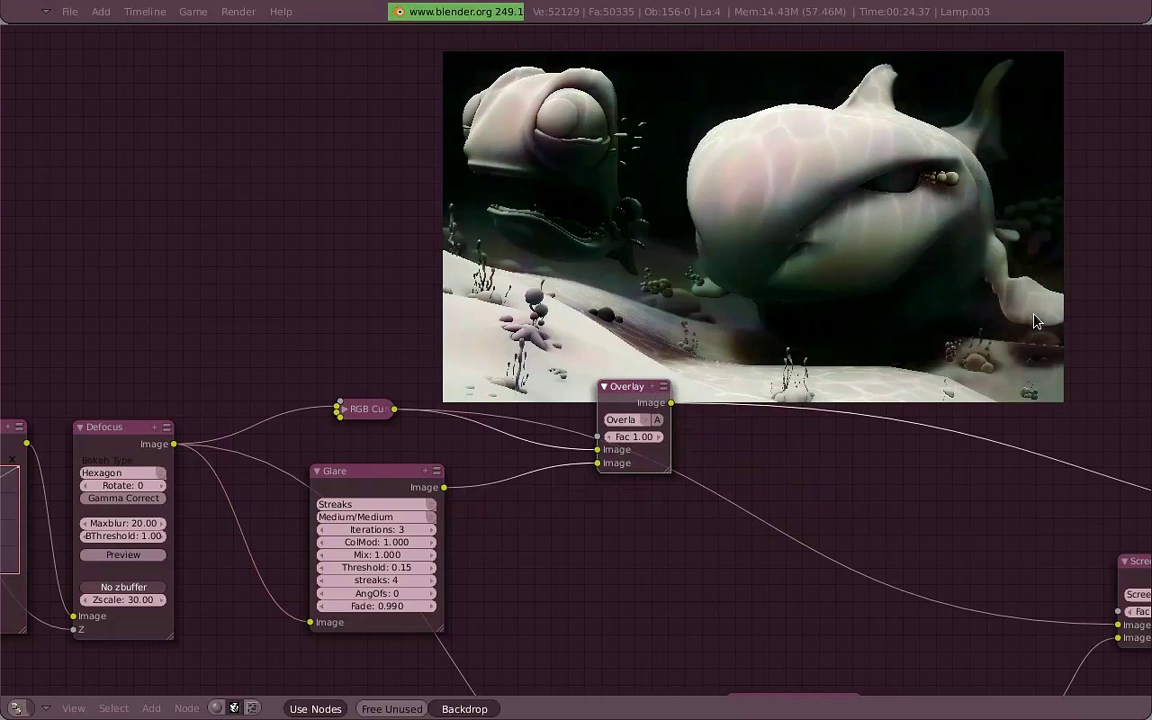
Set the Overlay factor to 0.70 and rearrange the Overlay and Glare nodes
click(630, 437)
text(0.1)
key(Return)
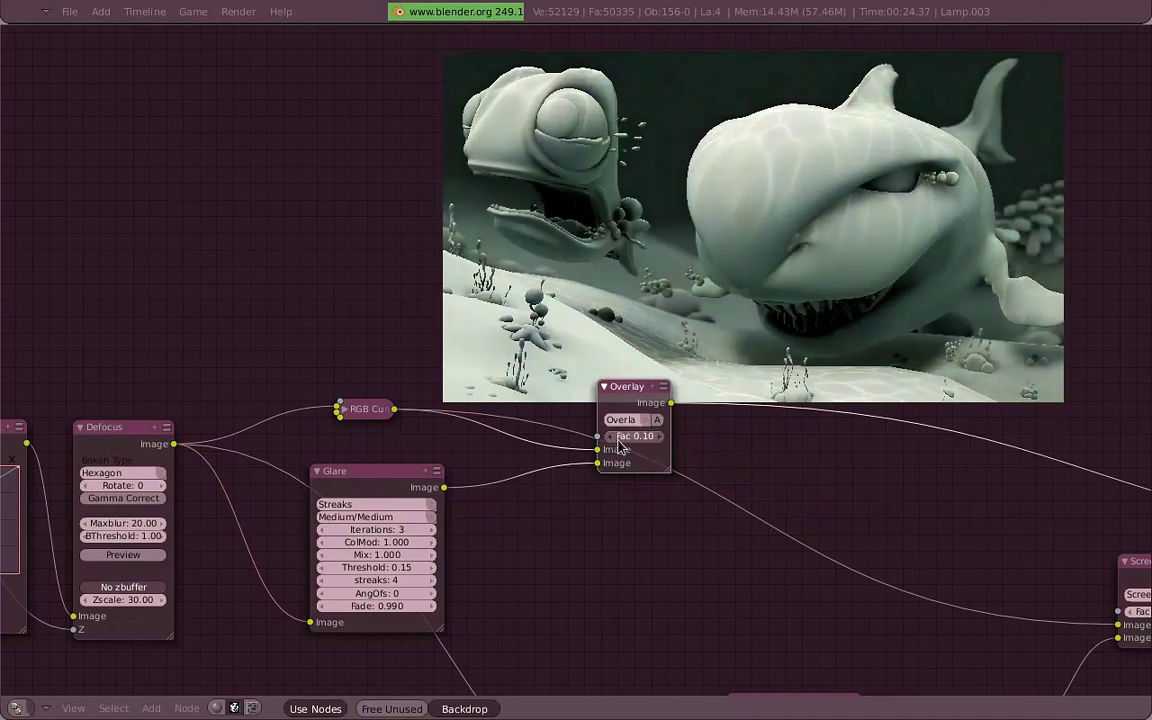
drag(618, 443, 688, 446)
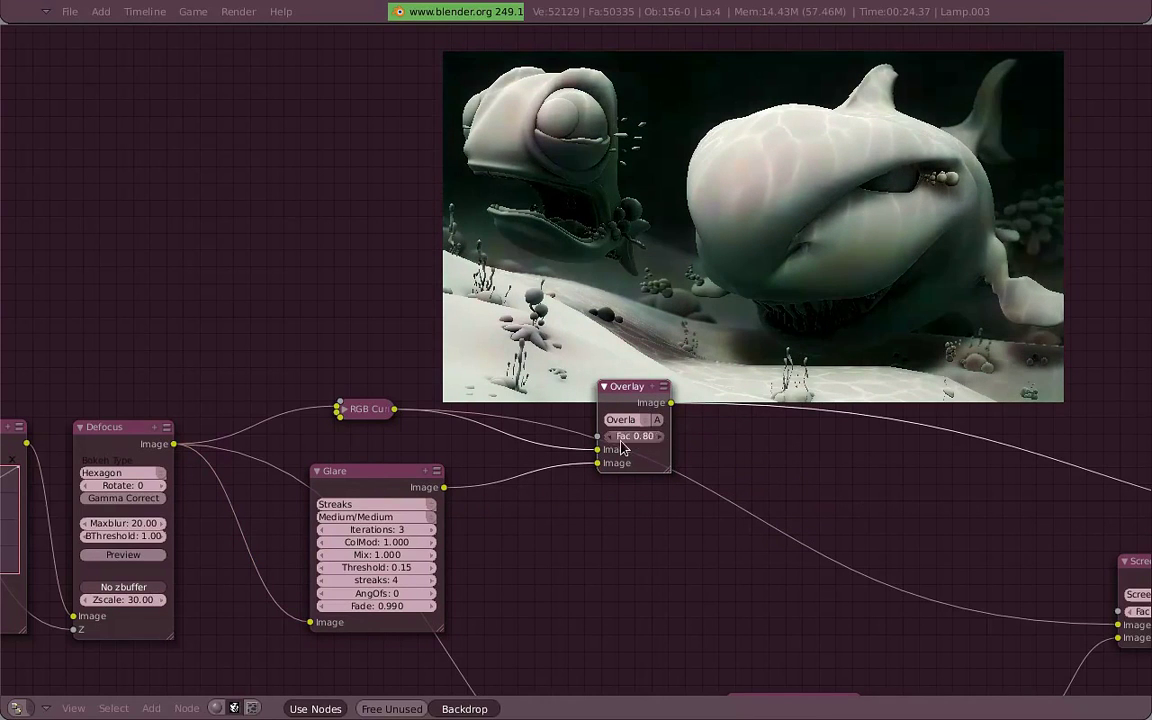
drag(628, 398, 786, 418)
drag(340, 471, 550, 486)
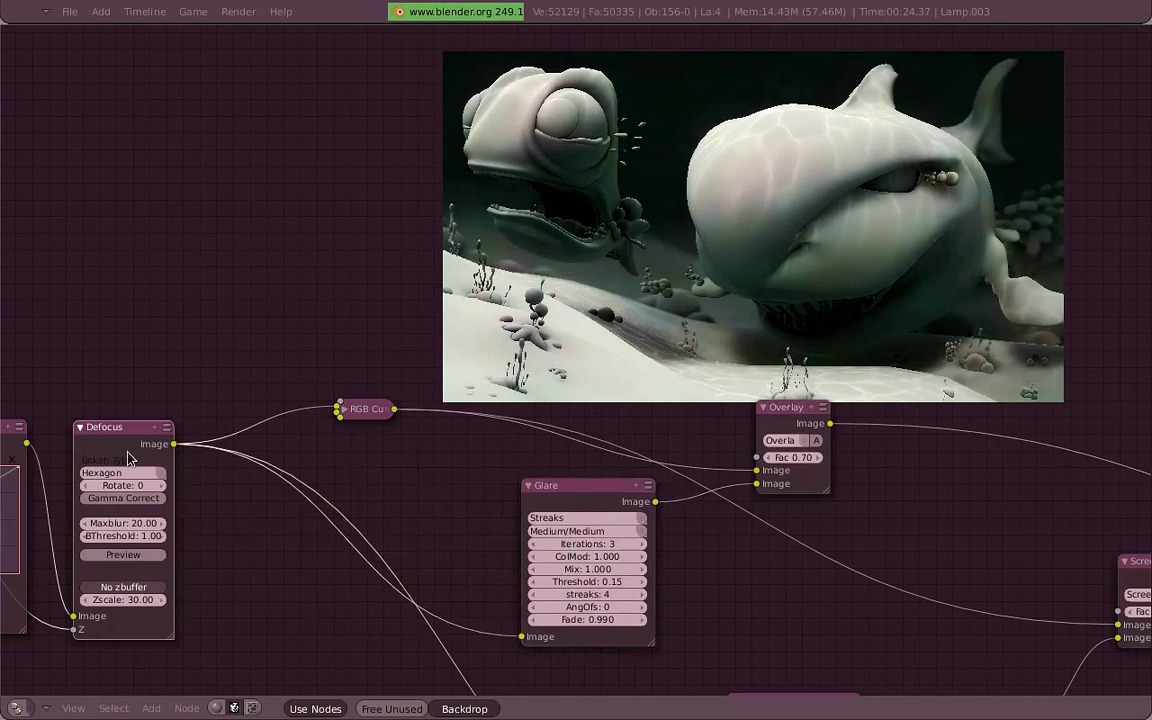
key(space)
Add an RGB Curves node below Defocus and route it into the Glare input
click(427, 505)
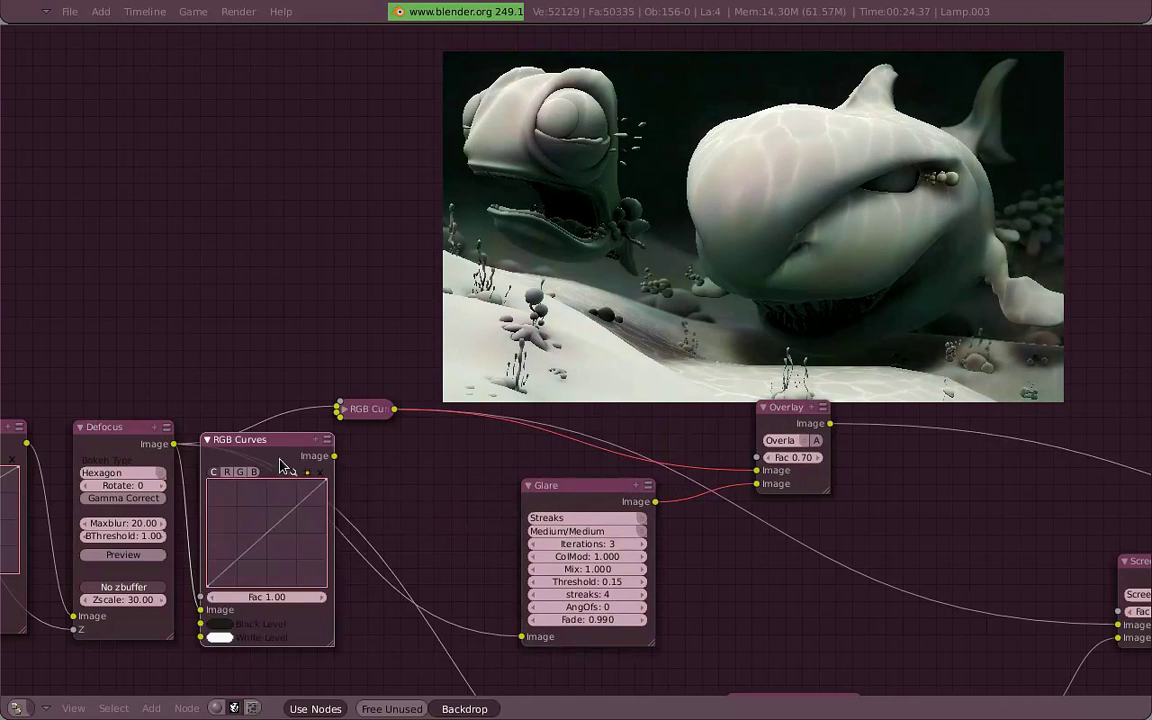
click(332, 443)
drag(395, 478, 521, 636)
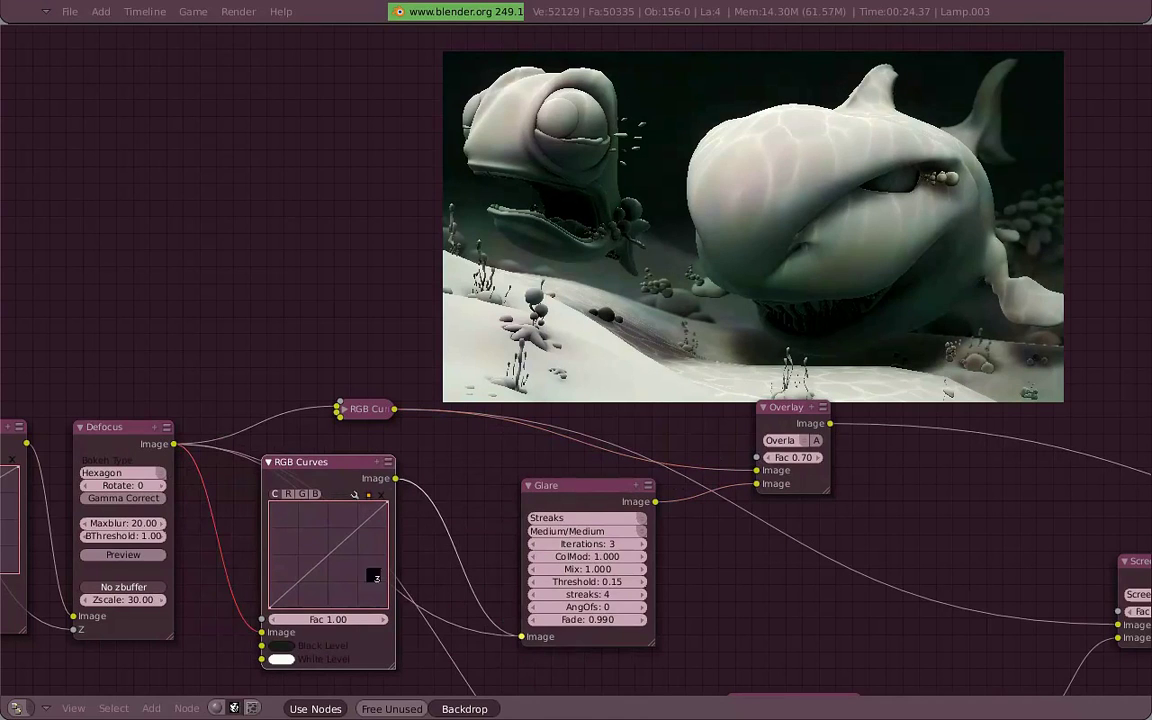
click(591, 458)
Raise the combined curve and adjust its black point to brighten the image
drag(340, 557, 332, 545)
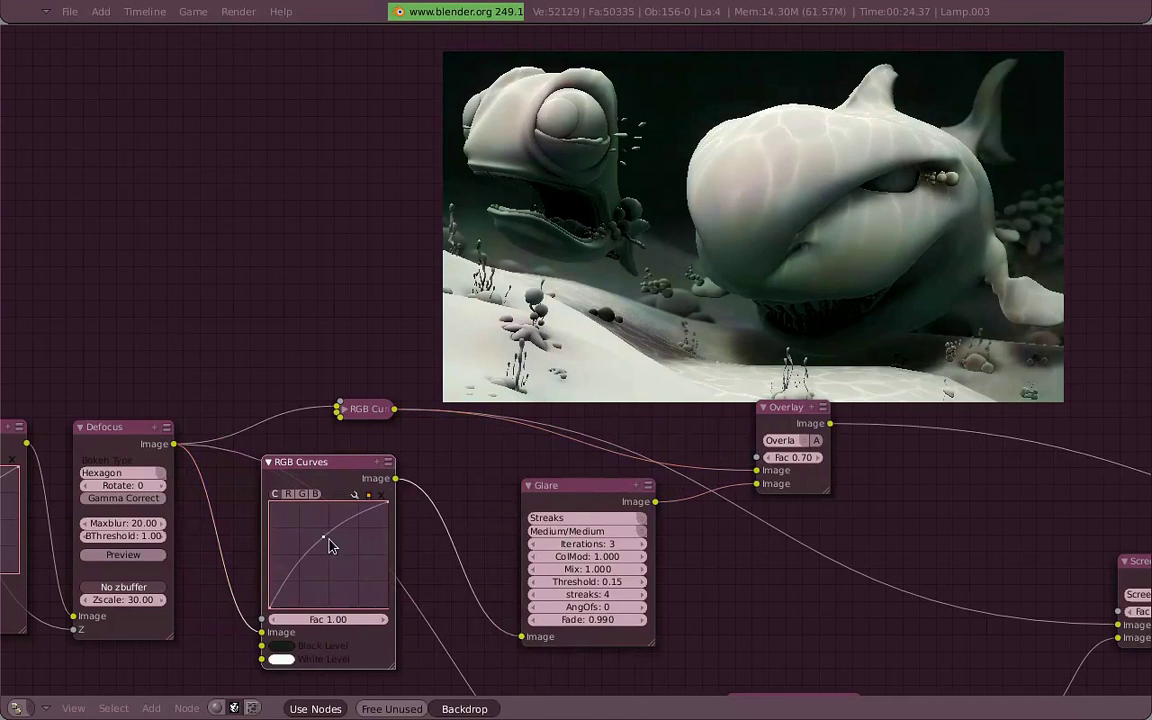
ctrl+shift+click(353, 487)
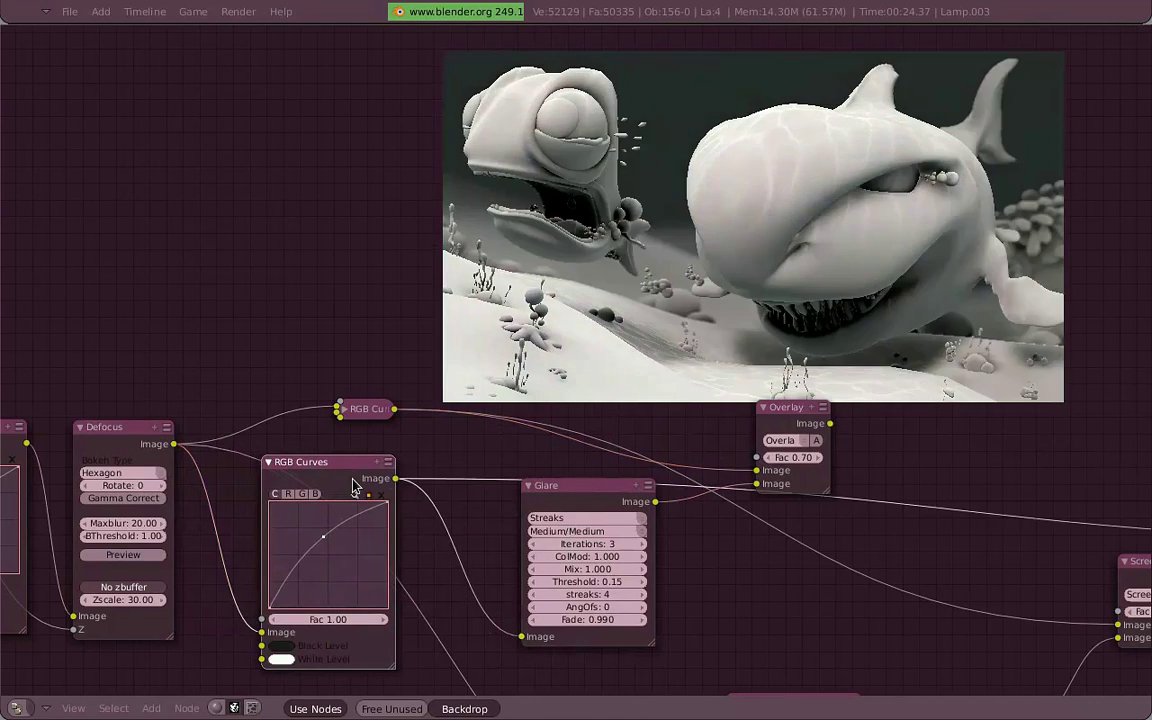
ctrl+shift+click(560, 497)
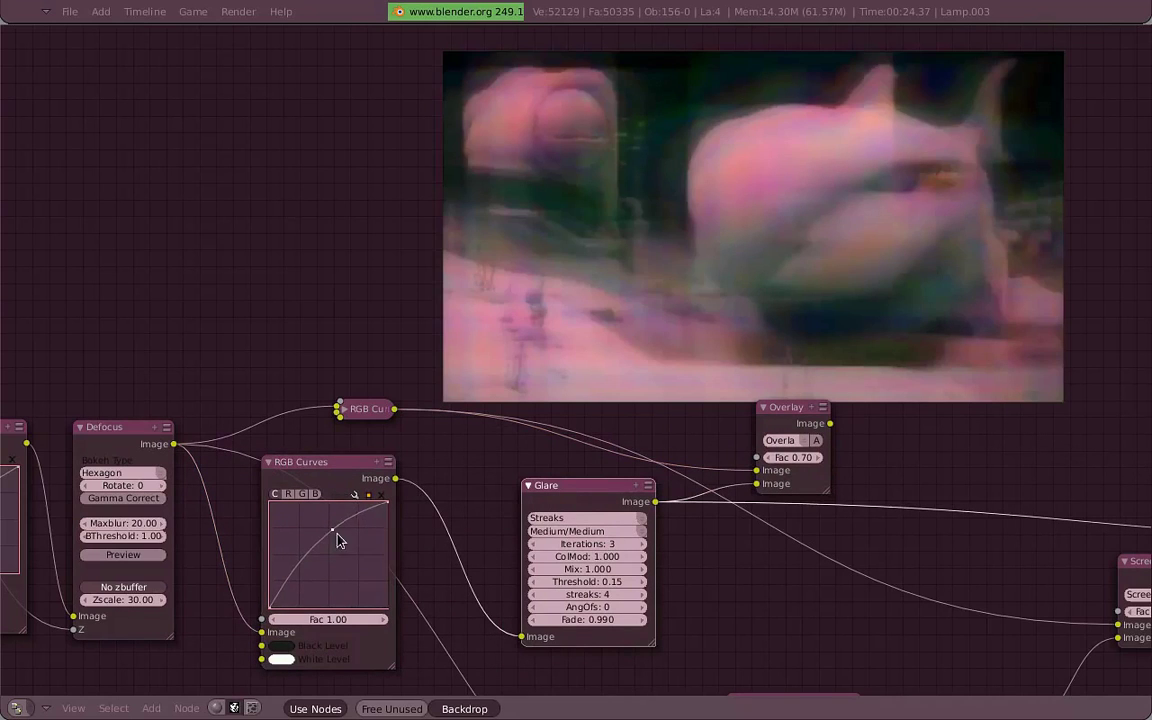
drag(323, 537, 333, 515)
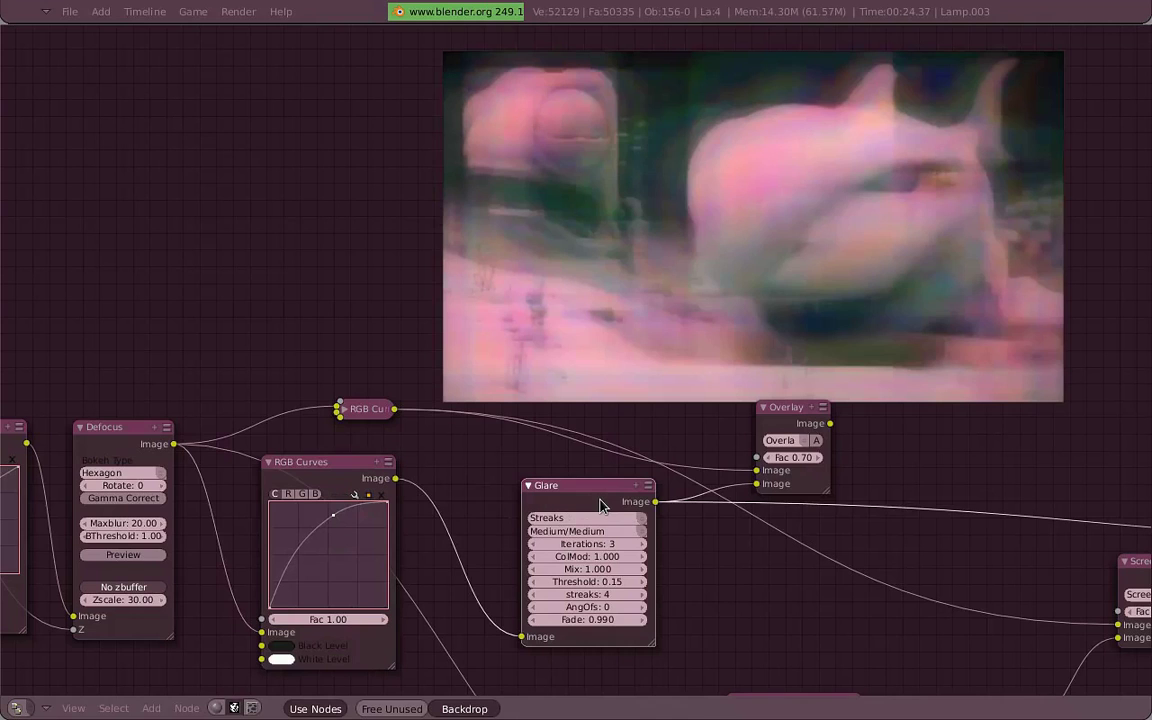
drag(270, 606, 274, 607)
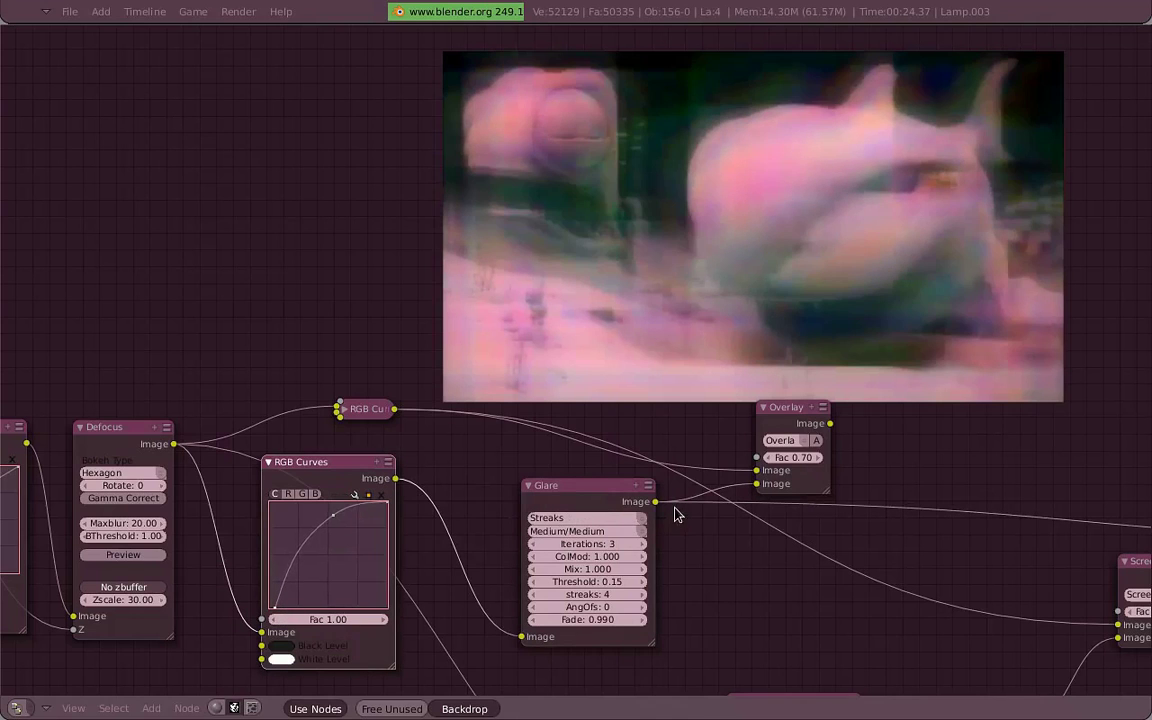
Tint the image by pulling down the blue curve and lifting the green curve
click(315, 494)
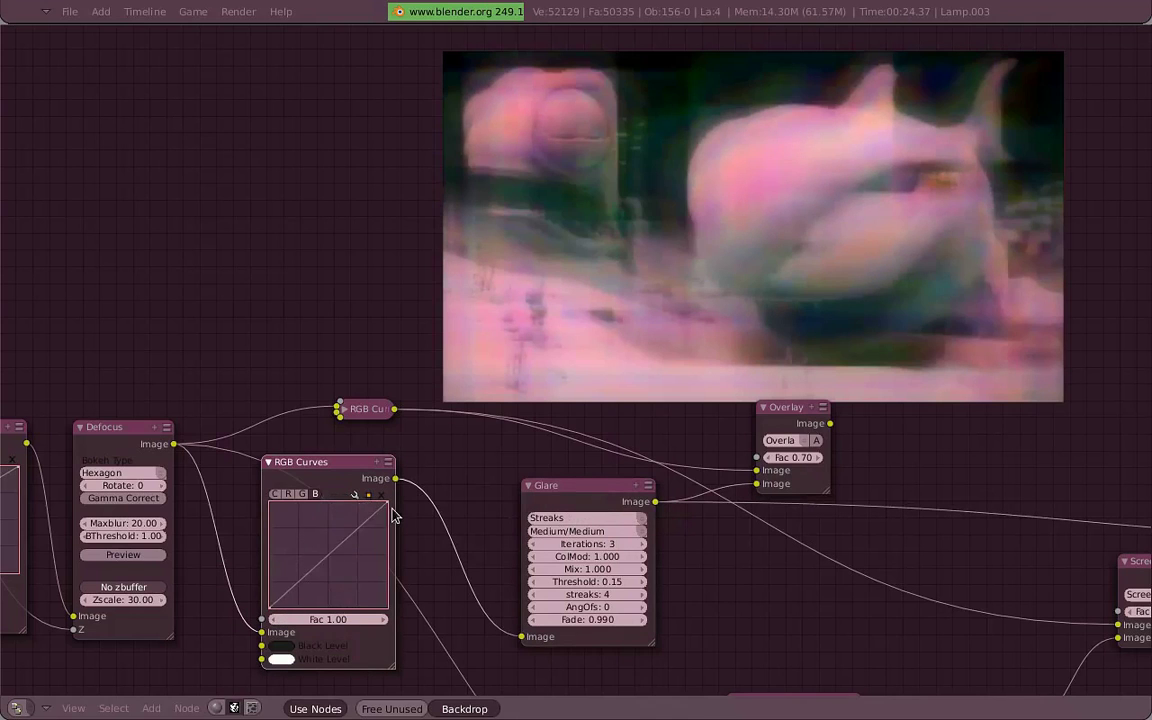
drag(387, 504, 409, 546)
click(288, 494)
click(330, 546)
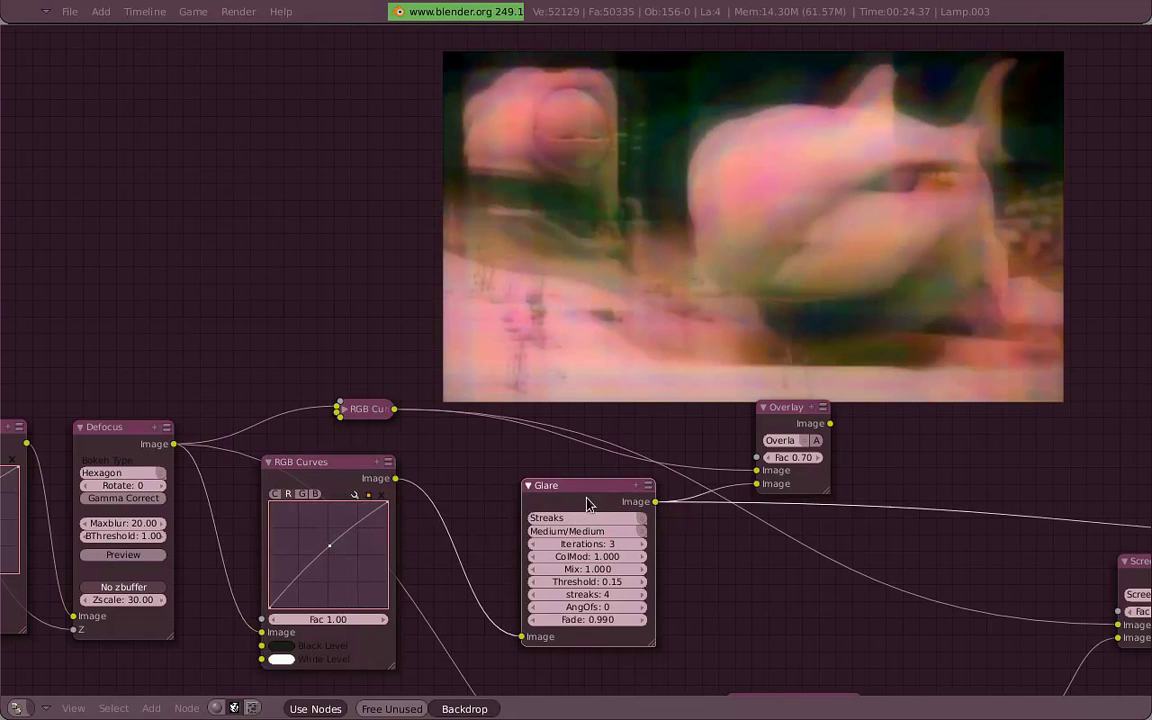
click(790, 407)
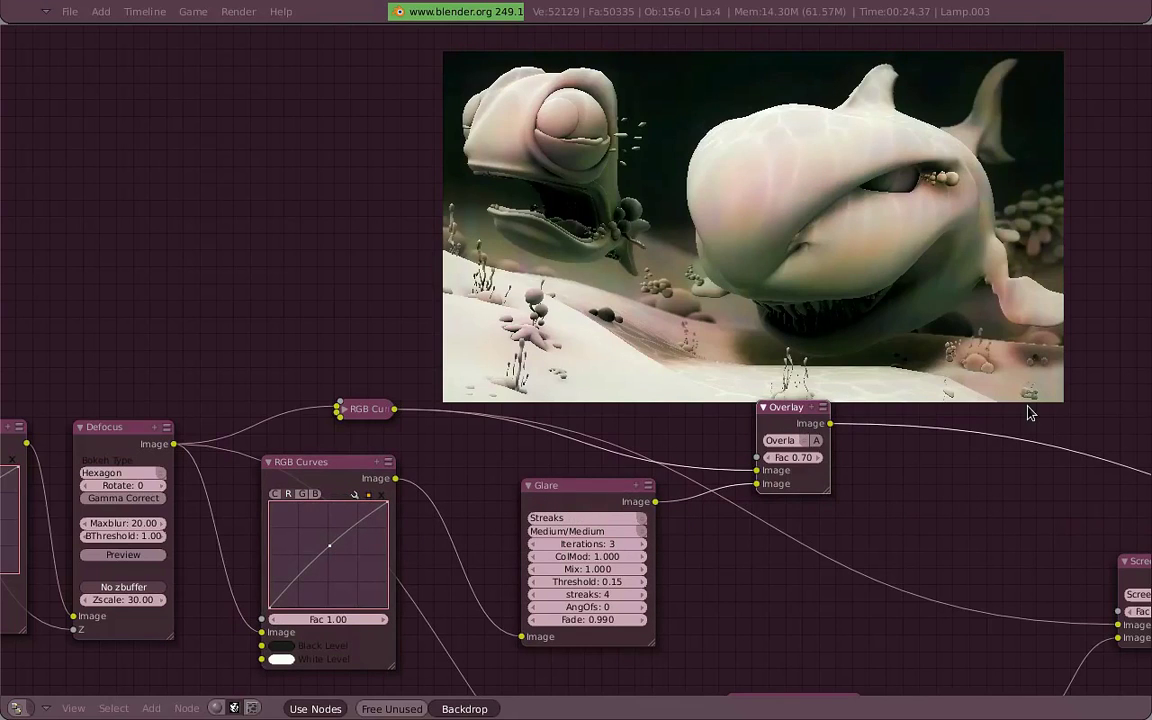
click(302, 494)
mouse_move(344, 543)
mouse_down()
mouse_move(349, 522)
mouse_move(367, 545)
mouse_up()
click(315, 494)
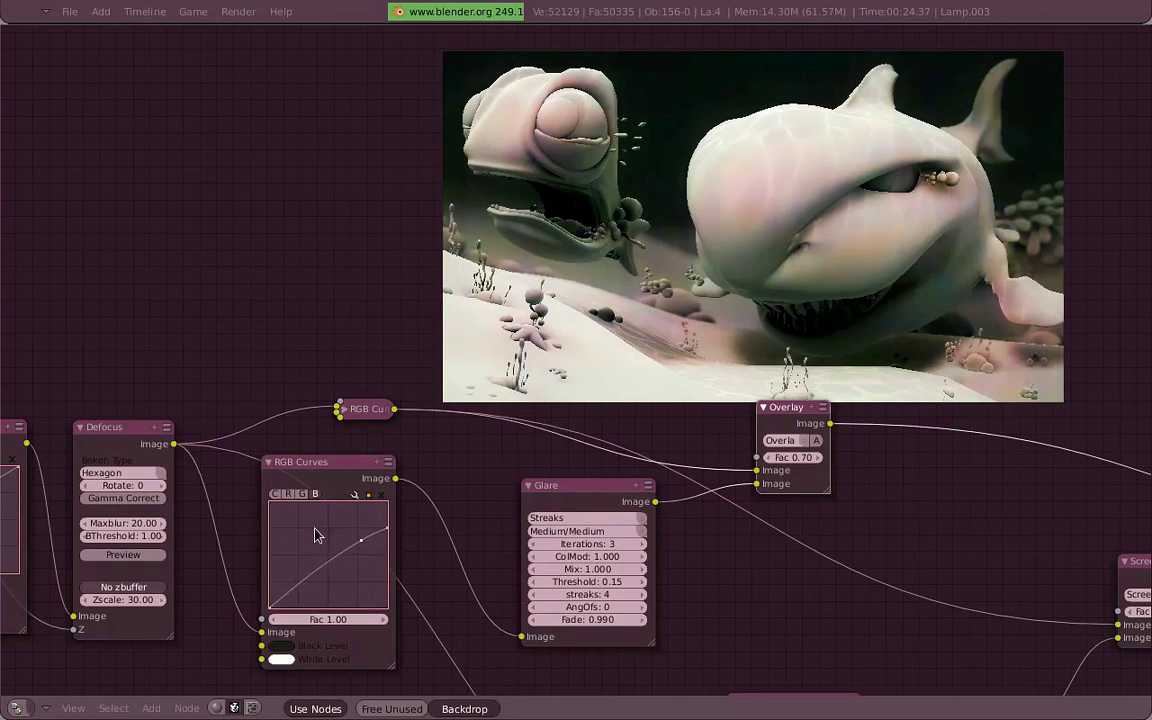
click(302, 494)
mouse_move(338, 556)
mouse_down()
mouse_move(343, 536)
mouse_move(348, 545)
mouse_move(310, 568)
mouse_up()
click(275, 493)
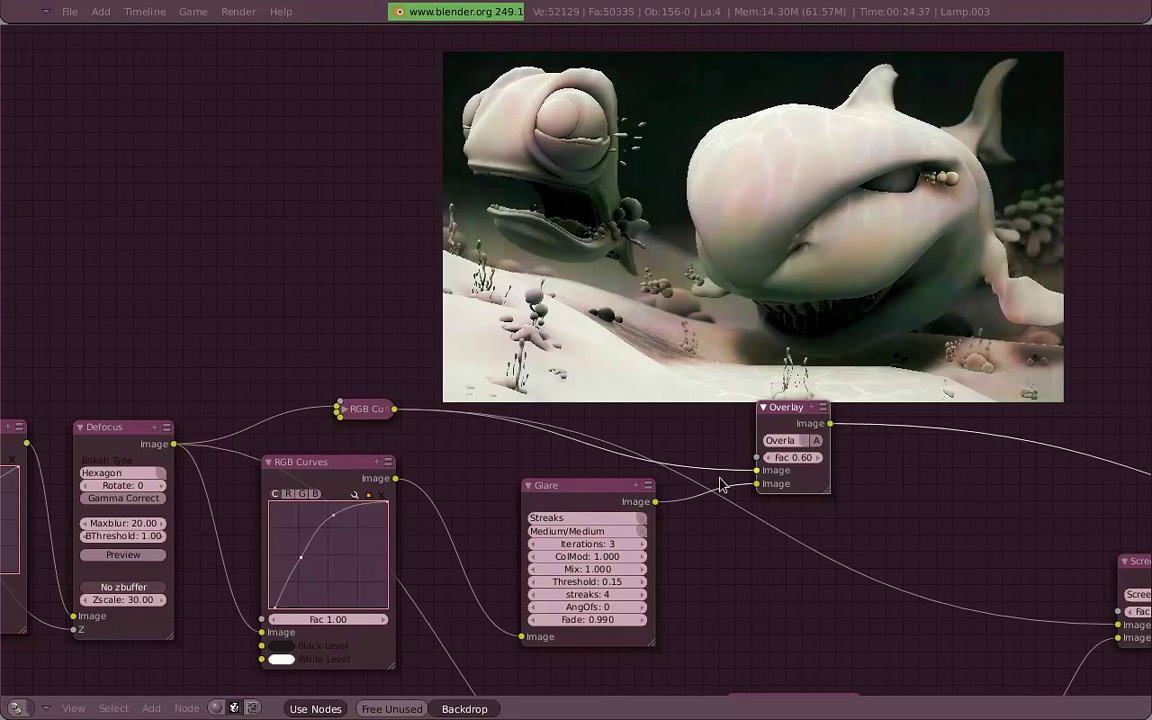
Set the Glare node to 4 iterations and 5 streaks, previewing the Overlay result
click(641, 543)
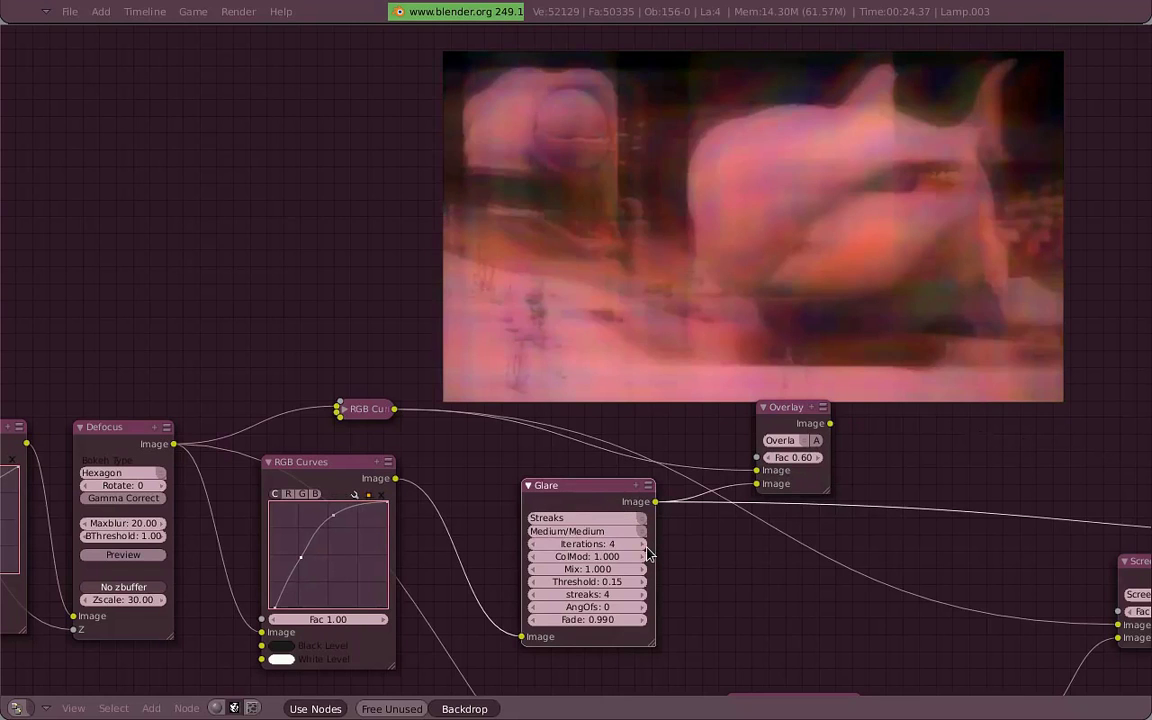
click(566, 544)
text(2)
key(Return)
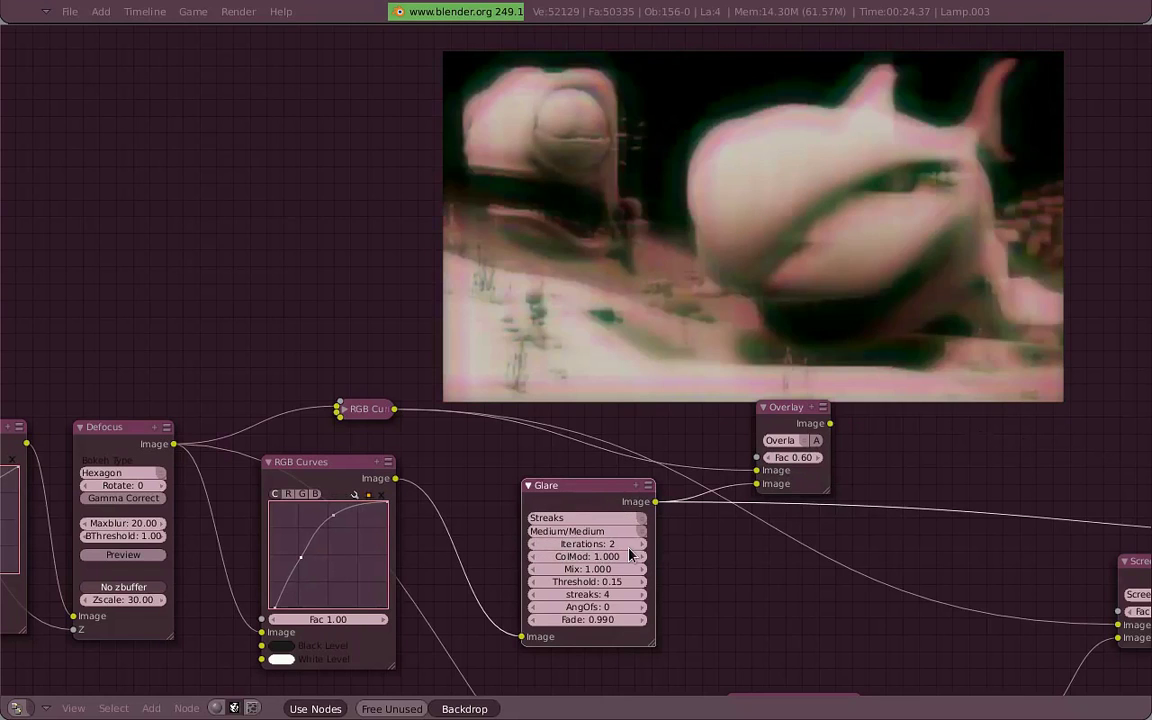
mouse_move(641, 549)
mouse_down()
mouse_move(681, 540)
mouse_move(691, 555)
mouse_up()
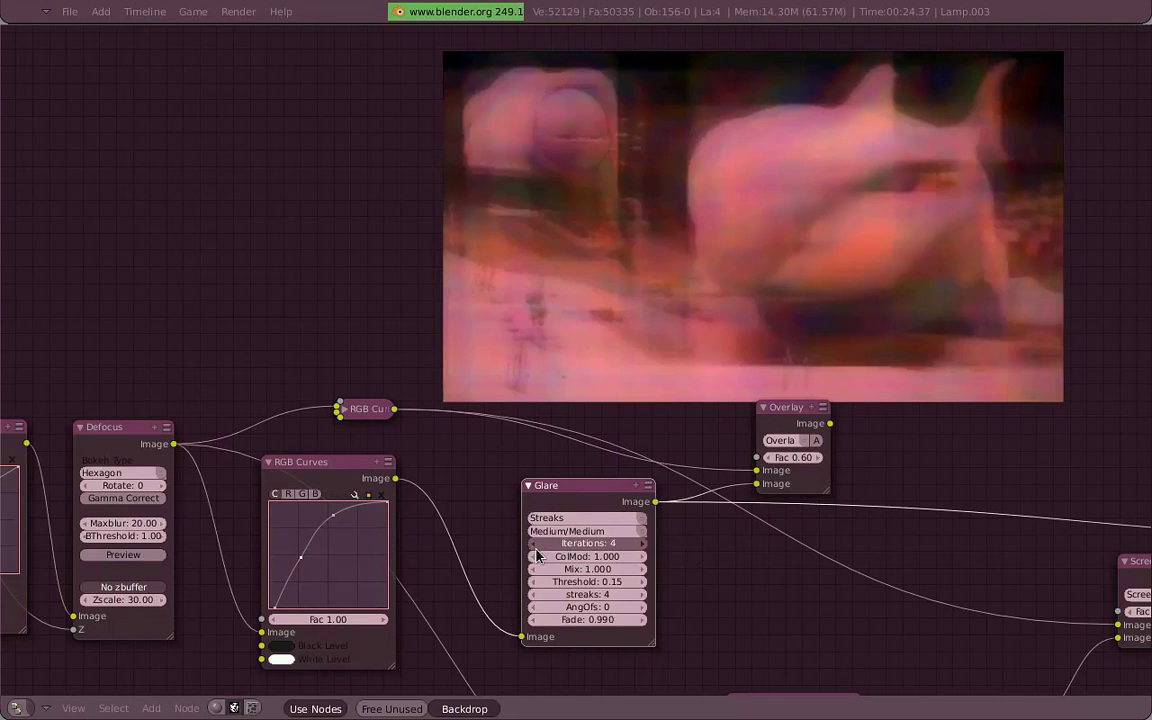
click(533, 544)
click(642, 595)
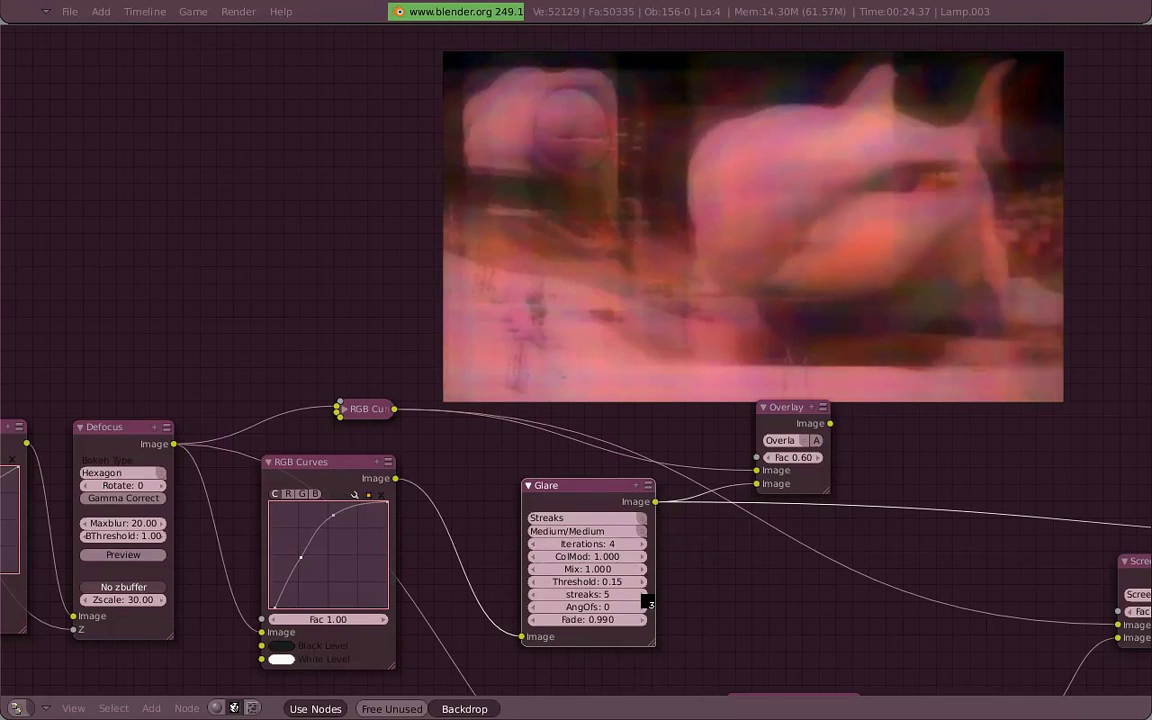
click(643, 595)
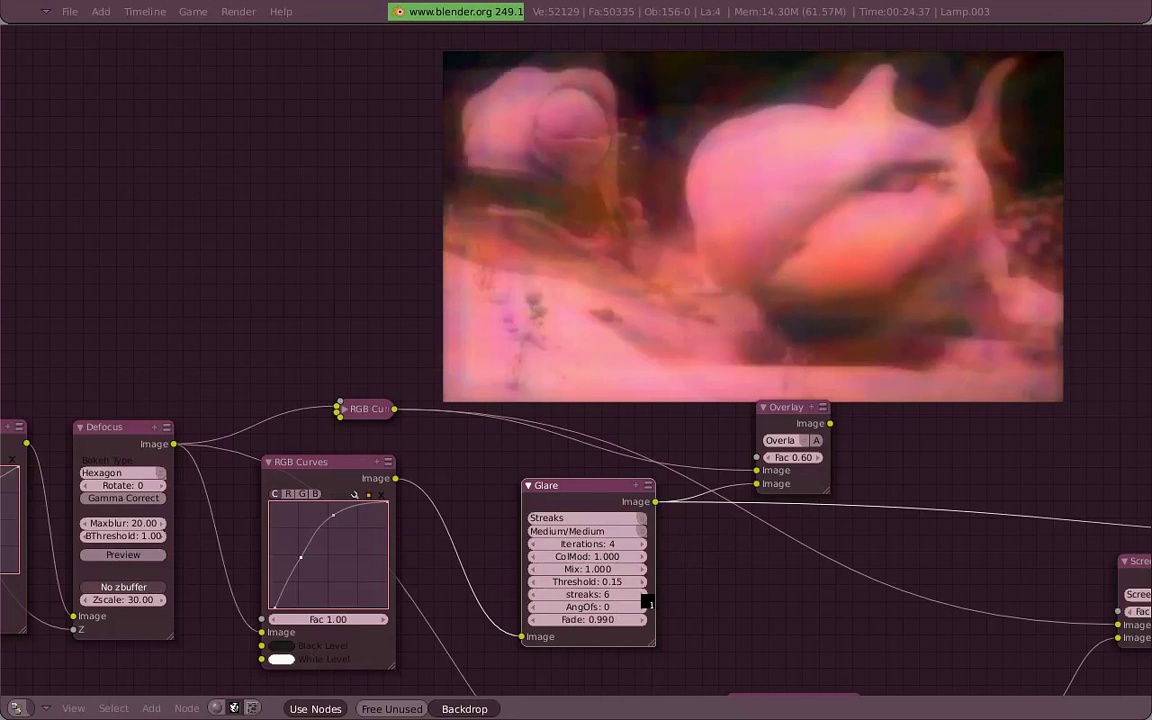
ctrl+shift+click(788, 433)
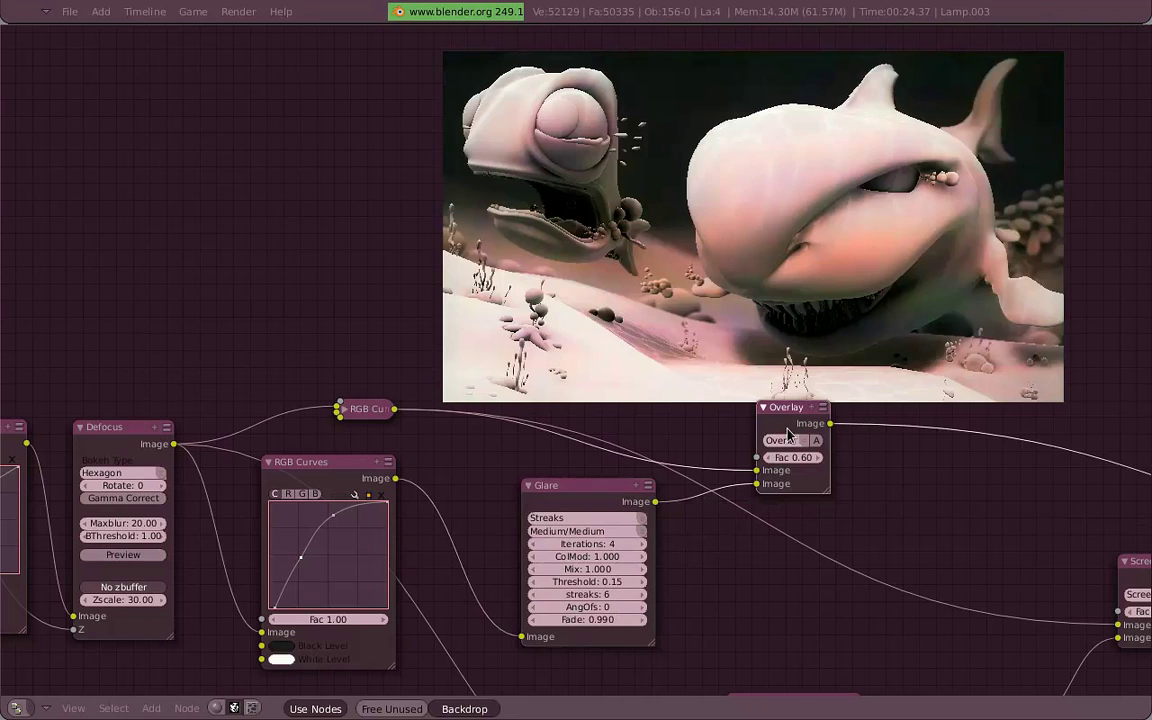
click(536, 596)
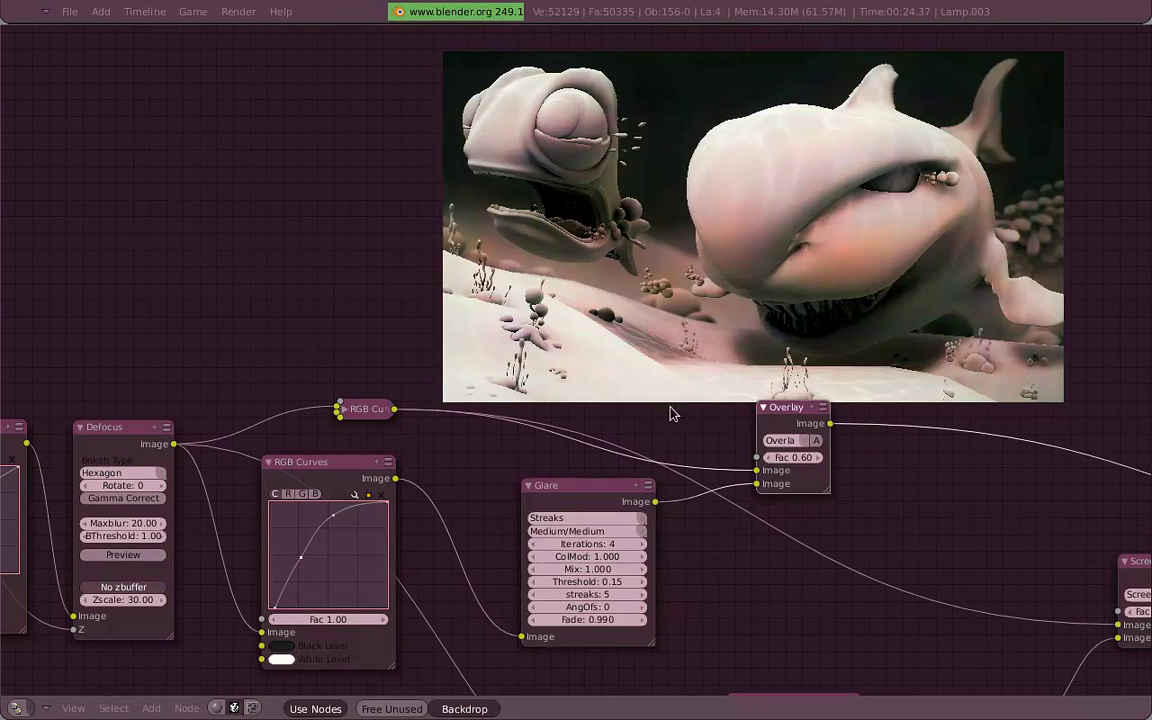
Collapse the lower RGB Curves and Glare nodes and line them up before Overlay
scroll(969, 432, down, 2)
middle_drag(908, 470, 593, 484)
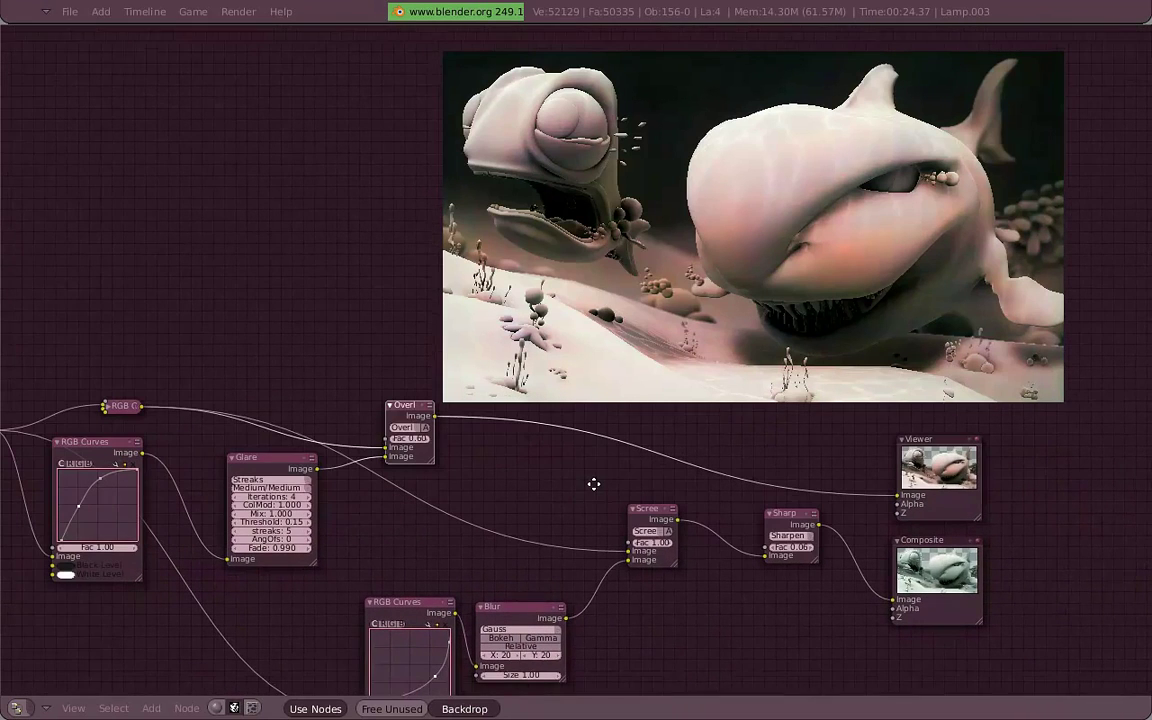
drag(405, 405, 370, 404)
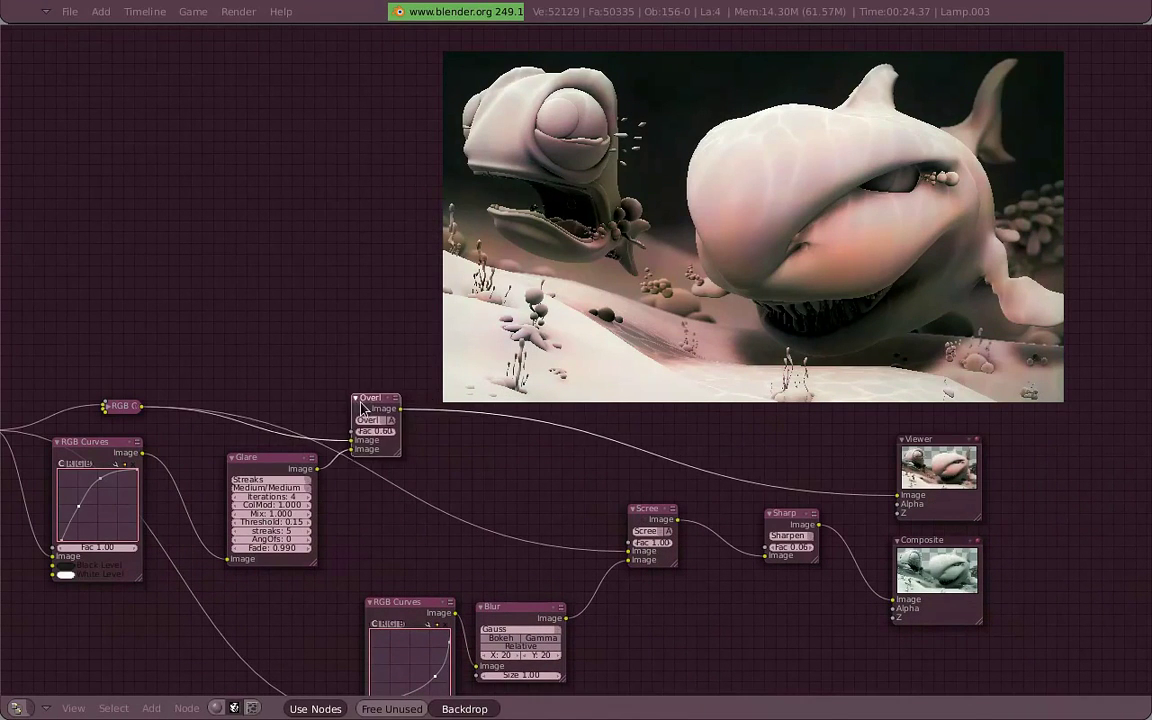
drag(260, 458, 190, 462)
middle_drag(245, 482, 530, 478)
scroll(530, 478, up, 2)
click(318, 476)
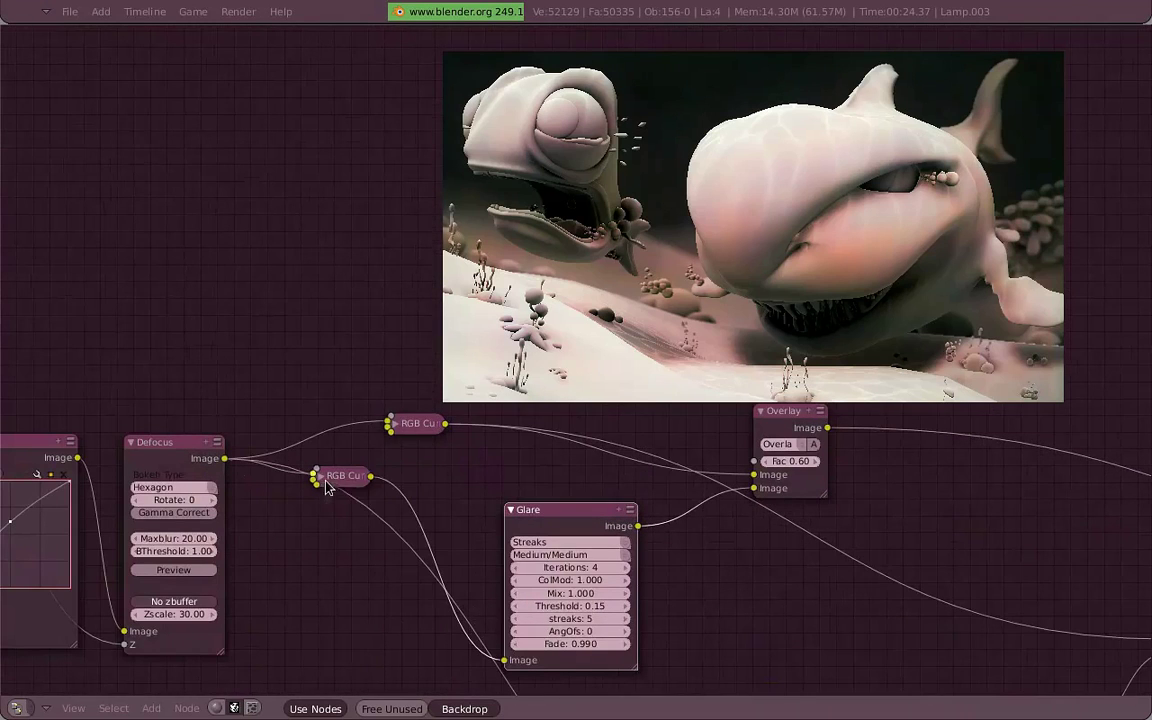
drag(415, 421, 335, 424)
click(511, 510)
drag(545, 512, 448, 486)
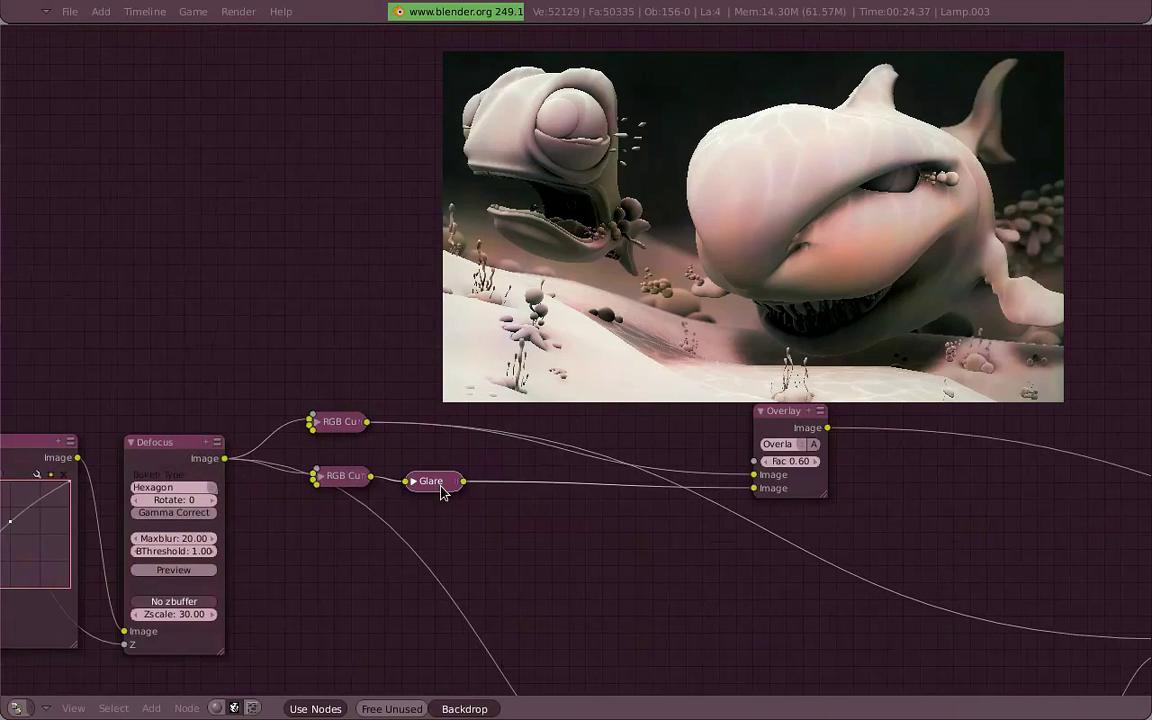
drag(815, 433, 595, 426)
Link the Overlay output into Screen's first Image input with Screen factor 1.00
scroll(887, 437, down, 2)
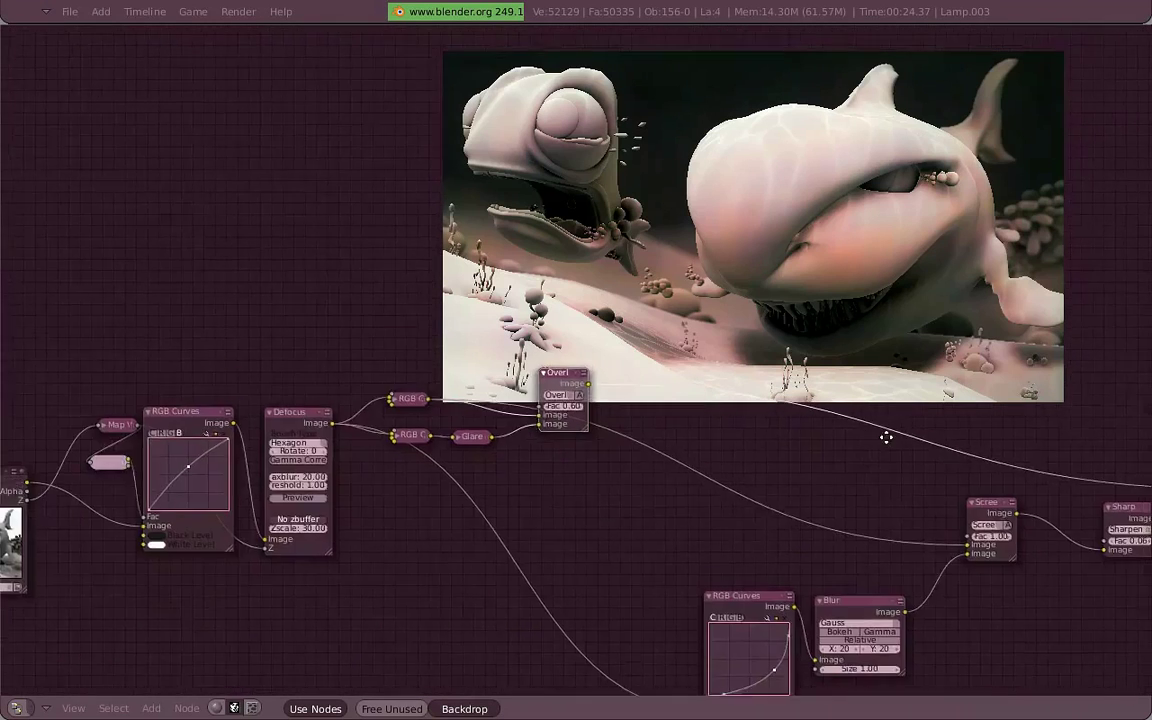
middle_drag(887, 437, 676, 437)
scroll(793, 495, up, 1)
click(793, 495)
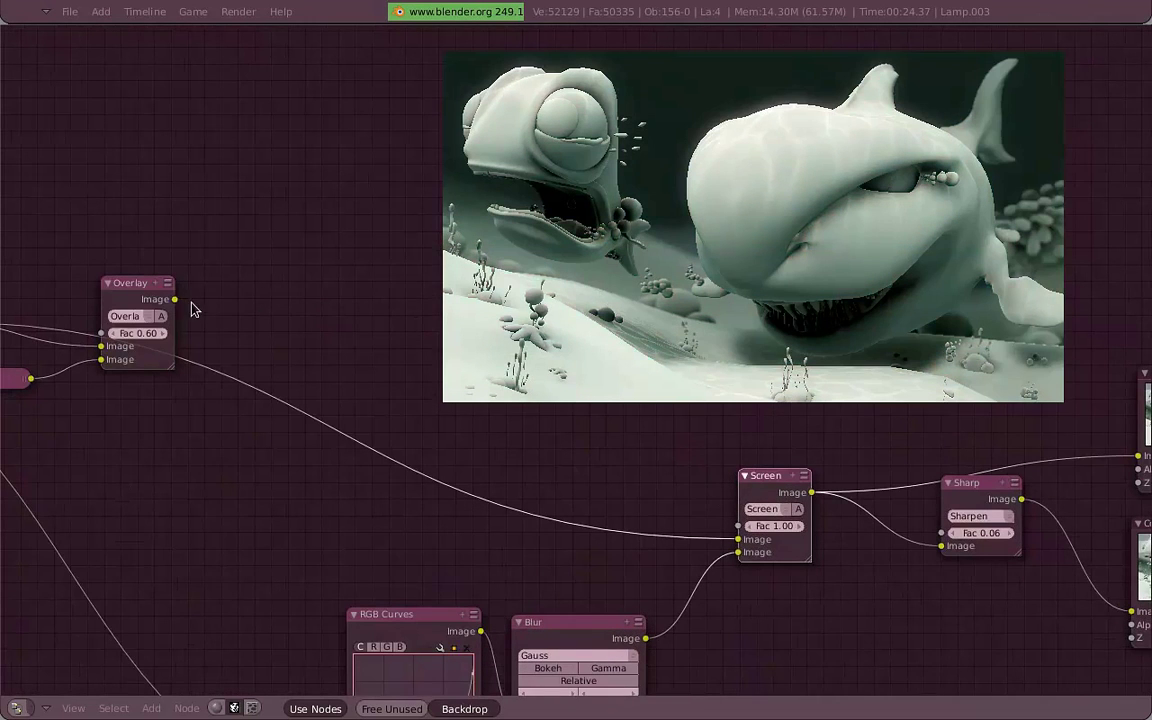
drag(175, 299, 738, 540)
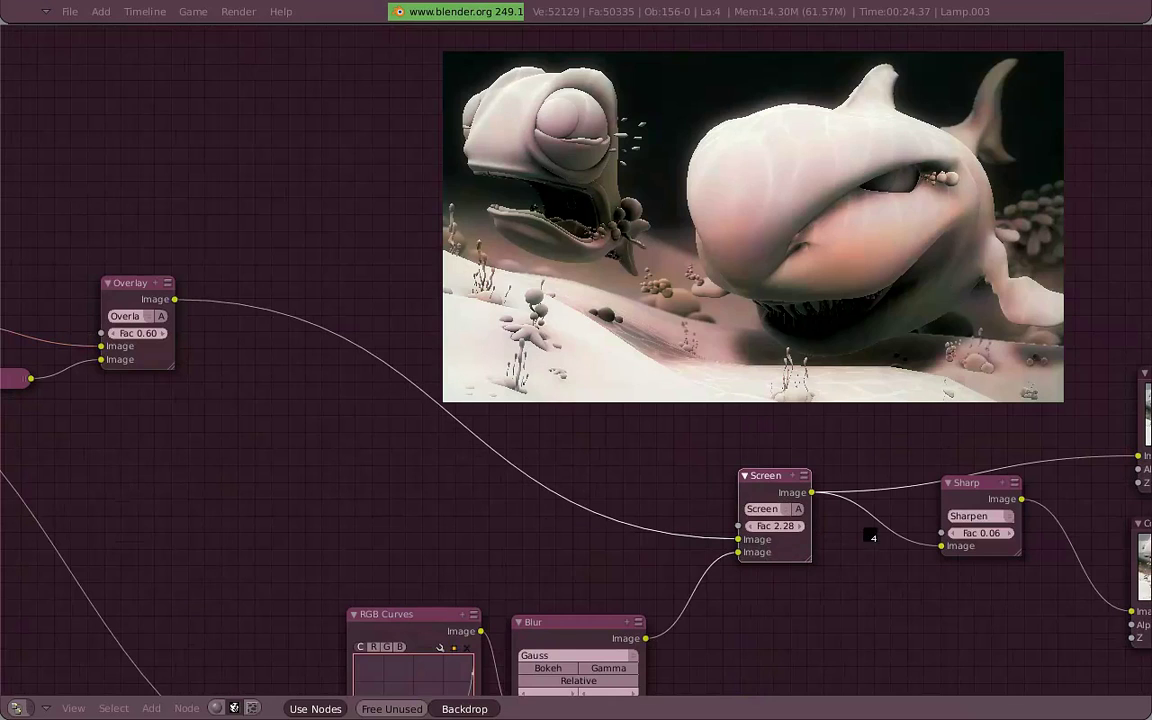
drag(805, 535, 776, 510)
Rewire the Overlay output and left branch into the RGB Curves Image inputs
click(424, 621)
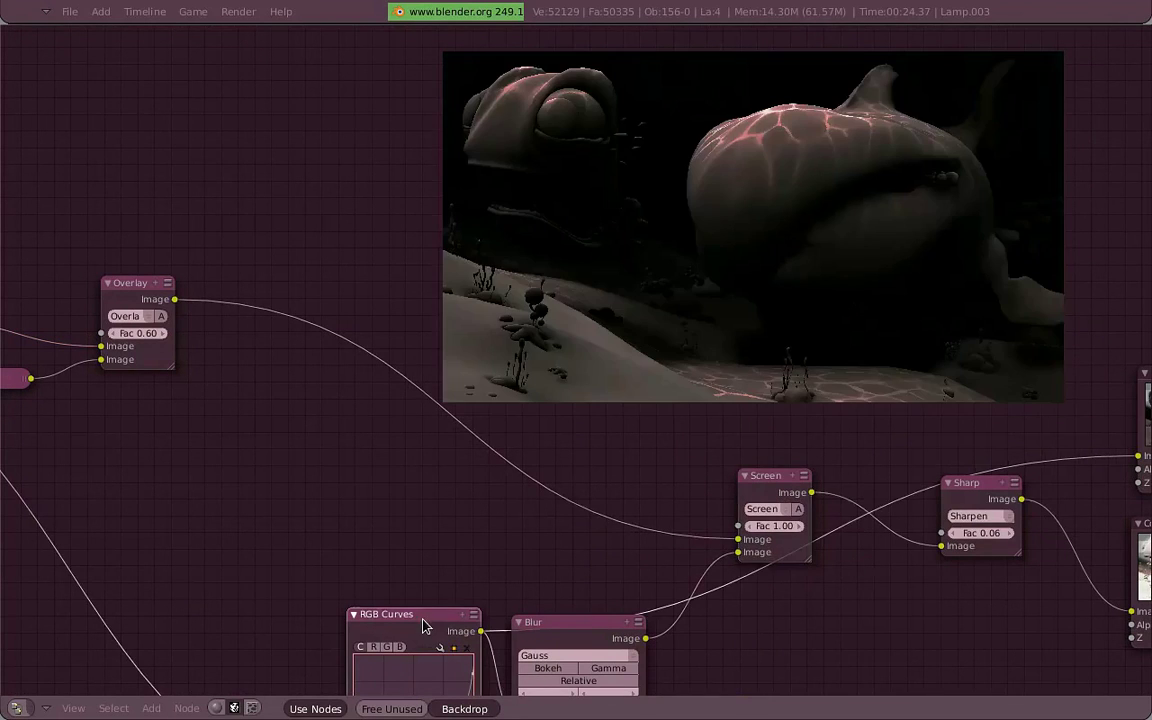
click(584, 624)
mouse_move(584, 624)
middle_down()
mouse_move(802, 545)
mouse_move(777, 563)
middle_up()
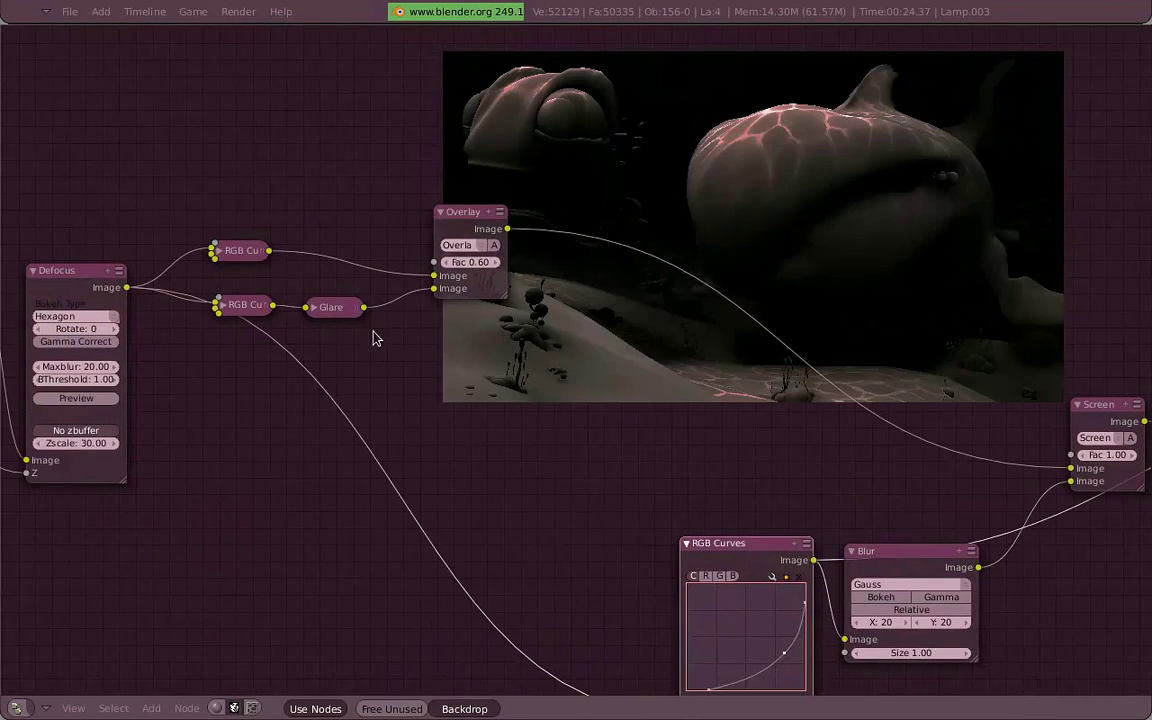
middle_drag(600, 291, 447, 205)
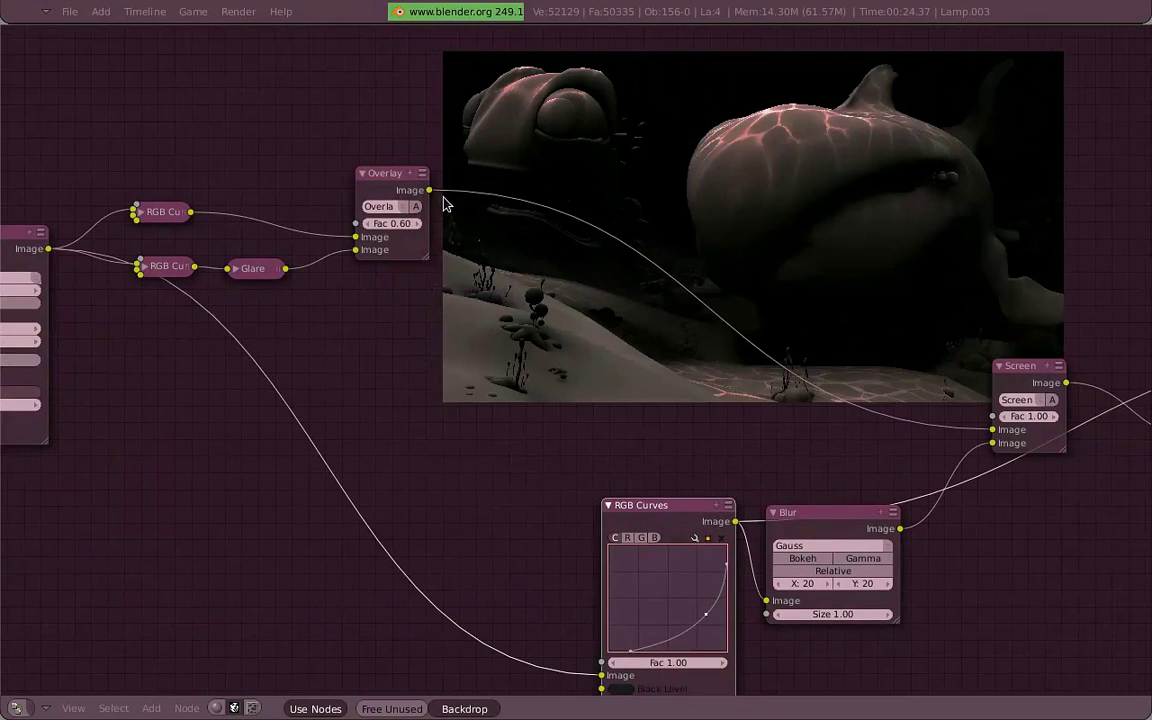
click(177, 218)
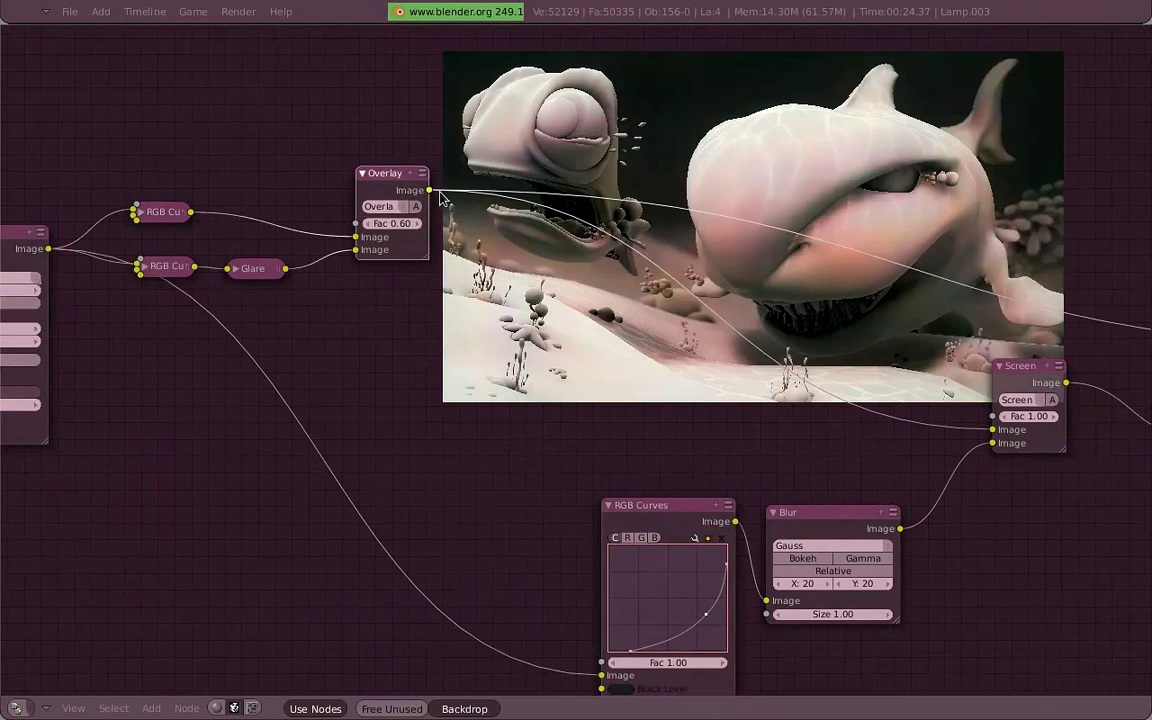
mouse_move(428, 190)
mouse_down()
mouse_move(607, 685)
mouse_move(553, 619)
mouse_up()
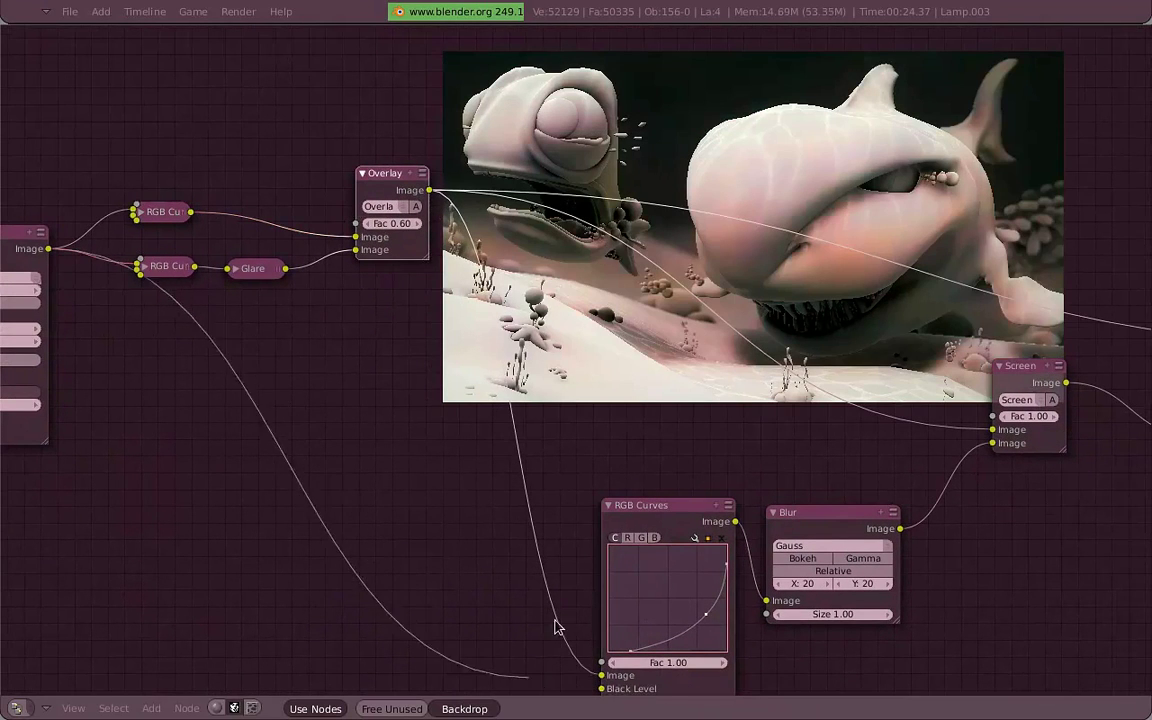
ctrl+shift+click(1020, 383)
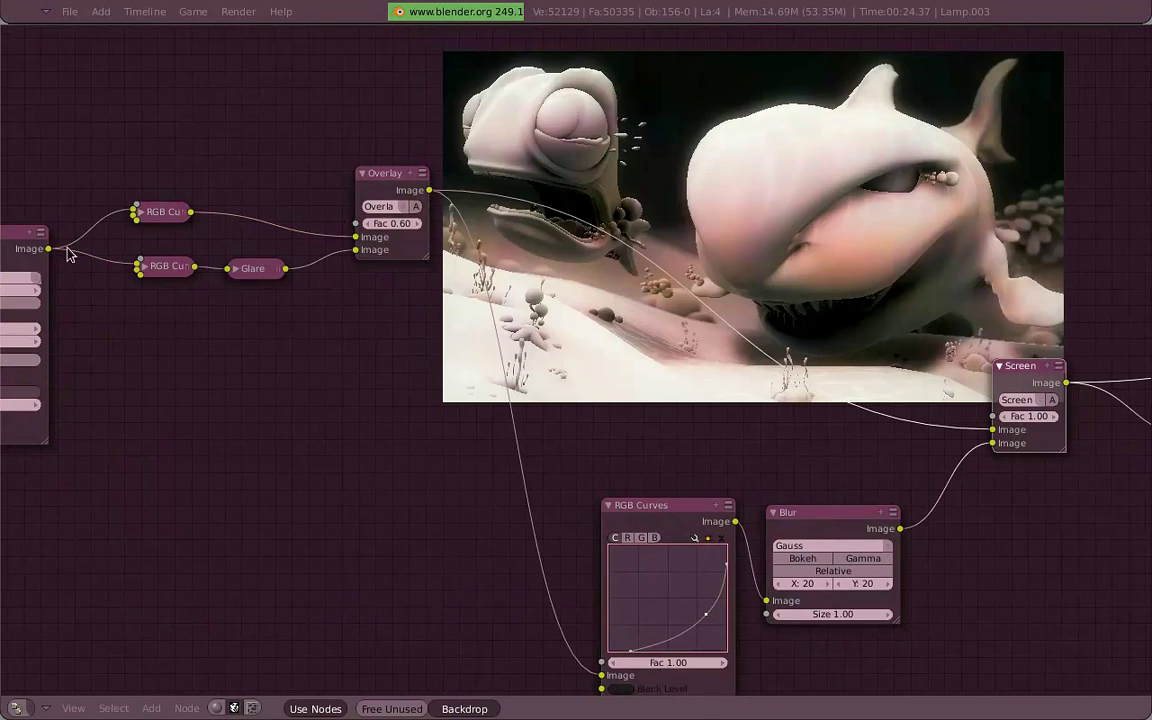
drag(48, 248, 602, 689)
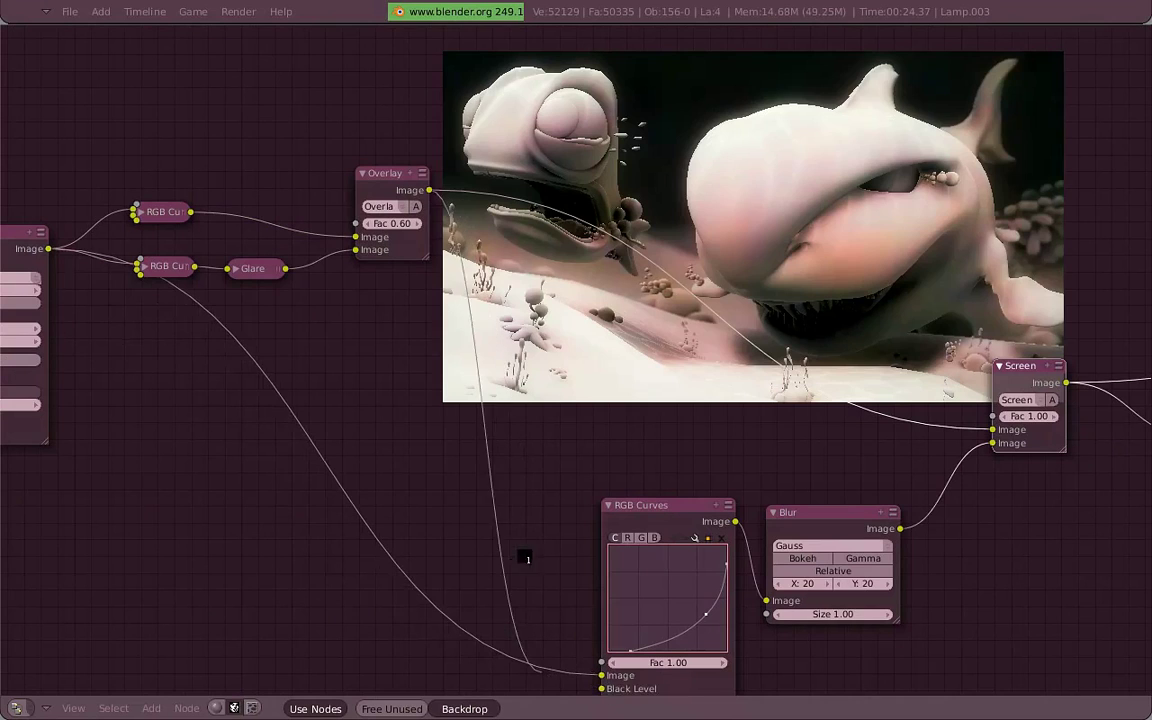
Move the Viewer and Composite nodes further right to spread out the tree
scroll(712, 495, down, 2)
mouse_move(712, 495)
middle_down()
mouse_move(690, 515)
mouse_move(762, 519)
middle_up()
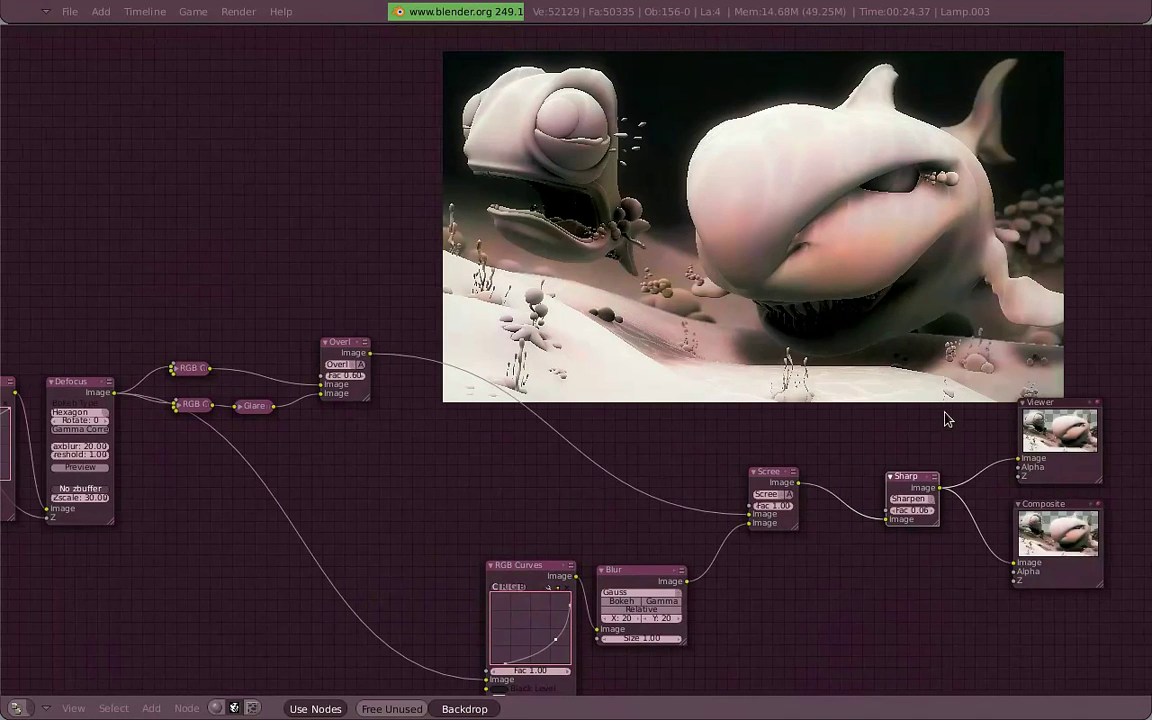
middle_drag(947, 420, 689, 417)
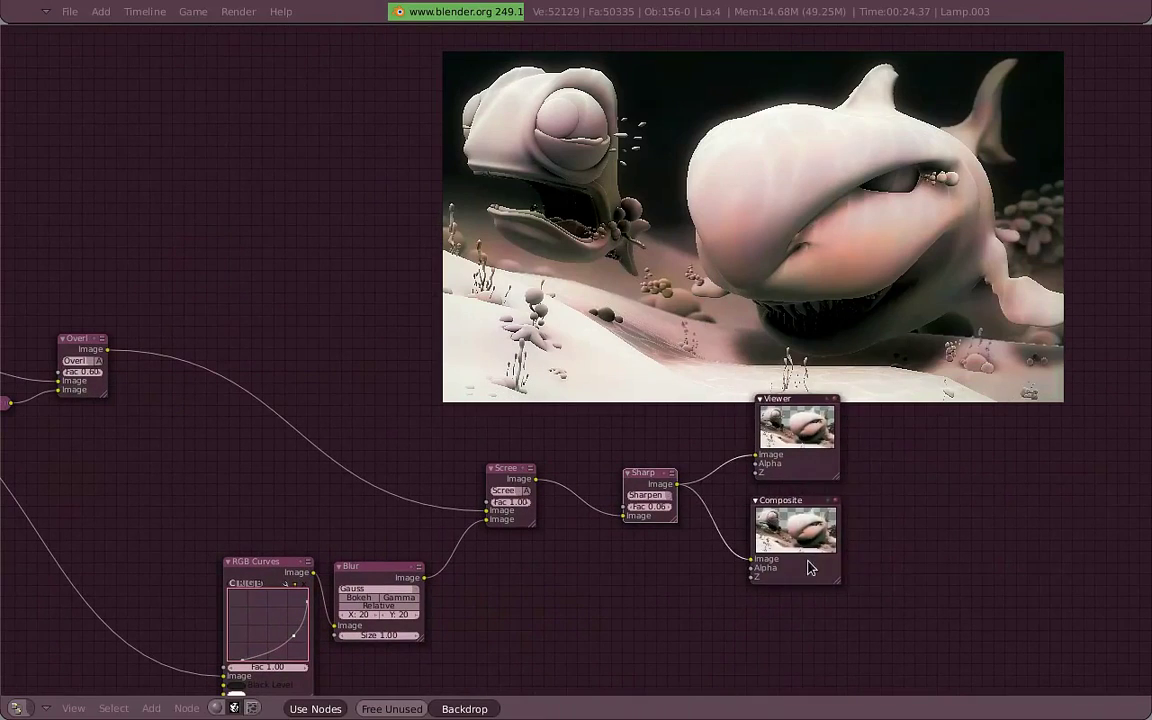
drag(810, 568, 1080, 560)
middle_drag(1008, 540, 674, 498)
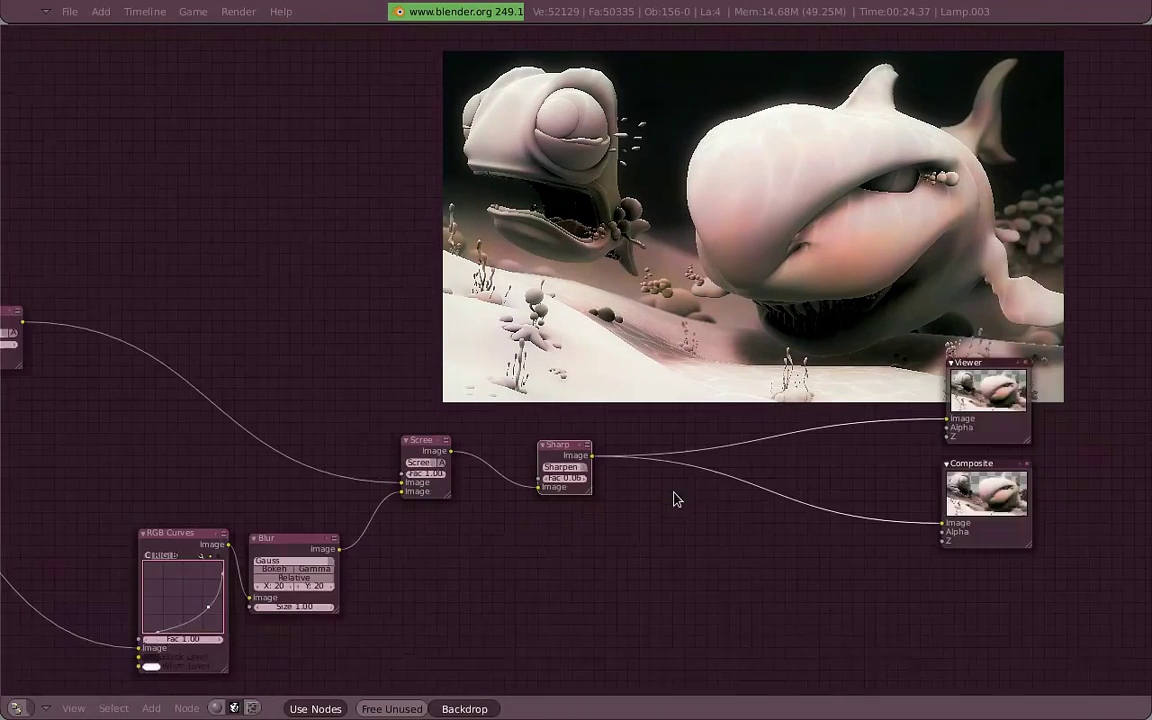
middle_drag(206, 442, 959, 442)
middle_drag(373, 463, 455, 463)
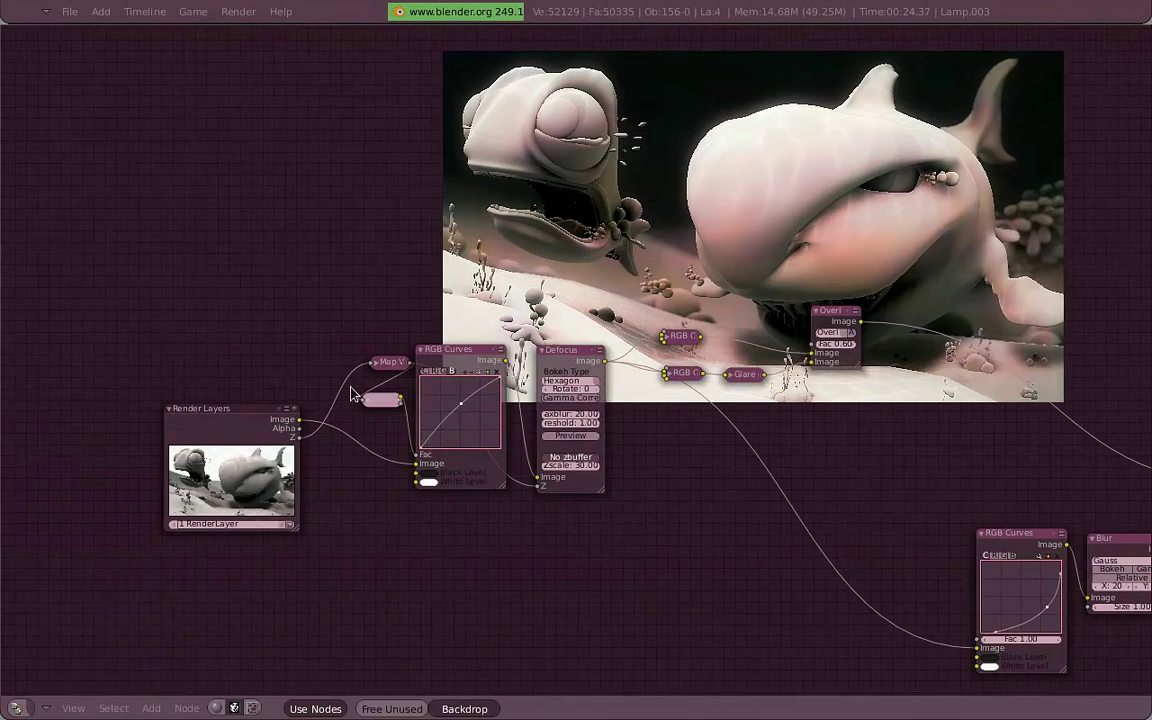
Place a Texture node beside Sharpen using the Noise texture, then restore the normal layout
middle_drag(955, 540, 463, 511)
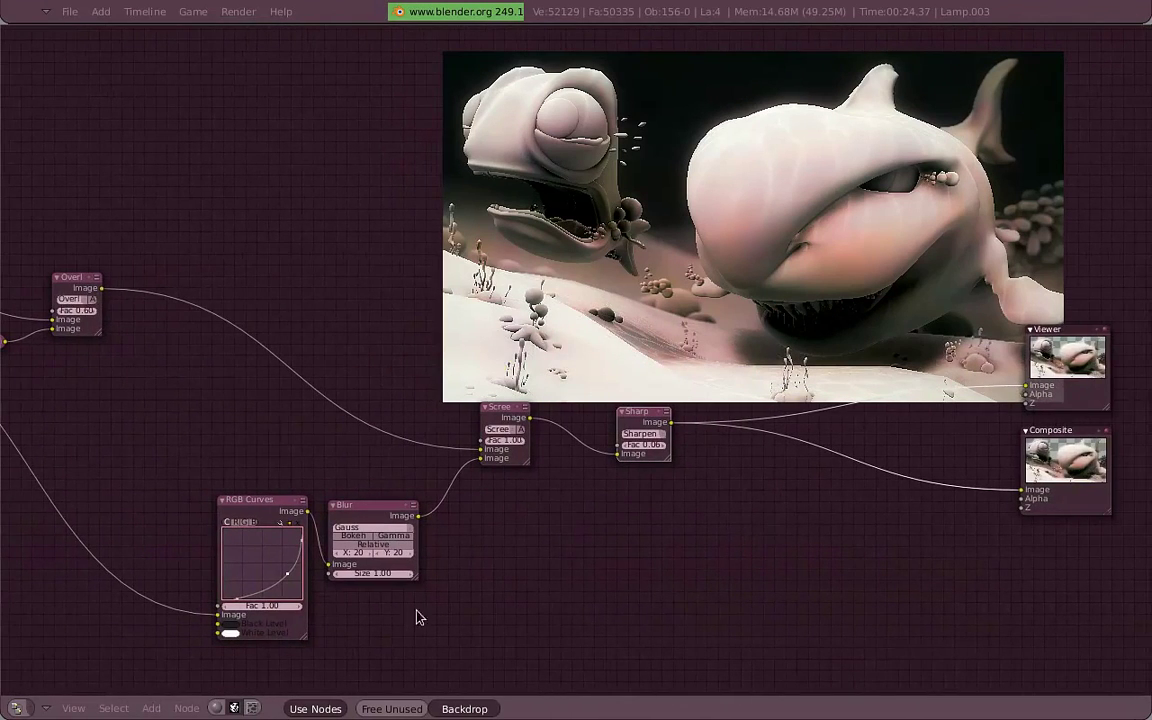
middle_drag(770, 443, 744, 489)
scroll(744, 489, up, 3)
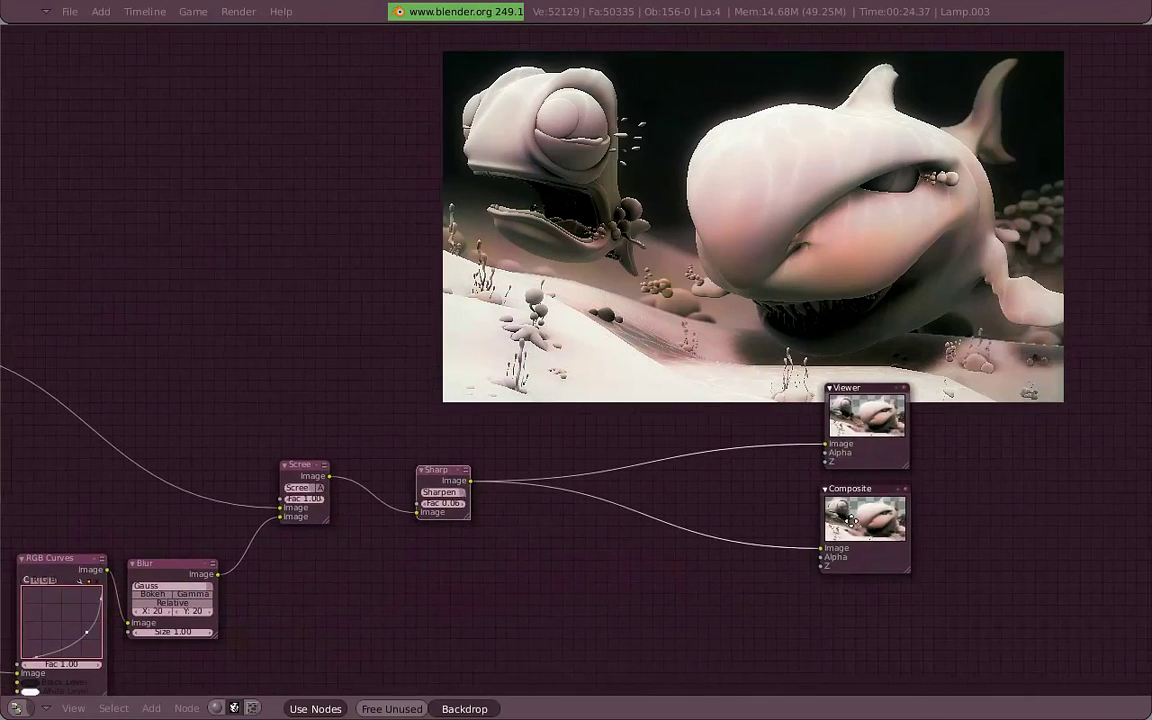
key(space)
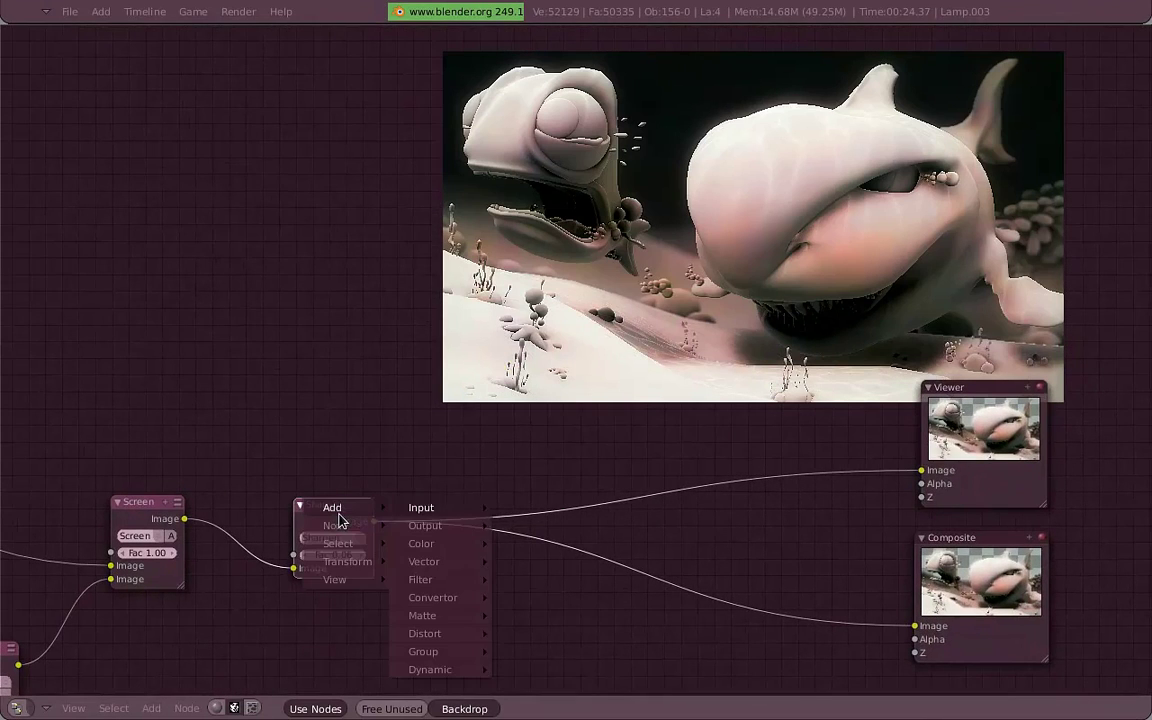
mouse_move(421, 508)
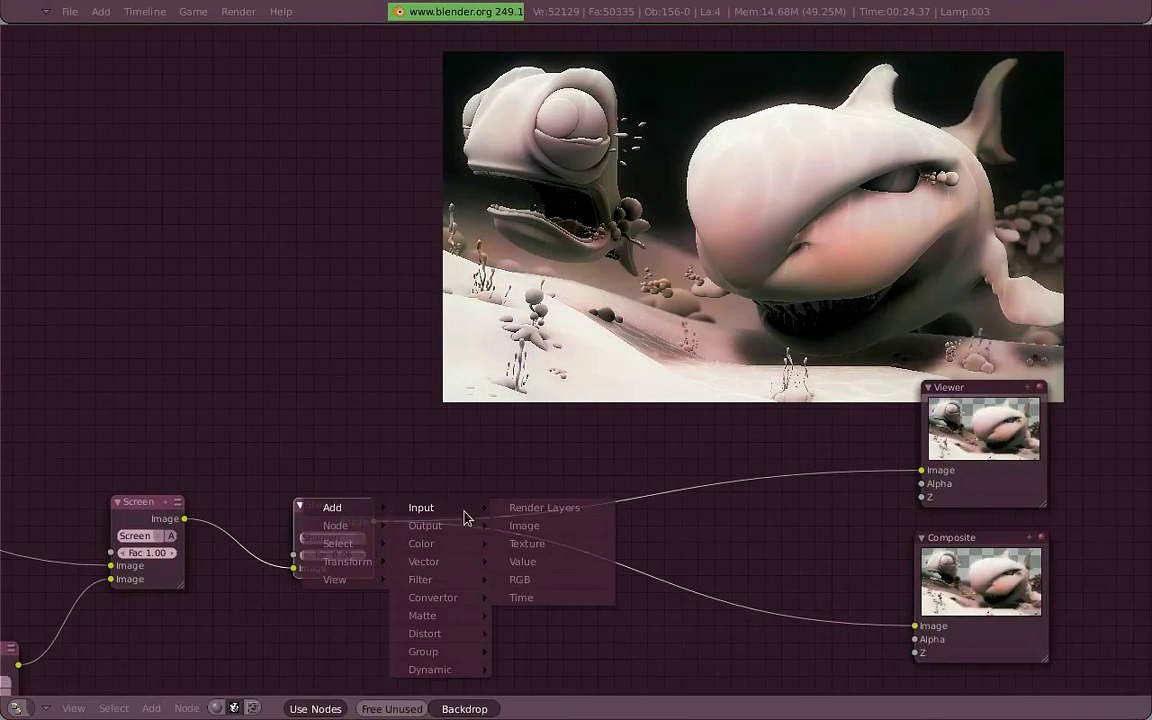
click(610, 550)
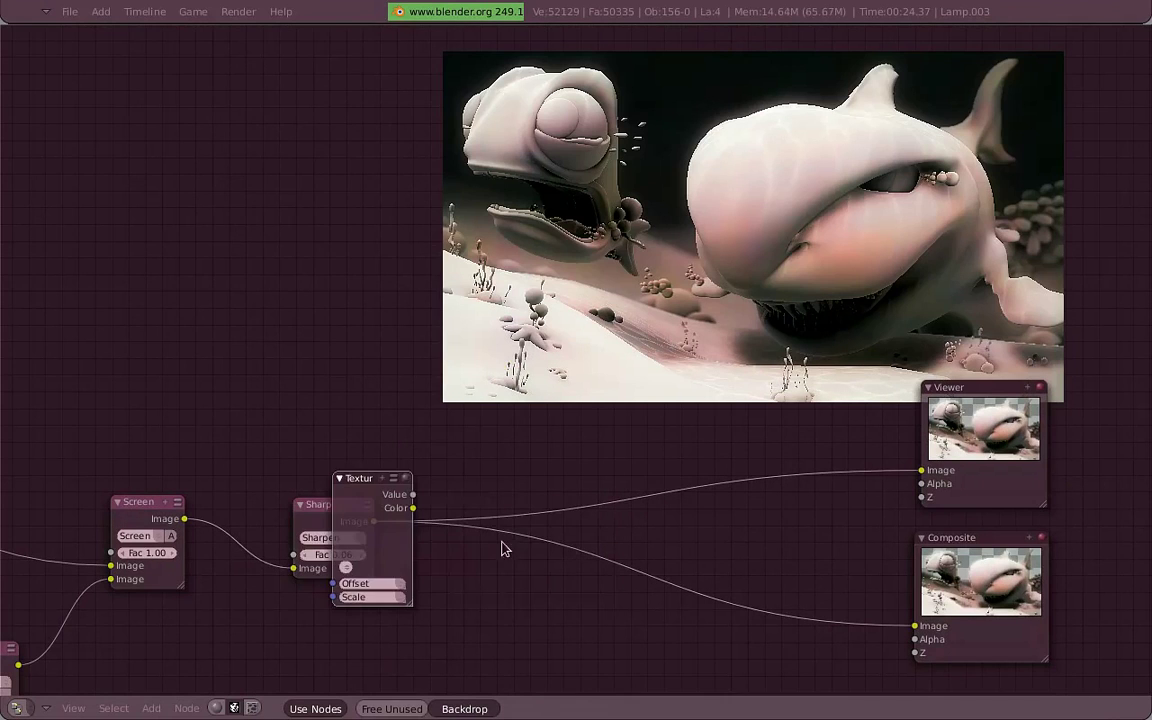
click(486, 540)
click(488, 541)
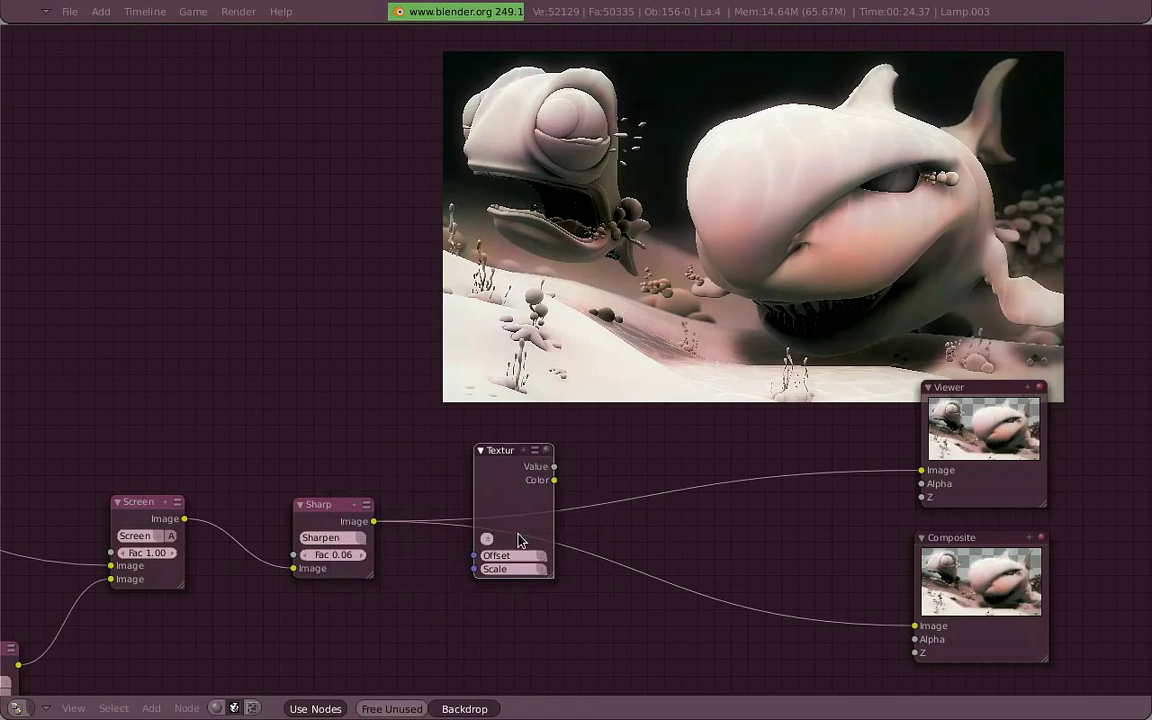
click(488, 541)
click(488, 541)
click(539, 465)
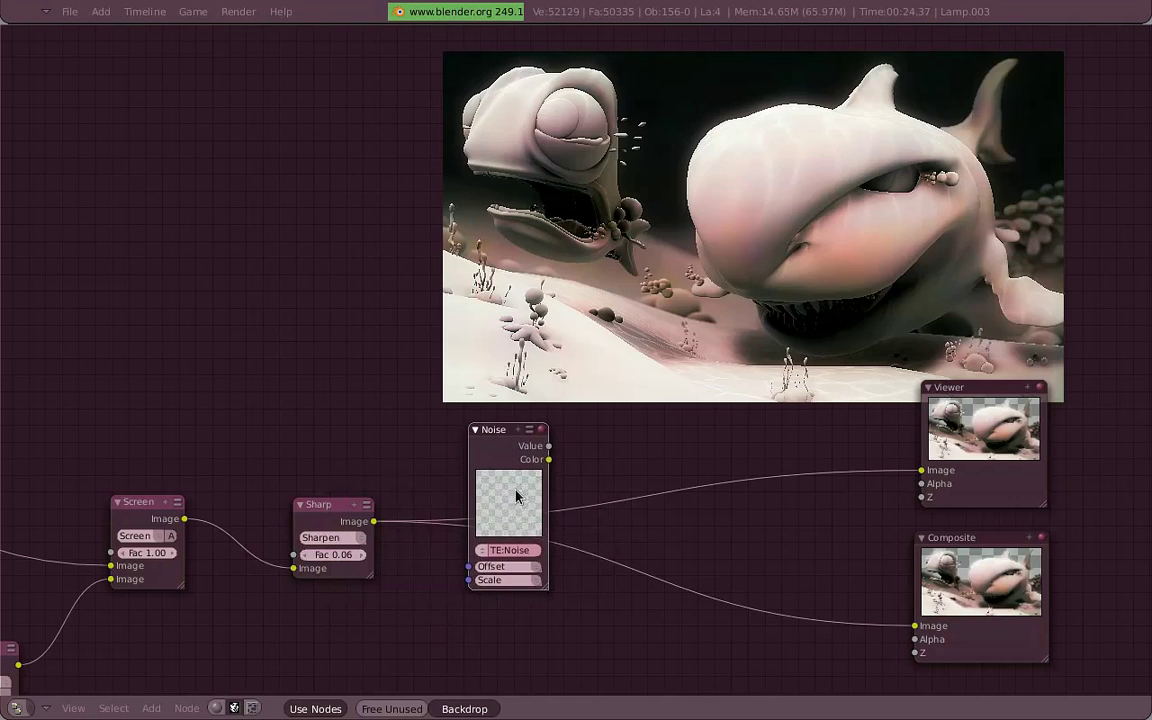
key(ctrl+Up)
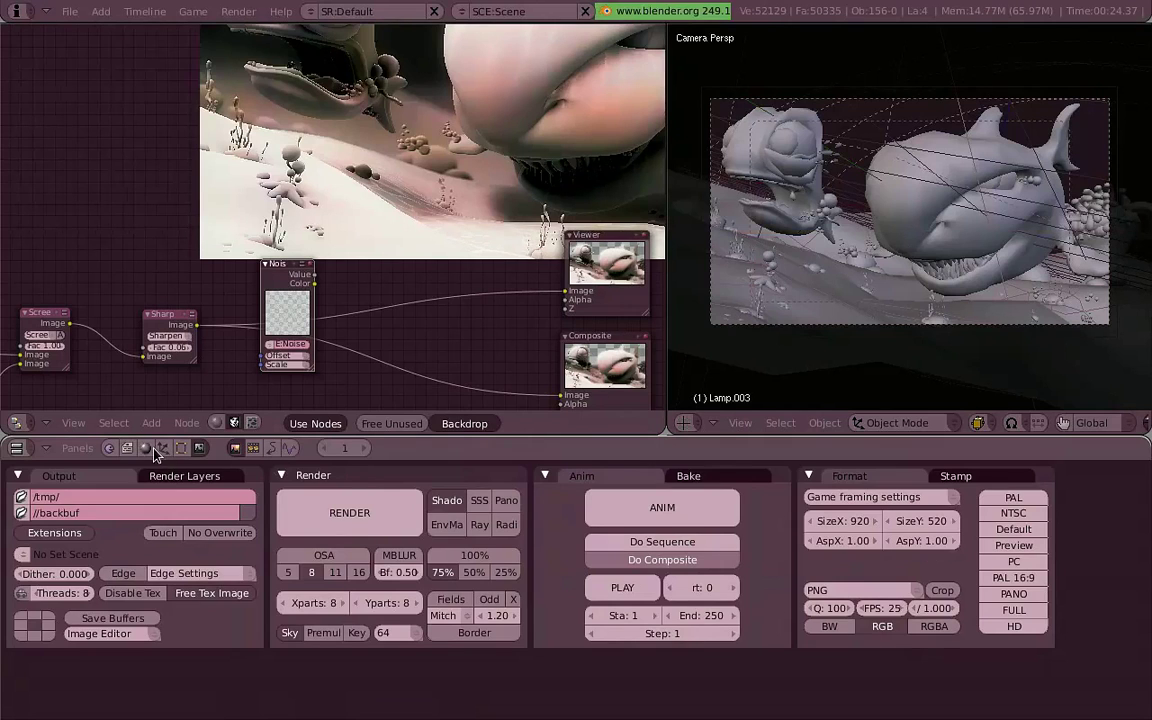
Check the Noise texture's Clouds settings in World texture buttons, unlink it, and raise the Noise node
click(270, 447)
click(208, 519)
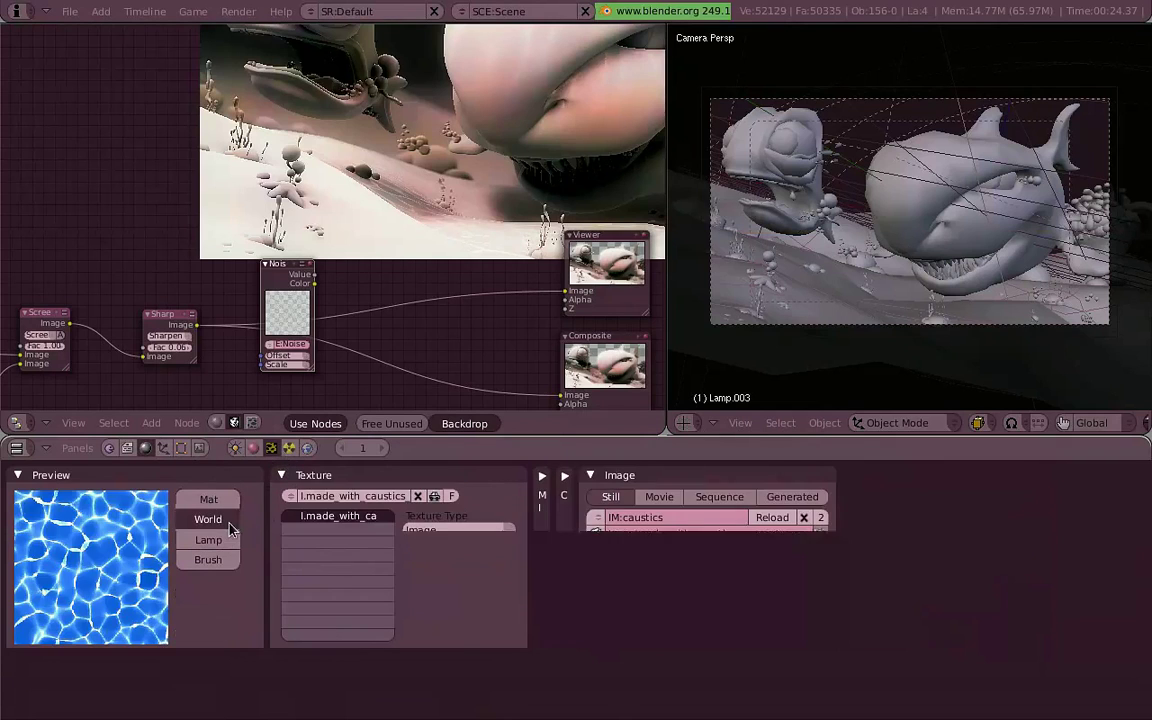
click(367, 506)
click(445, 531)
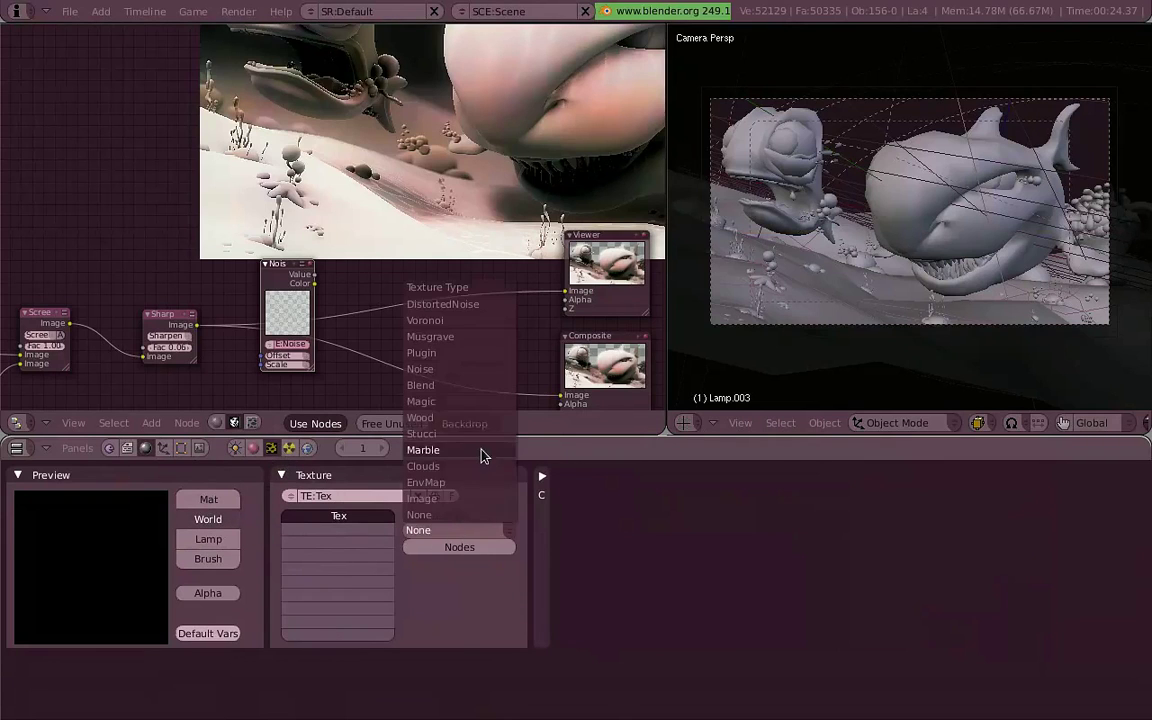
click(304, 497)
click(352, 386)
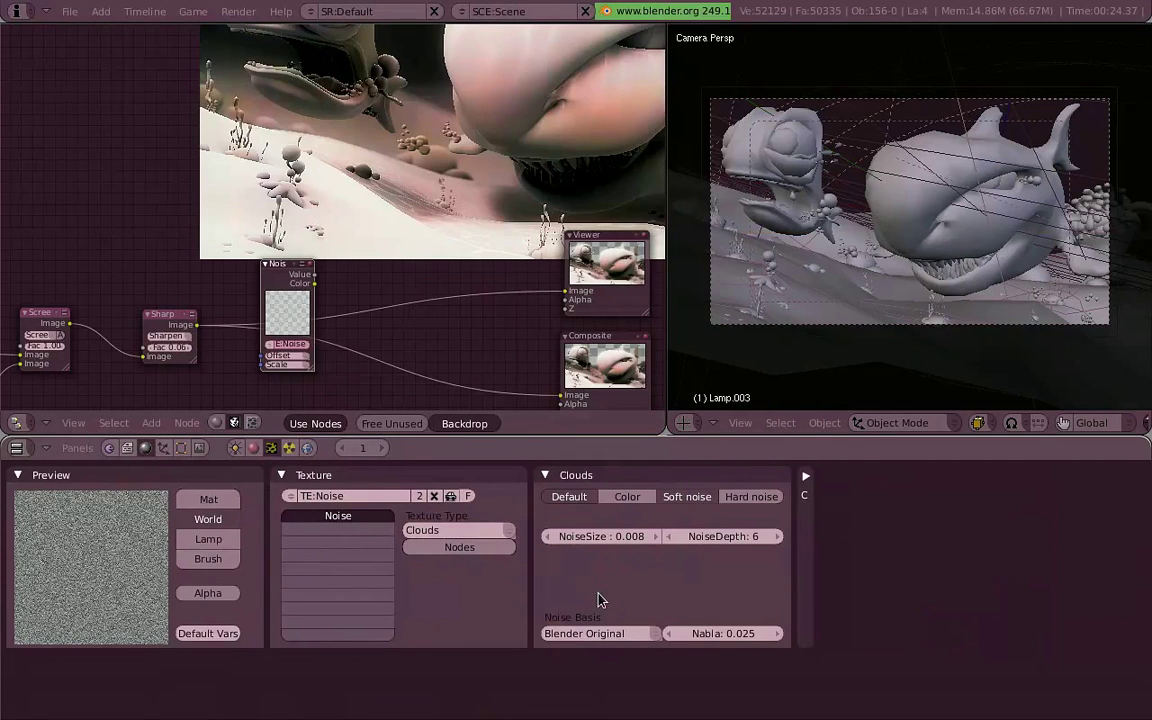
click(436, 496)
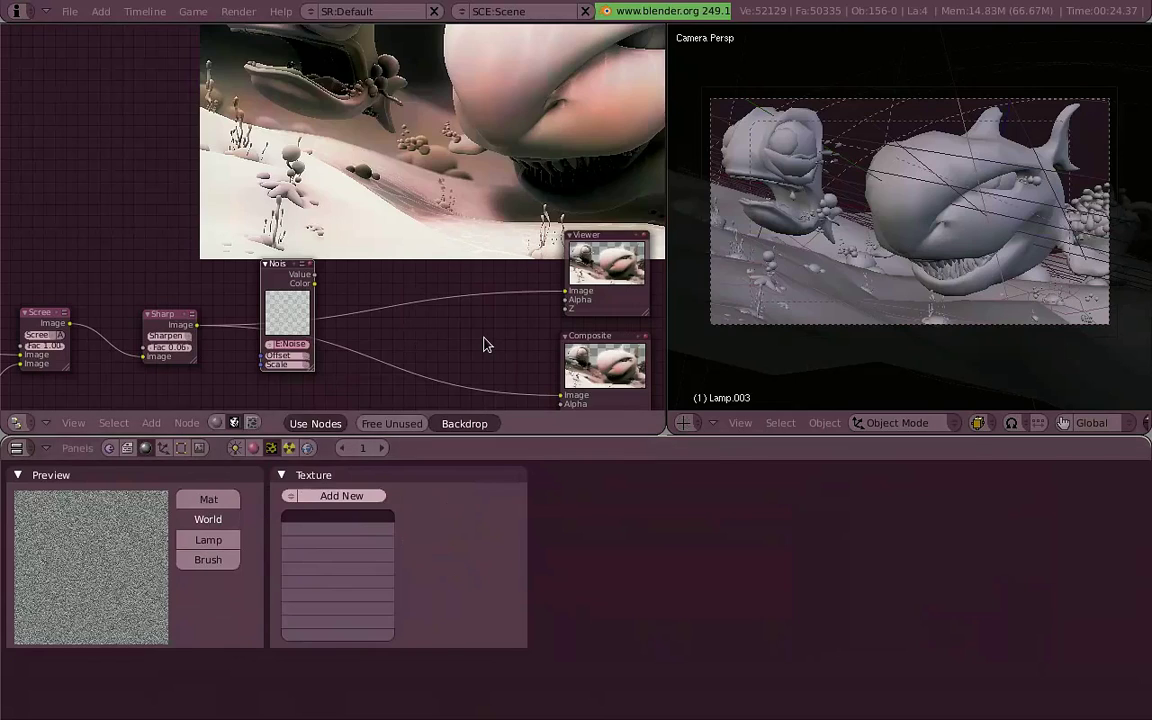
key(ctrl+Up)
drag(490, 437, 515, 382)
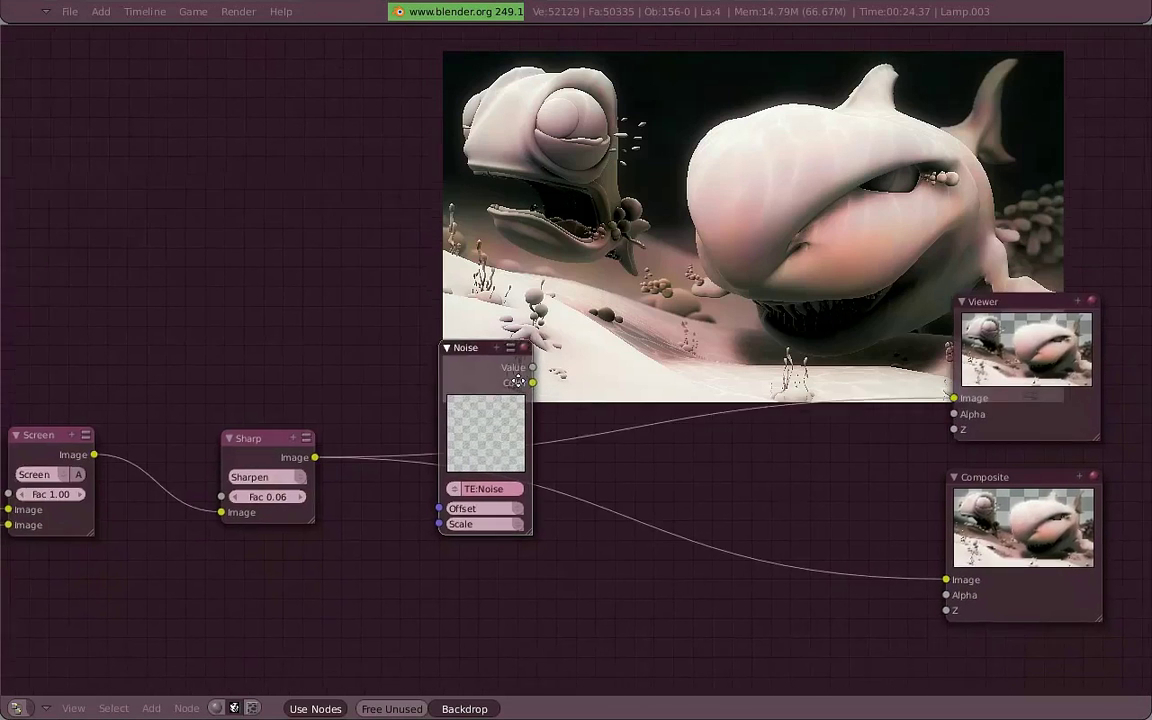
Reposition the Noise node and insert a new Mix color node into the chain
middle_drag(515, 382, 490, 311)
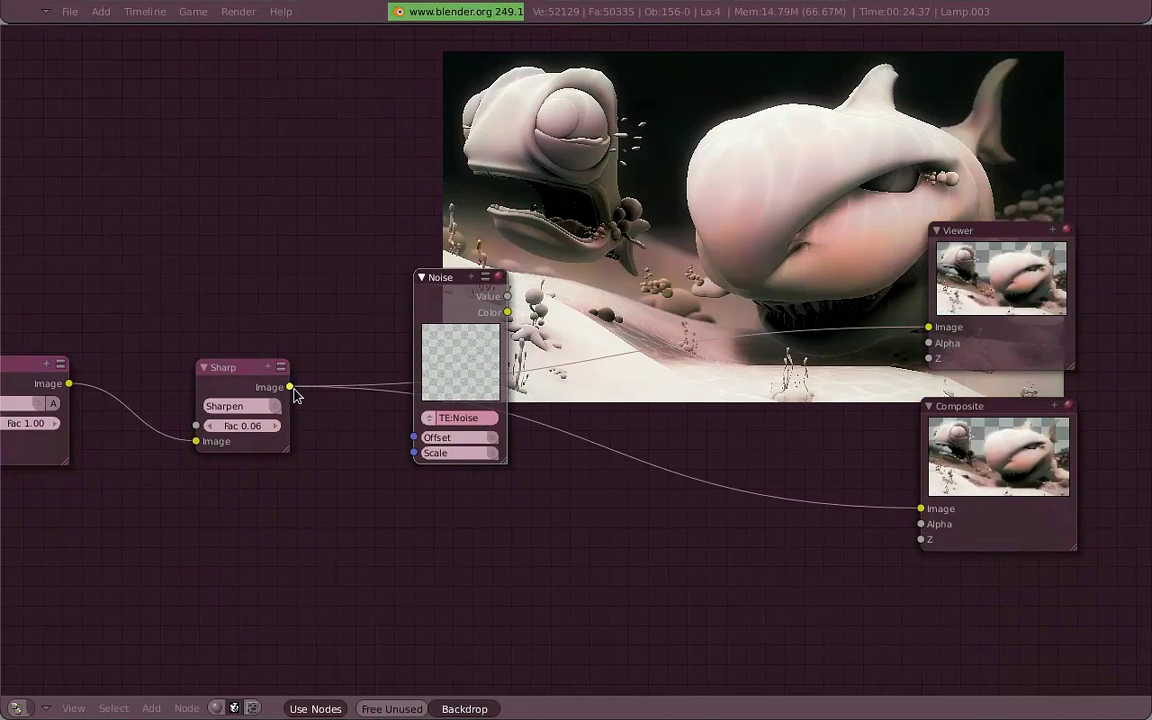
mouse_move(290, 388)
mouse_down()
mouse_move(358, 439)
mouse_move(380, 418)
mouse_move(407, 580)
mouse_up()
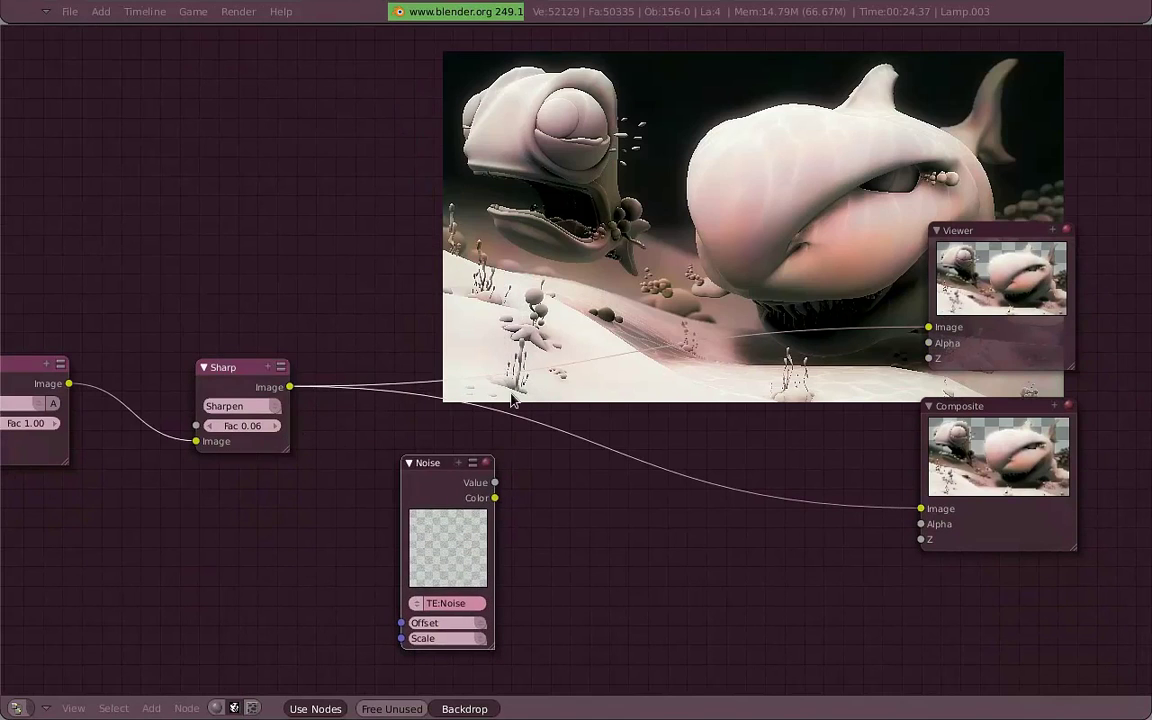
key(space)
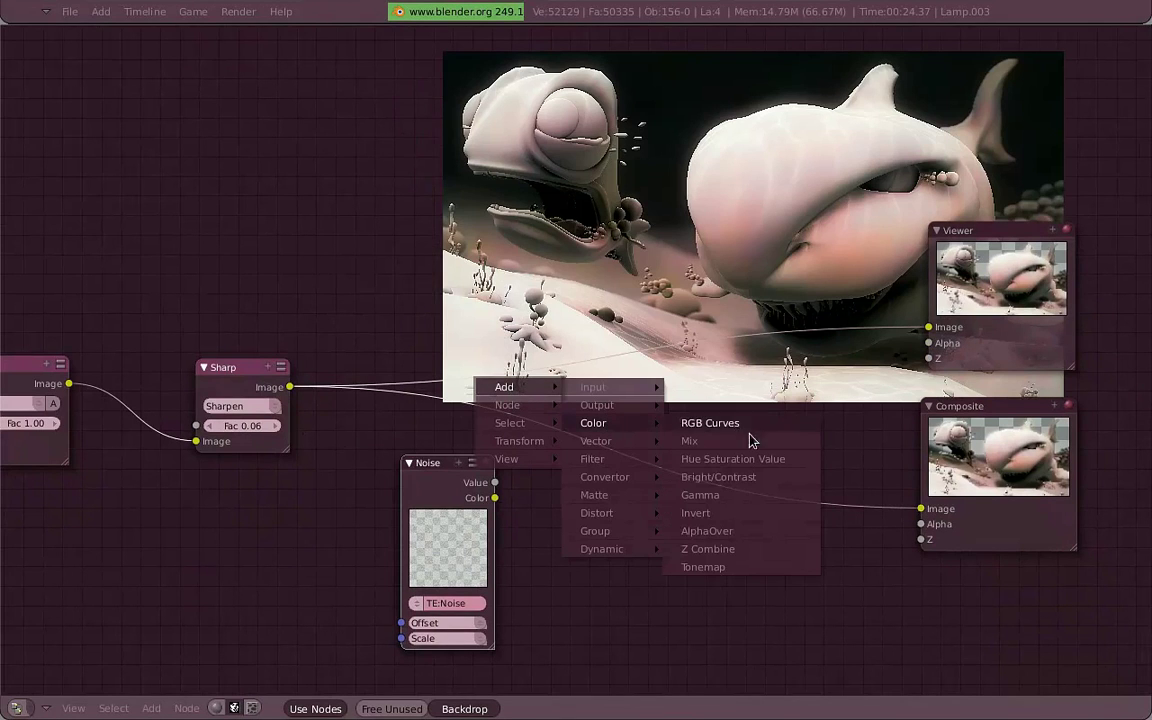
click(761, 442)
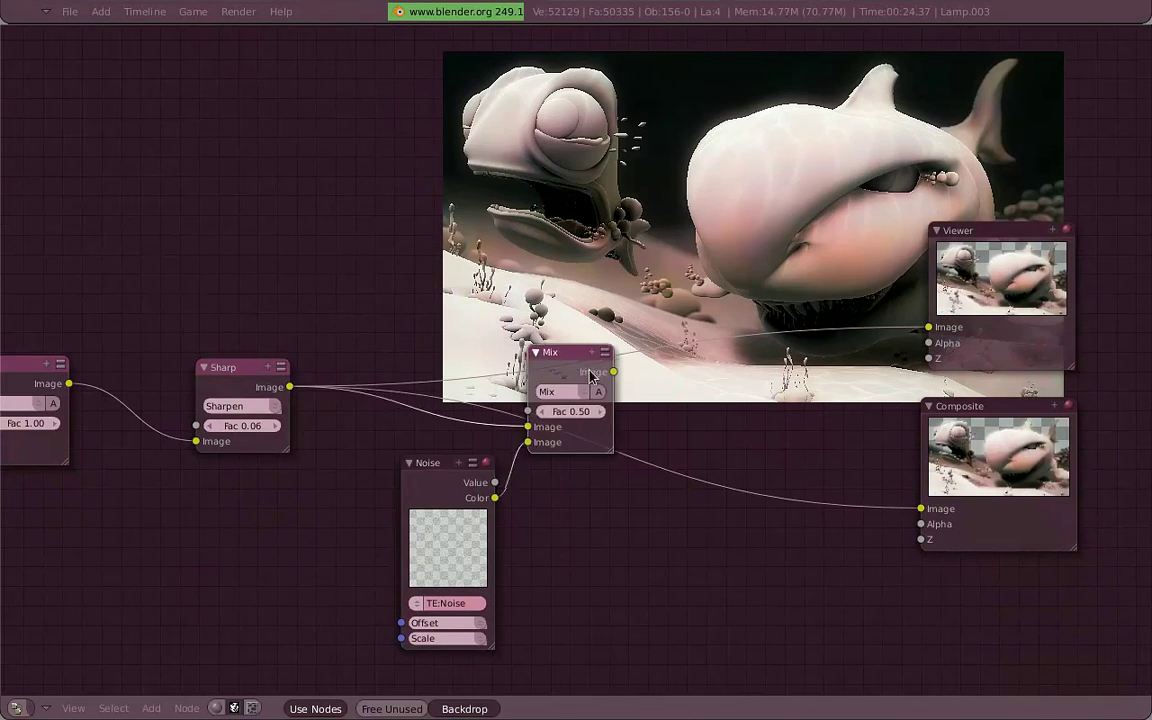
click(800, 450)
Set the new Mix node to Overlay at factor 0.10 and preview its output
middle_drag(707, 389, 690, 421)
click(612, 437)
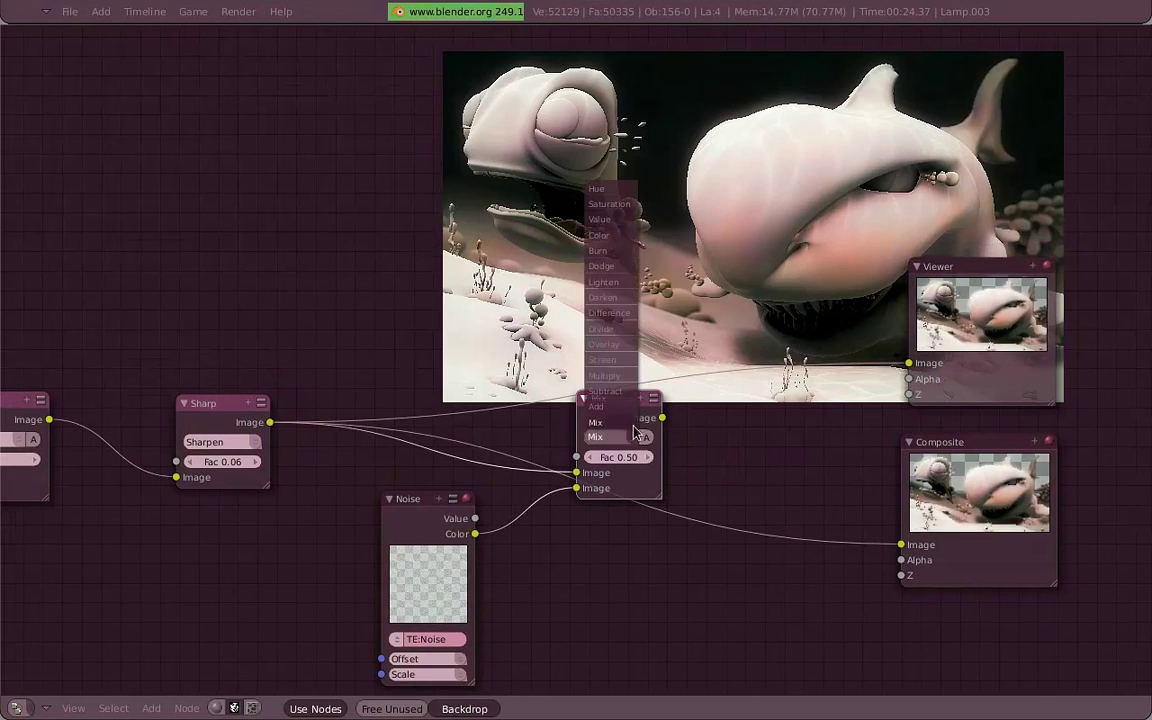
click(624, 376)
ctrl+shift+click(633, 409)
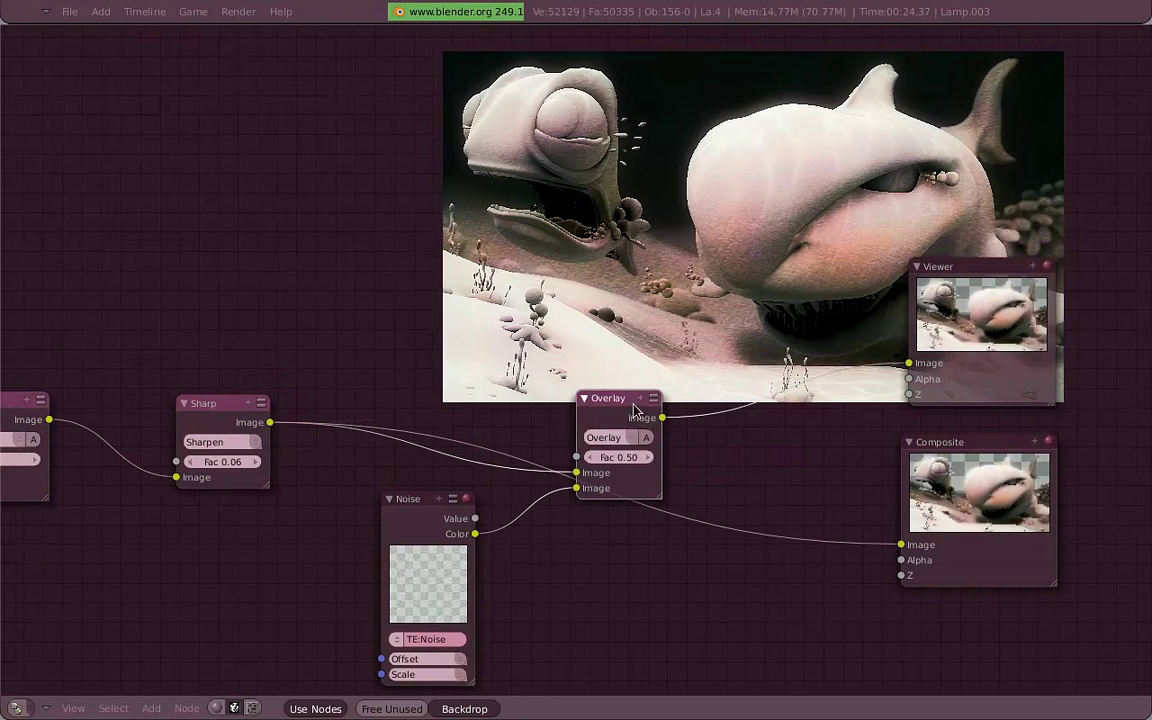
middle_drag(735, 376, 743, 459)
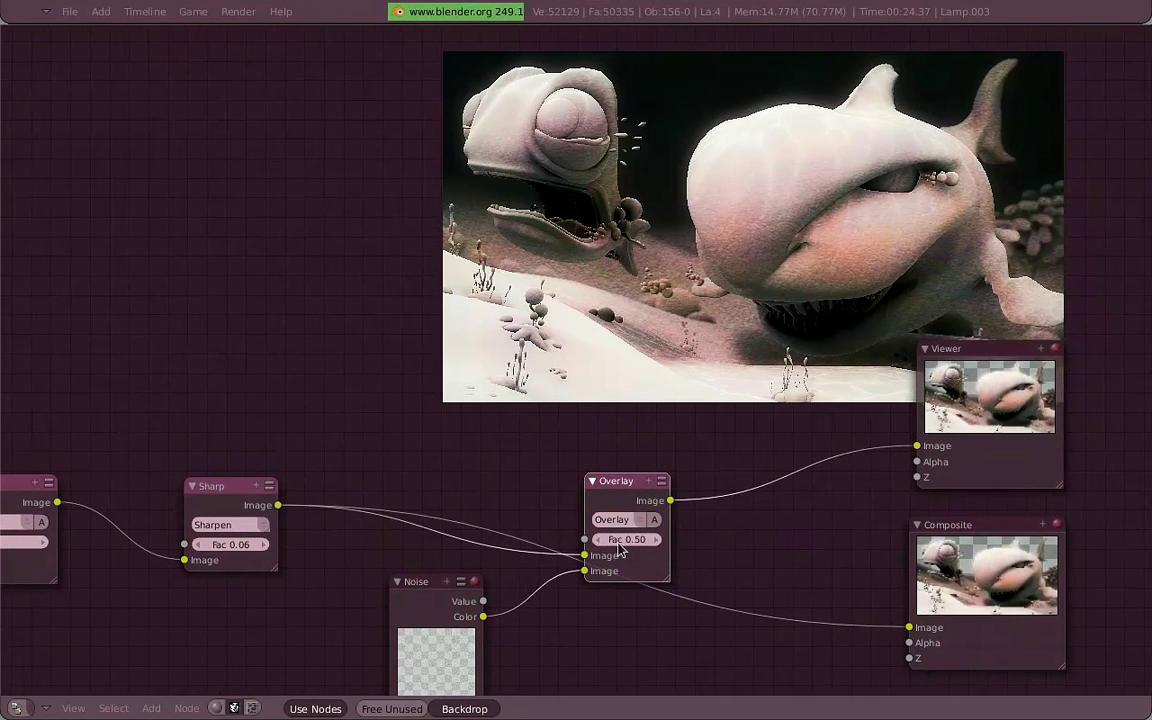
drag(620, 548, 665, 548)
click(657, 540)
click(604, 540)
key(ctrl+Down)
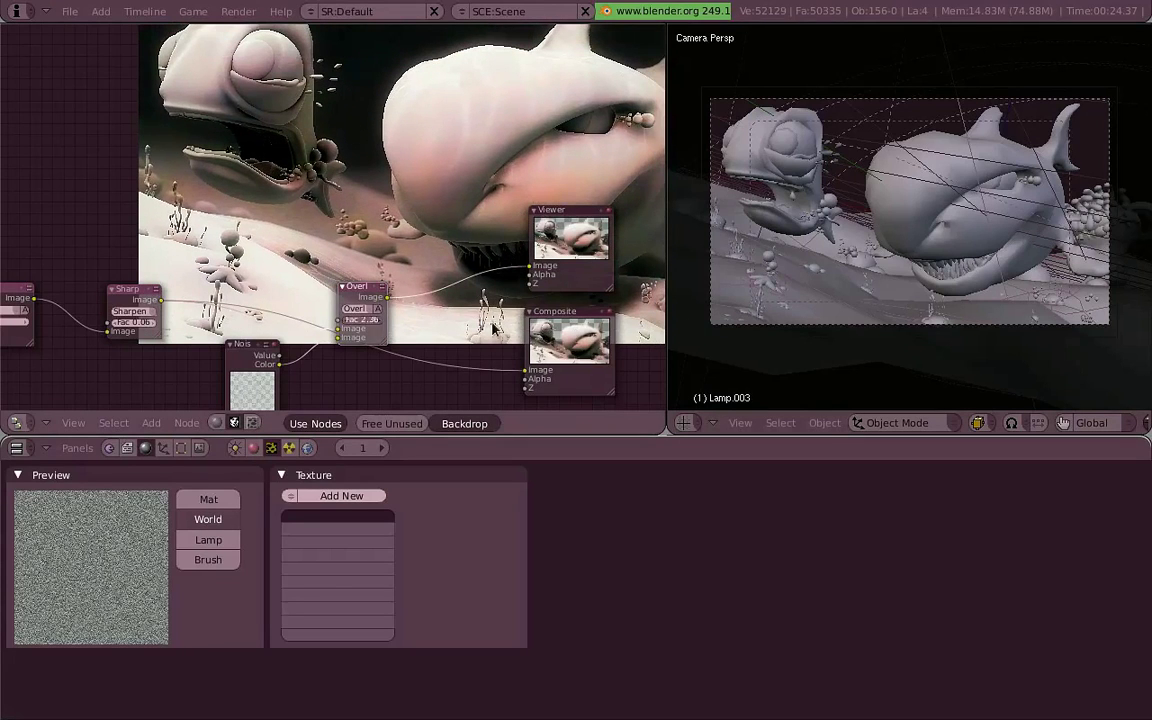
Trial the Overlay strength at 5.00, then shift the Noise offset X to 4.285
drag(361, 319, 499, 228)
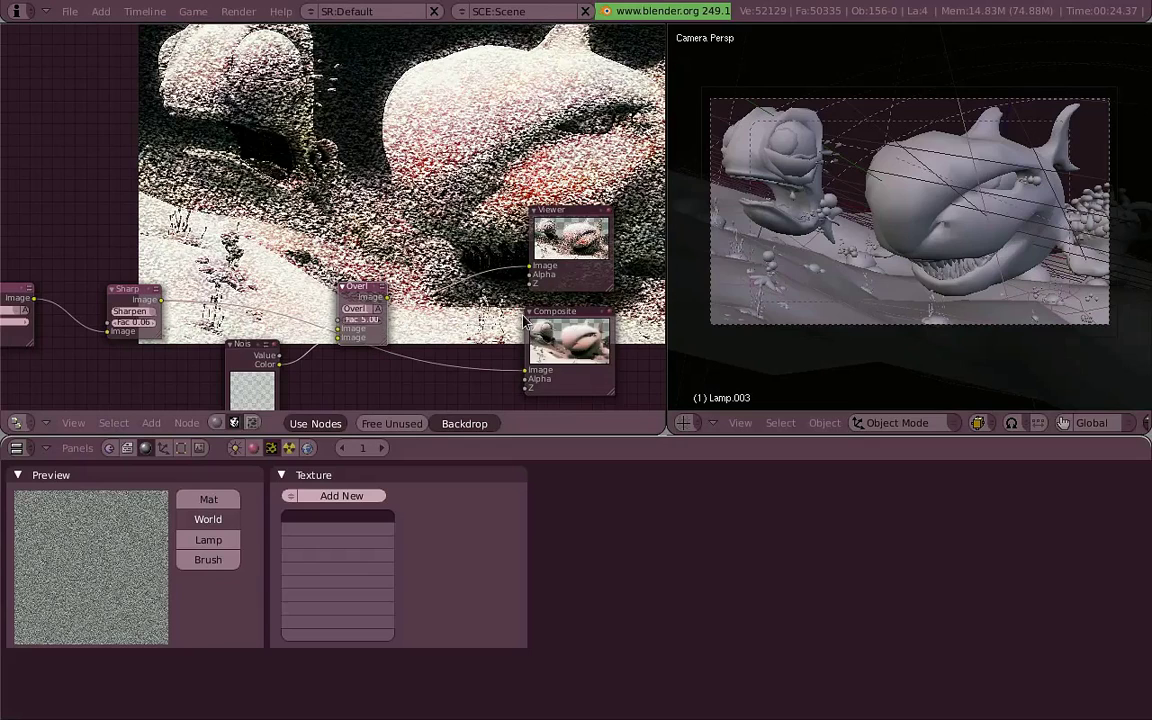
mouse_move(361, 319)
mouse_down()
mouse_move(385, 325)
mouse_move(470, 270)
mouse_up()
key(ctrl+Up)
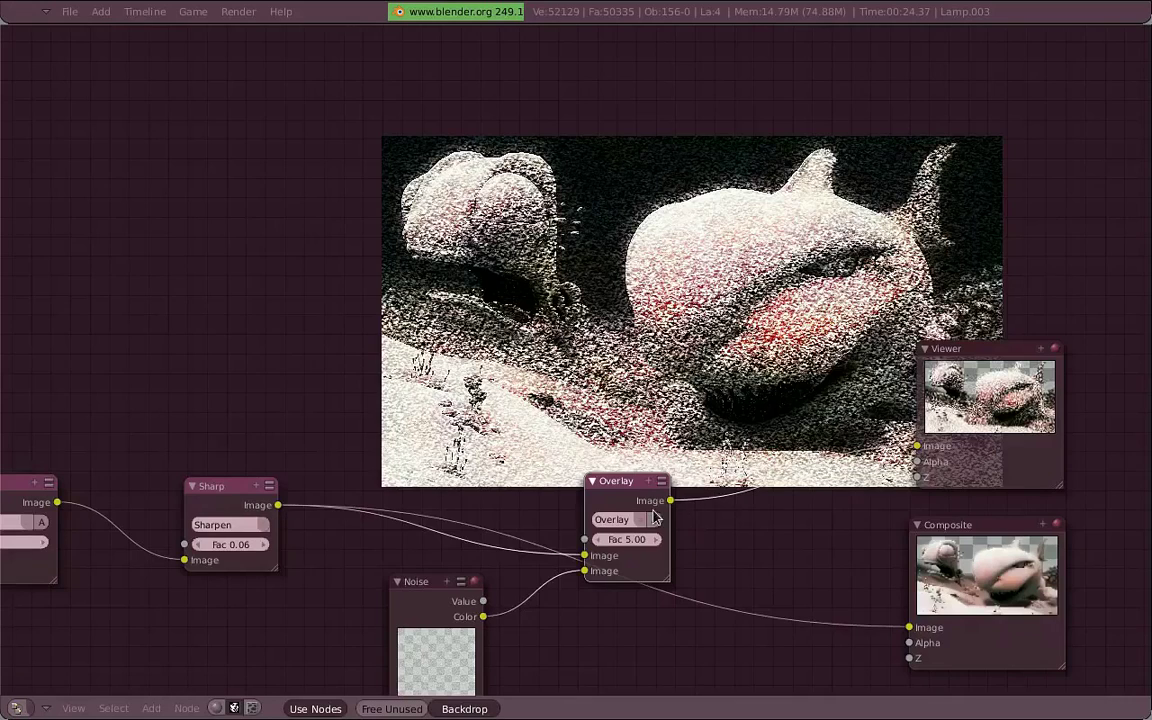
drag(371, 508, 327, 510)
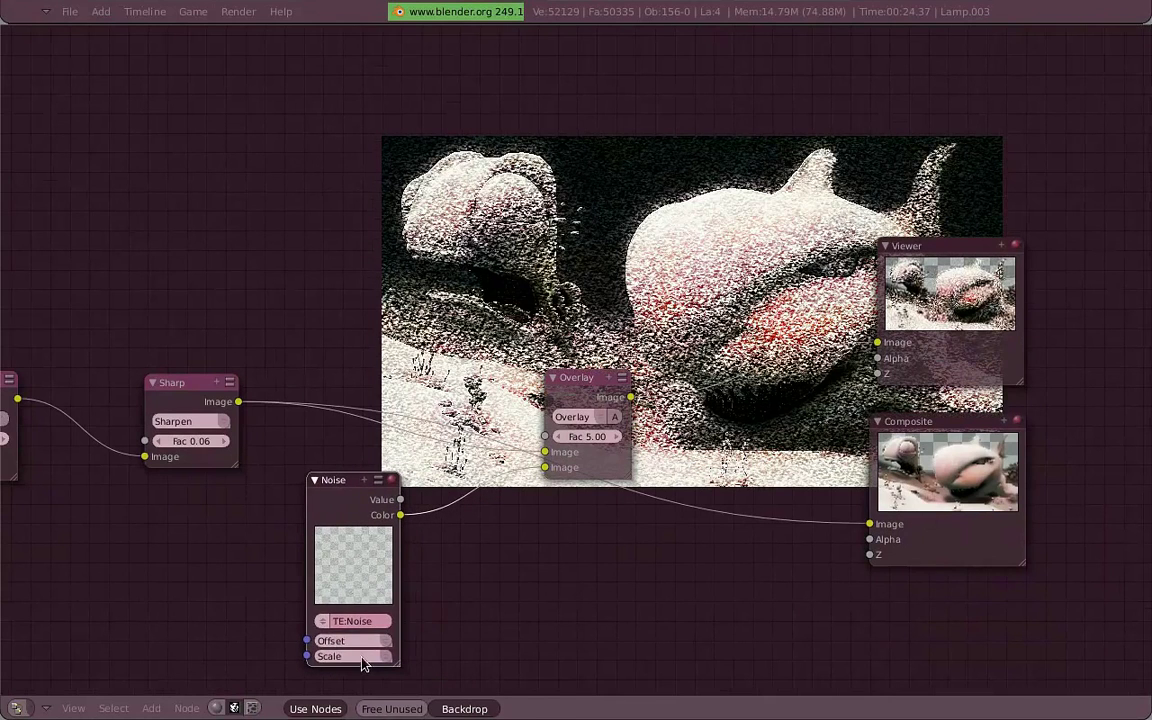
click(330, 640)
drag(340, 607, 455, 615)
Stretch the Noise scale to X 10.000 and Z 0.453
click(385, 657)
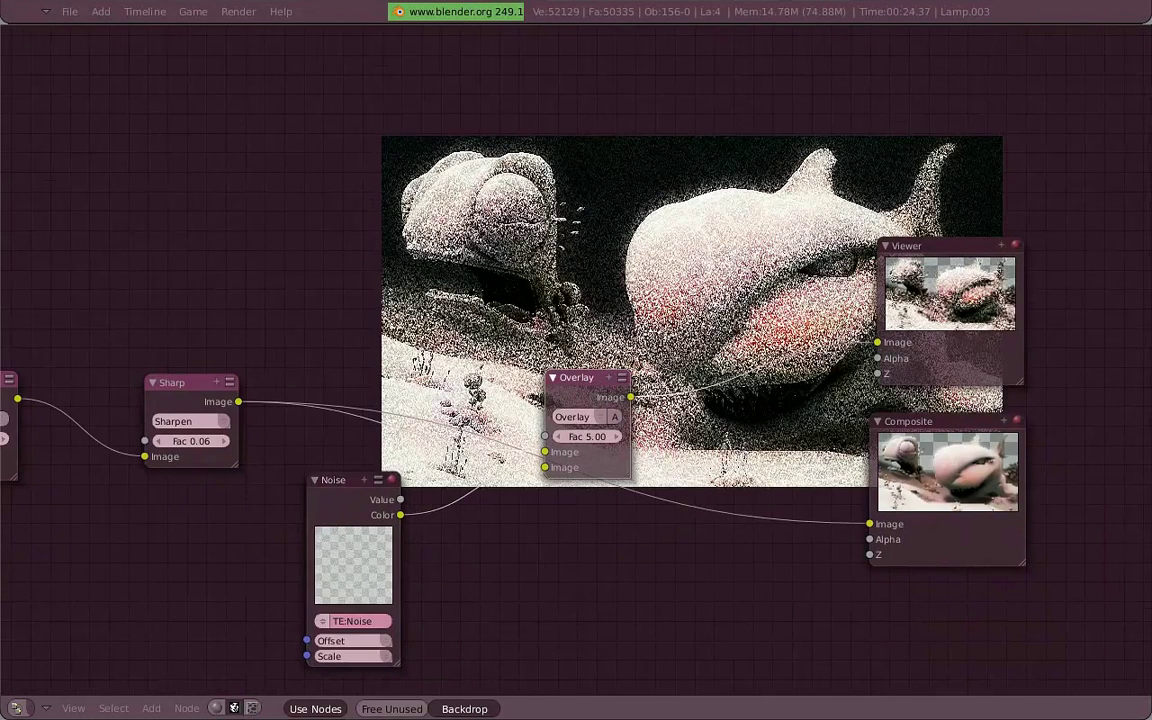
mouse_move(690, 234)
middle_down()
mouse_move(725, 270)
mouse_move(754, 203)
middle_up()
click(440, 624)
mouse_move(450, 590)
mouse_down()
mouse_move(509, 599)
mouse_move(566, 576)
mouse_up()
click(510, 608)
text(0.453)
key(Return)
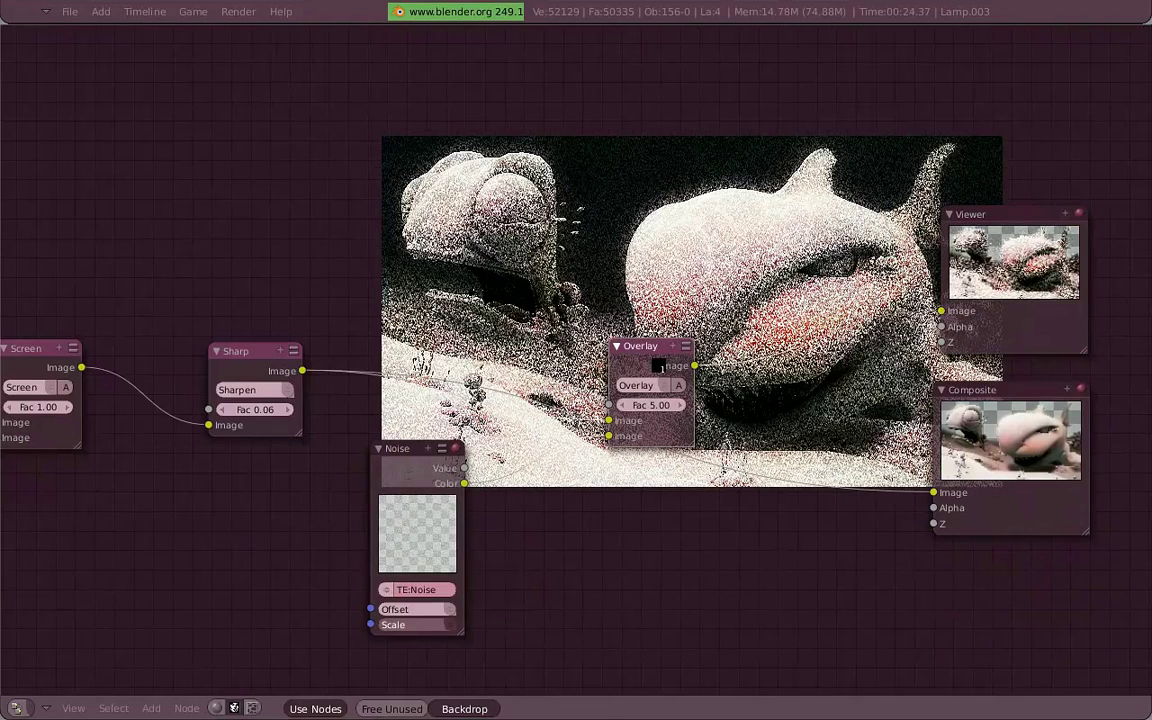
middle_drag(680, 117, 710, 222)
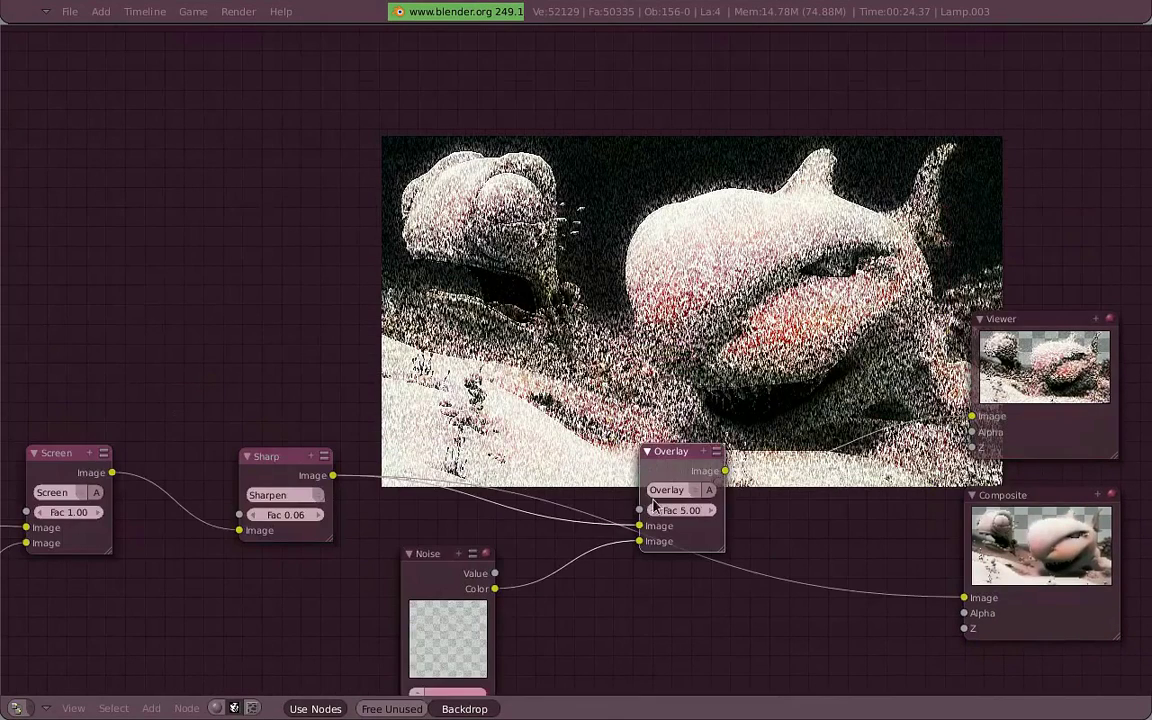
middle_drag(655, 505, 682, 427)
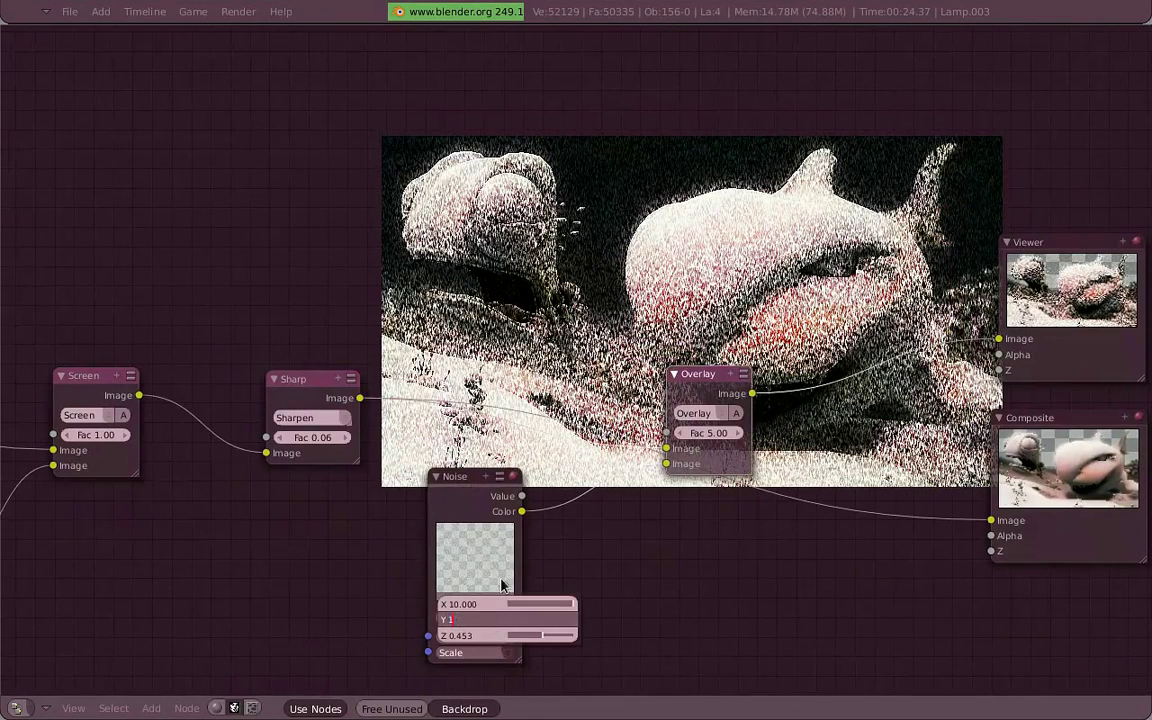
drag(490, 620, 540, 620)
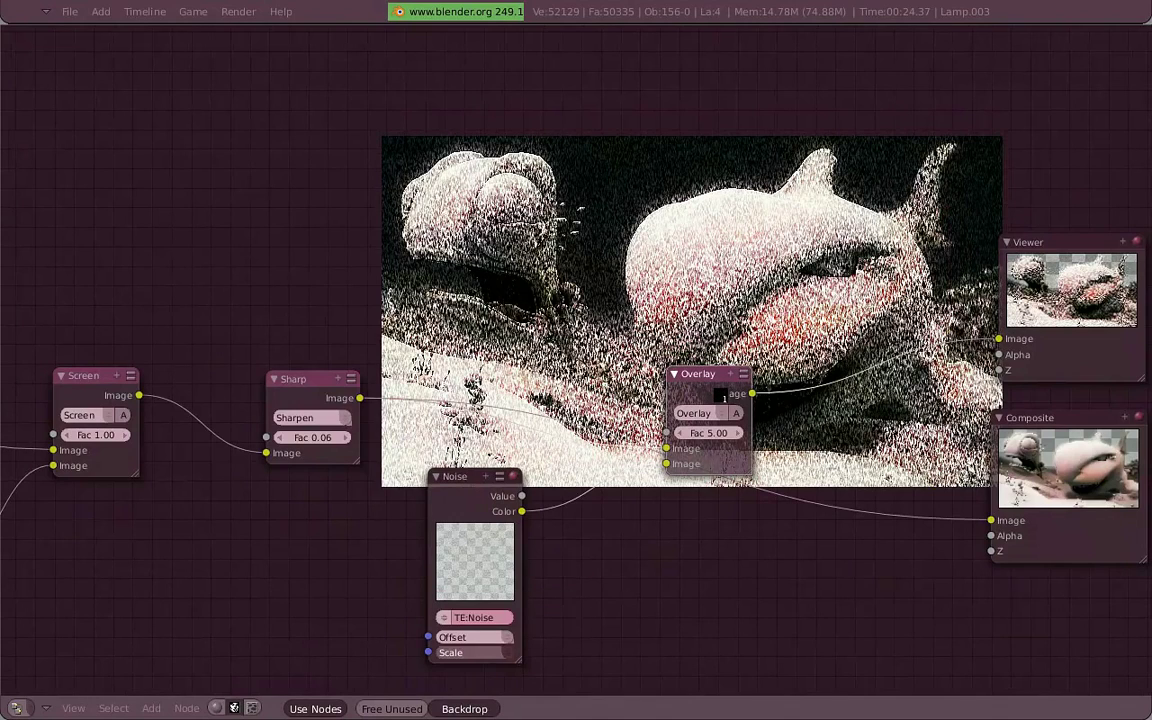
Set the Overlay factor to 0.20 for faint film grain
scroll(786, 480, down, 2)
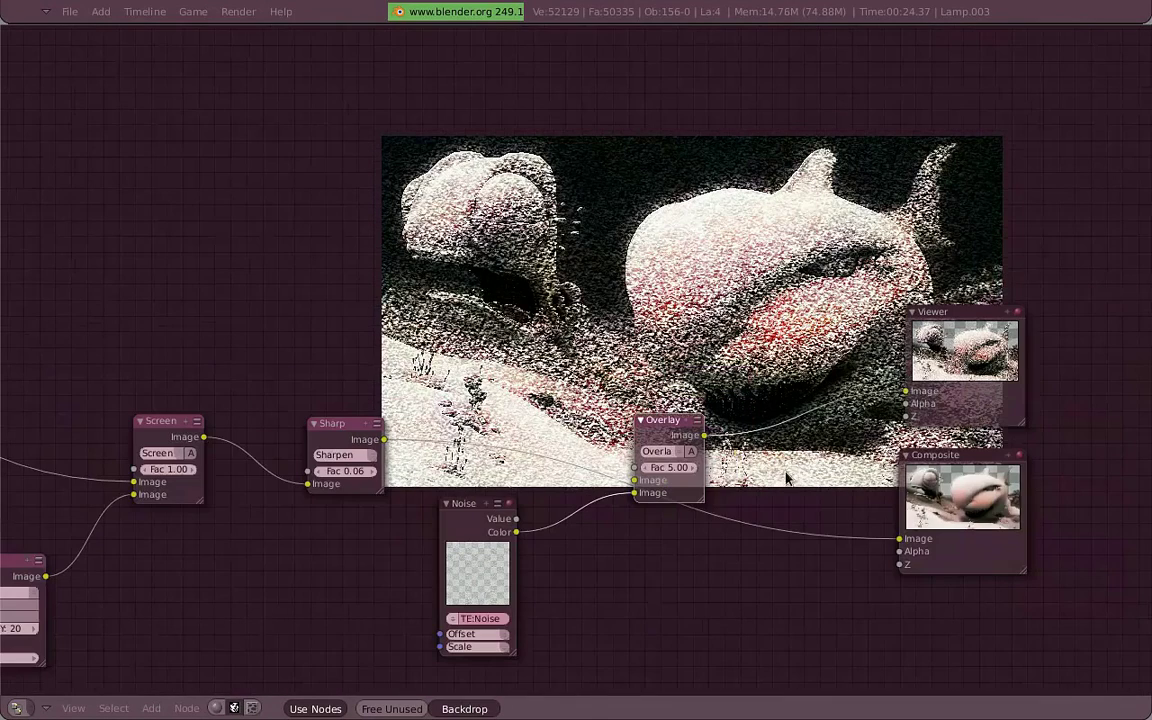
drag(675, 476, 635, 470)
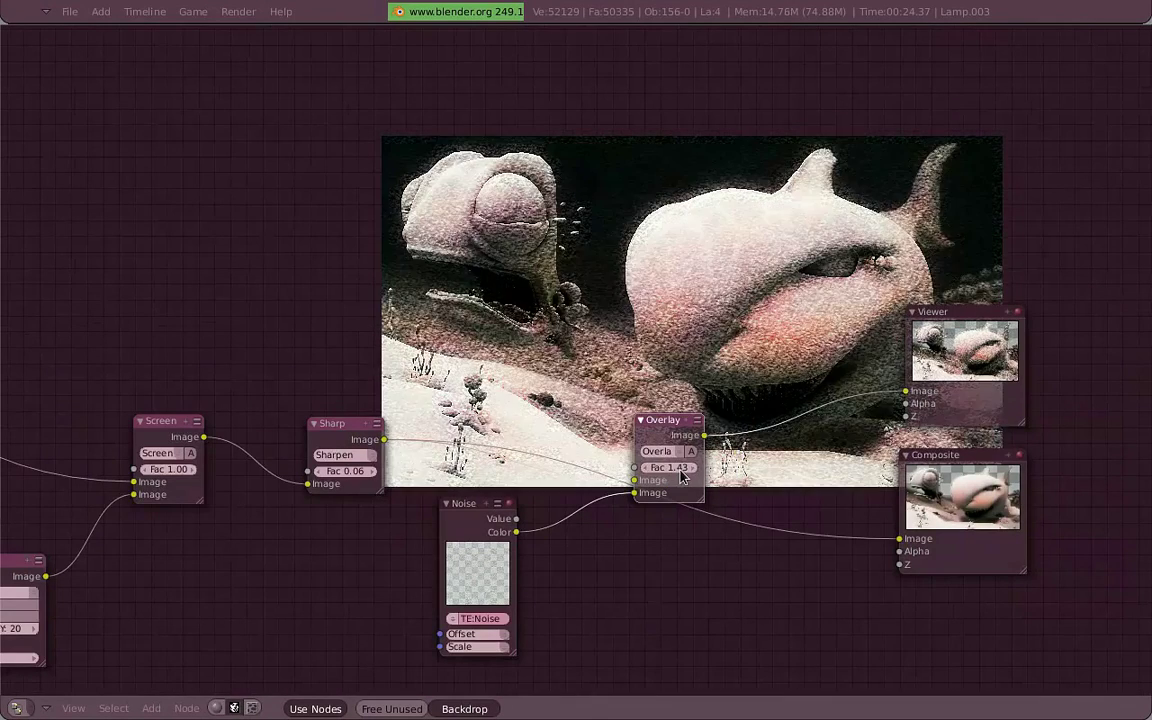
text(0.2)
key(Return)
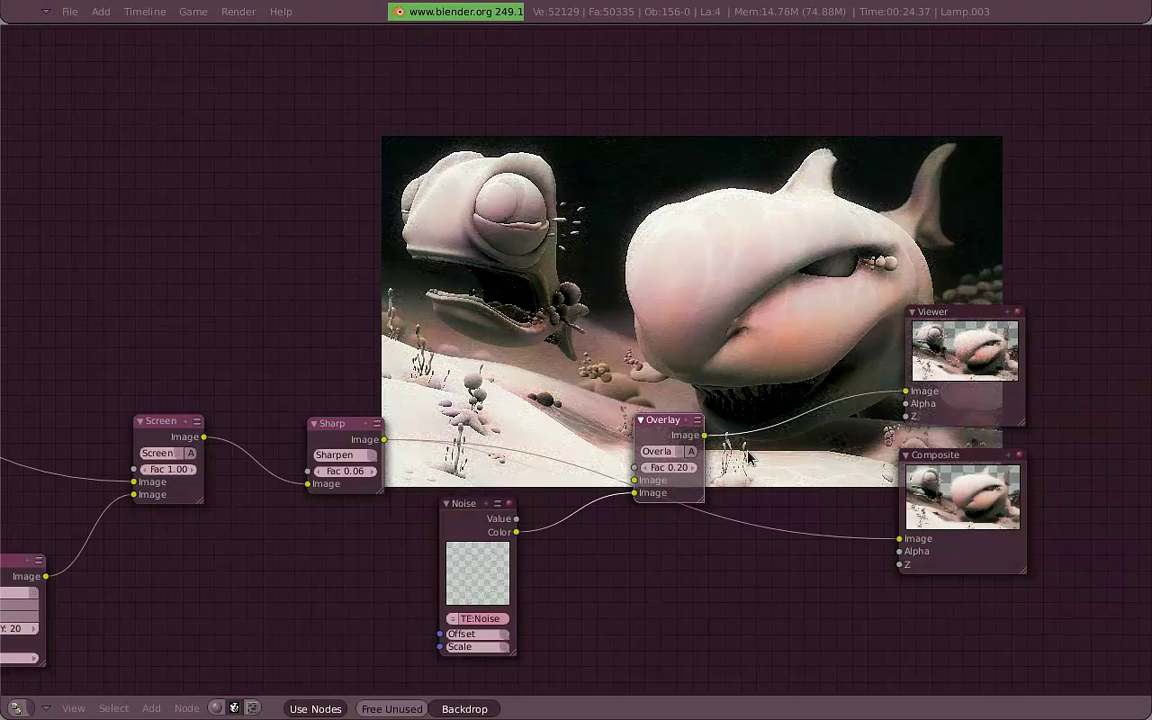
mouse_move(846, 405)
middle_down()
mouse_move(905, 545)
mouse_move(958, 540)
mouse_move(972, 517)
mouse_move(956, 494)
middle_up()
drag(998, 621, 801, 517)
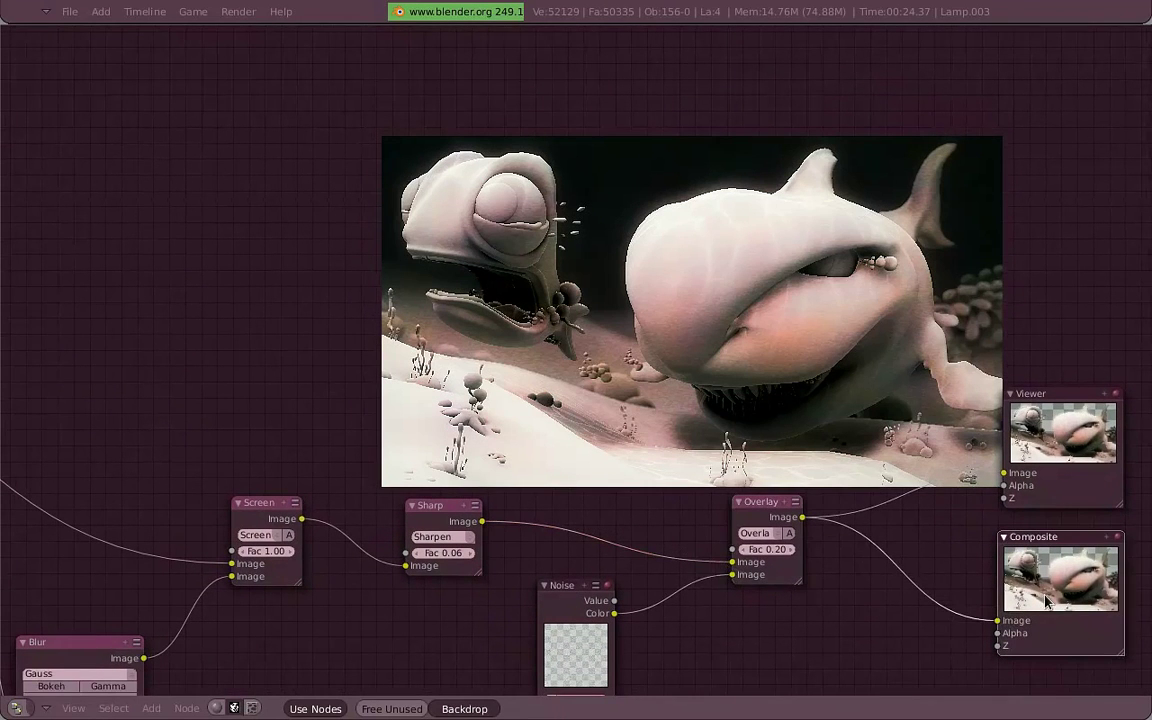
scroll(948, 521, down, 2)
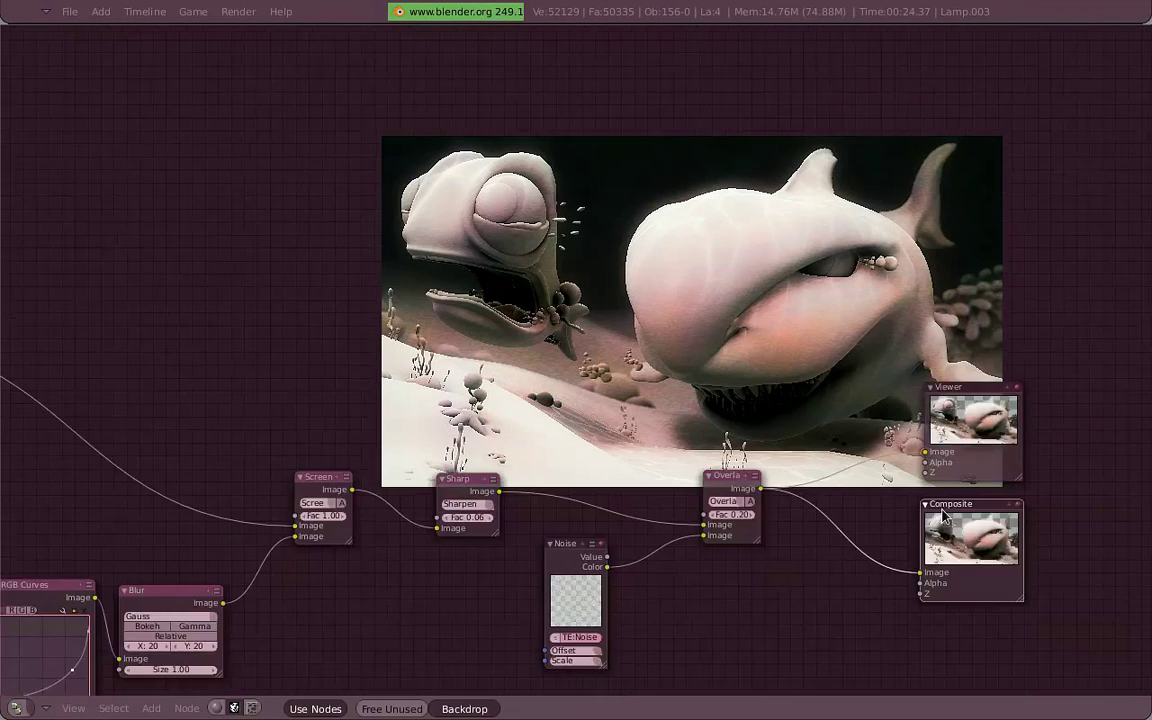
mouse_move(917, 487)
middle_down()
mouse_move(1007, 552)
mouse_move(961, 475)
mouse_move(981, 455)
middle_up()
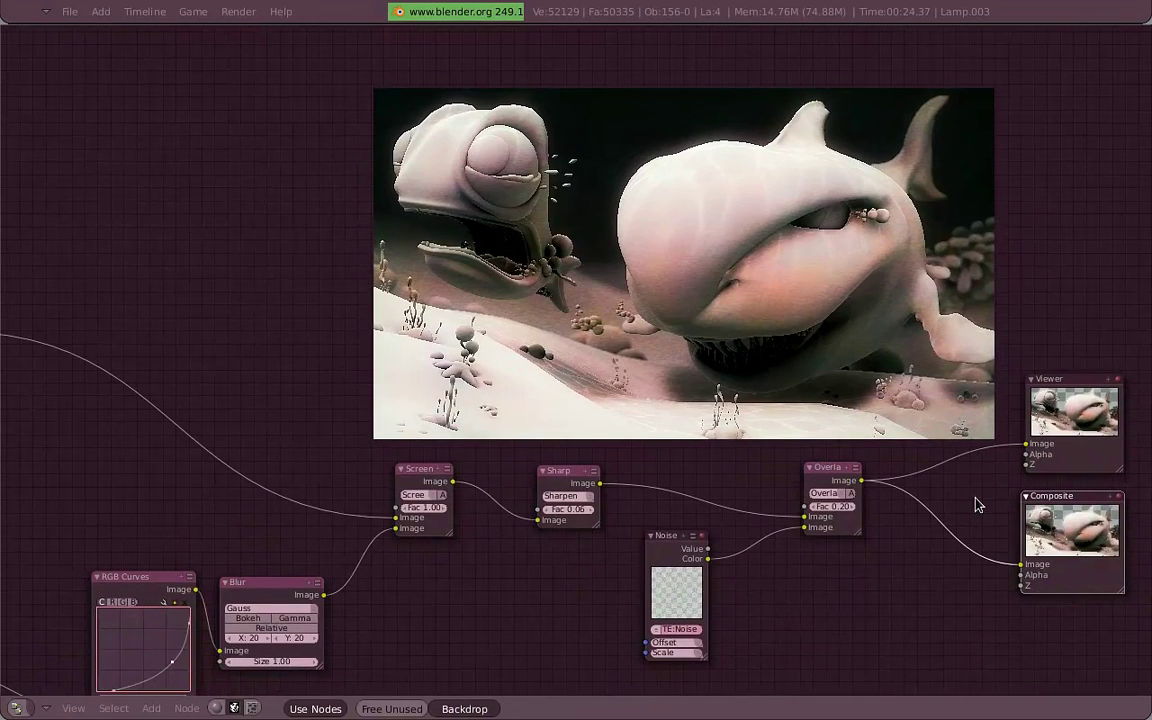
drag(1051, 382, 1048, 374)
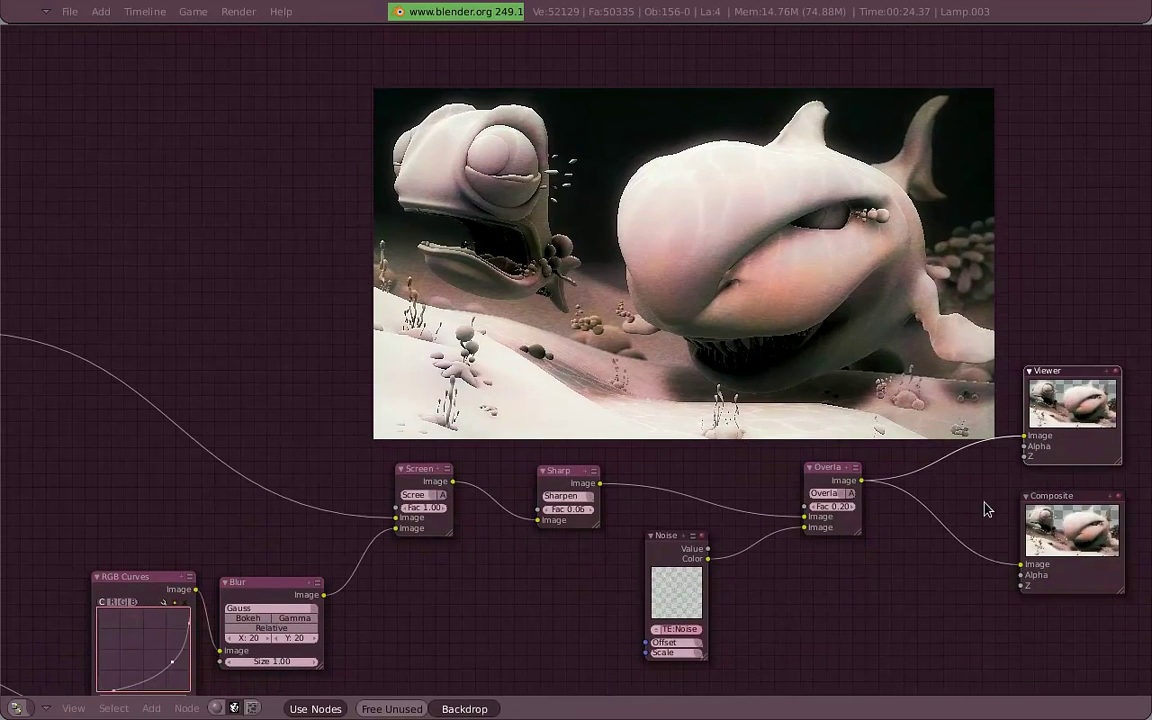
drag(700, 597, 707, 601)
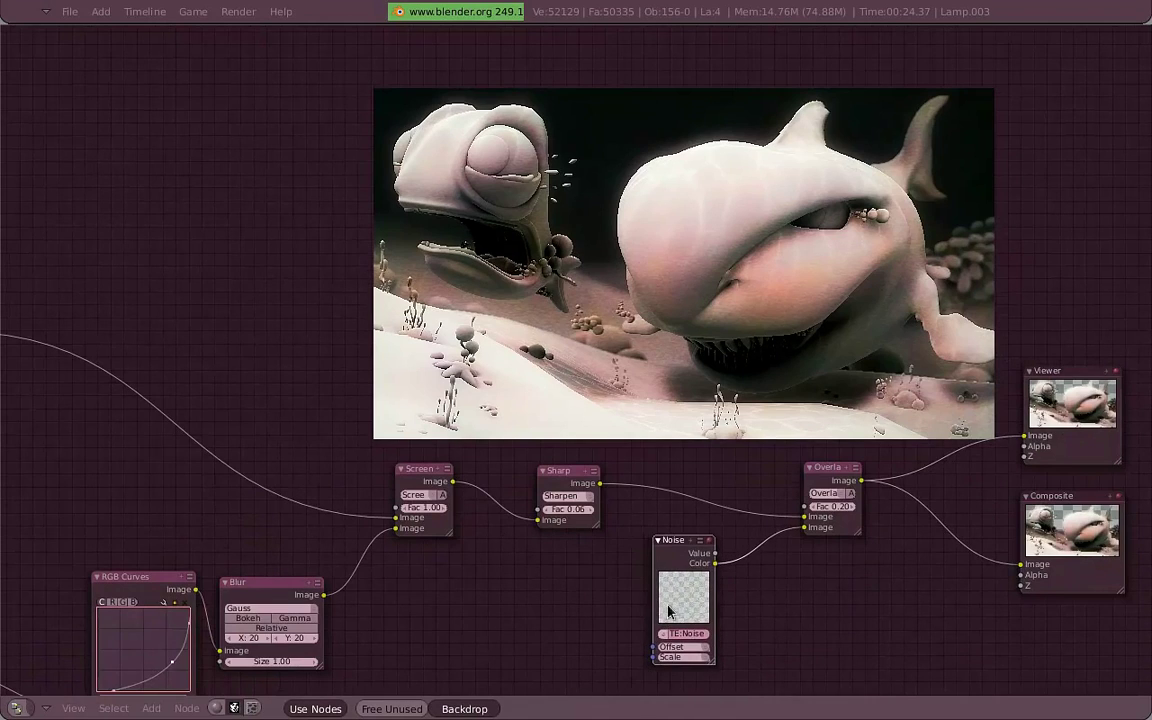
scroll(838, 574, down, 1)
middle_drag(139, 451, 937, 420)
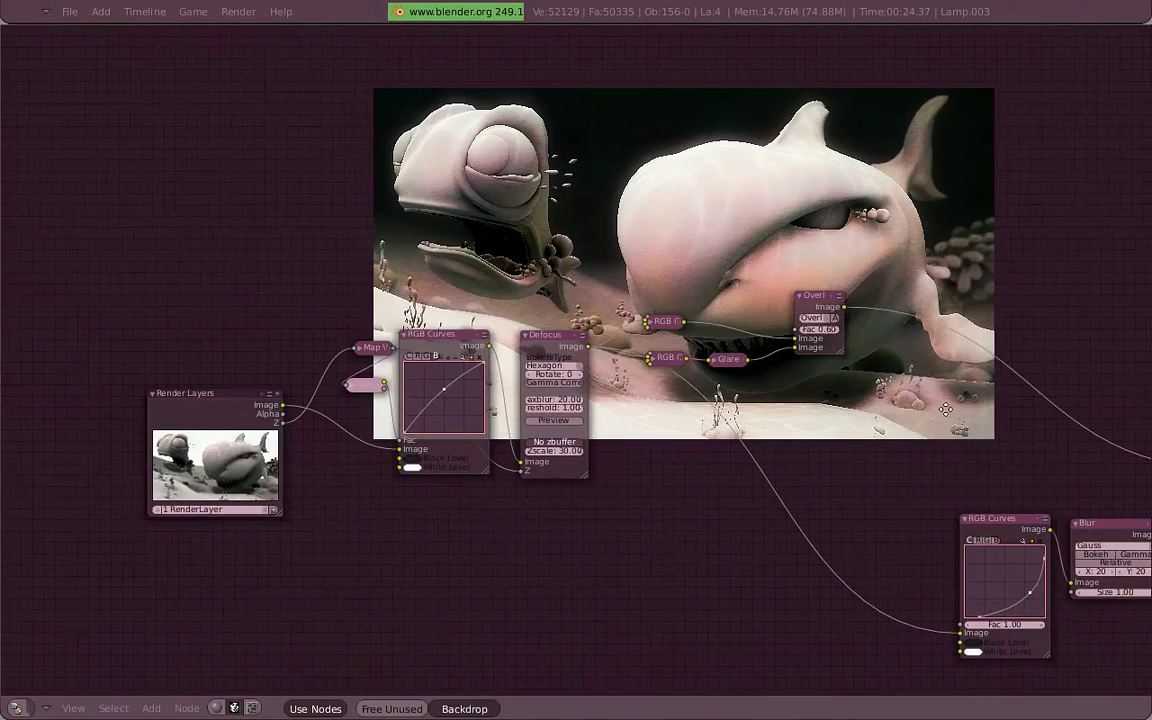
mouse_move(1092, 465)
middle_down()
mouse_move(1054, 494)
mouse_move(925, 497)
mouse_move(455, 457)
middle_up()
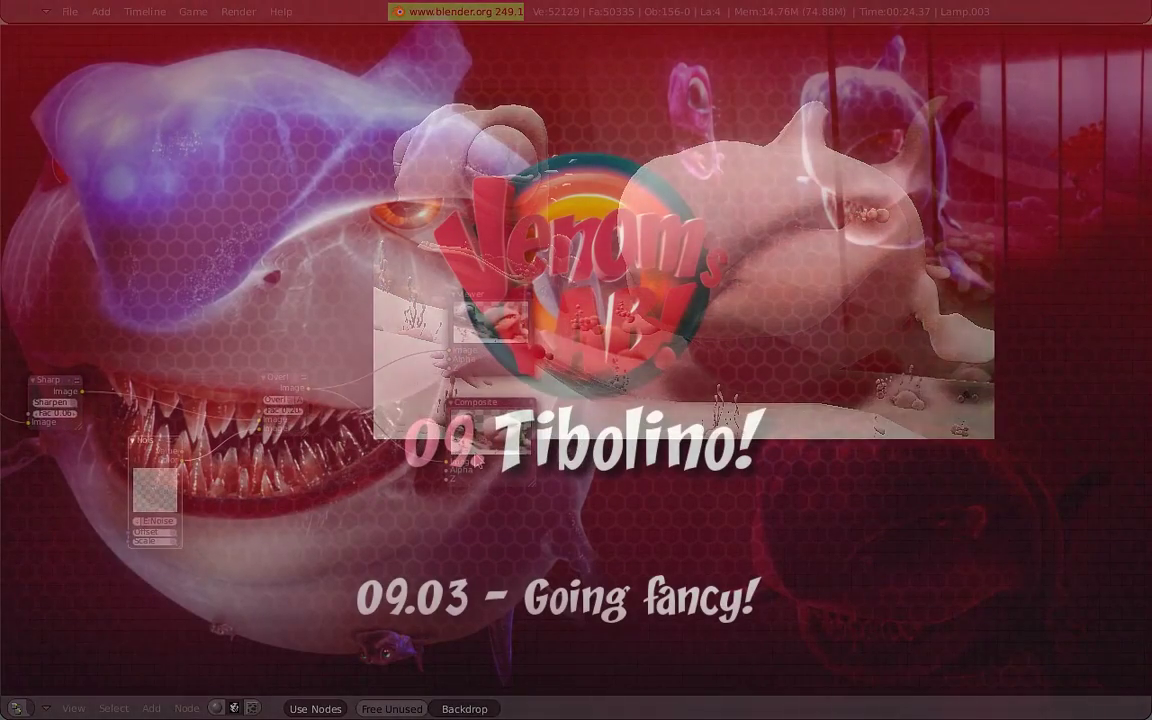